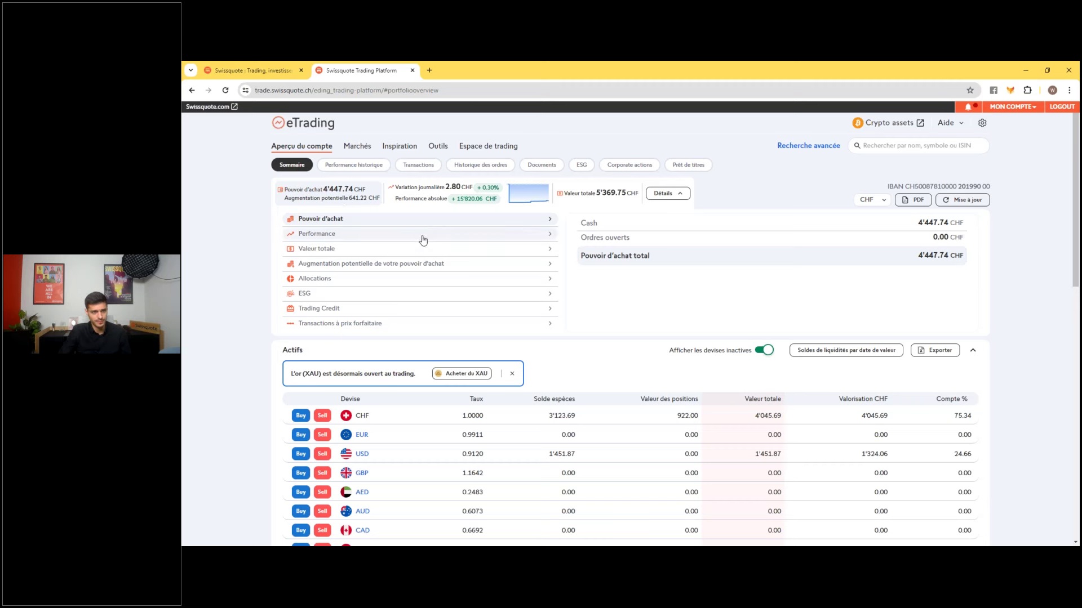
Step: Examine the account summary details for performance, total value, potential purchasing power increase, allocations, ESG and Trading Credit
left_click(411, 241)
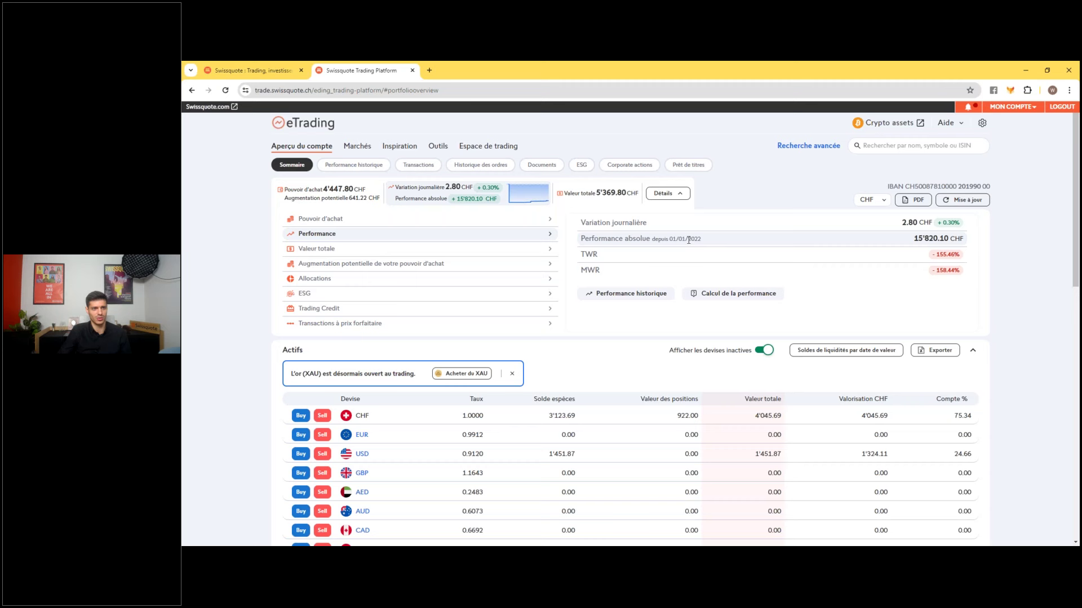
left_click(415, 248)
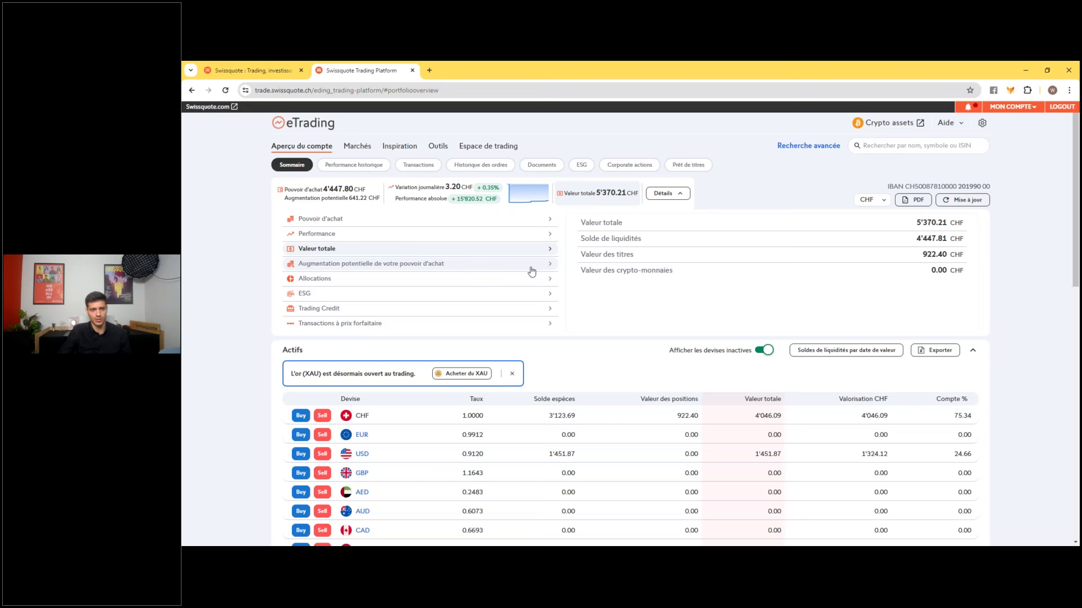
left_click(530, 269)
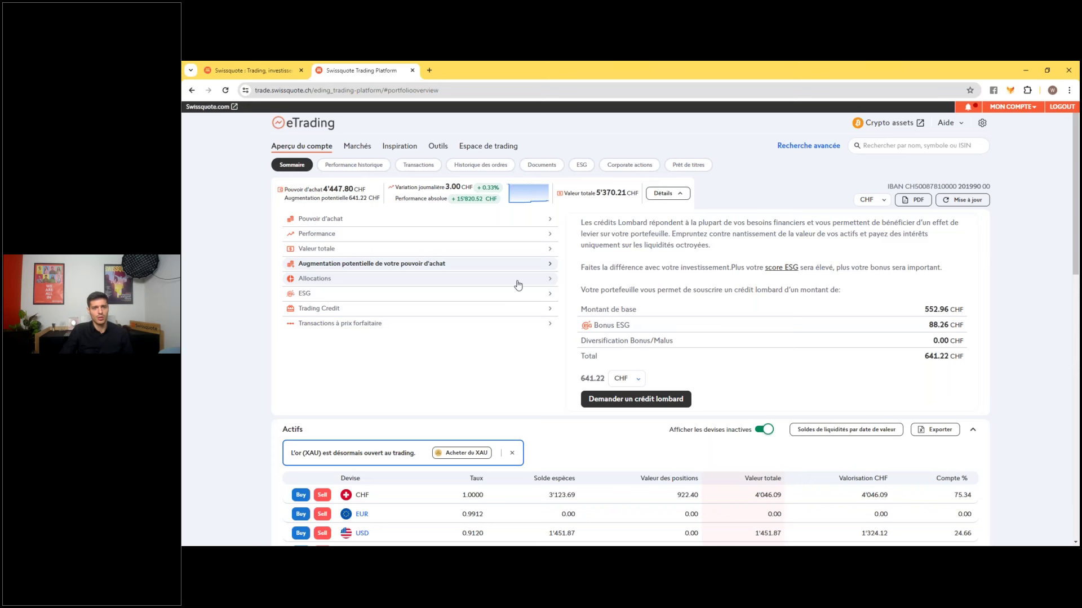
left_click(518, 285)
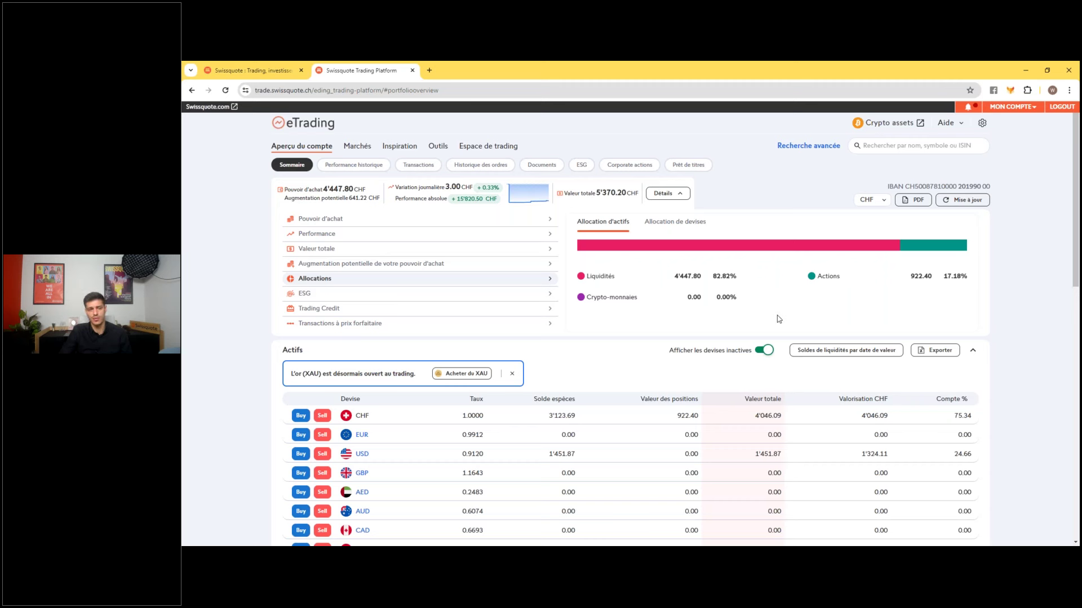
left_click(501, 295)
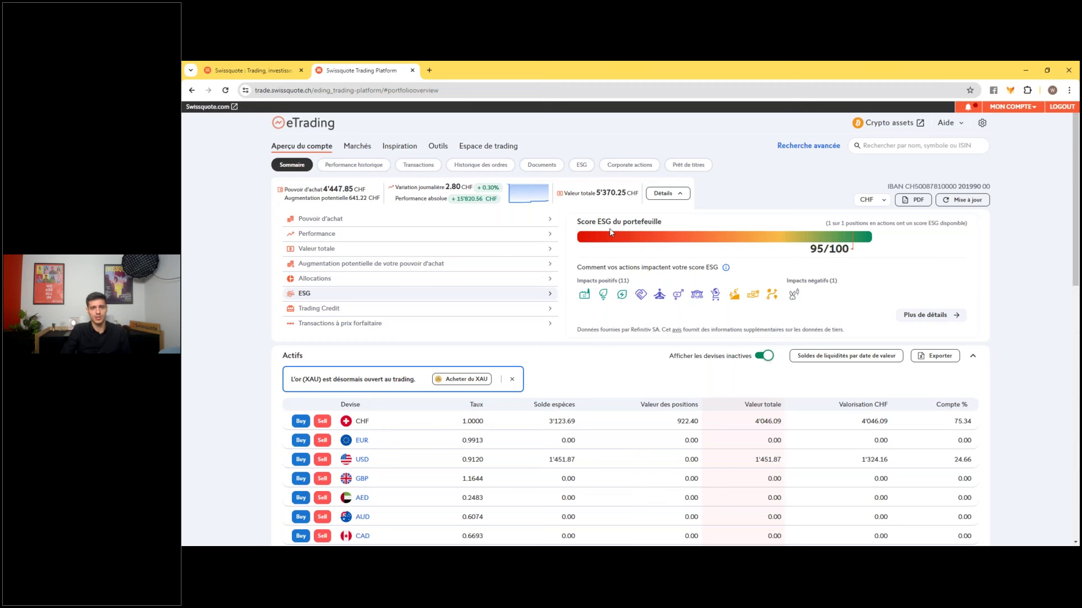
left_click(428, 310)
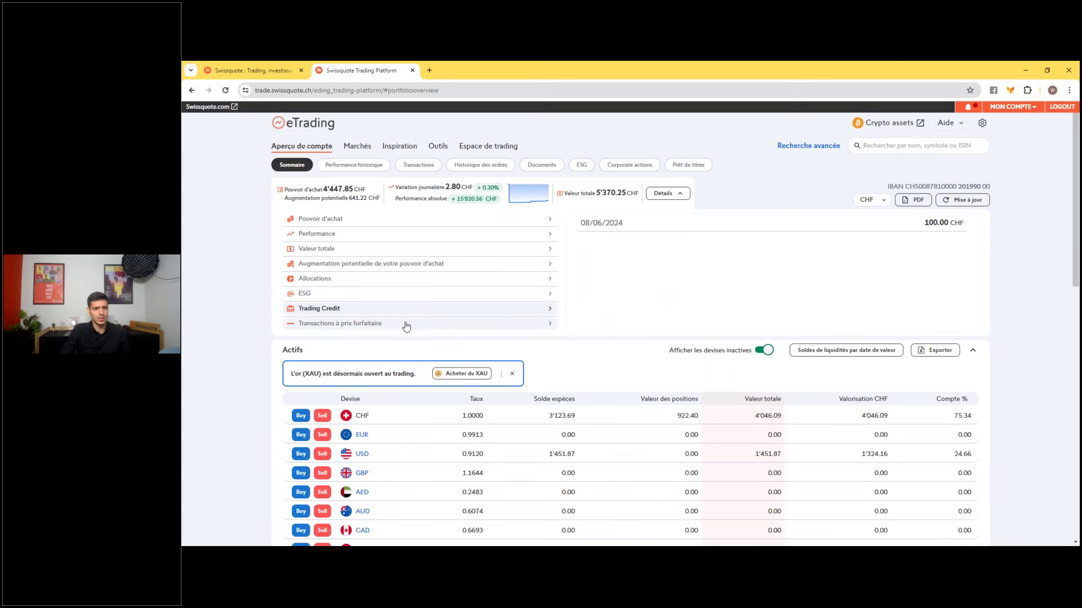
Step: Examine the flat-fee trades offer, including its cost per trade, in the account summary
left_click(405, 325)
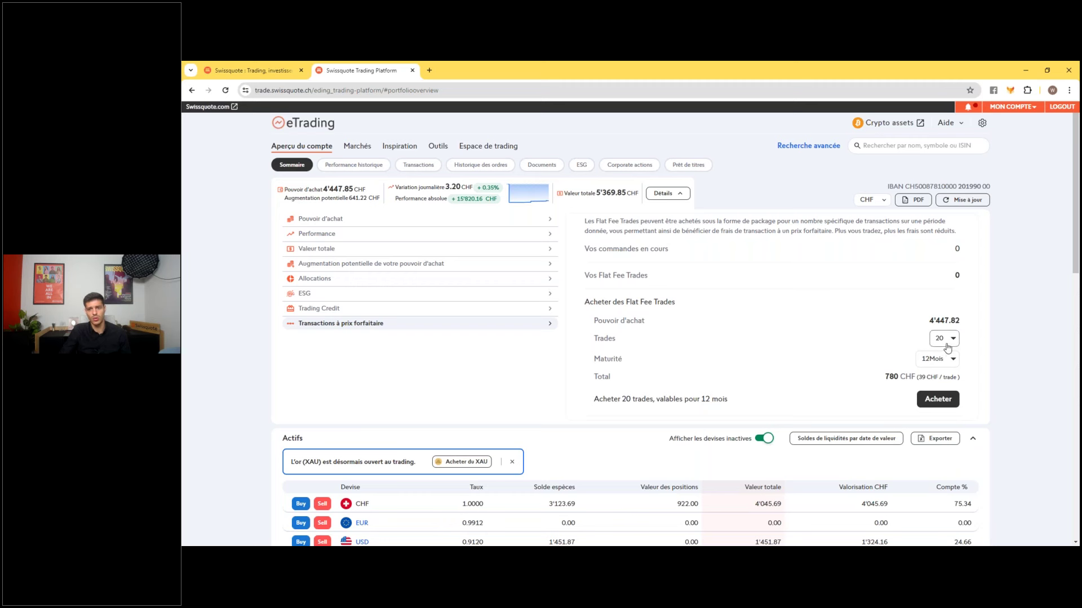
left_click_drag(919, 377, 958, 377)
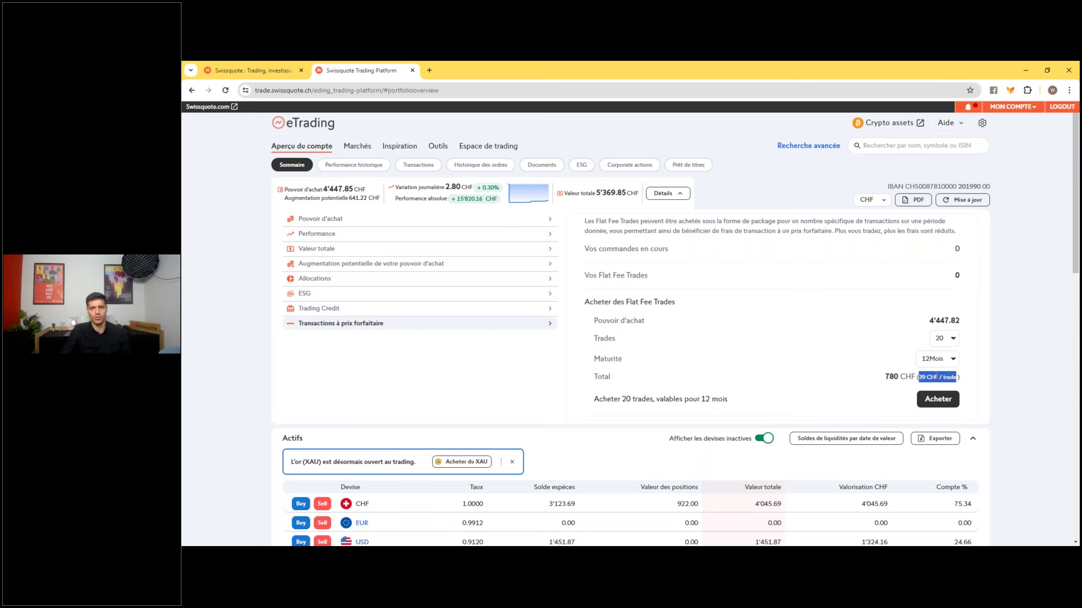
left_click(800, 357)
Step: Review the Actifs table with inactive currencies hidden and with them shown again
scroll(801, 357, "down", 1)
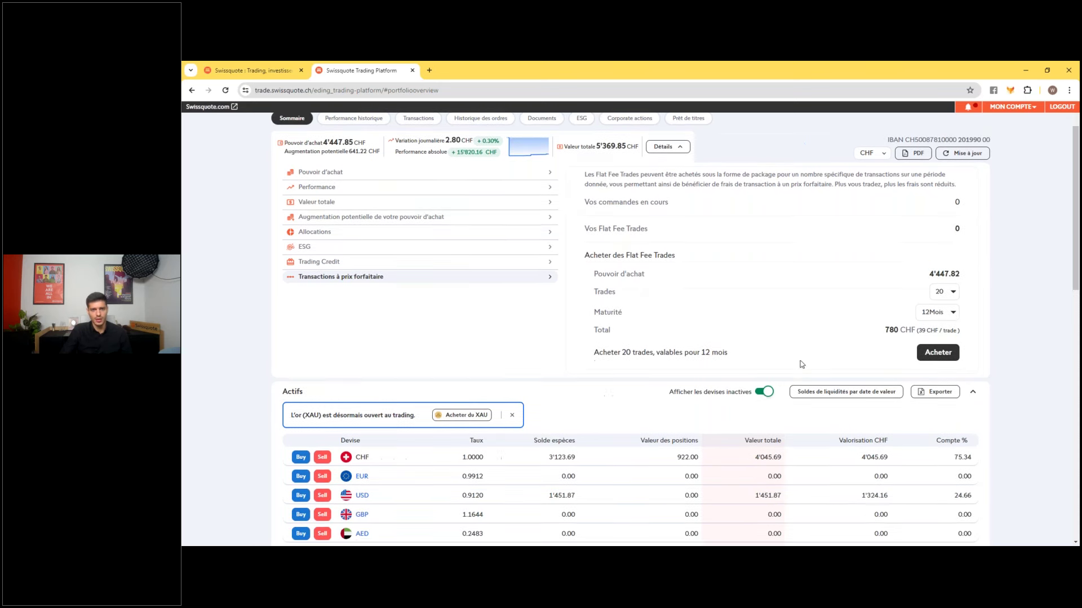
scroll(688, 373, "down", 4)
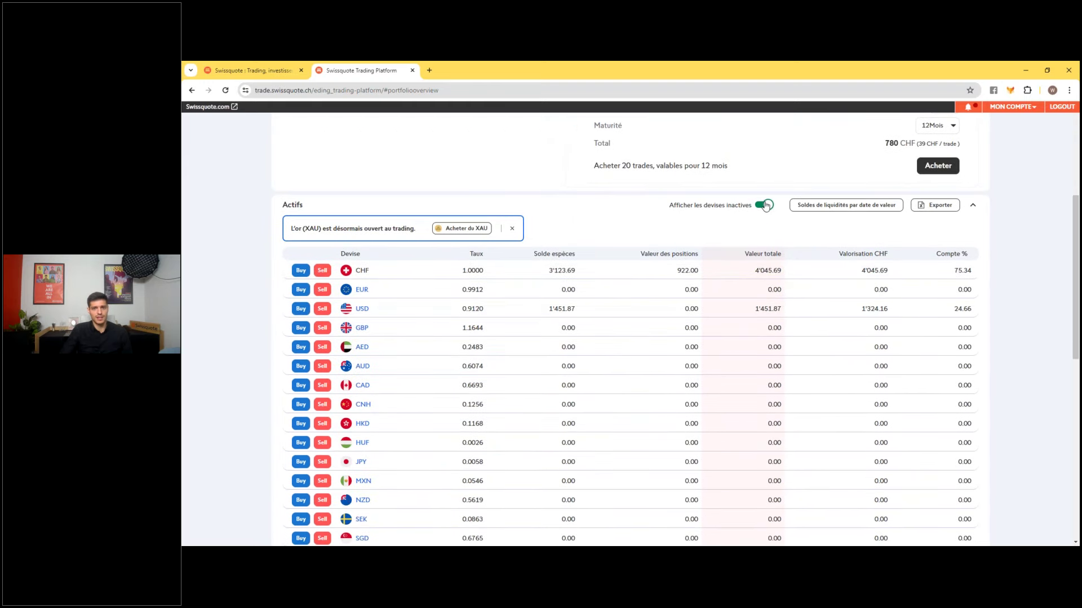
left_click(765, 206)
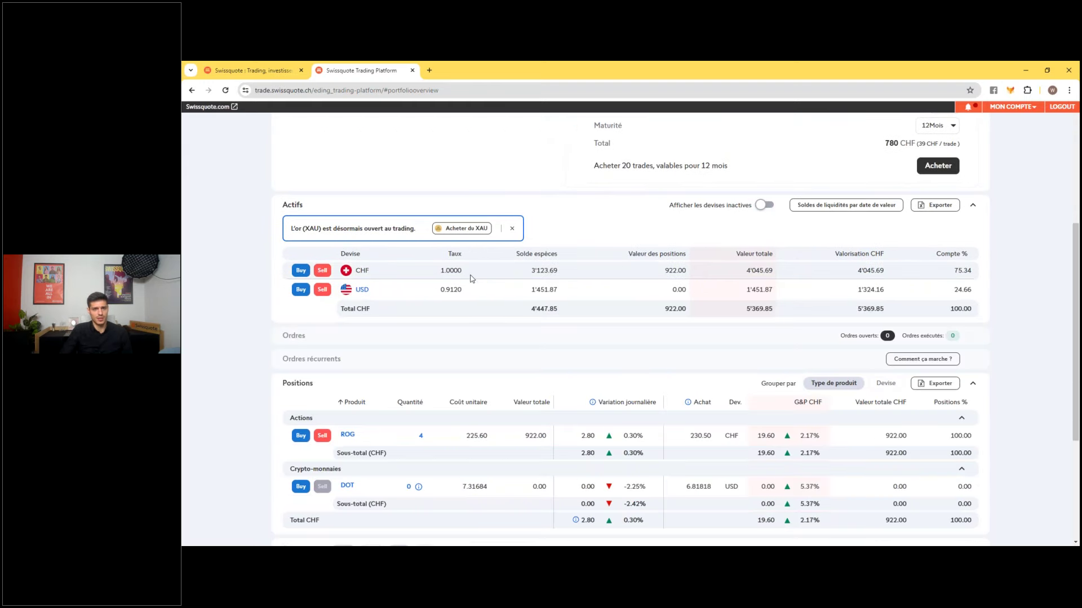
left_click(766, 206)
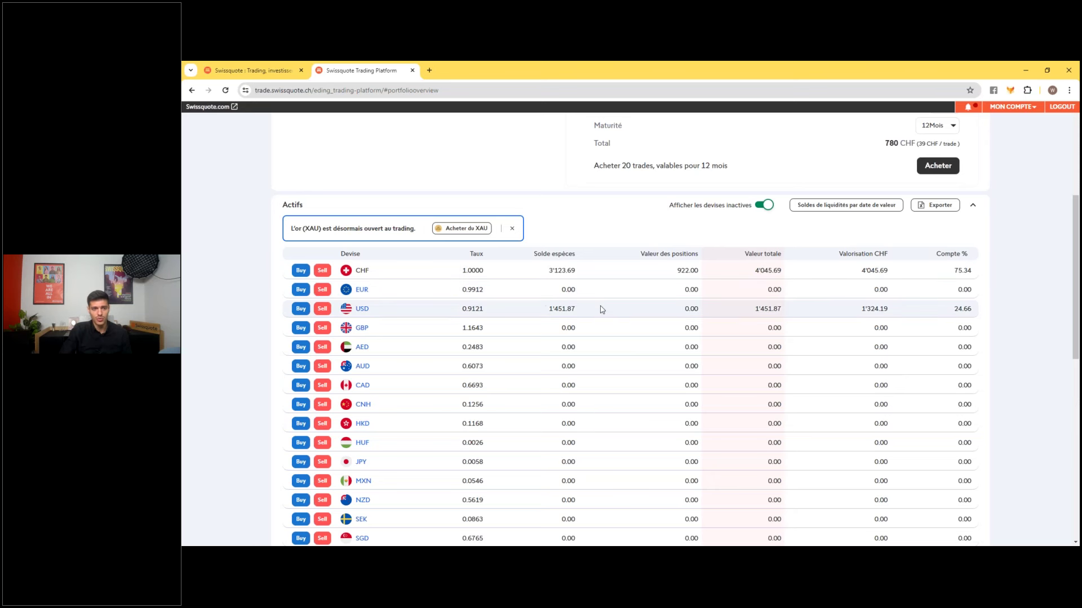
scroll(602, 309, "down", 1)
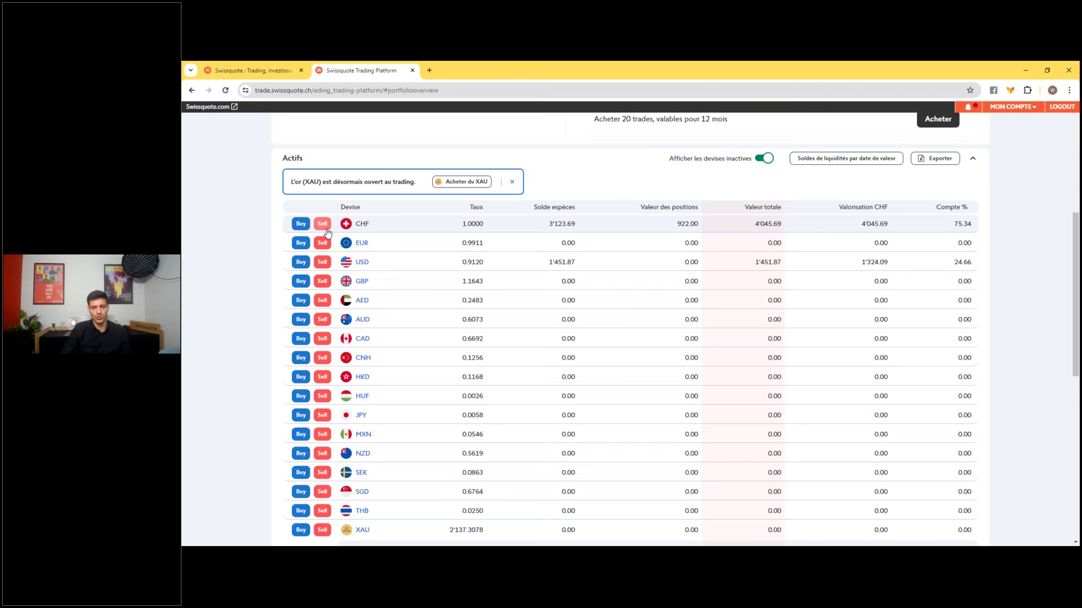
scroll(625, 304, "down", 1)
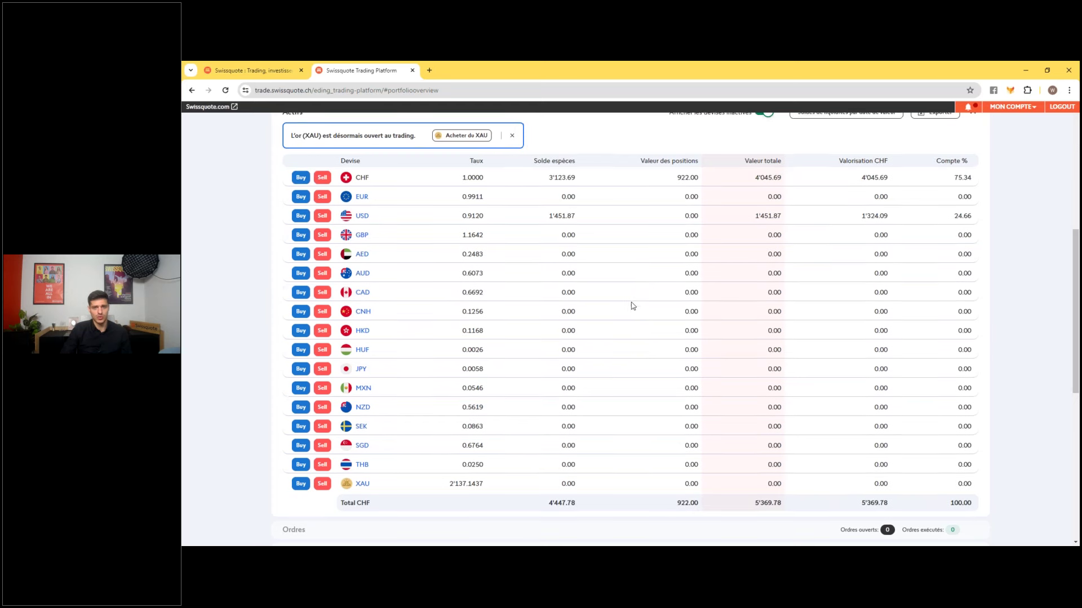
scroll(633, 306, "up", 2)
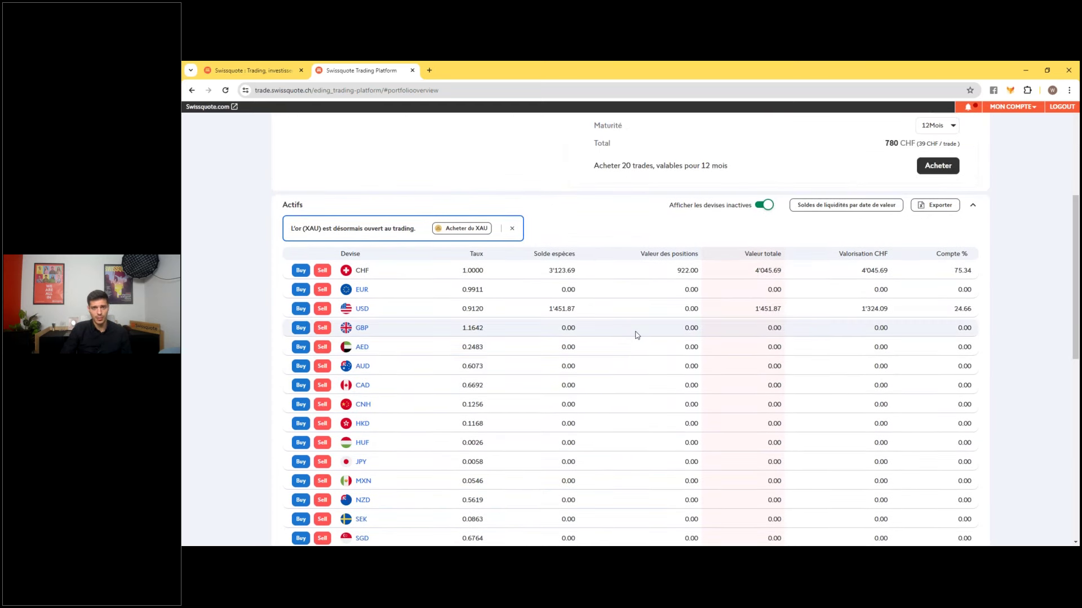
scroll(637, 336, "up", 1)
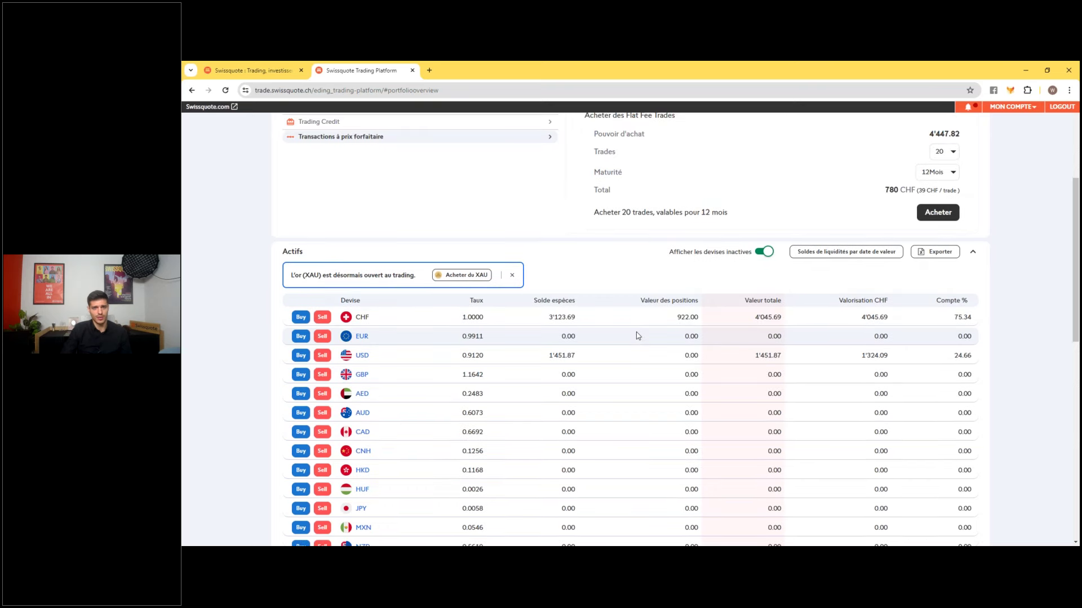
scroll(637, 335, "up", 1)
scroll(636, 335, "up", 3)
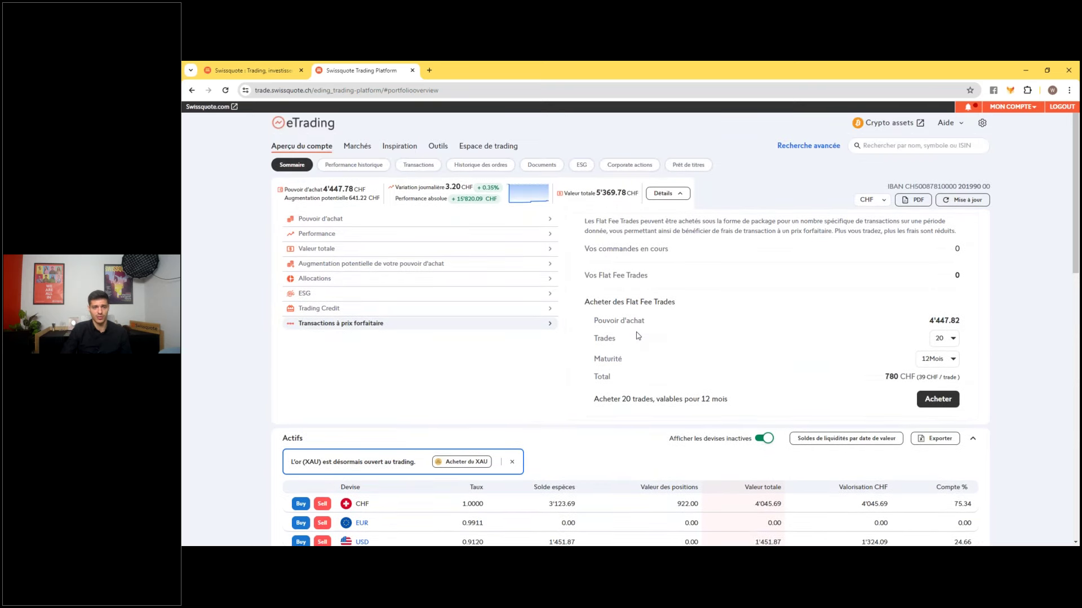
Step: Set the performance start date to 01/01/2024 in the interface preferences and save the changes
left_click(983, 124)
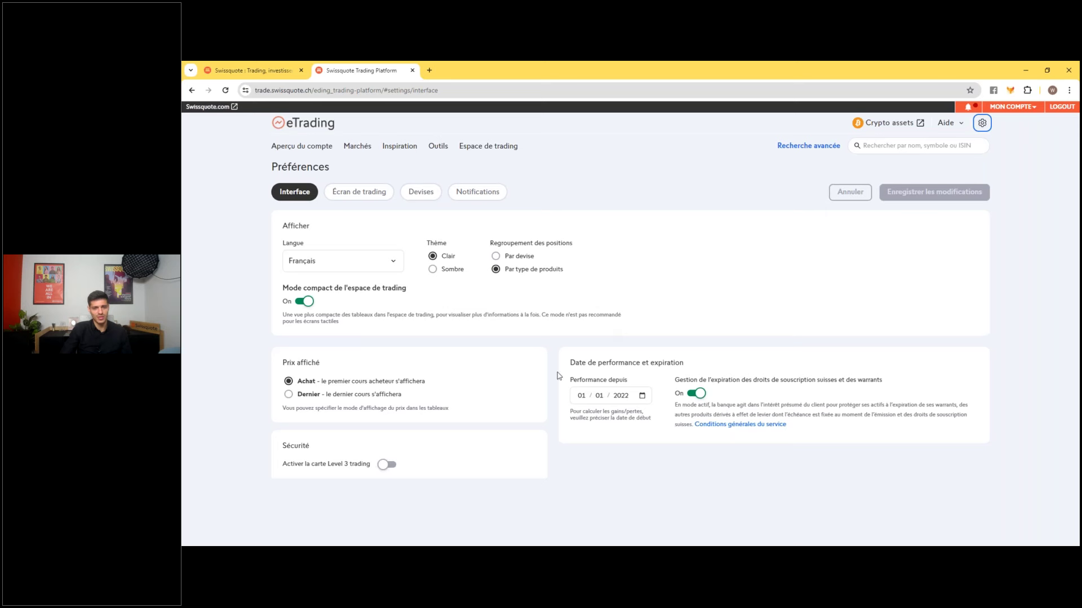
left_click(620, 397)
type("2024")
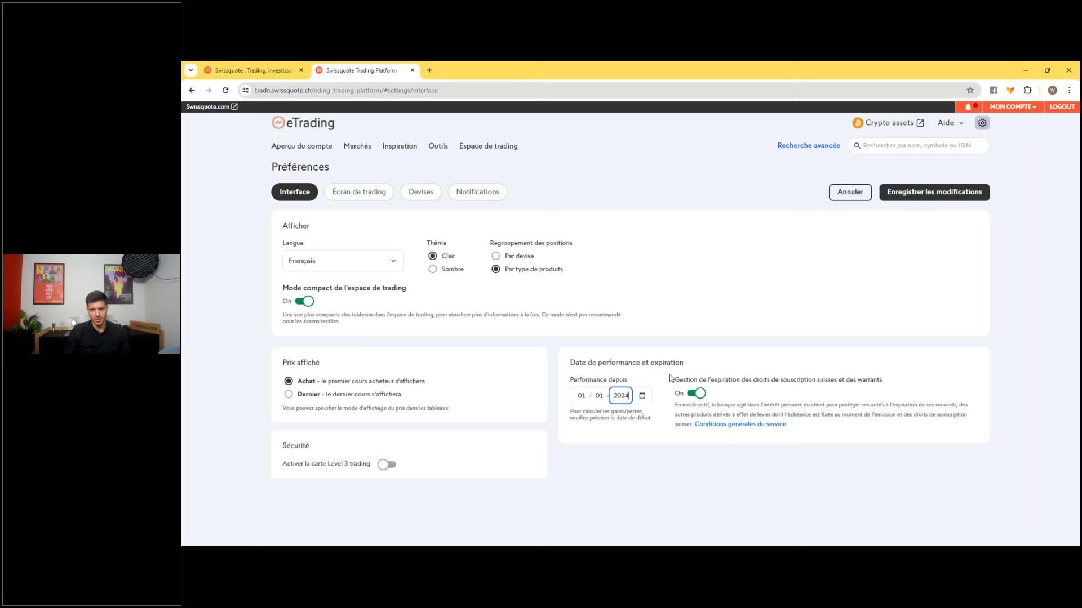
left_click(927, 194)
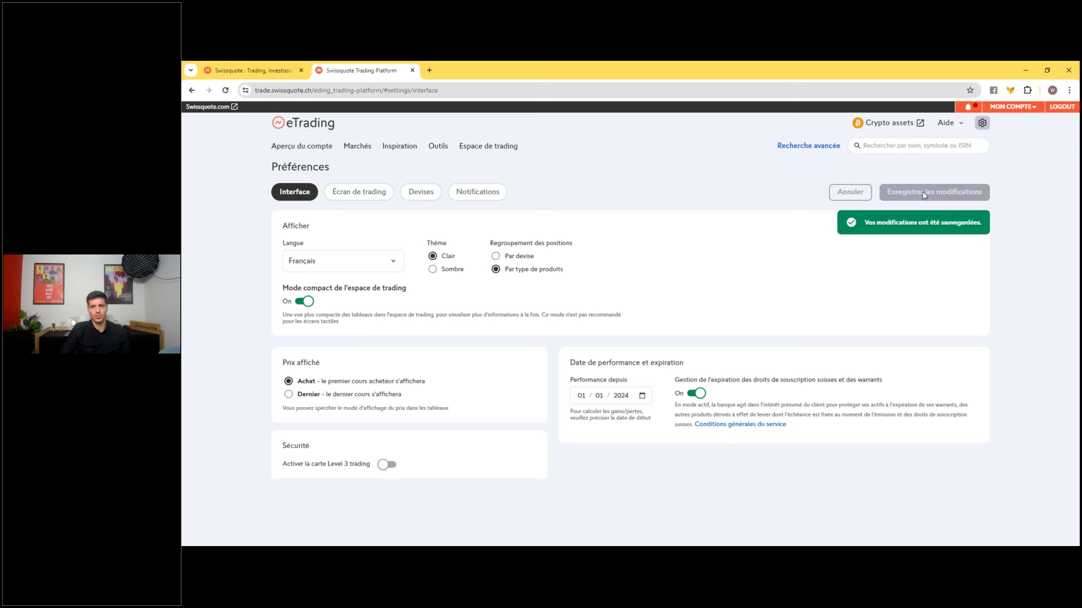
Step: Add DKK to the list of account currencies in the currency preferences
left_click(421, 194)
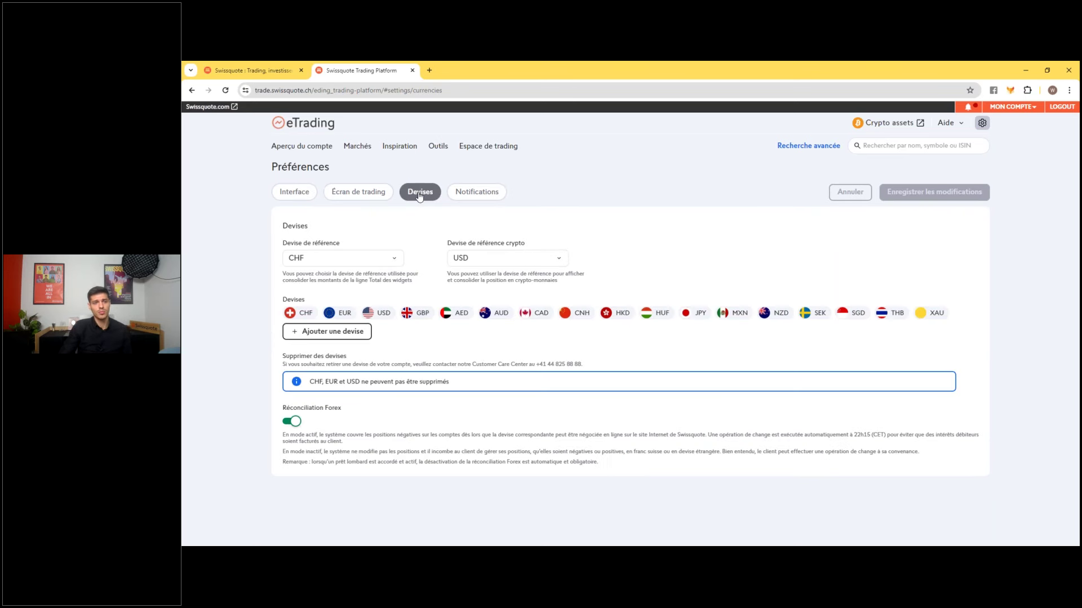
left_click(329, 336)
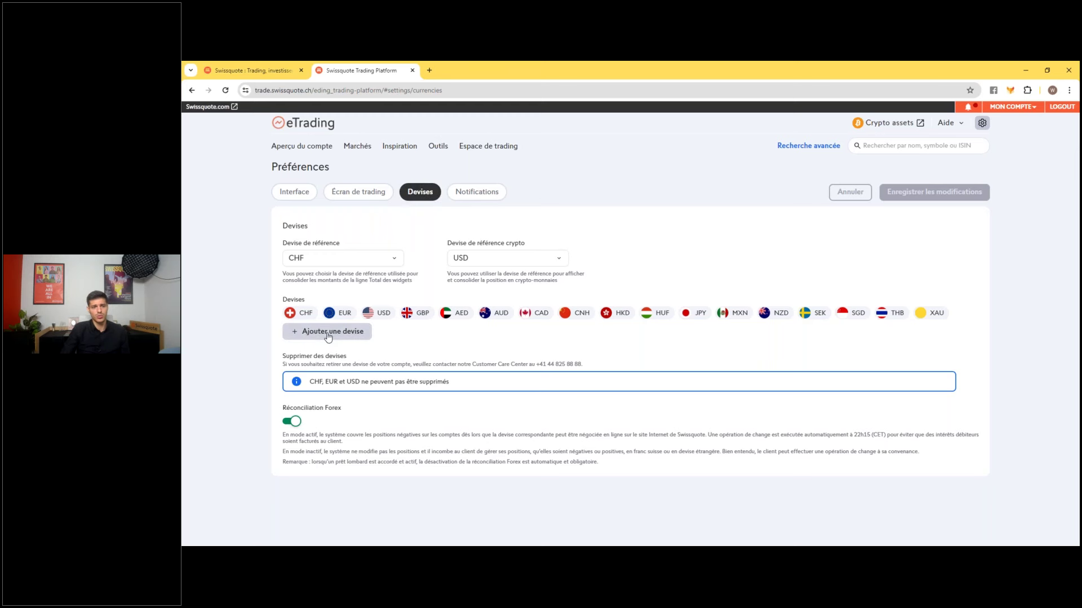
scroll(637, 346, "down", 5)
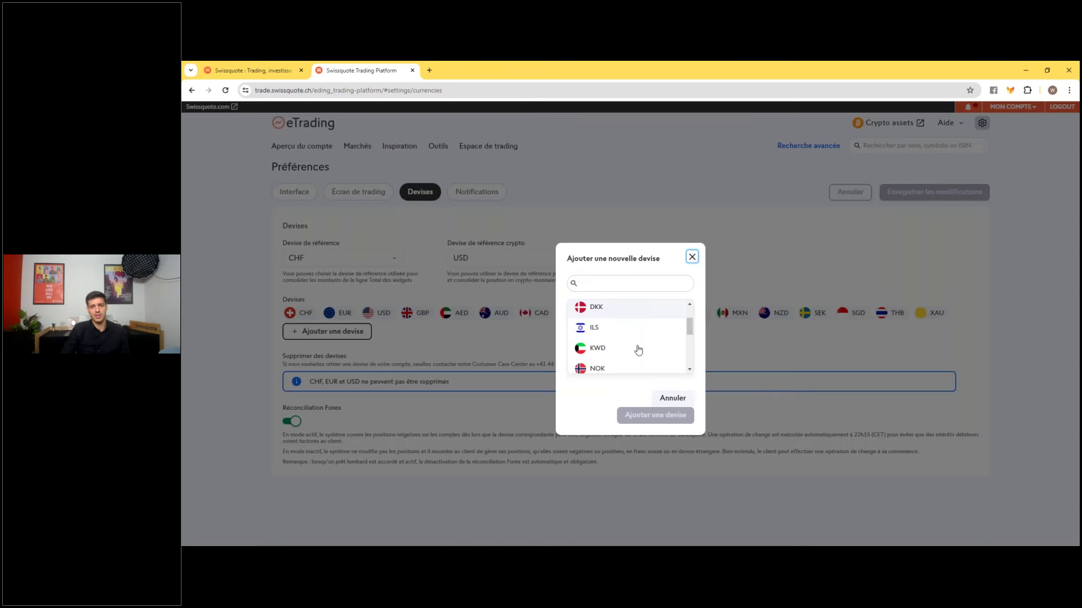
scroll(648, 346, "up", 5)
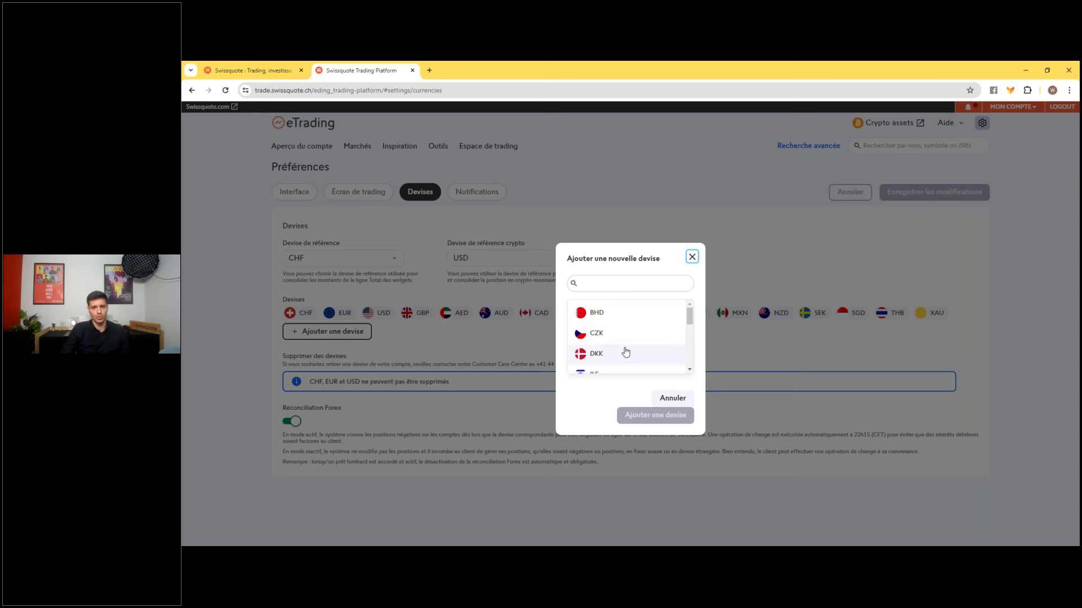
left_click(601, 356)
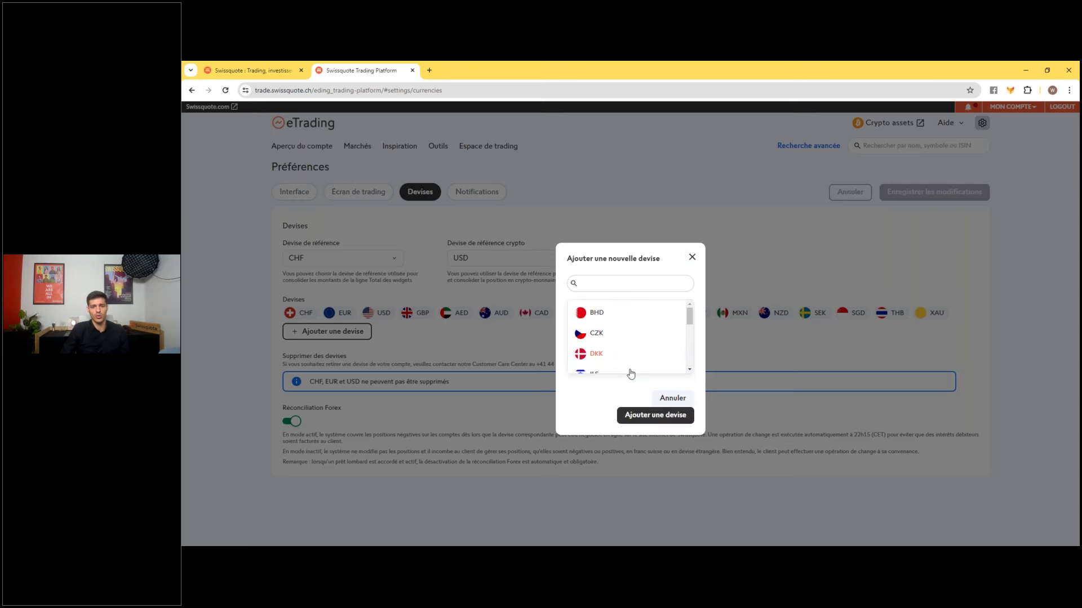
left_click(636, 417)
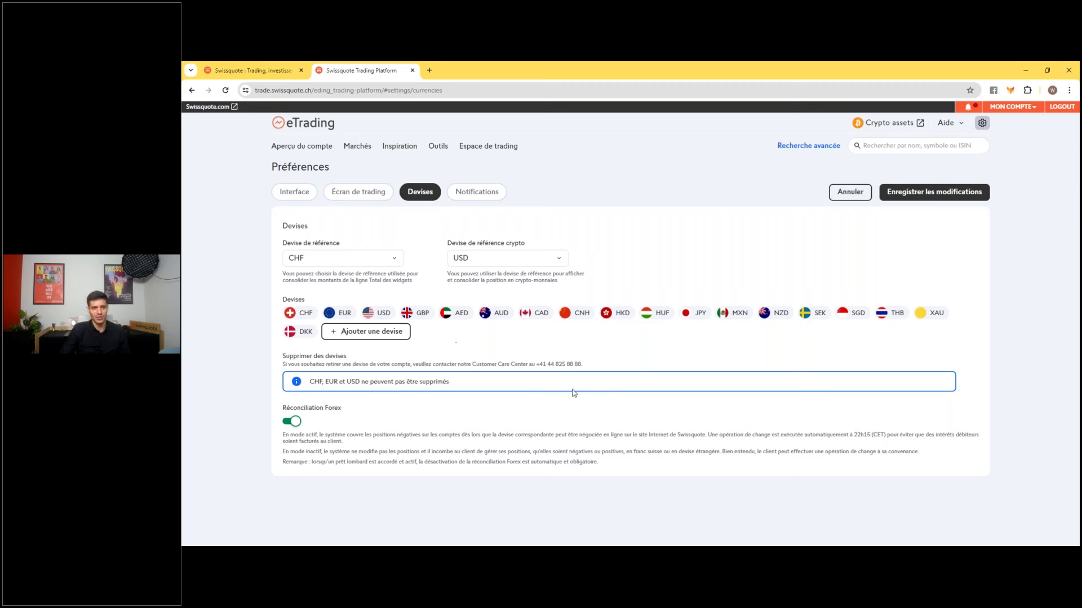
Step: Return to the account overview and check the Performance details
left_click(292, 146)
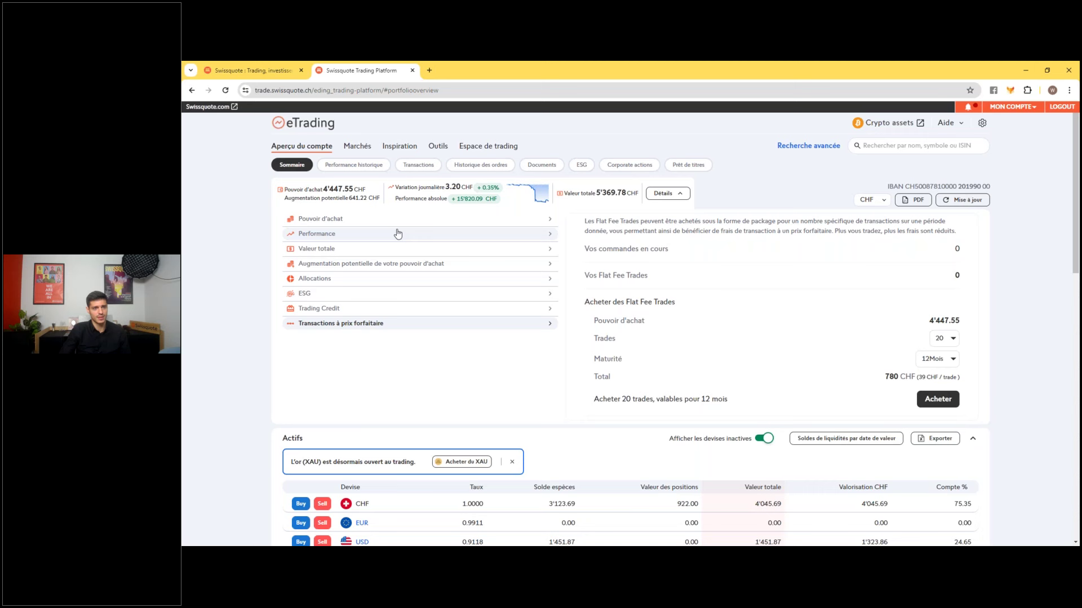
left_click(398, 233)
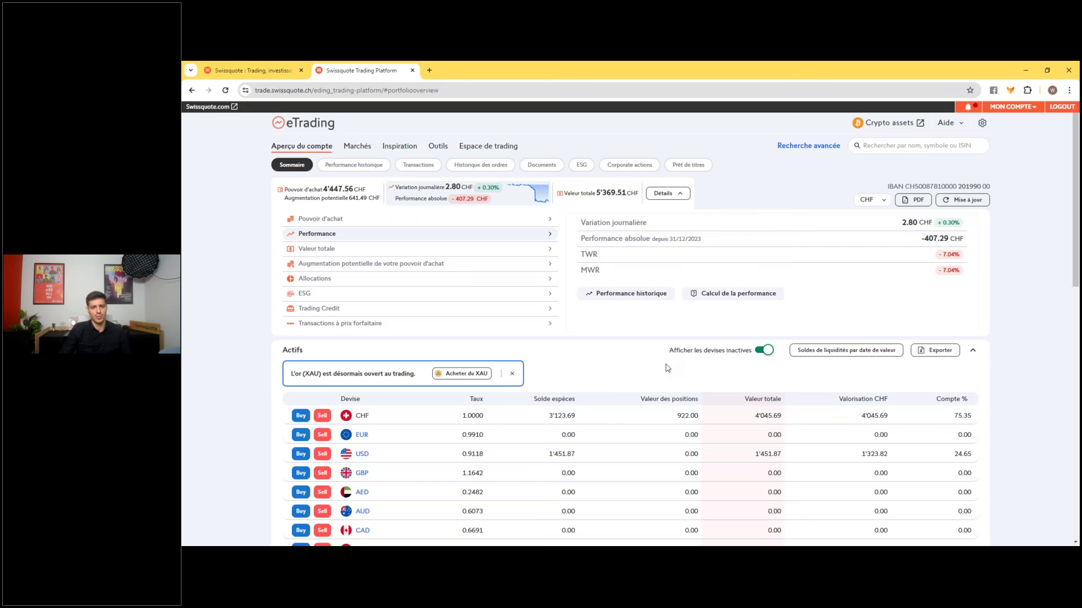
Step: Examine the cash balances per currency in the Actifs table, including the CHF and EUR rows
scroll(666, 367, "down", 2)
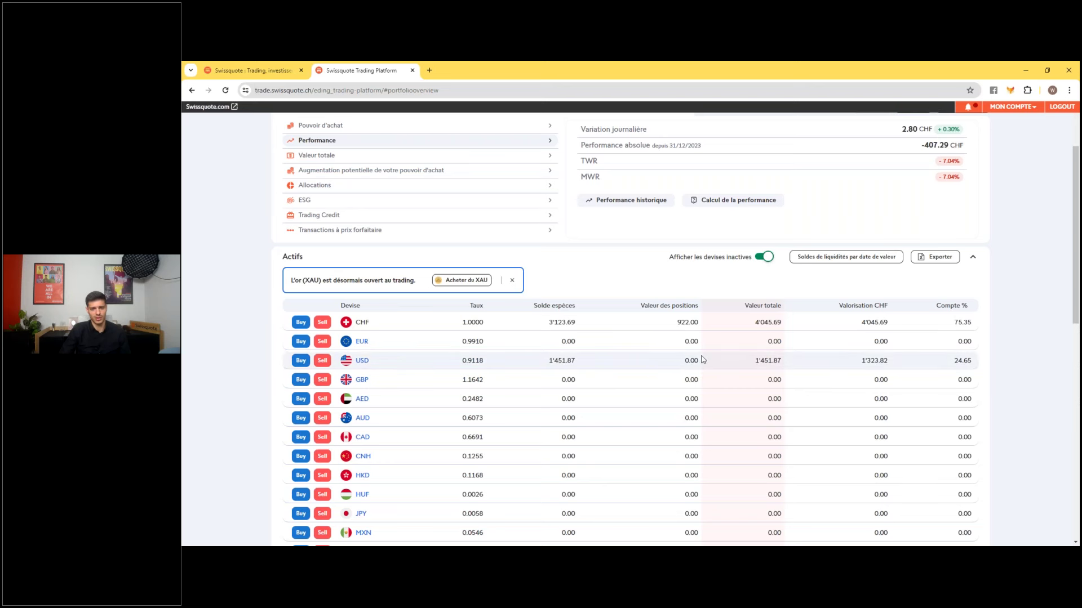
scroll(871, 346, "down", 1)
scroll(868, 347, "down", 1)
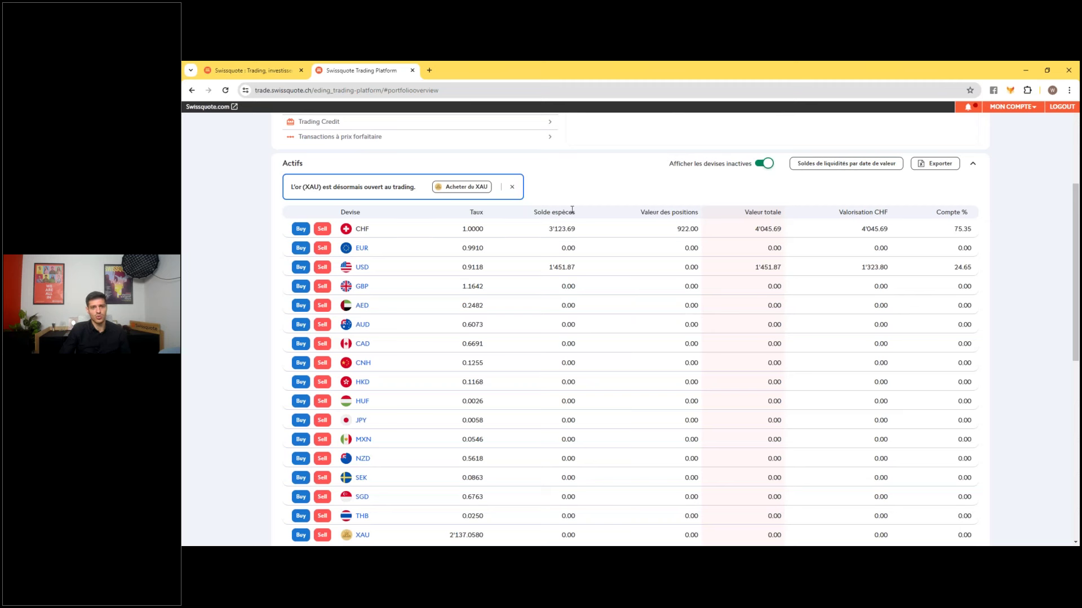
left_click_drag(546, 230, 580, 233)
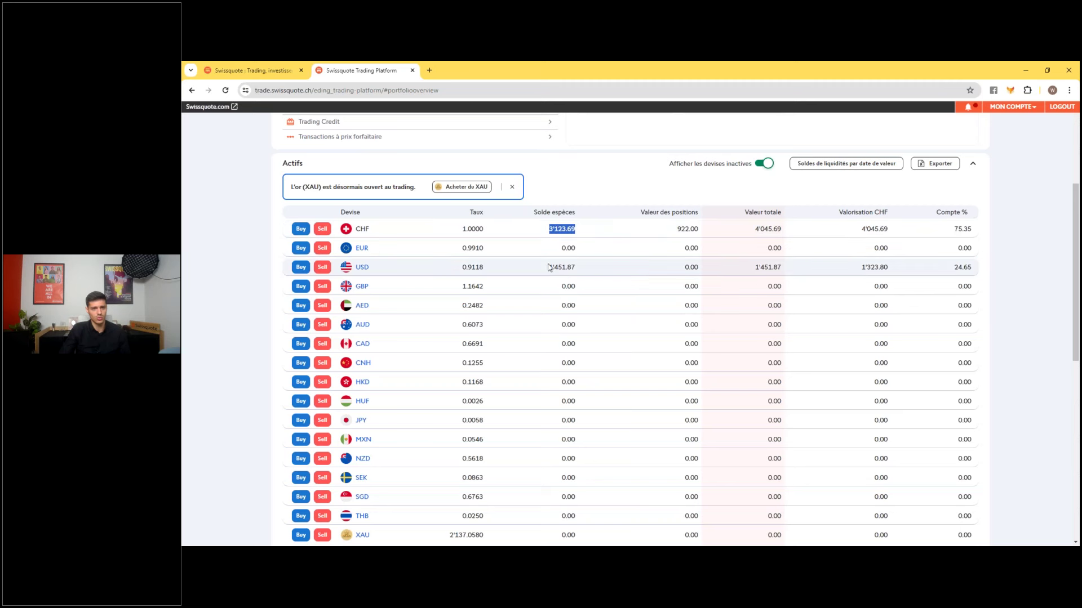
left_click_drag(547, 267, 580, 249)
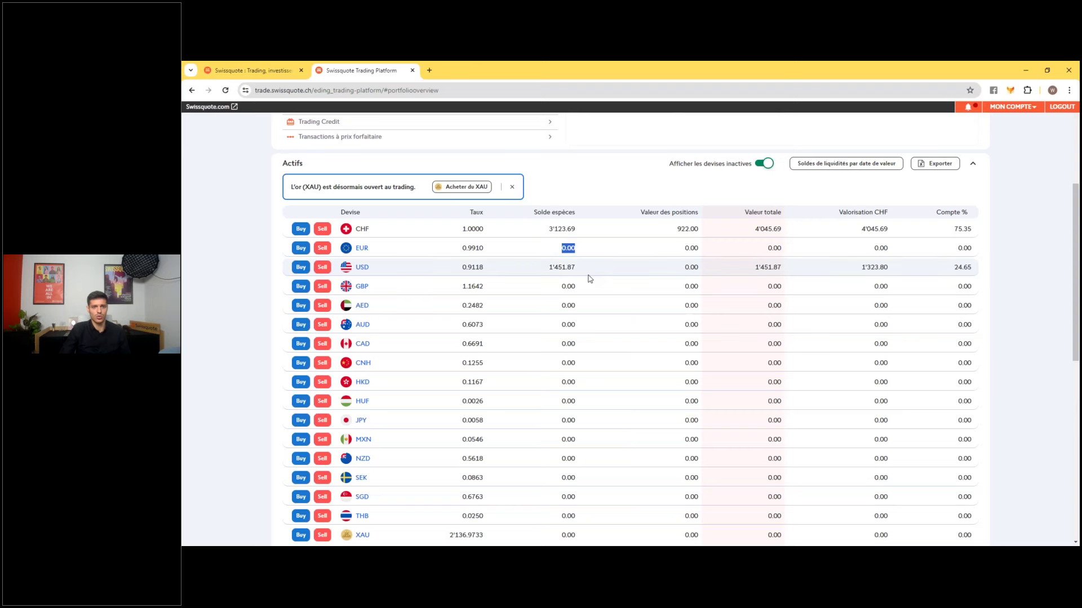
scroll(593, 309, "down", 3)
scroll(592, 312, "up", 2)
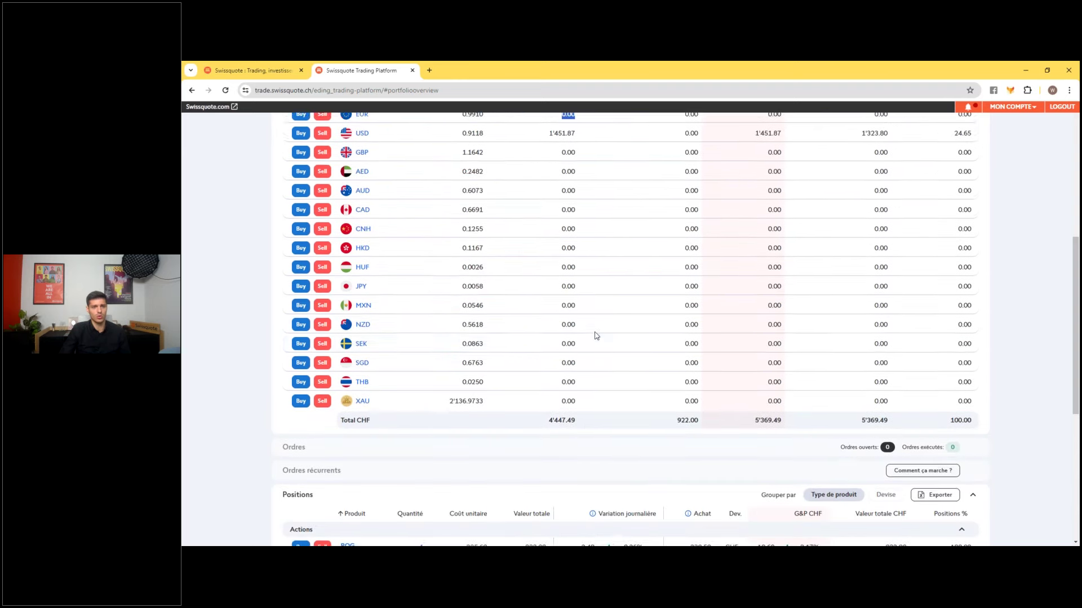
left_click(586, 210)
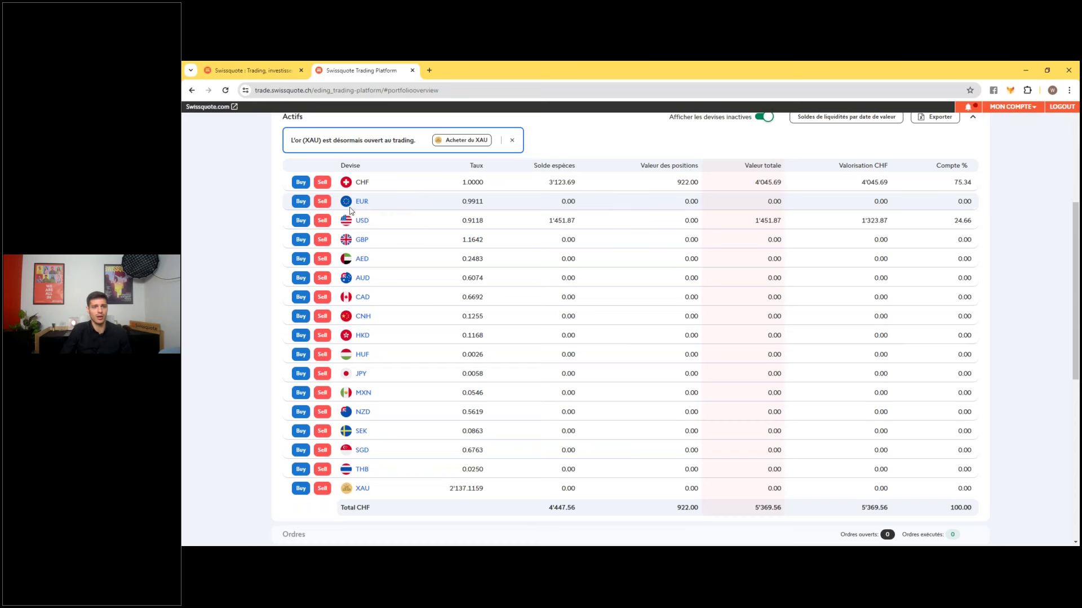
Step: Prepare a currency purchase of 300 EUR with USD as the currency to sell
left_click(300, 202)
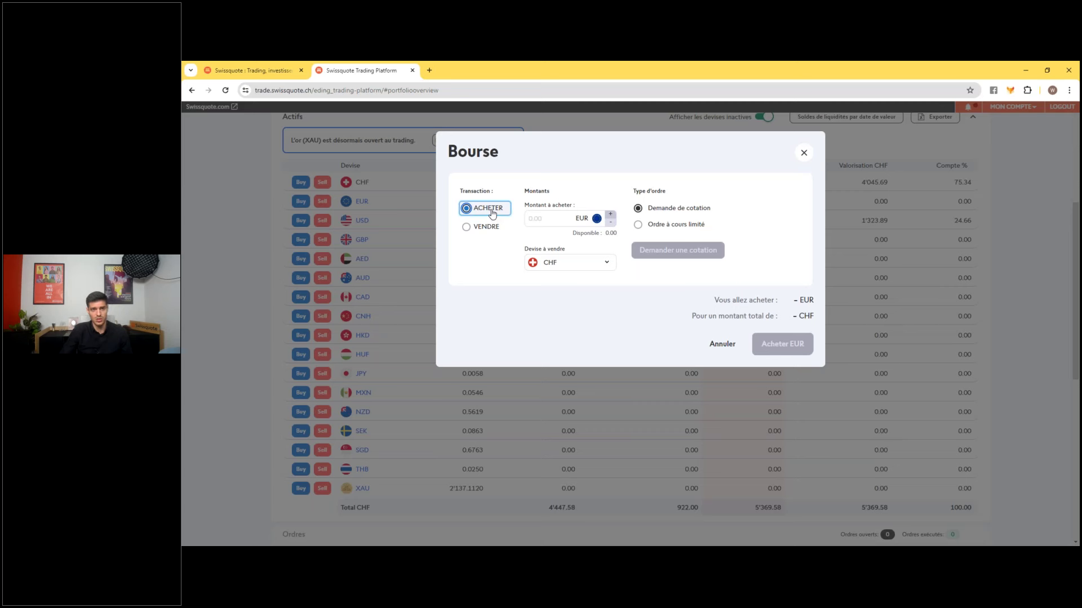
left_click(542, 221)
type("3")
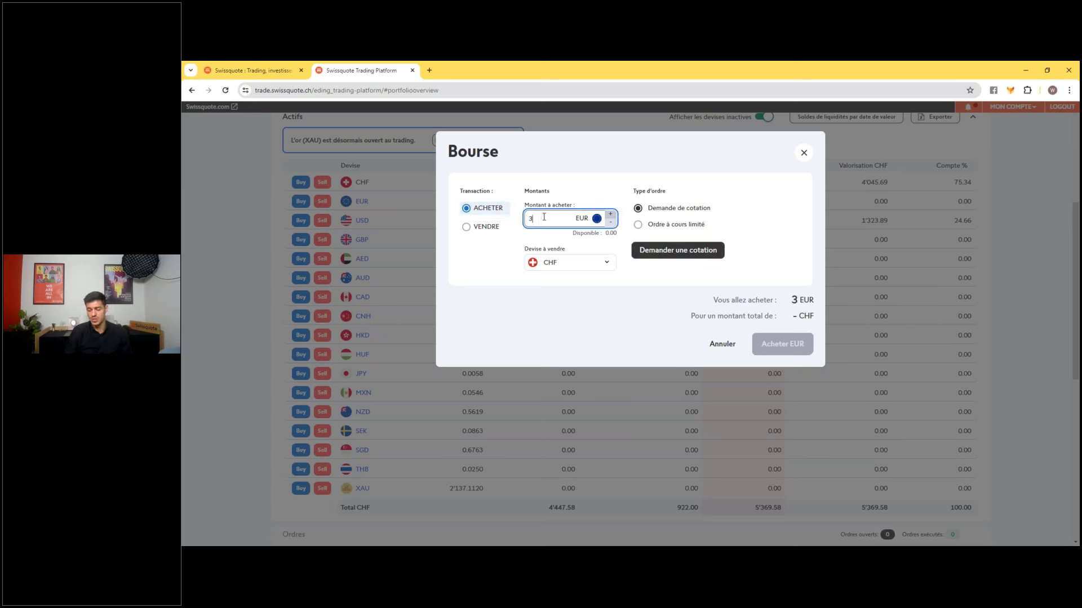
type("00")
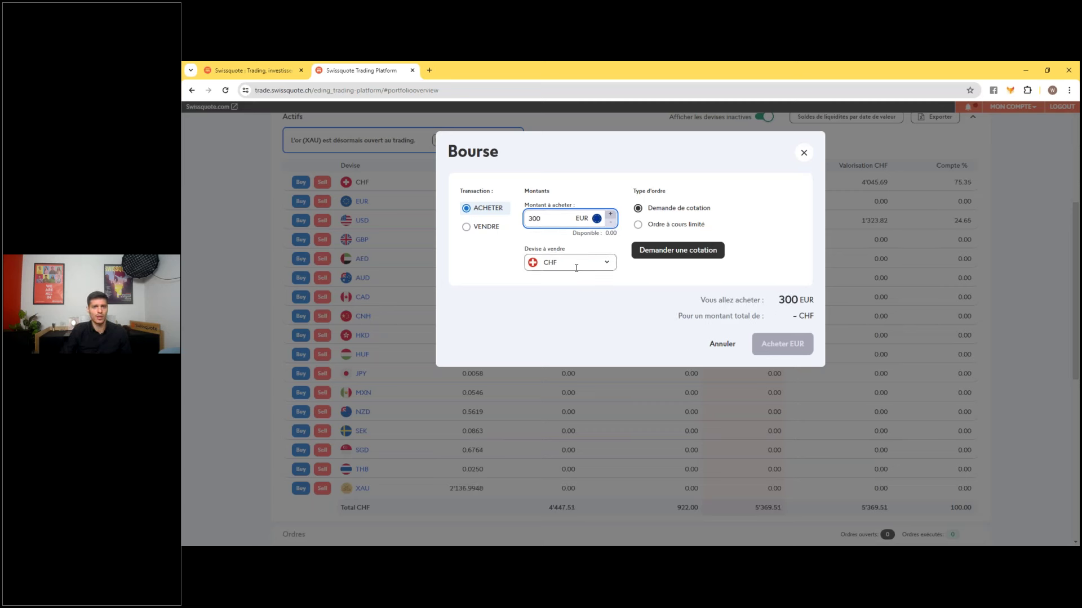
left_click(607, 263)
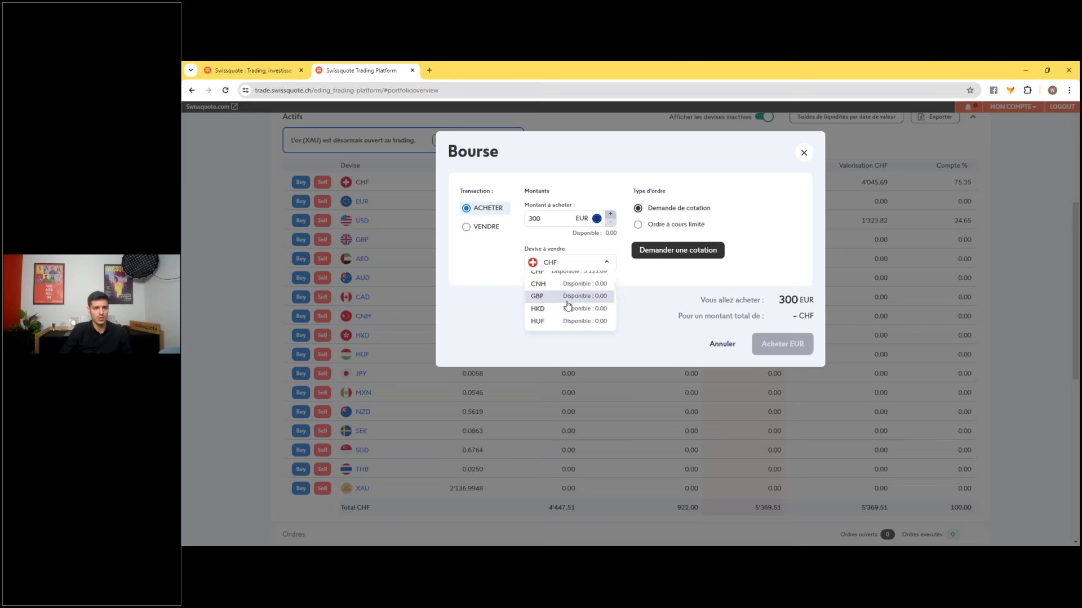
scroll(566, 307, "down", 5)
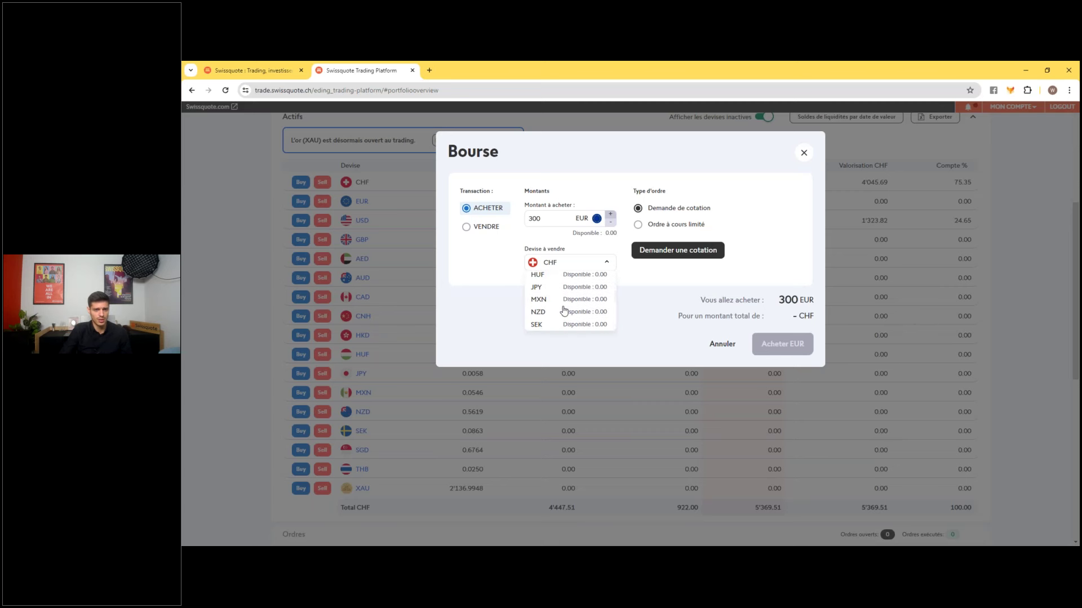
scroll(564, 311, "down", 2)
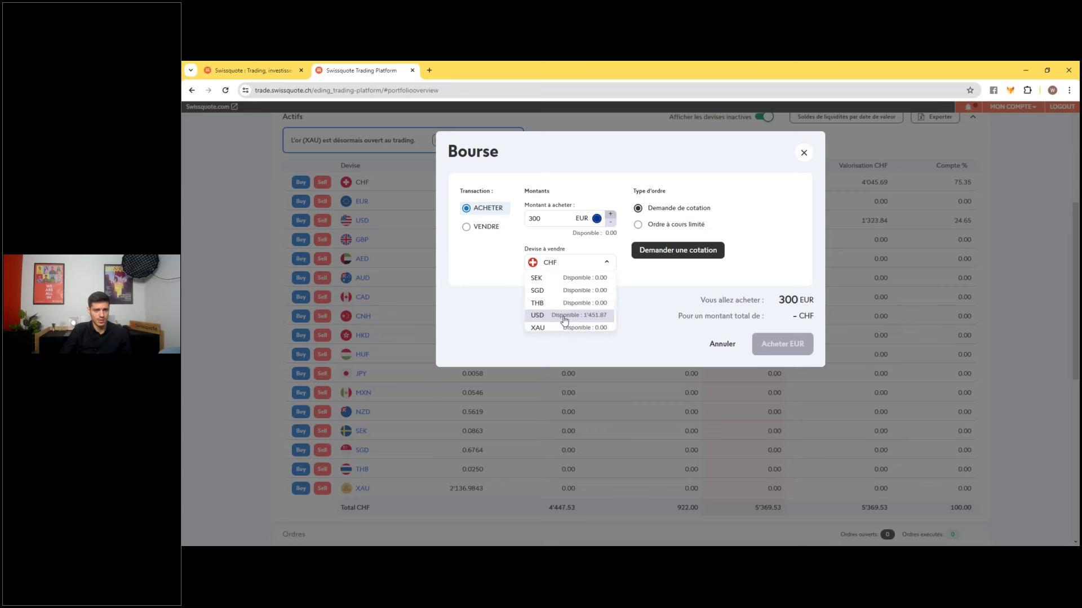
left_click(564, 319)
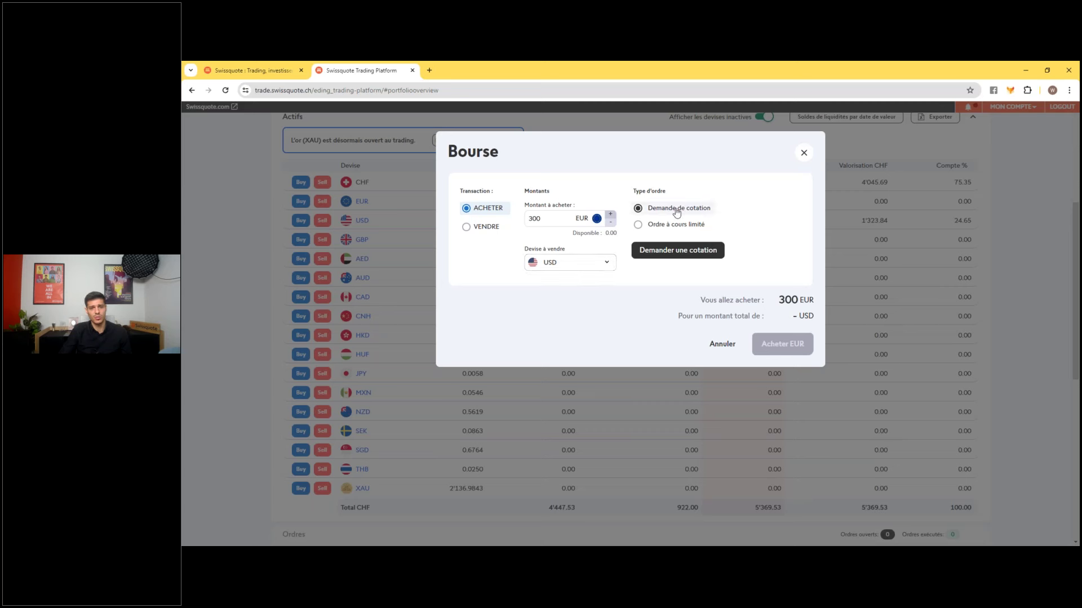
Step: Try a limit order at a desired rate of EUR 1 = USD 1.08, clear the rate and return to a quote request
left_click(639, 226)
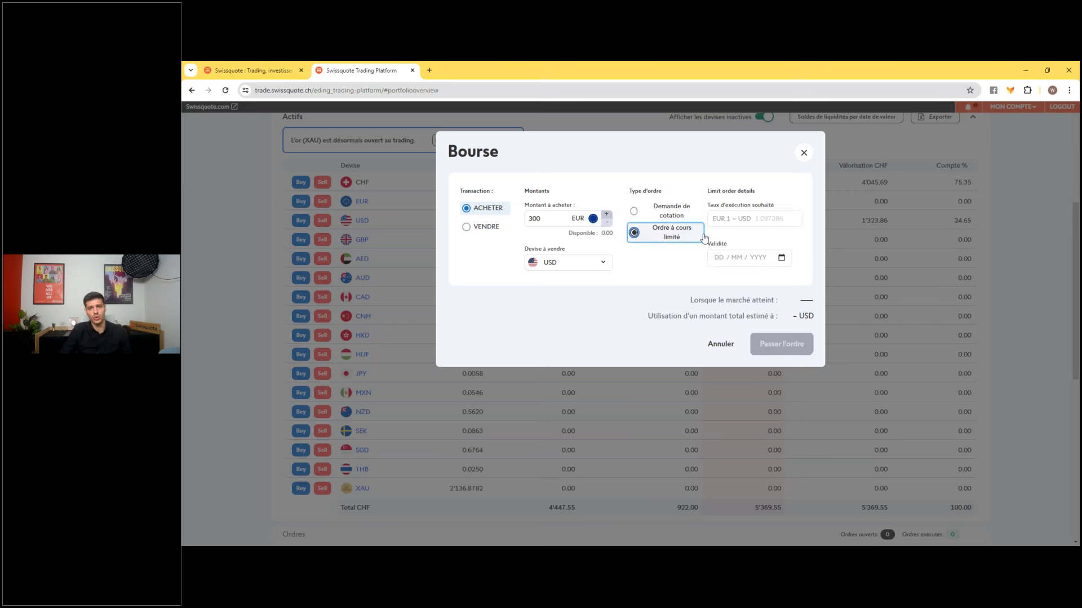
left_click(747, 217)
type("1.08")
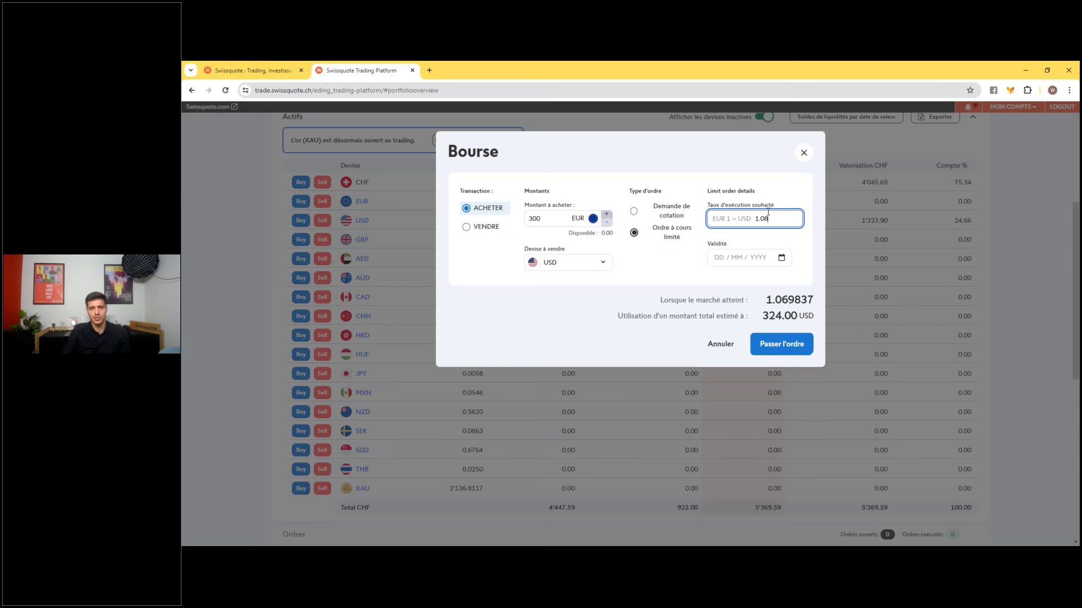
left_click_drag(771, 217, 752, 217)
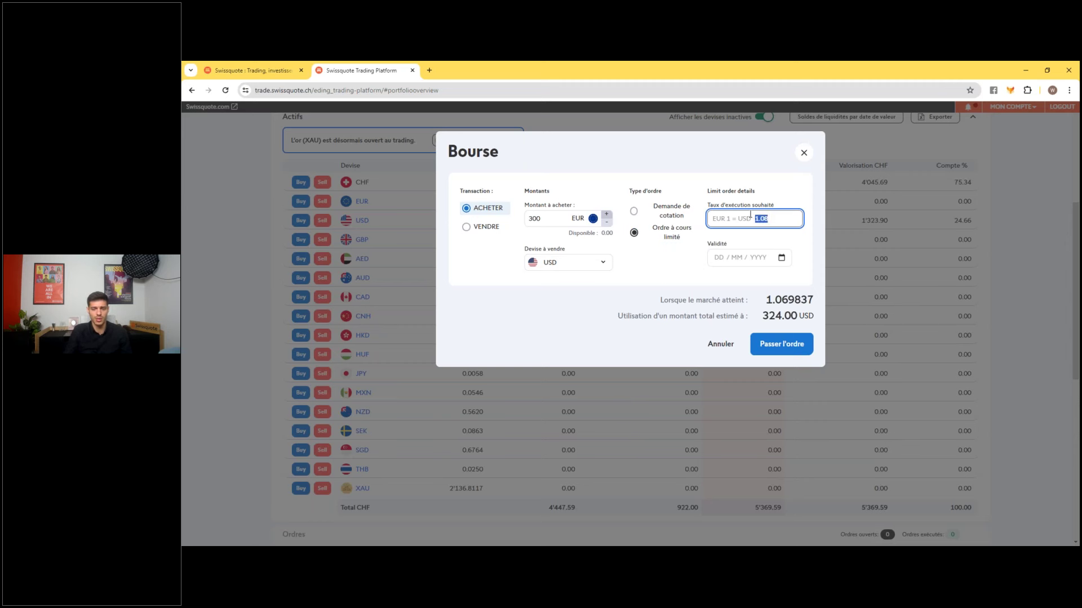
key("BackSpace")
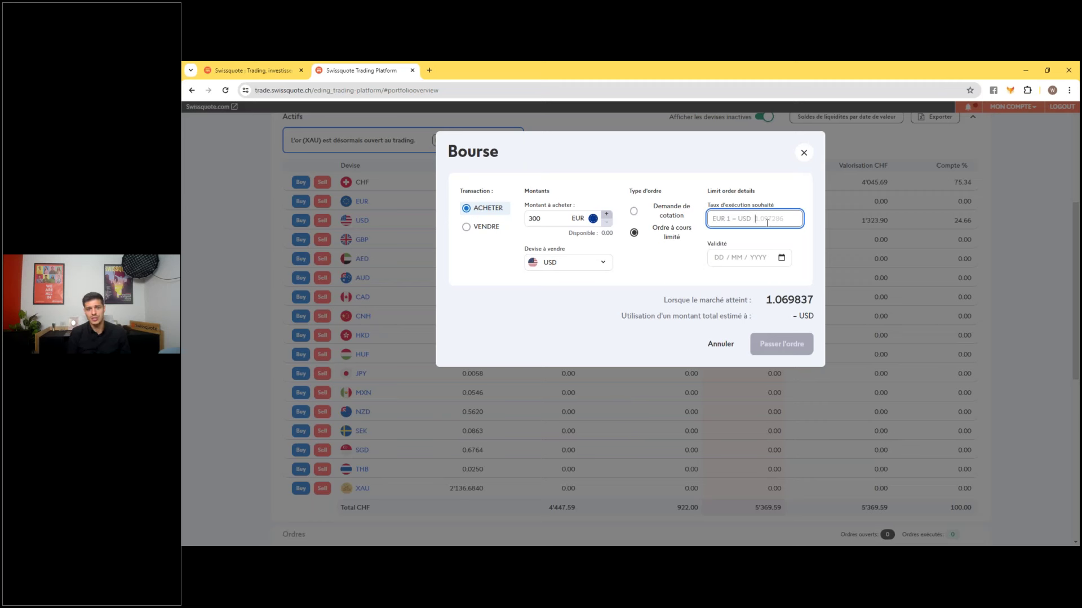
left_click(633, 212)
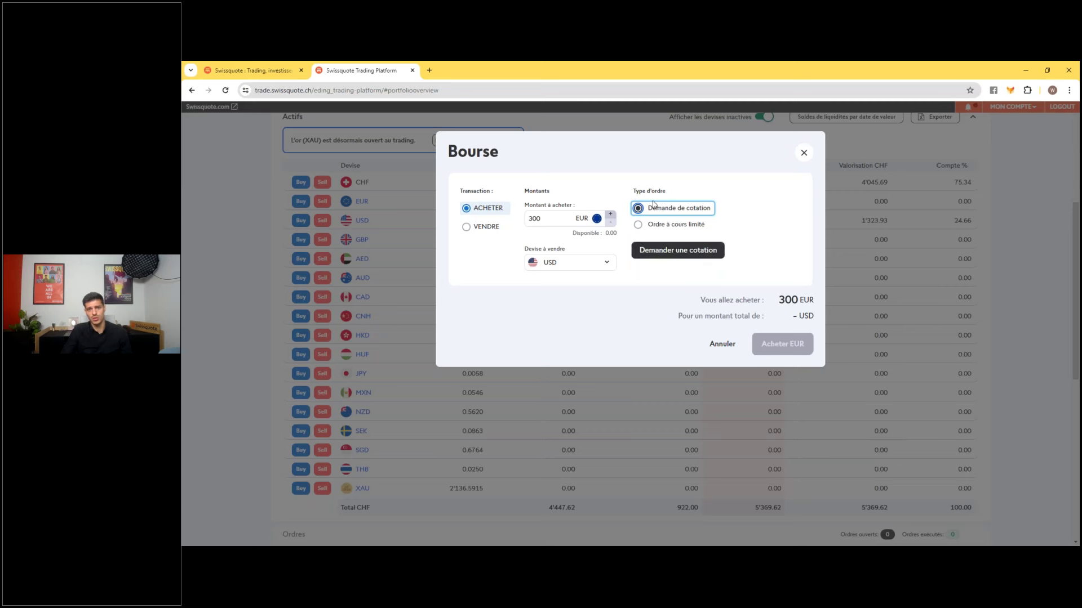
Step: Request a quote for the 300 EUR purchase, execute the order and close its confirmation
left_click(677, 256)
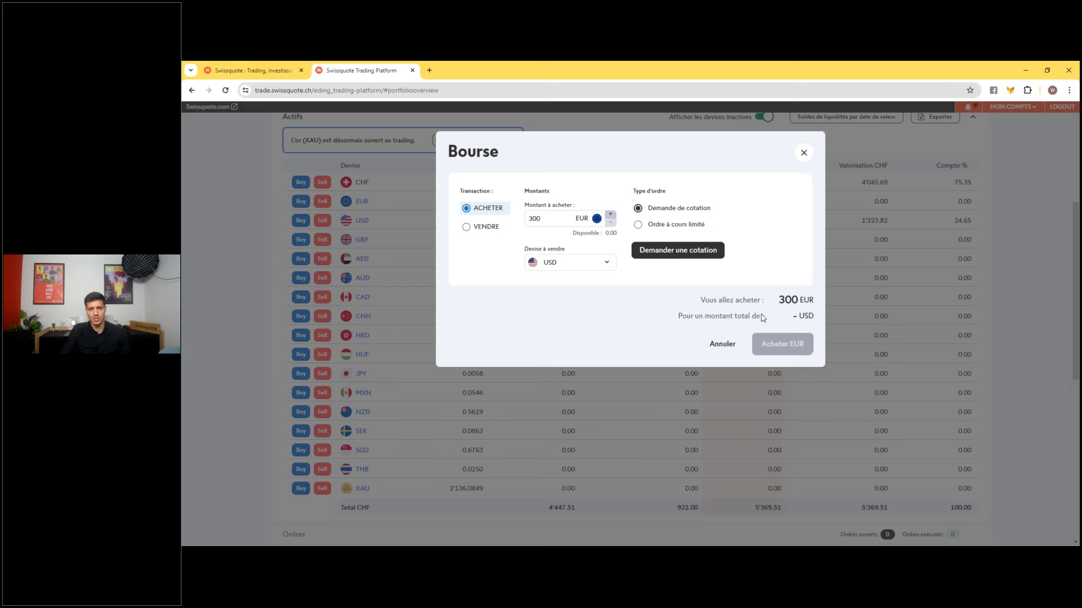
left_click(676, 257)
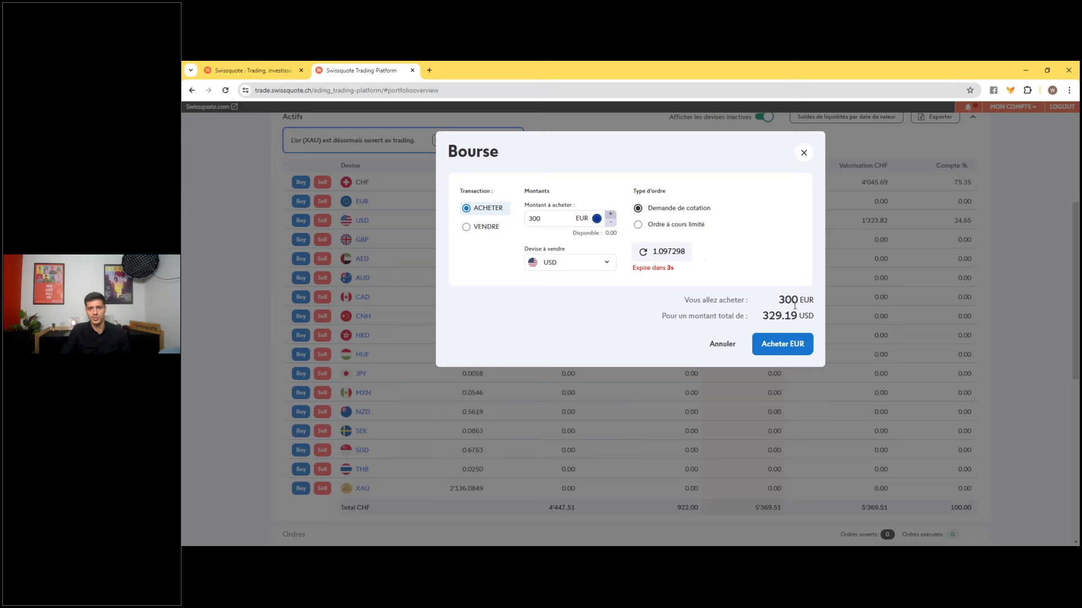
left_click(773, 349)
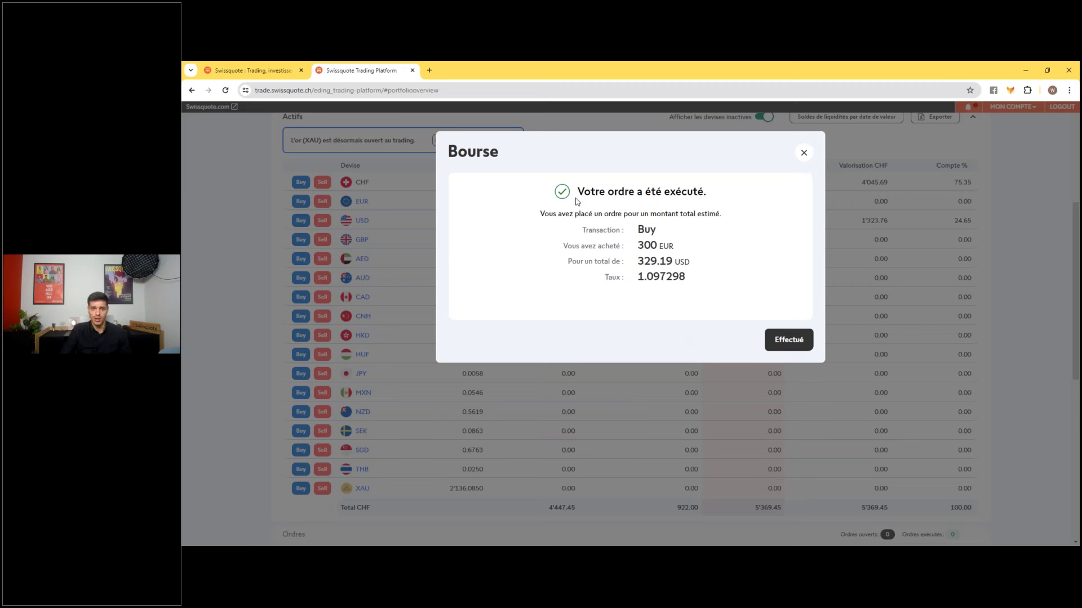
left_click(794, 341)
Step: Check the EUR and USD cash balances in the Actifs table and hide the inactive currencies
scroll(540, 320, "up", 1)
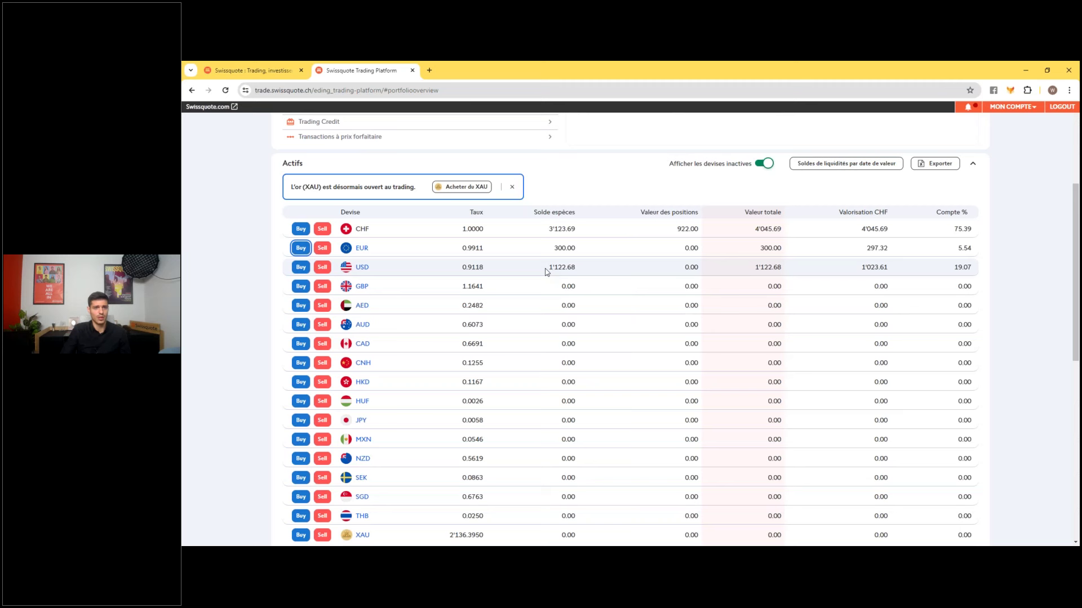
left_click_drag(546, 272, 556, 250)
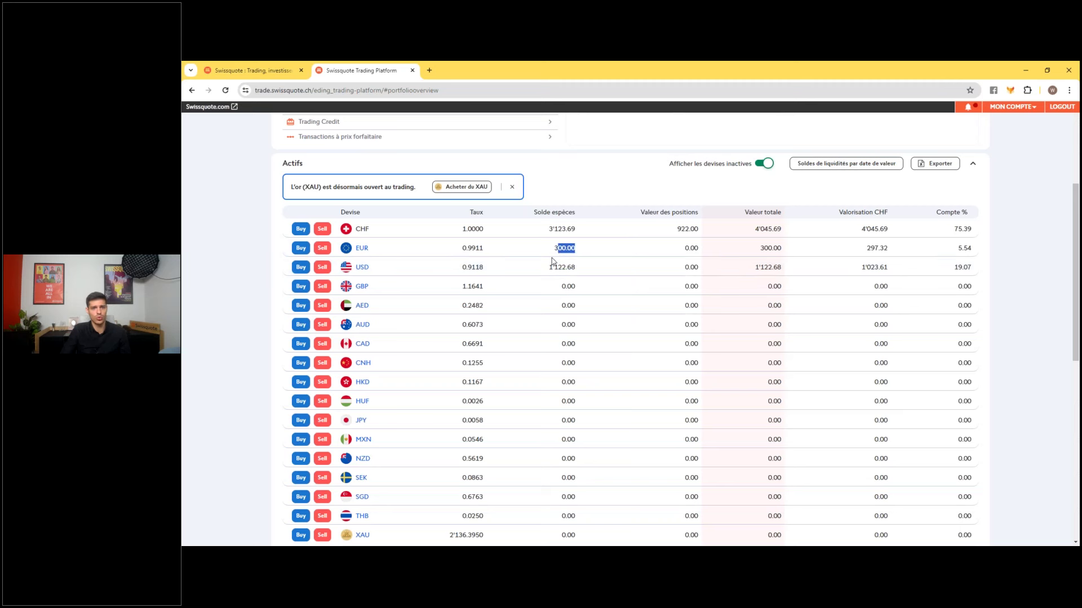
left_click(628, 189)
left_click(743, 165)
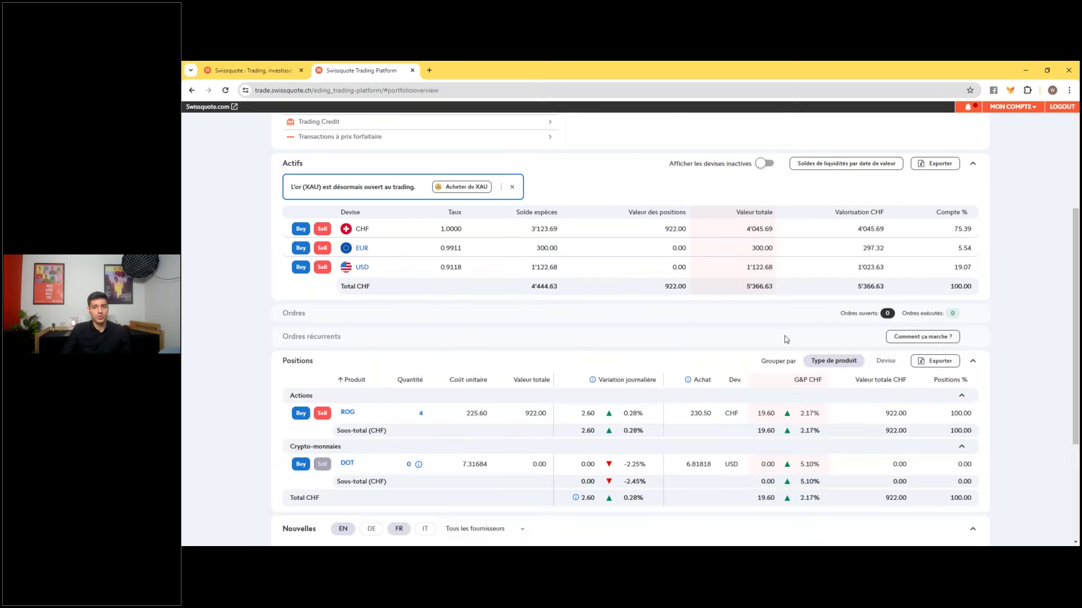
Step: Read and close the presentation of recurring orders, and review the ROG and DOT rows under Positions
scroll(787, 339, "down", 1)
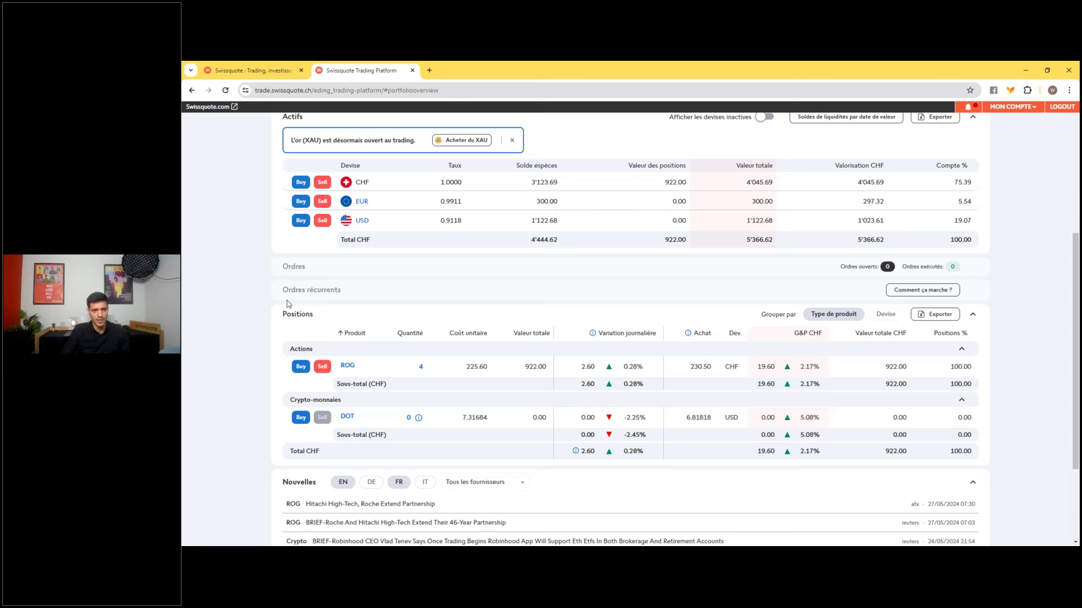
left_click_drag(282, 289, 350, 290)
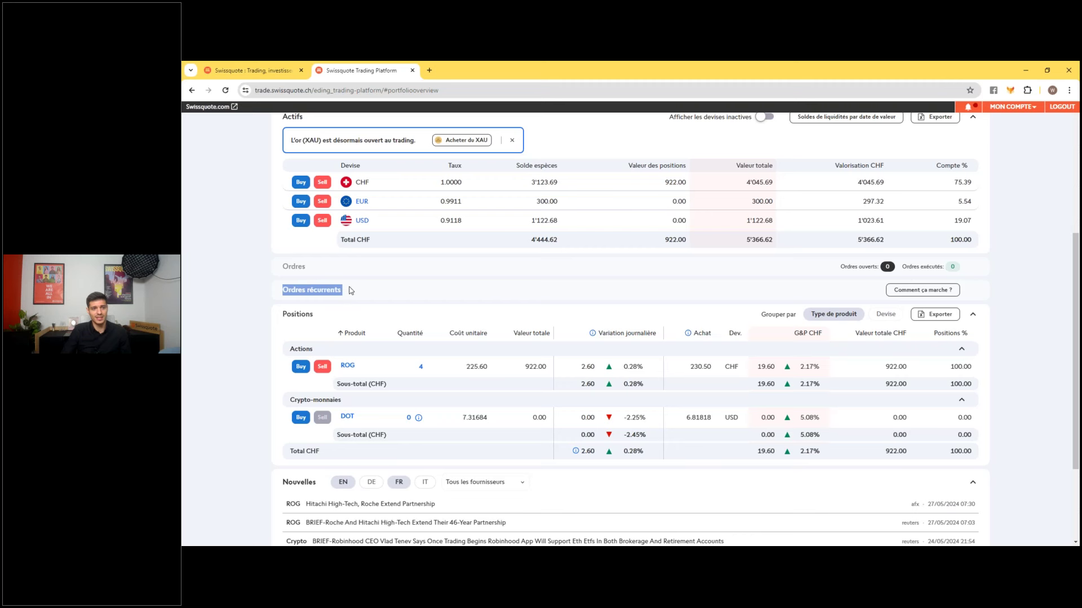
left_click(350, 290)
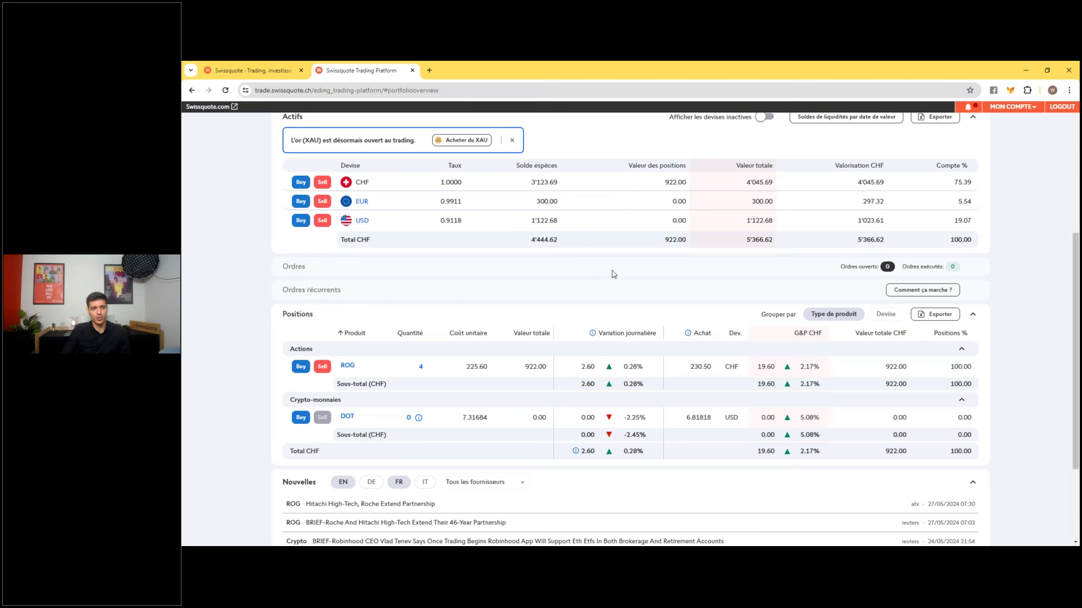
left_click(930, 295)
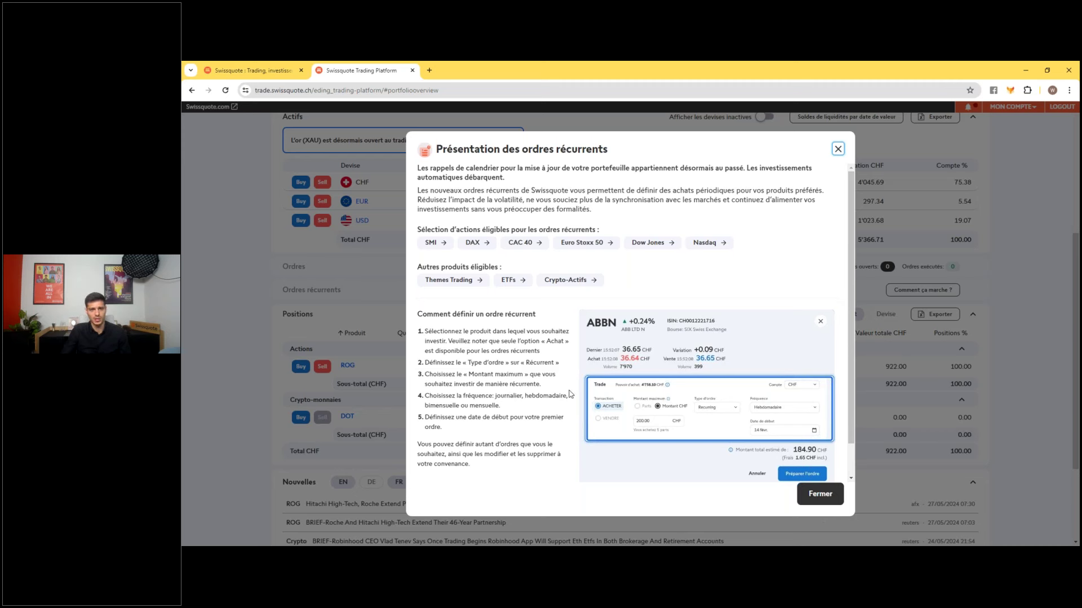
left_click(833, 503)
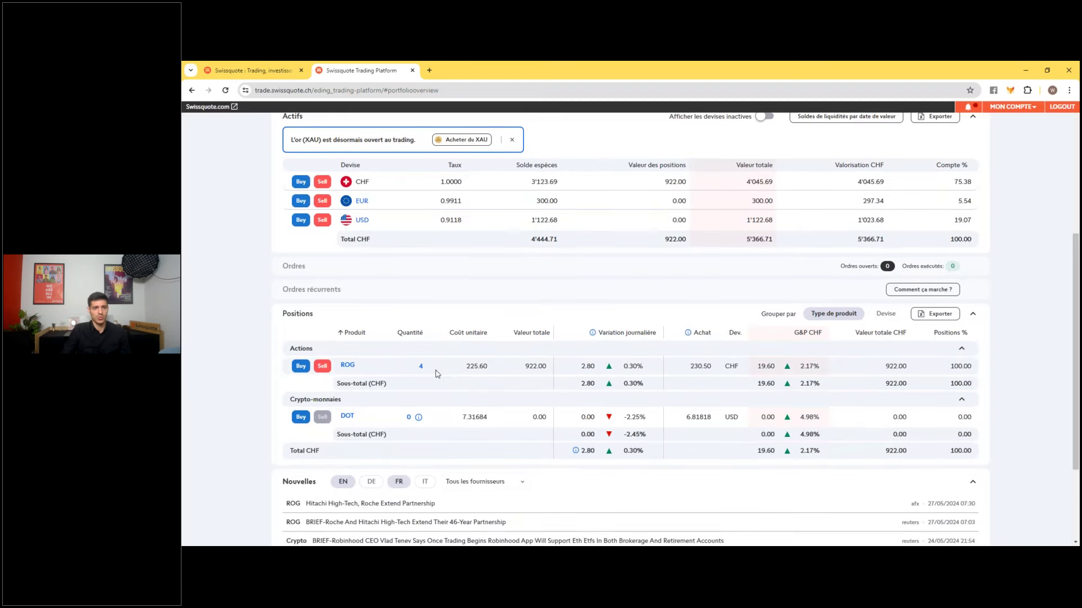
scroll(436, 371, "down", 1)
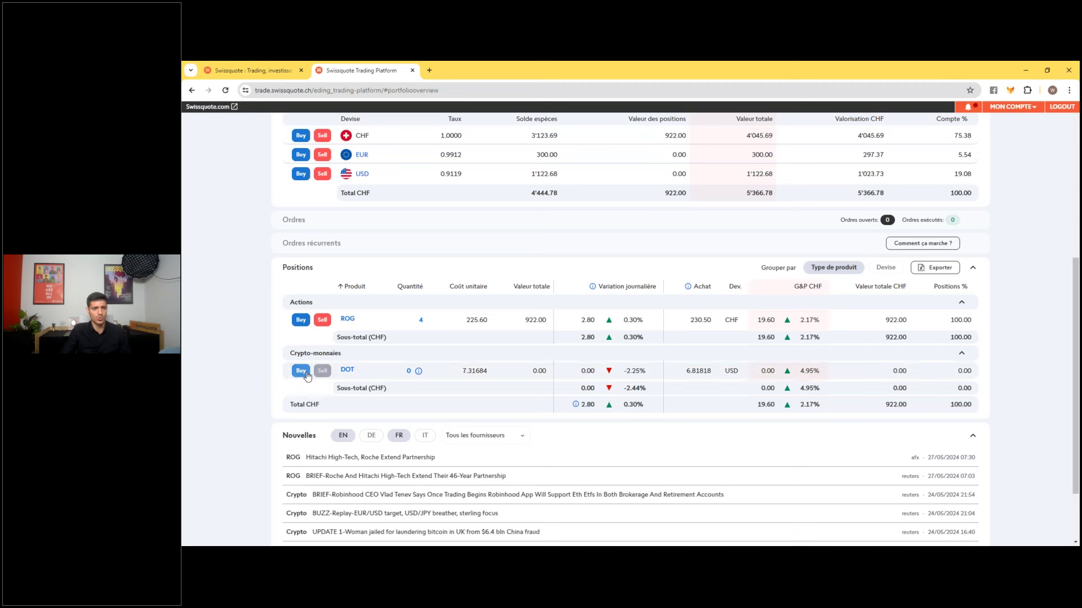
mouse_move(417, 373)
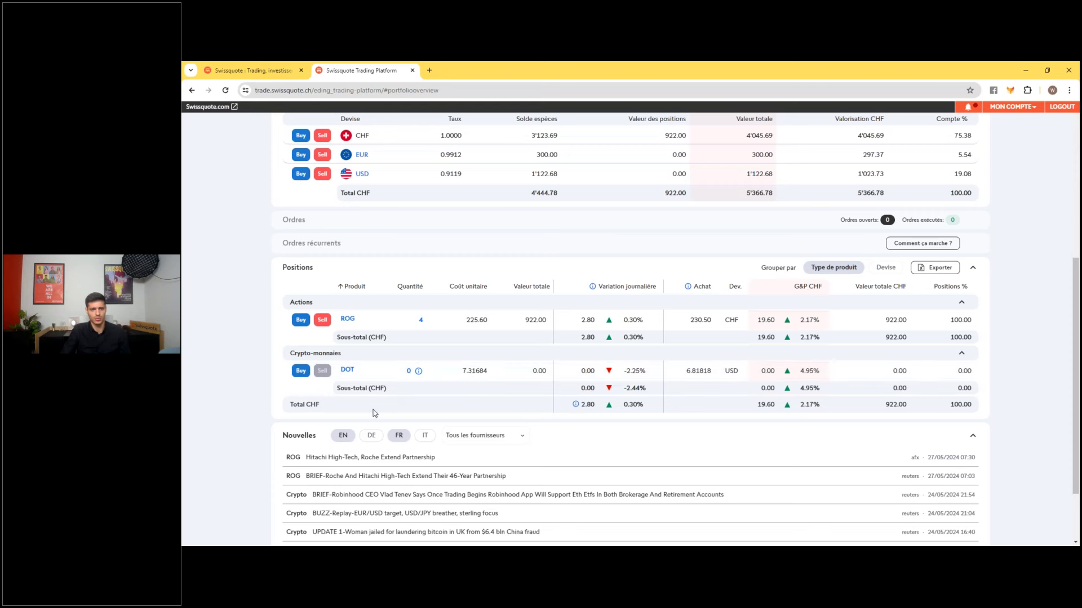
Step: Add German and Italian to the languages shown in the Nouvelles section
scroll(568, 410, "down", 2)
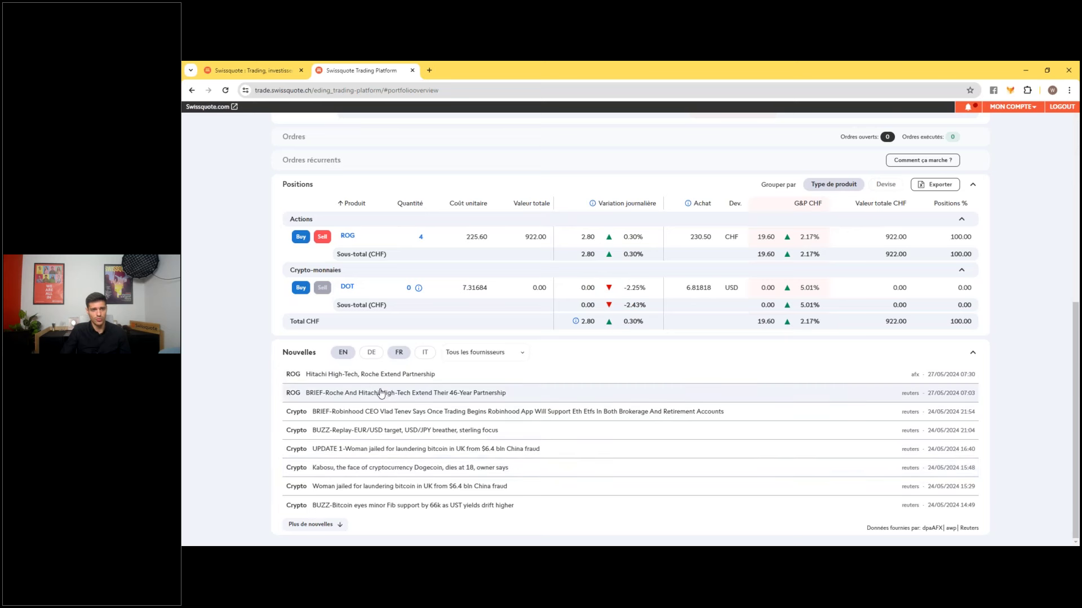
left_click(371, 354)
left_click(425, 353)
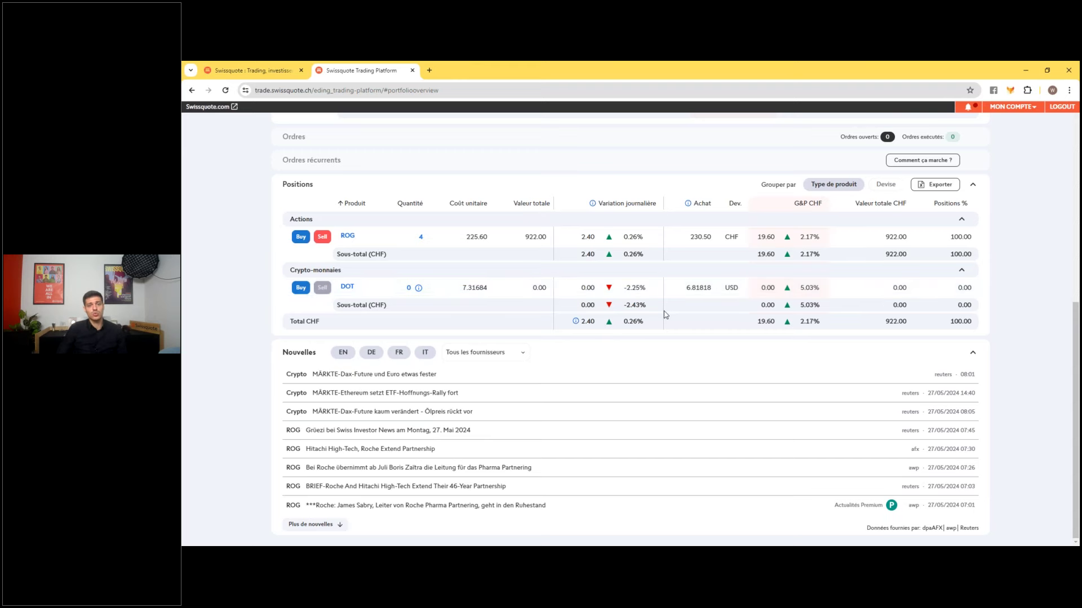
Step: Search for NESTLE, view the trade form for NESN on SIX and close it without ordering
scroll(665, 314, "up", 6)
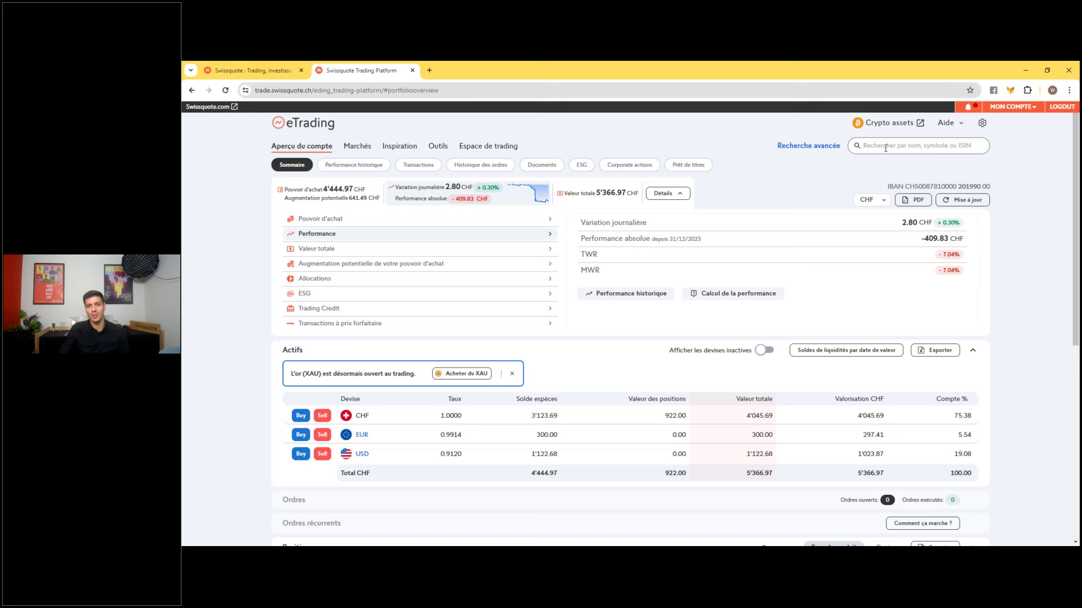
left_click(885, 148)
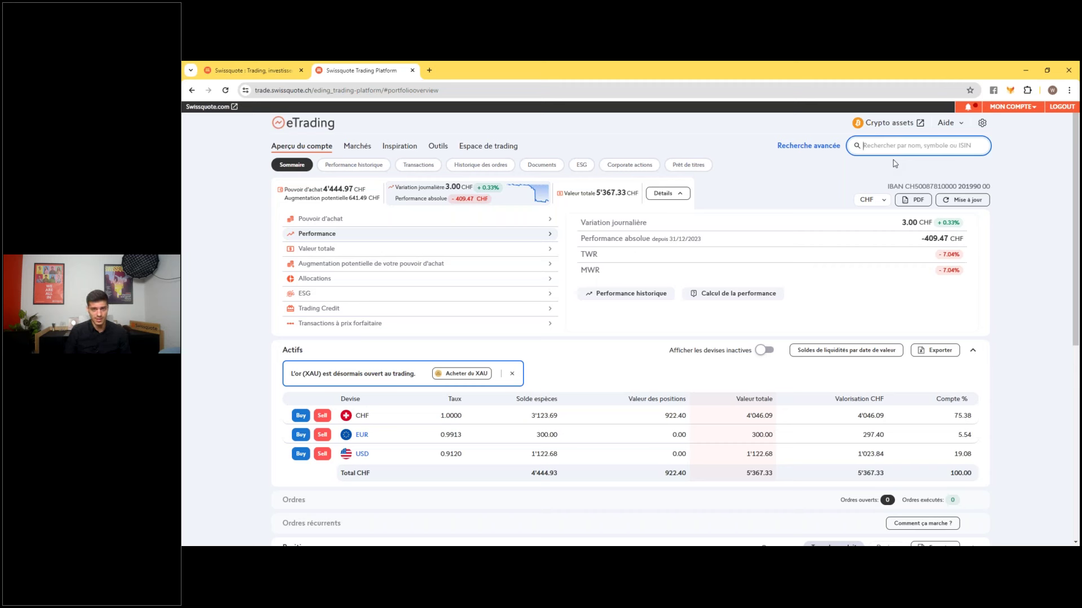
type("NESTLE")
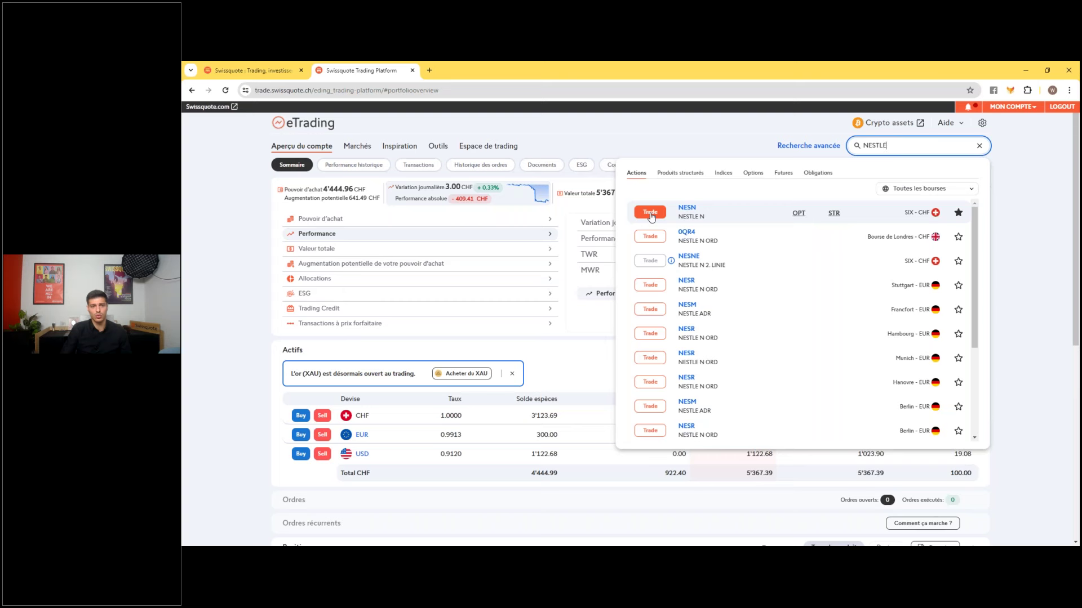
left_click(650, 214)
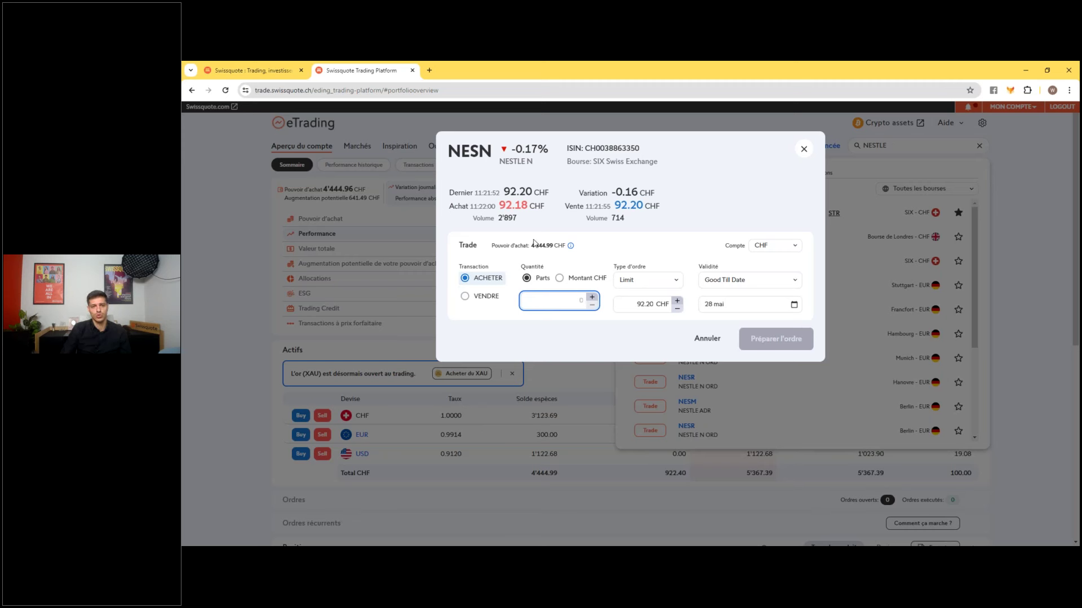
left_click(803, 150)
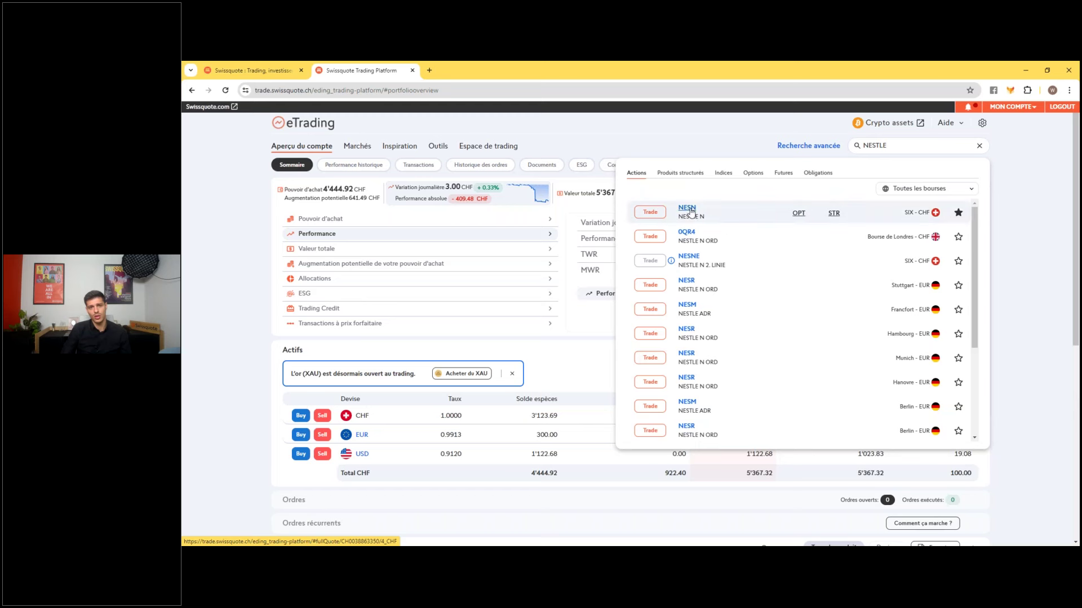
Step: Open the detailed quote page of NESN on SIX and examine its last price
left_click(687, 209)
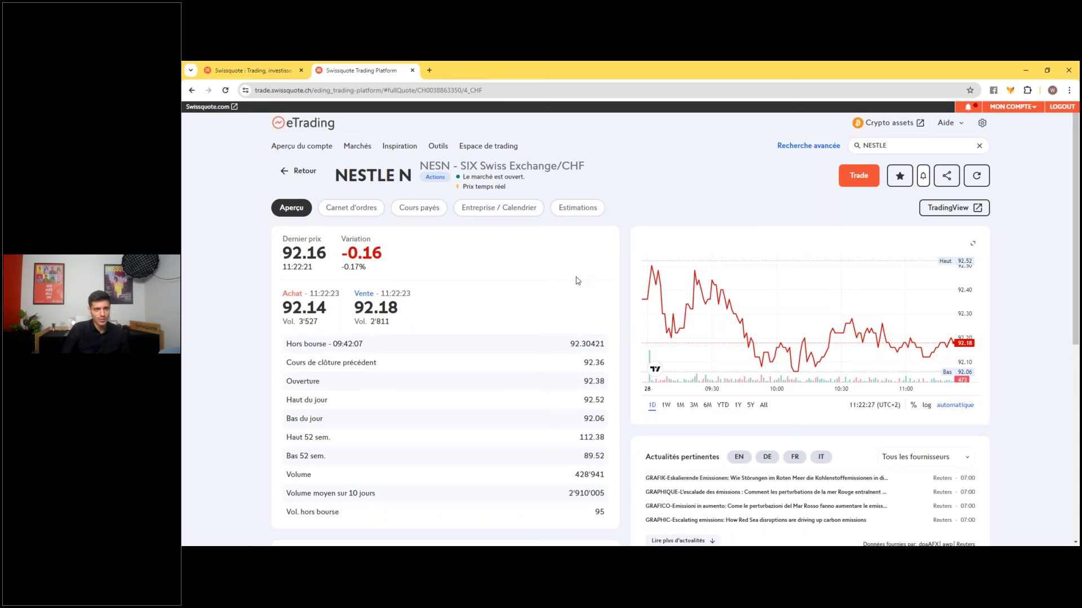
scroll(564, 279, "down", 1)
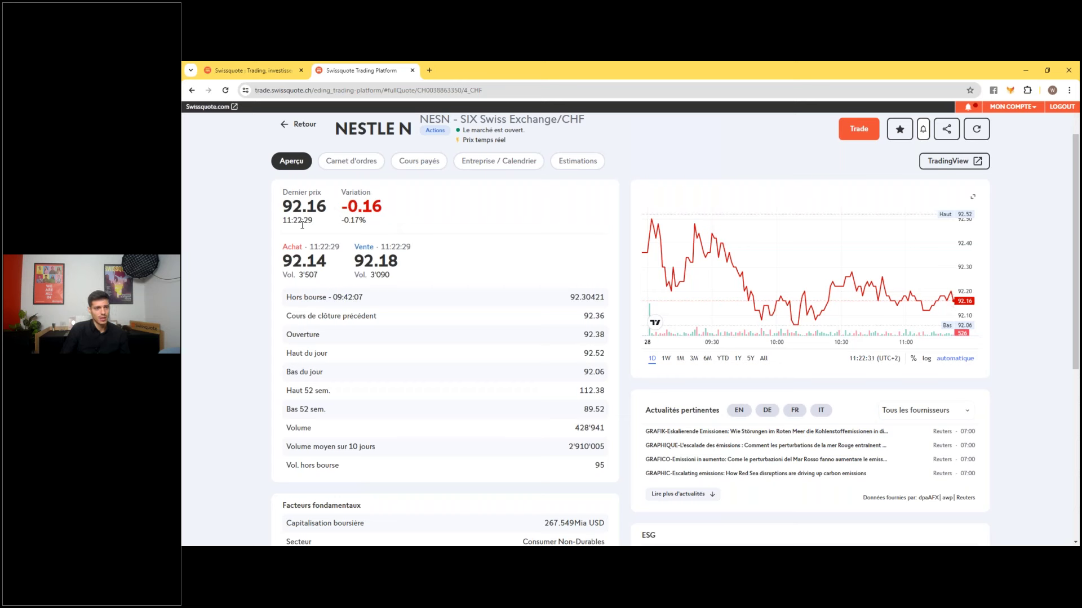
left_click_drag(287, 205, 328, 212)
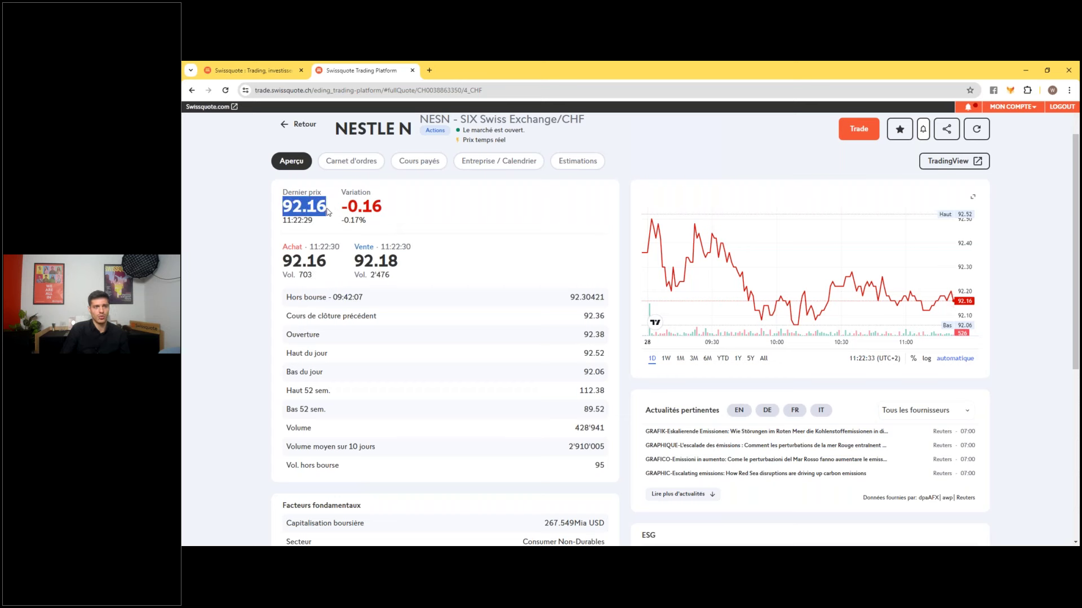
Step: Examine the day's trading figures, the dividend and other Facteurs fondamentaux, and the ESG ratings of NESN
left_click(568, 383)
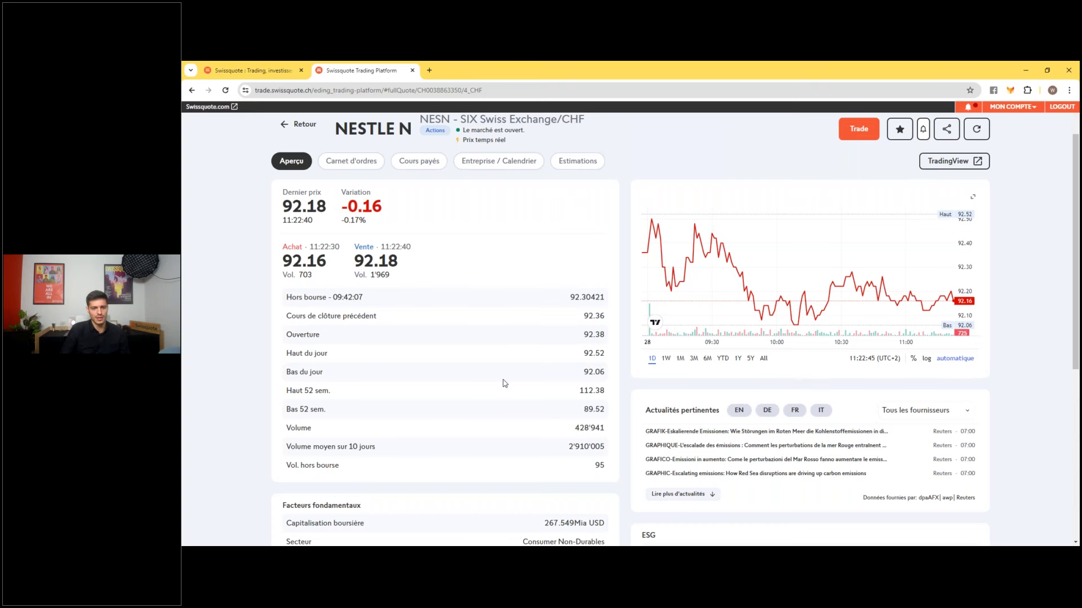
scroll(504, 383, "down", 3)
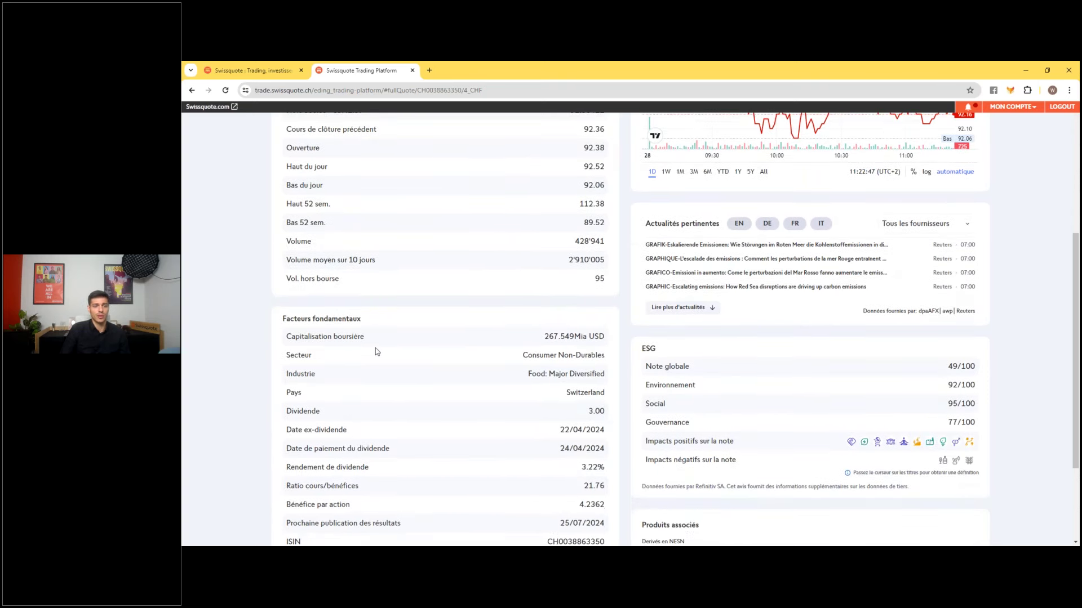
left_click_drag(589, 410, 614, 416)
left_click(562, 418)
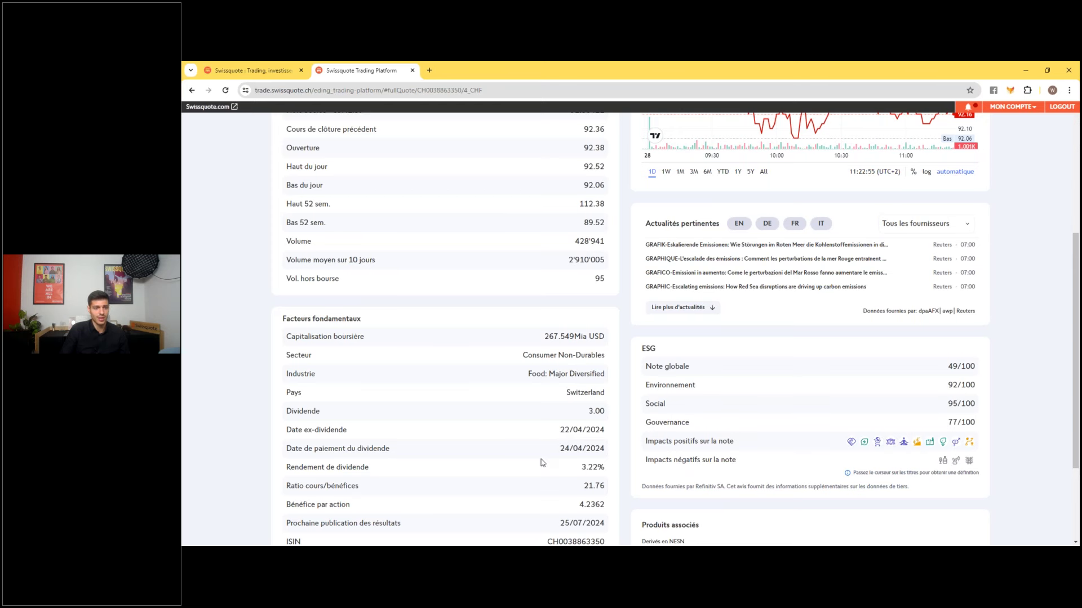
scroll(557, 456, "down", 1)
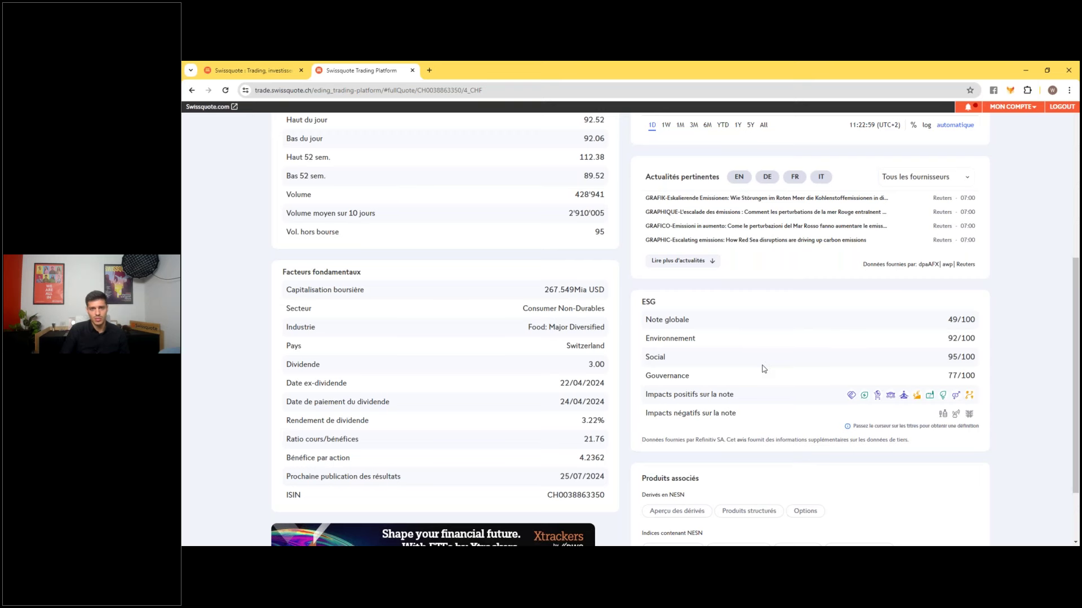
scroll(764, 369, "up", 4)
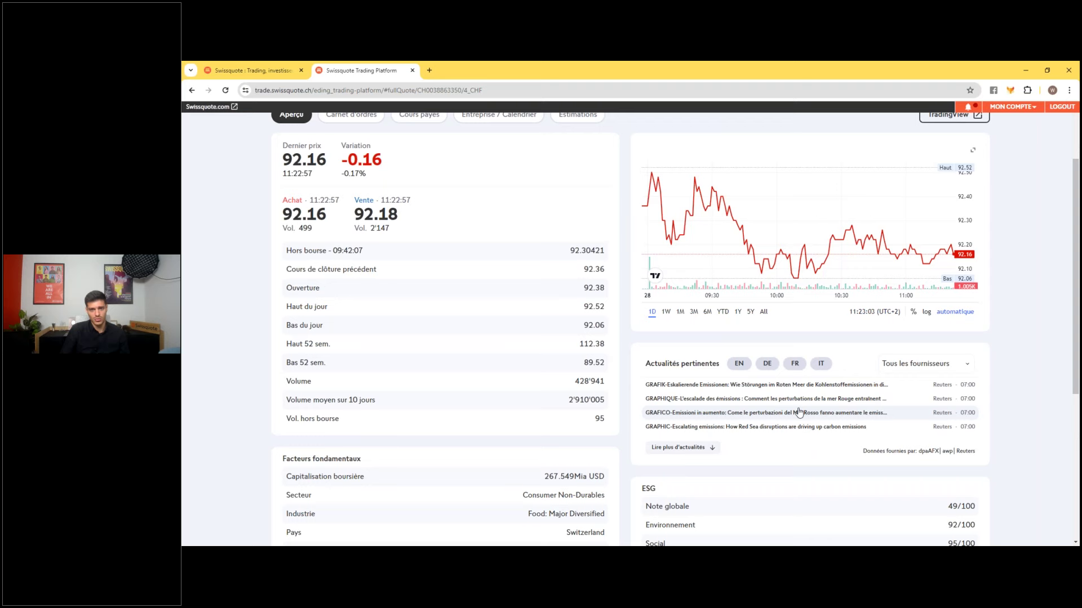
Step: View the NESN price chart over 1M, 3M, 6M and YTD, ending on the 1Y period
scroll(799, 413, "up", 2)
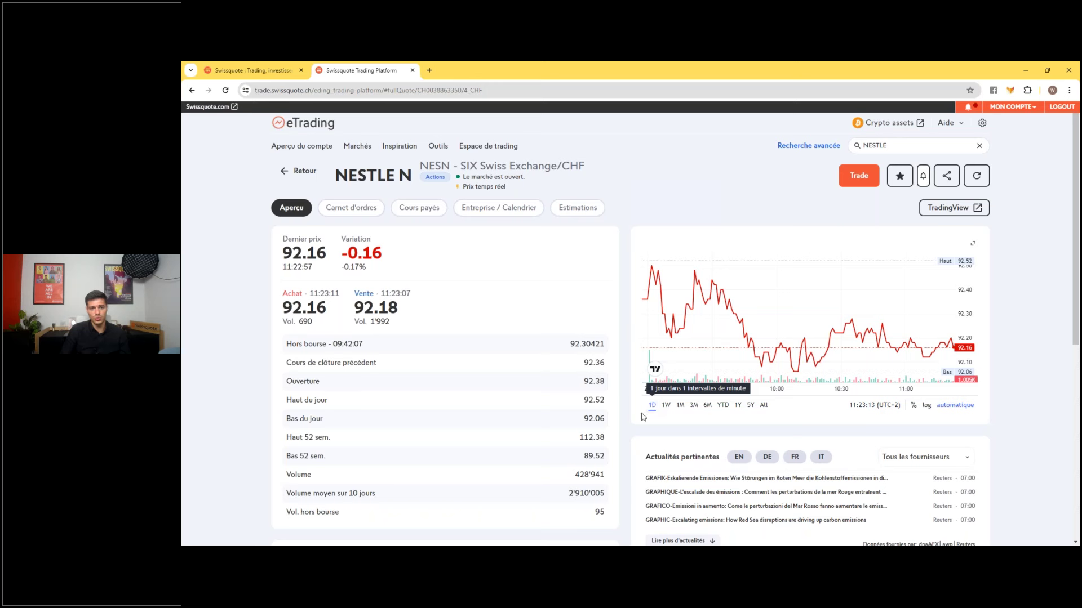
left_click(680, 405)
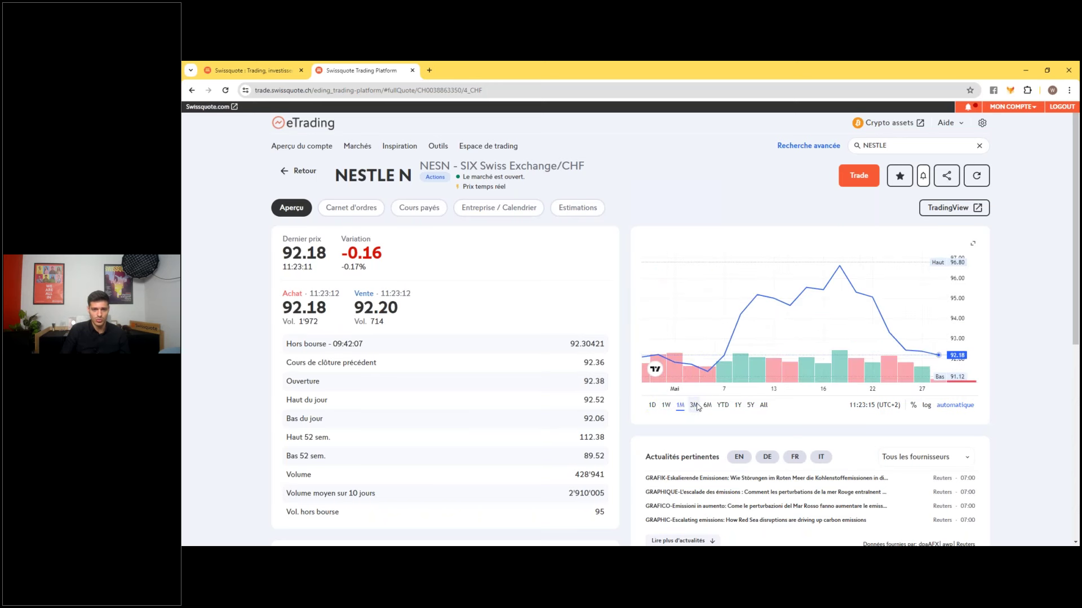
left_click(694, 405)
left_click(707, 405)
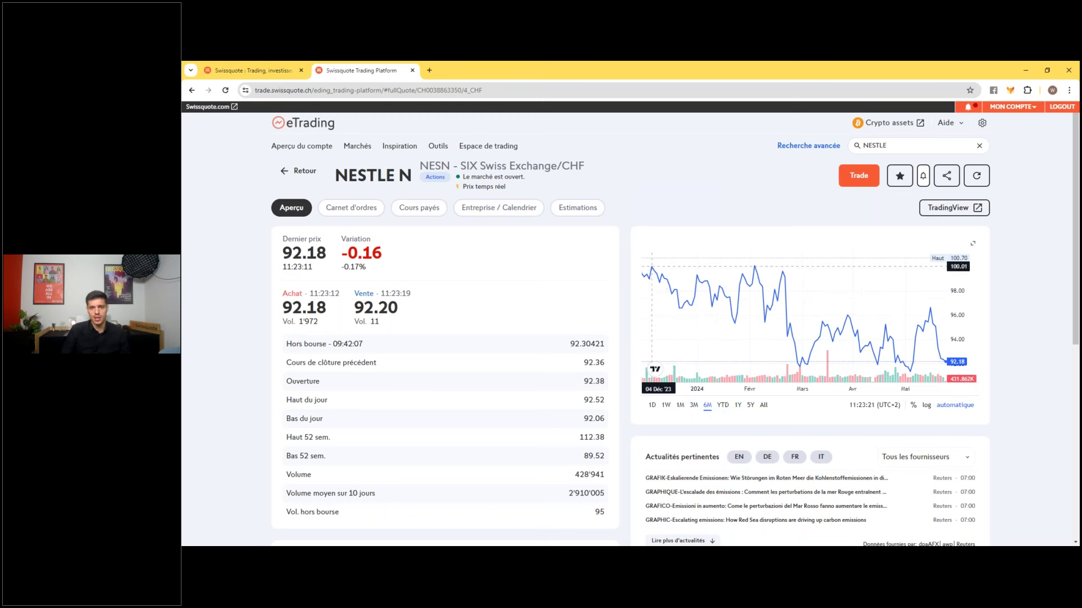
left_click(723, 405)
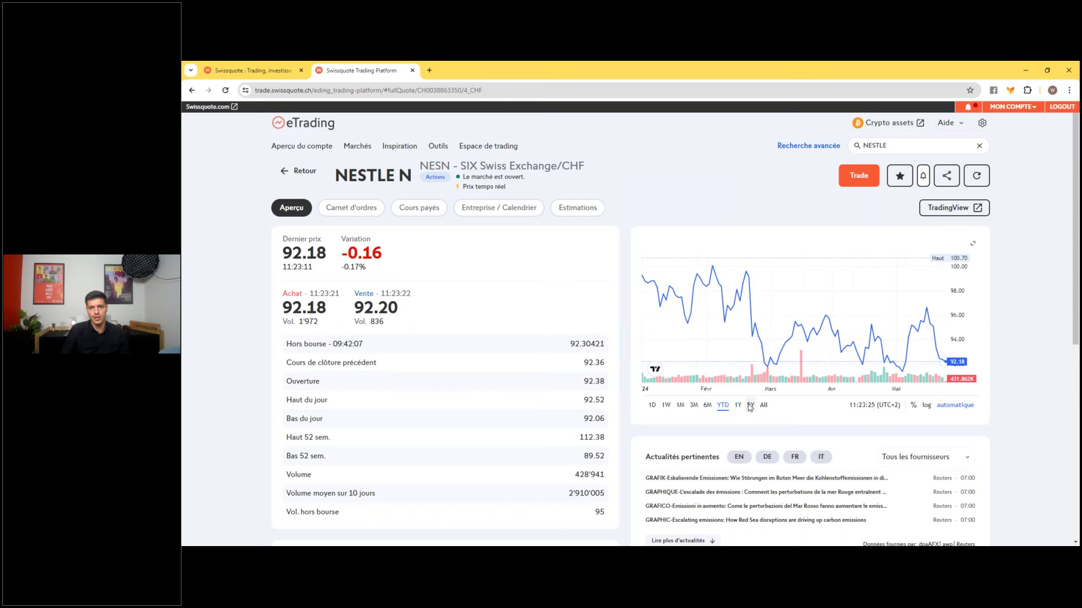
left_click(738, 405)
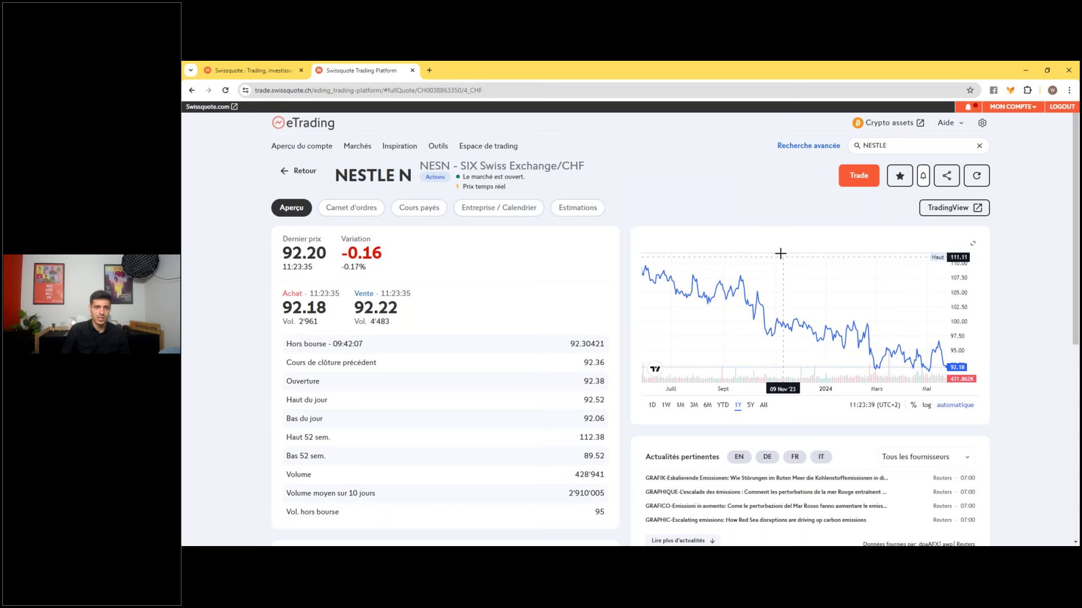
Step: Open a buy order for NESN on SIX Swiss Exchange and set the quantity to 3 shares
left_click(860, 177)
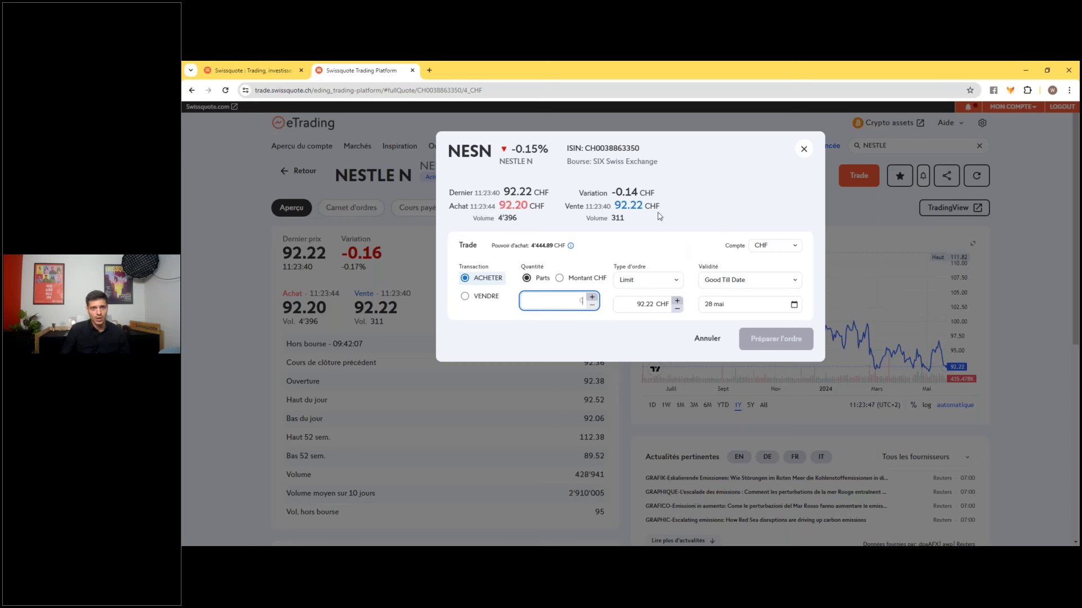
left_click_drag(637, 218, 448, 154)
left_click(462, 173)
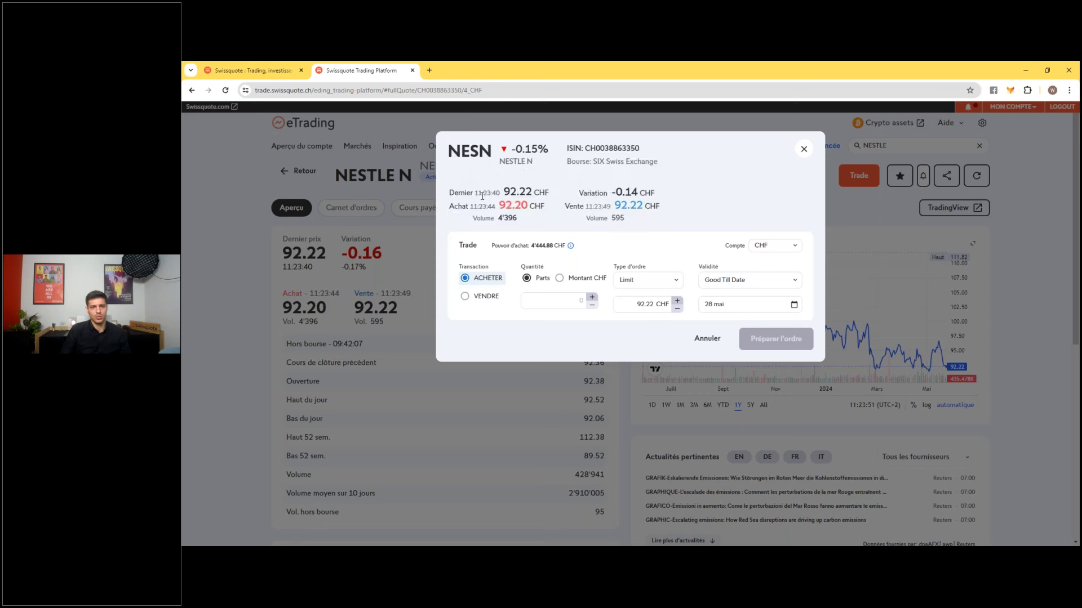
left_click_drag(503, 192, 526, 192)
left_click(551, 192)
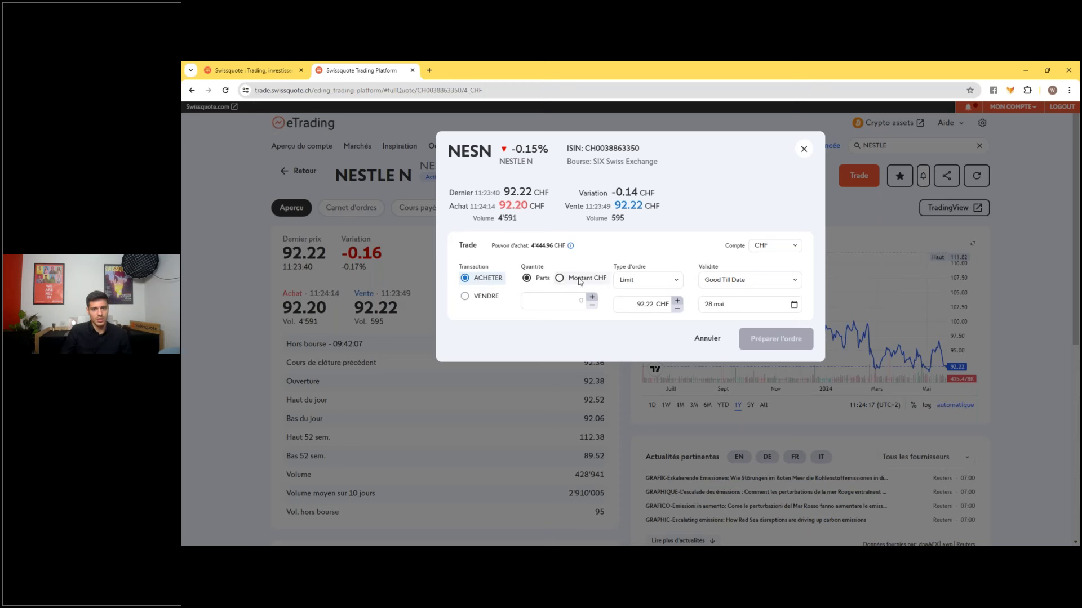
left_click(544, 303)
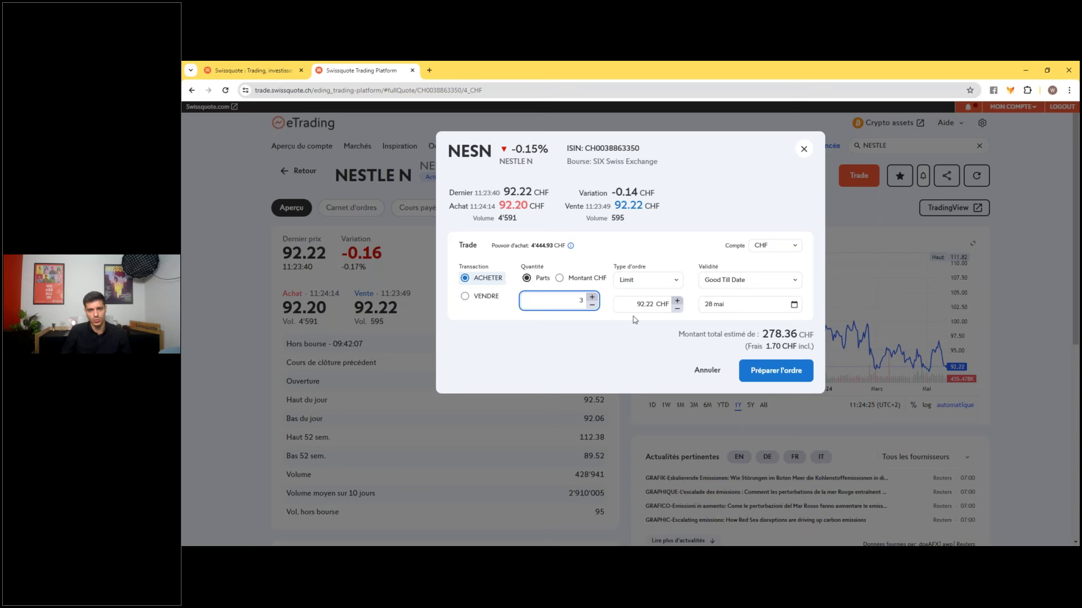
Step: Try expressing the purchase as an amount of 300 CHF, and return the quantity to shares
left_click(559, 277)
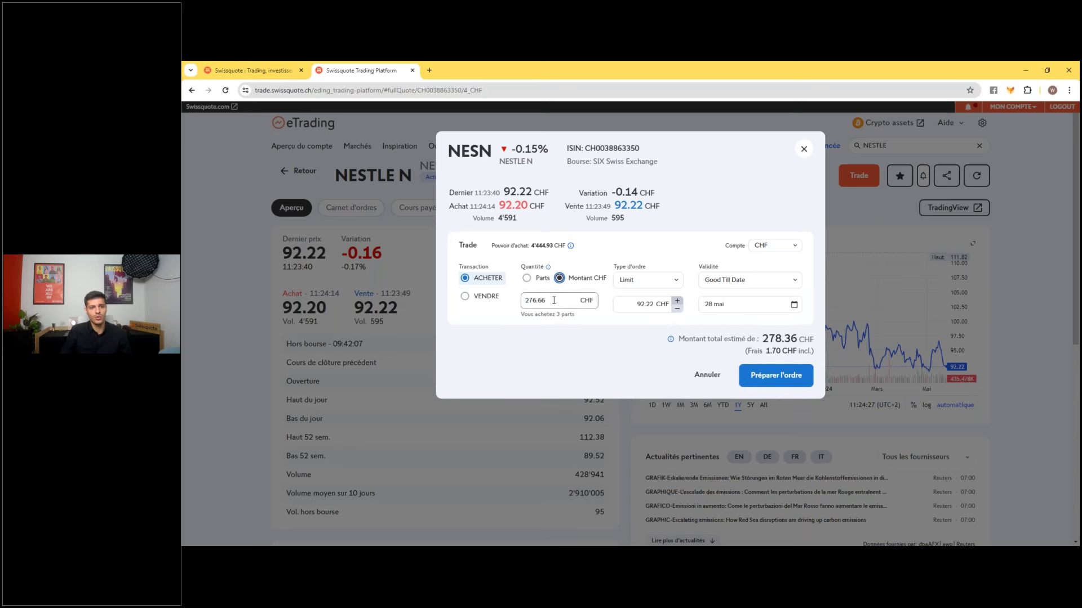
left_click_drag(553, 300, 523, 303)
type("300")
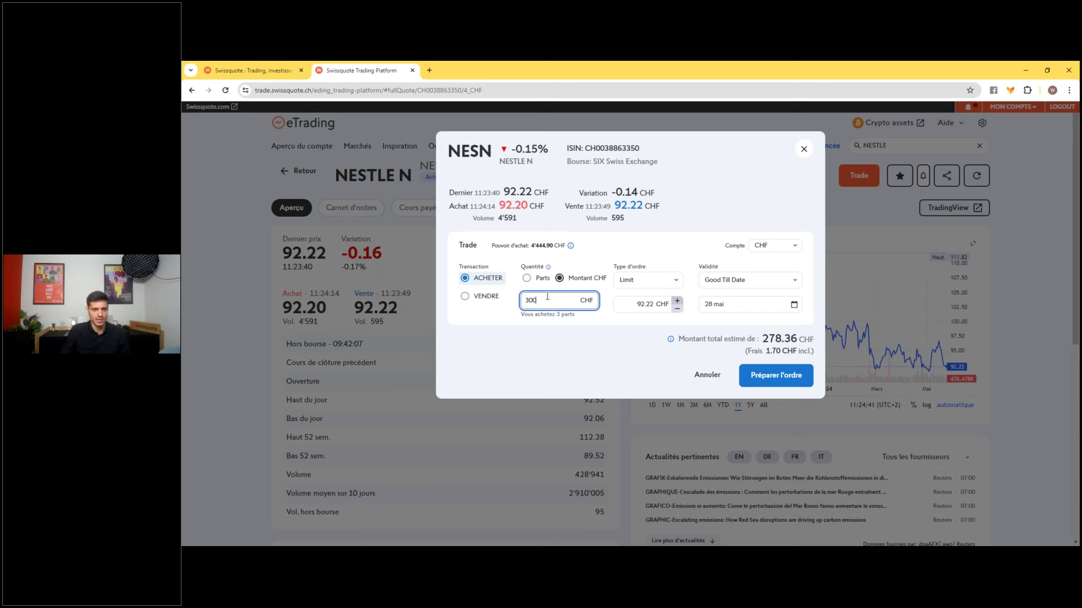
left_click(526, 277)
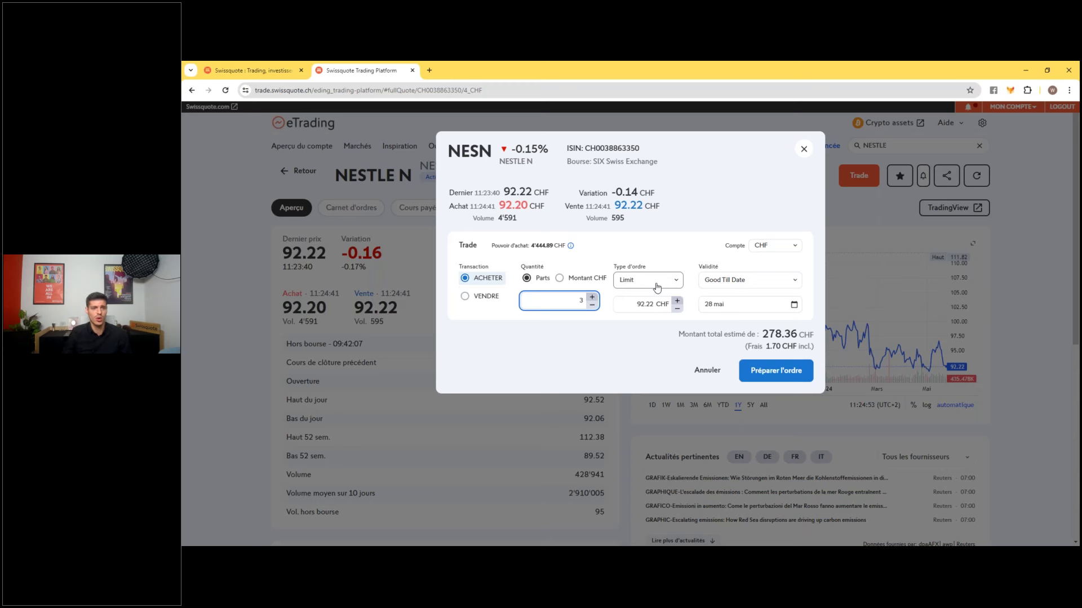
Step: Set the order type to Recurring with a maximum amount of 300 CHF and a frequency of Mensuel
left_click(658, 288)
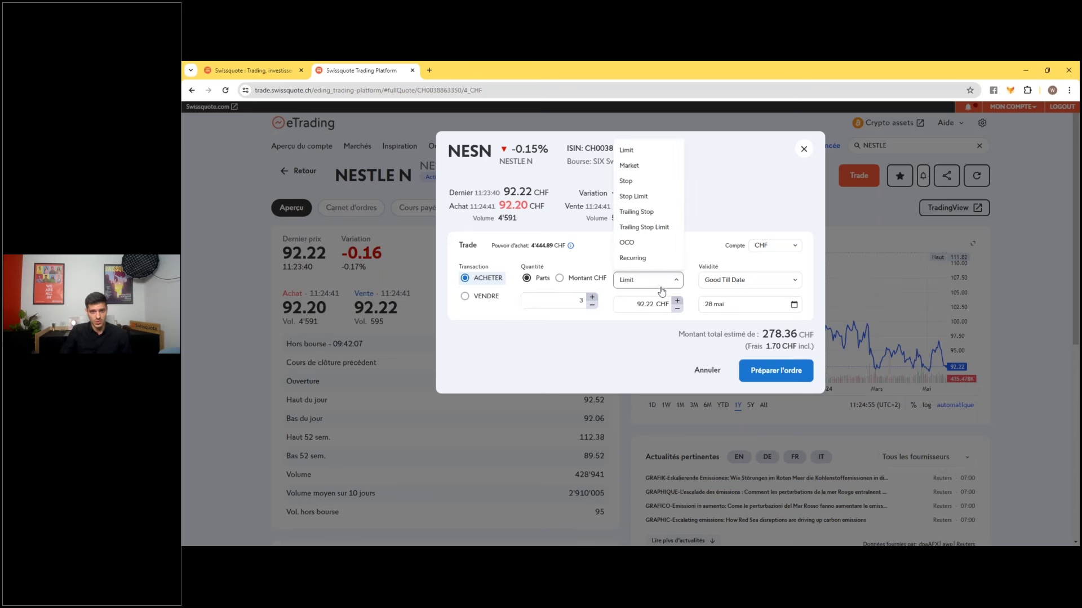
left_click(659, 288)
left_click(644, 284)
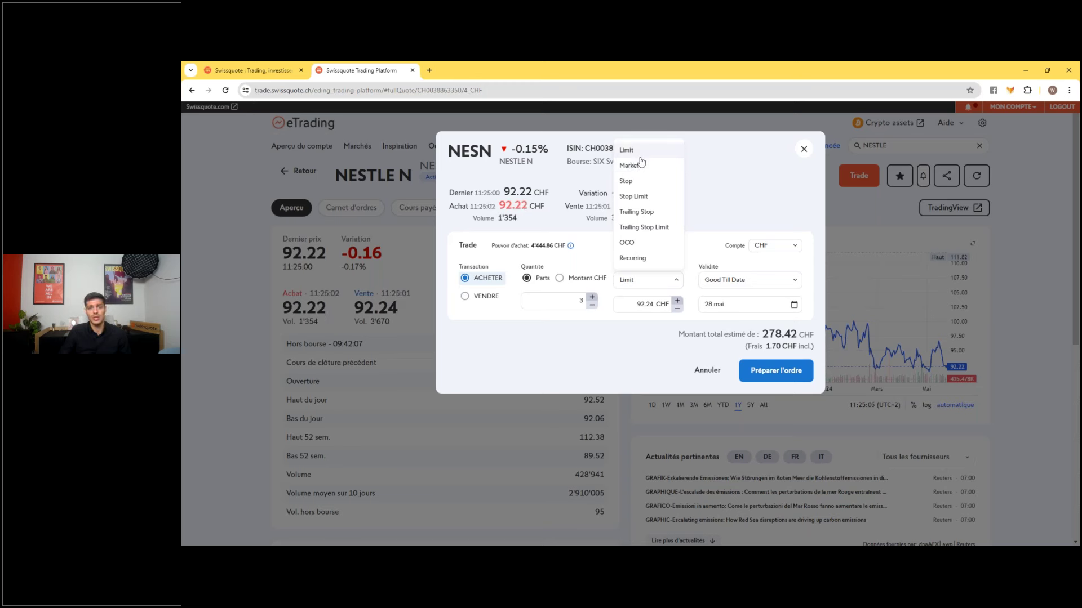
left_click(654, 261)
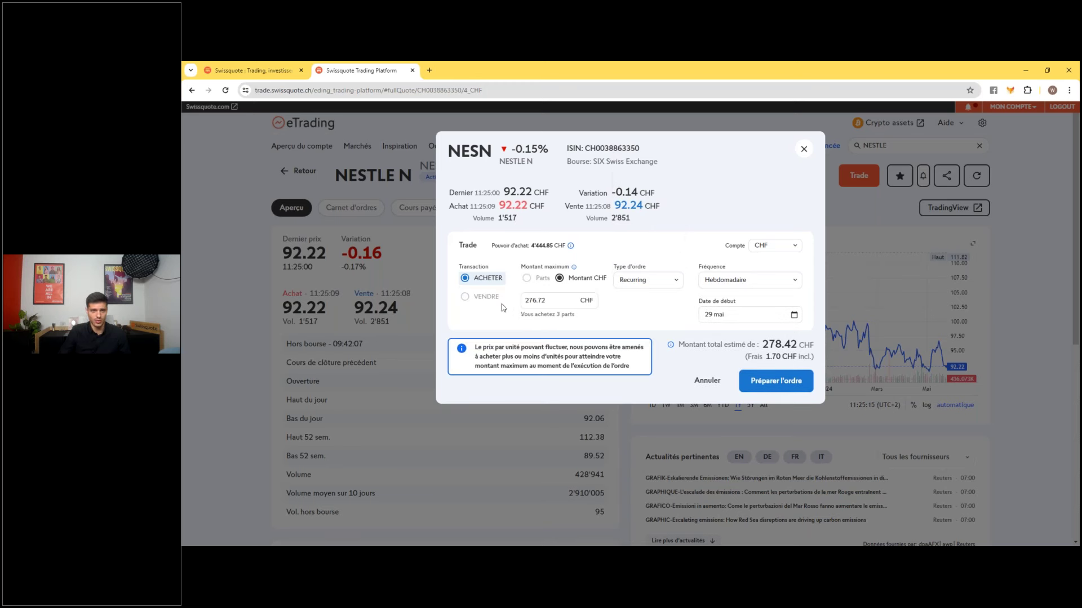
left_click(558, 300)
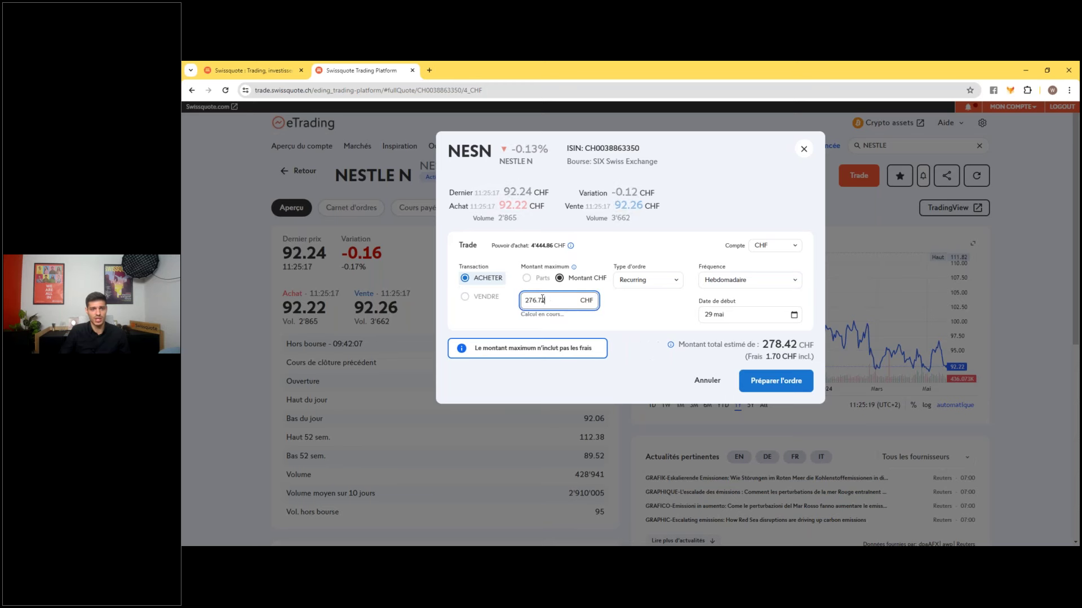
left_click_drag(545, 298, 517, 307)
type("300")
left_click(748, 281)
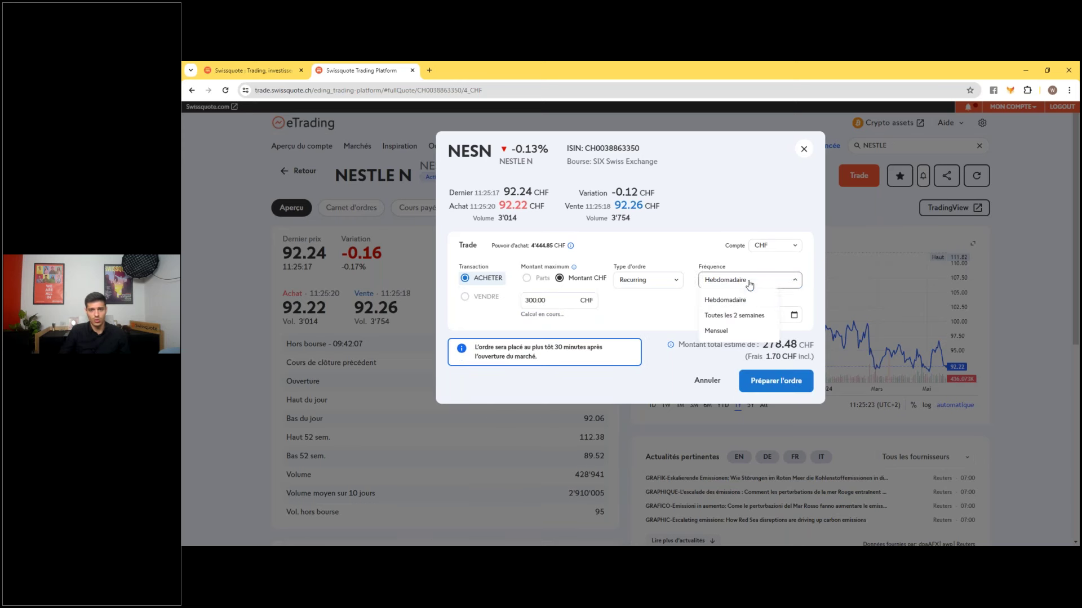
left_click(716, 331)
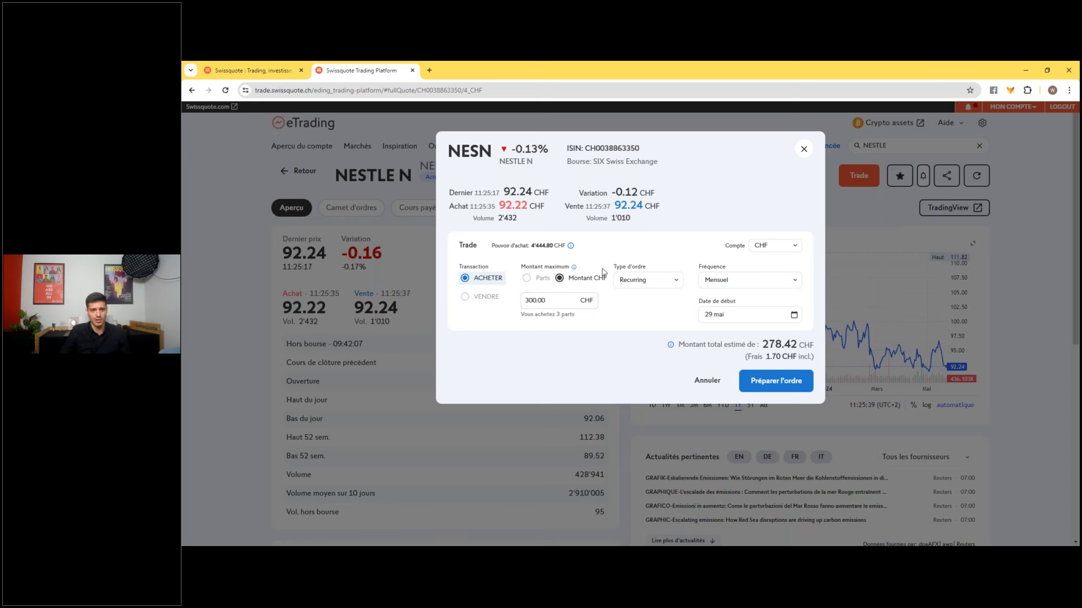
Step: Compare the Limit and Market order types and leave the order set to Limit
left_click(641, 283)
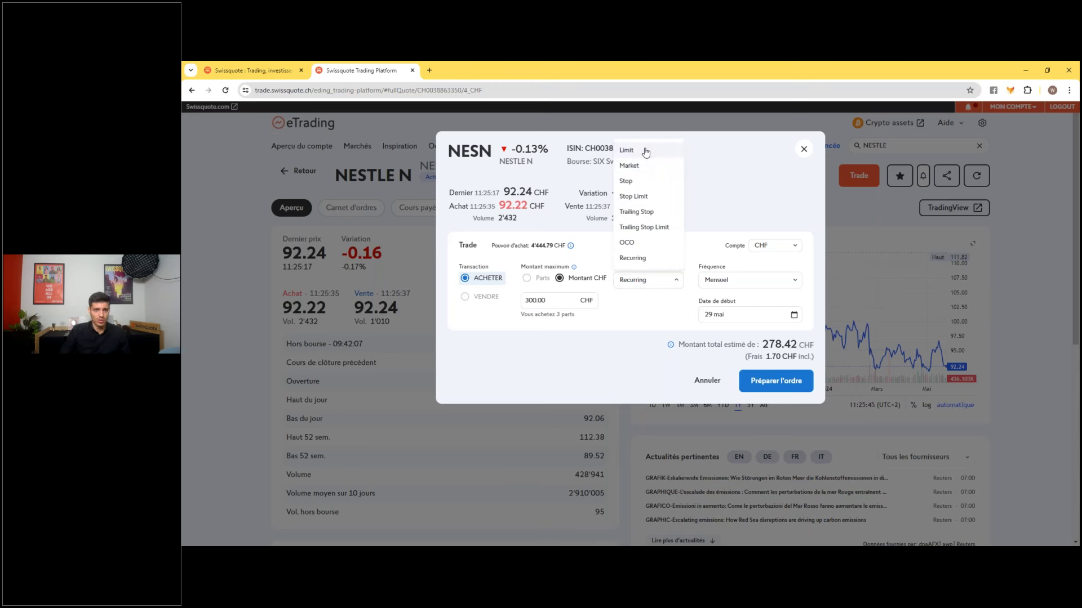
left_click(646, 151)
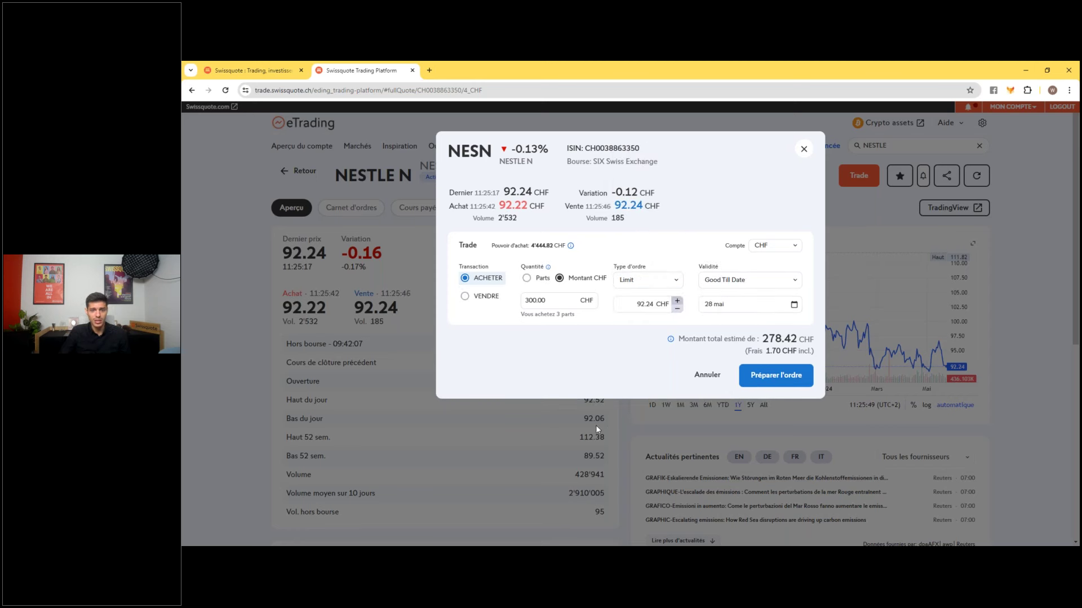
left_click(644, 281)
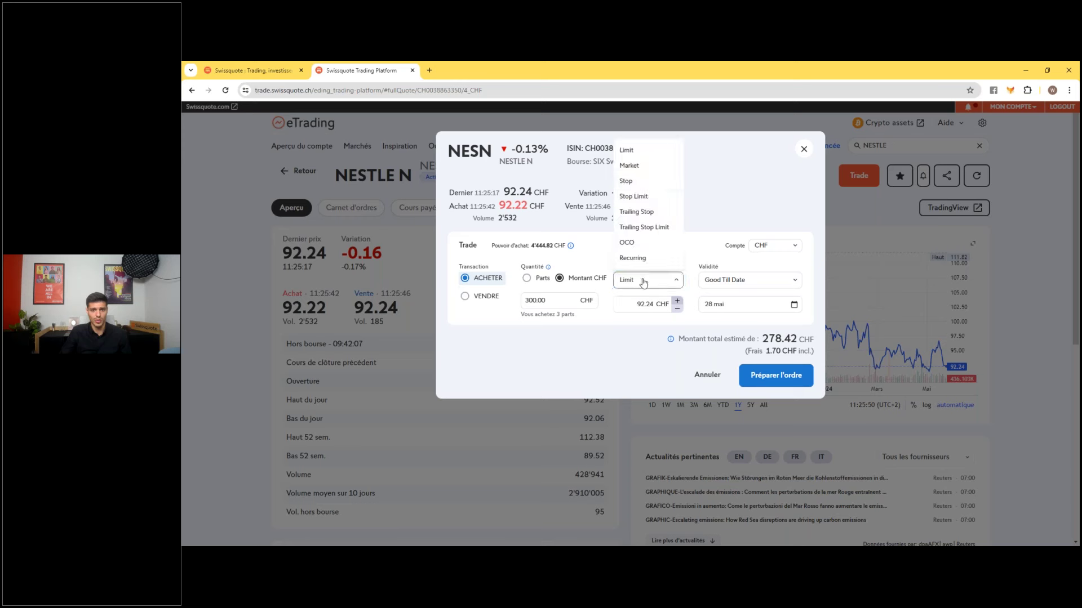
left_click(636, 166)
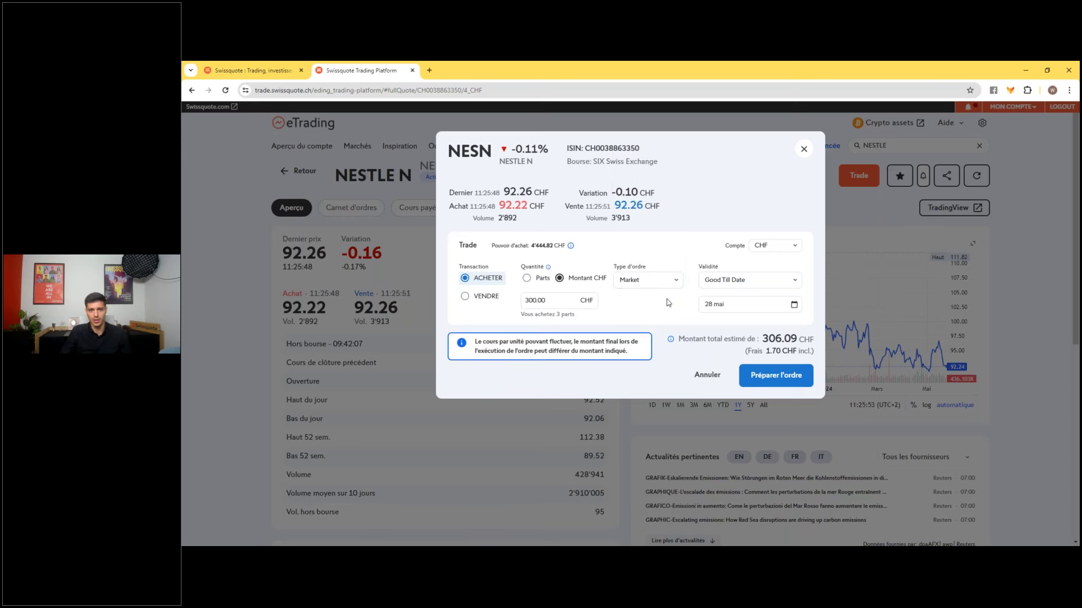
left_click(669, 281)
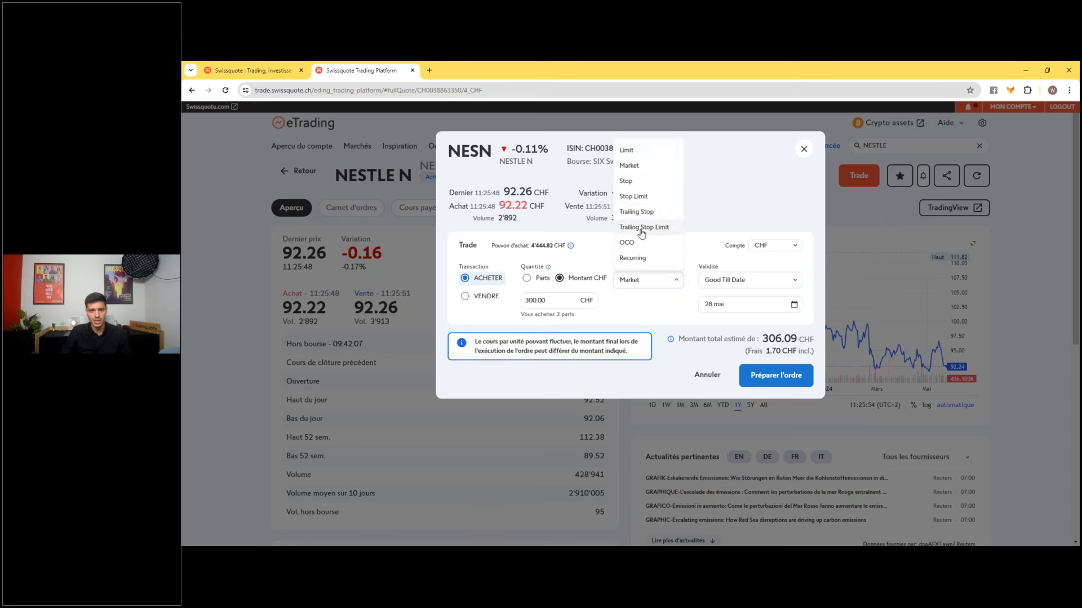
left_click(627, 151)
Step: Express the order quantity in shares and set the limit price to 91 CHF
left_click(526, 277)
left_click(545, 300)
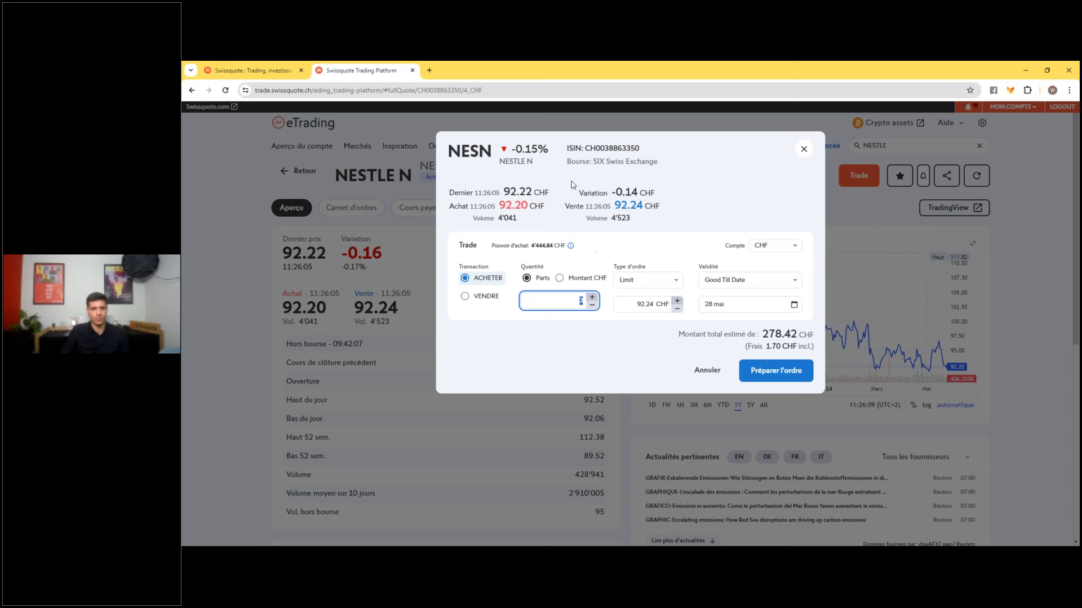
left_click(637, 304)
left_click_drag(636, 304, 660, 313)
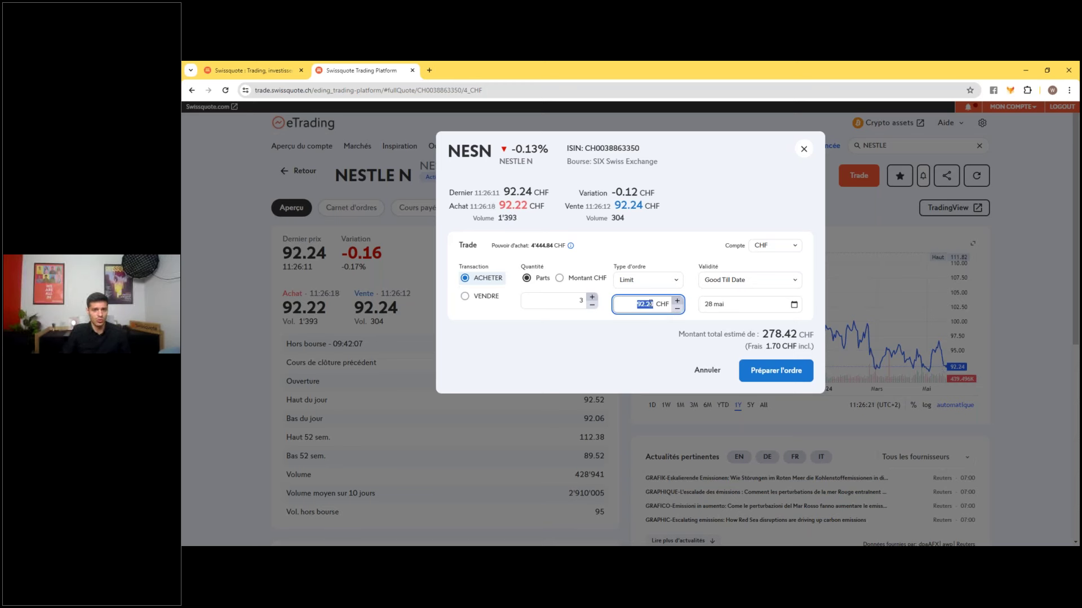
left_click_drag(631, 304, 661, 313)
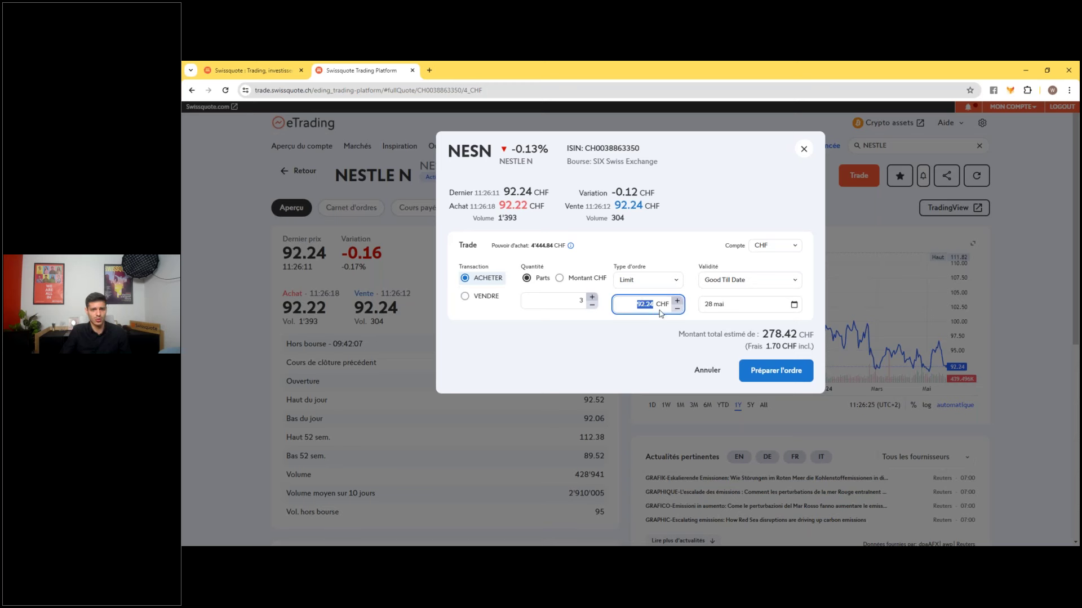
type("91")
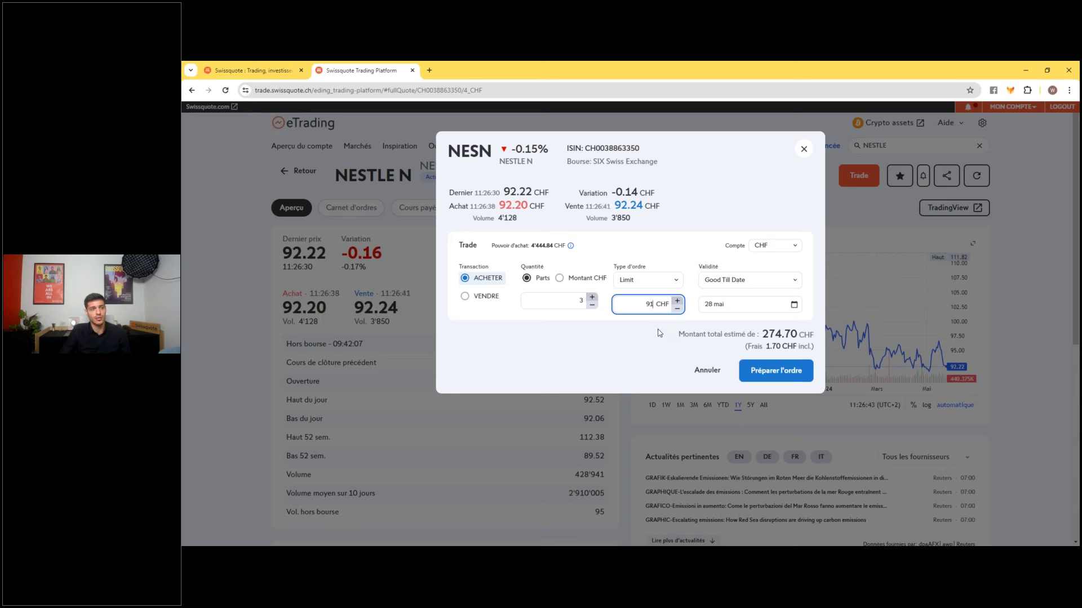
Step: Set the Good Till Date validity to 4 June 2024 and submit the order for preparation
left_click(795, 306)
left_click(794, 306)
left_click(806, 330)
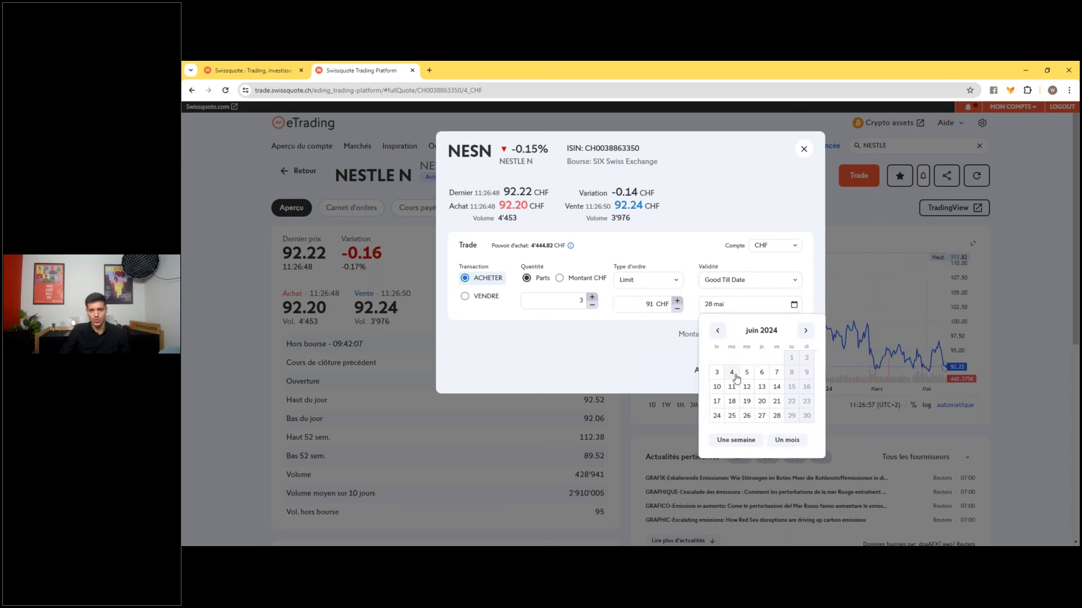
left_click(732, 373)
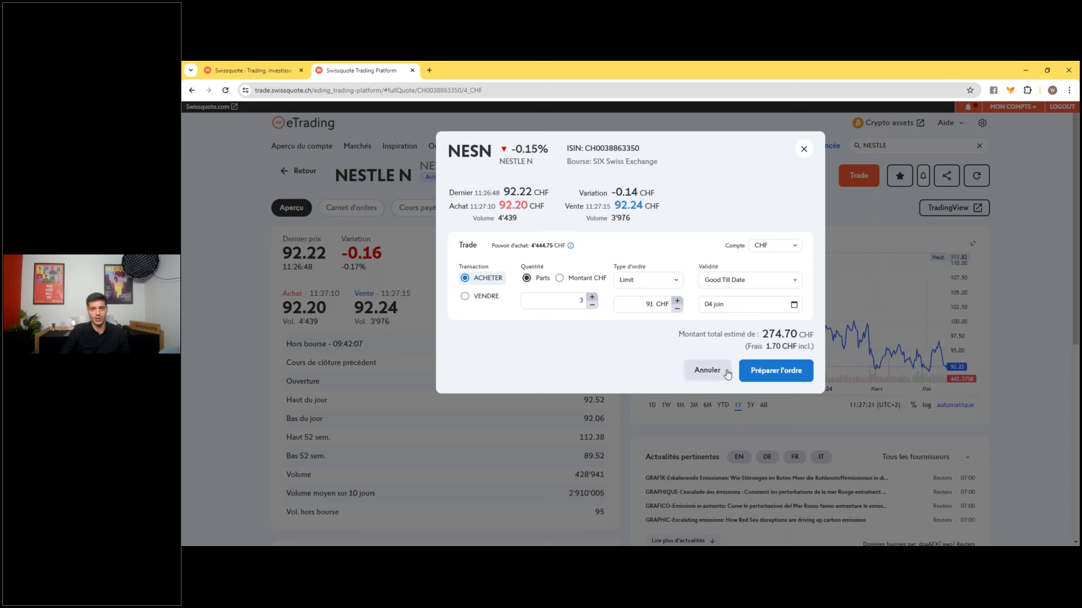
left_click(757, 373)
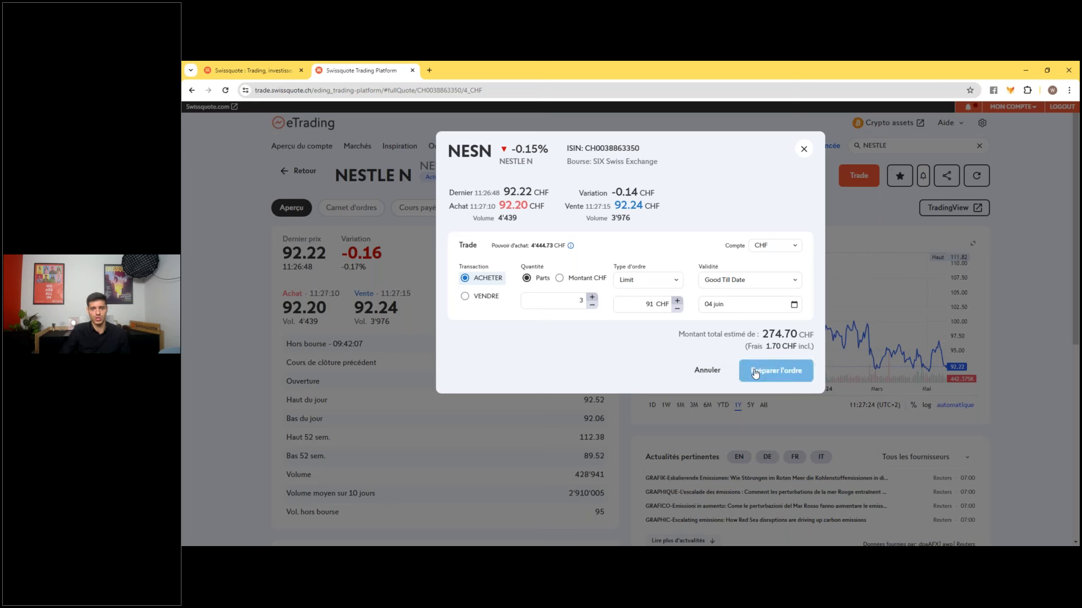
Step: Place the prepared NESN buy order and close the confirmation
left_click_drag(679, 337, 735, 336)
left_click(765, 330)
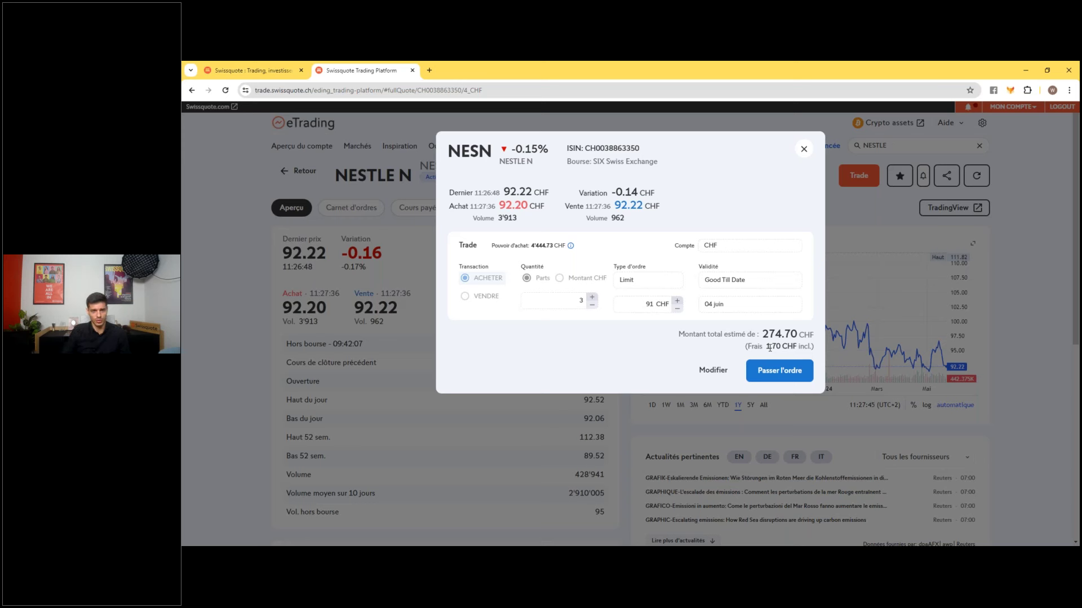
left_click(785, 373)
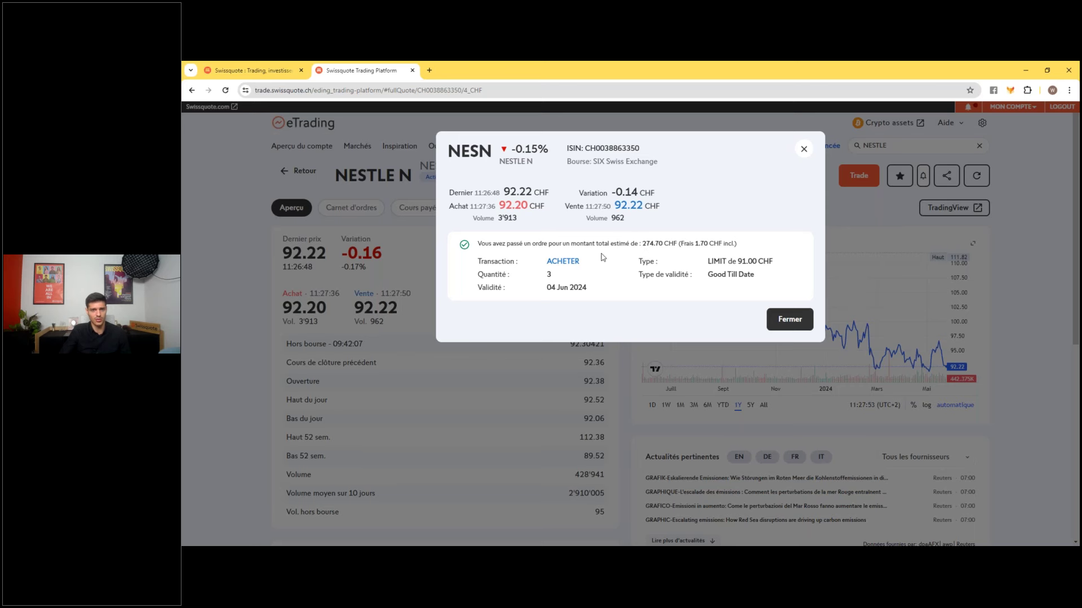
left_click(790, 319)
Step: Open the account overview and review its assets, open NESN order and positions
left_click(302, 146)
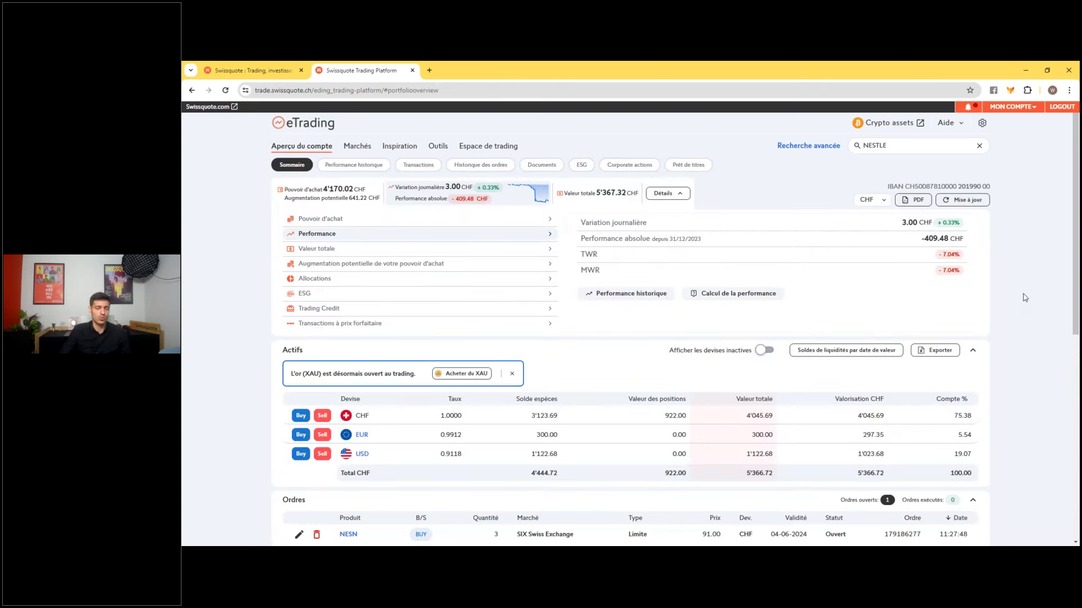
scroll(1031, 296, "down", 2)
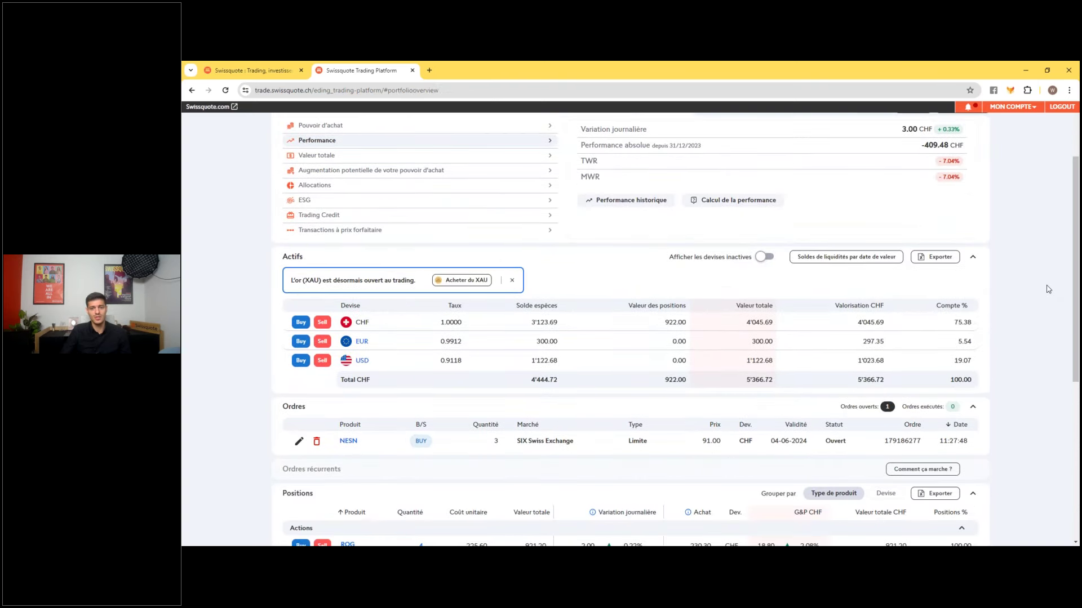
scroll(992, 332, "down", 1)
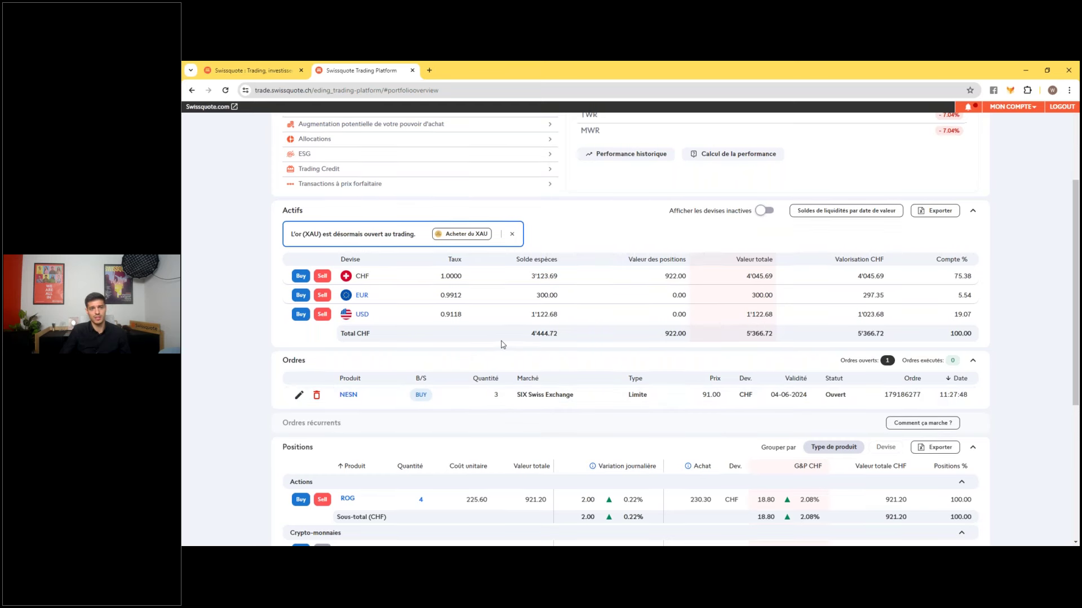
scroll(495, 333, "up", 1)
scroll(338, 293, "down", 2)
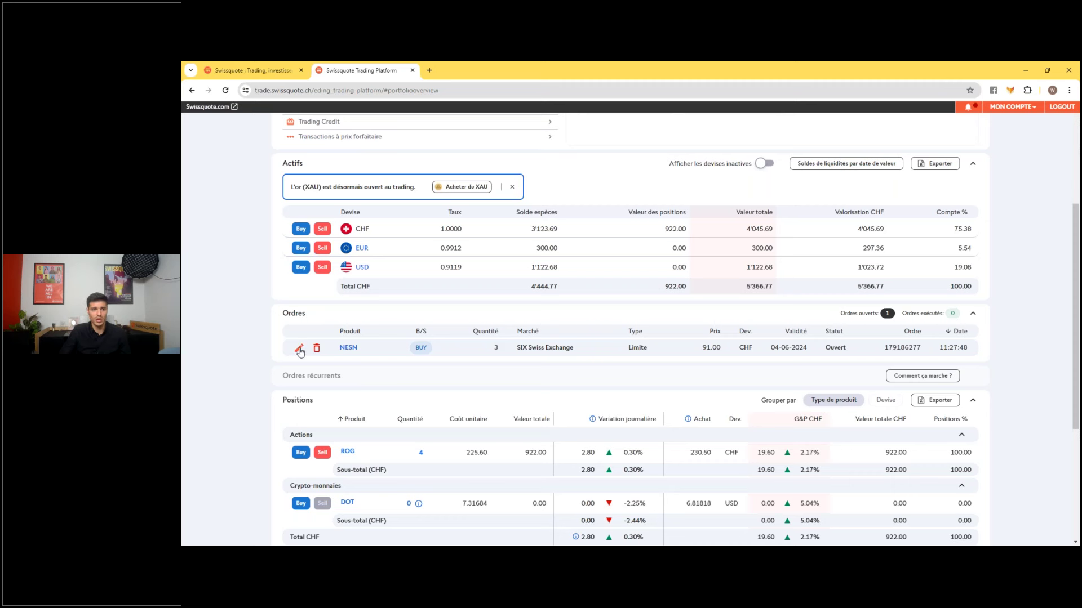
Step: Modify the open NESN order to 4 shares with a limit price of 92 CHF, submit it and close the confirmation
left_click(300, 350)
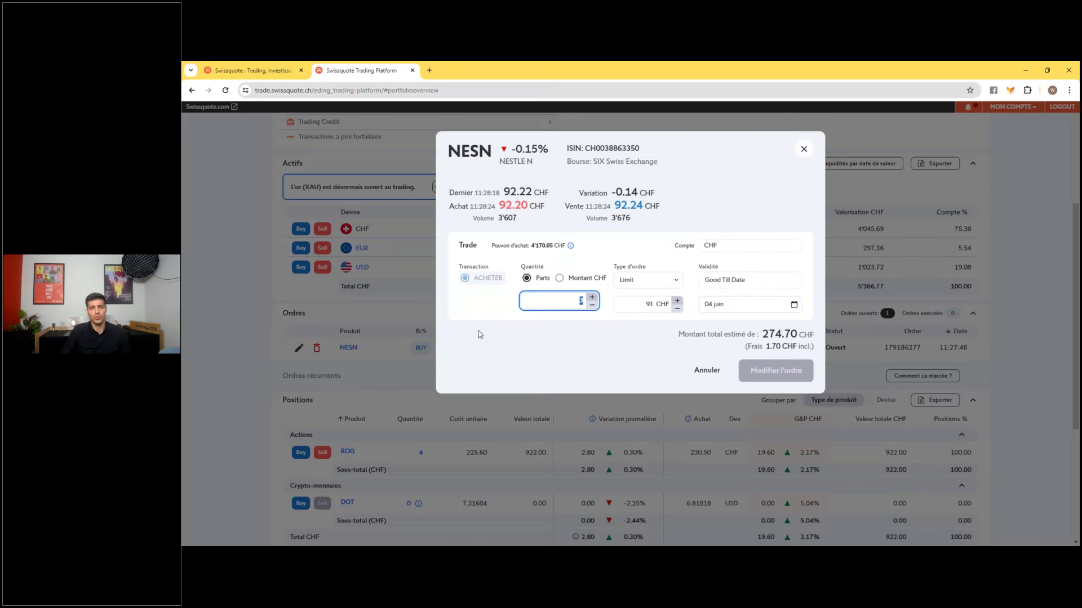
left_click(581, 301)
left_click_drag(578, 300, 584, 300)
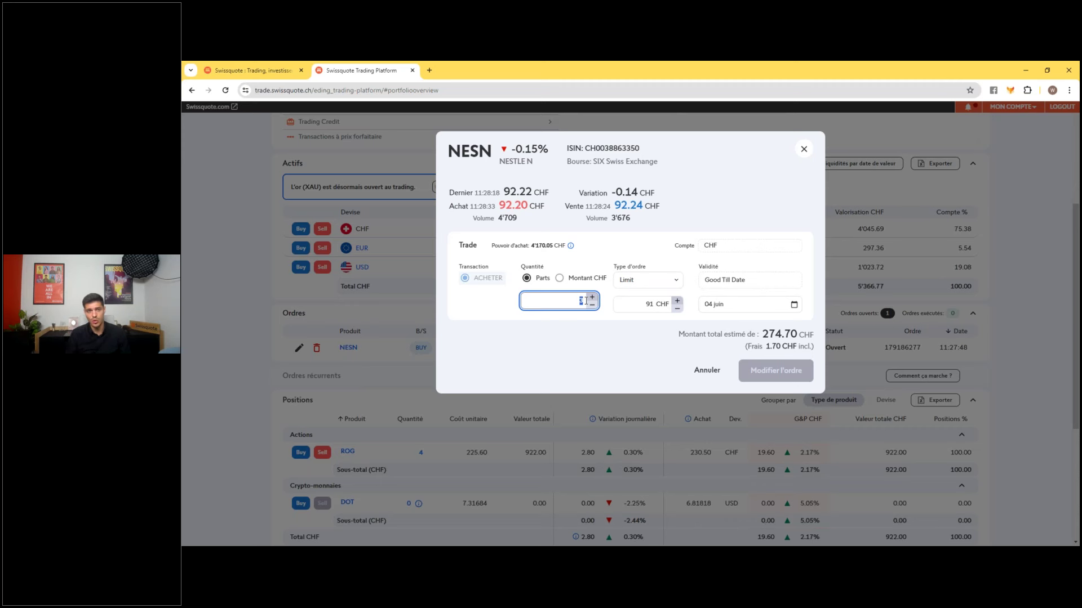
type("4")
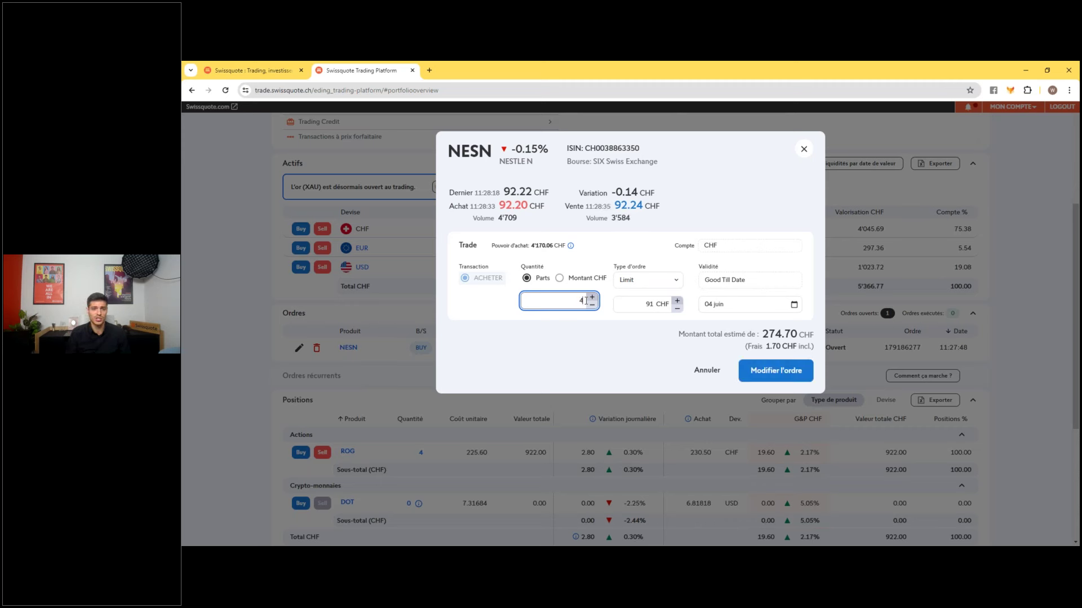
left_click_drag(651, 304, 667, 306)
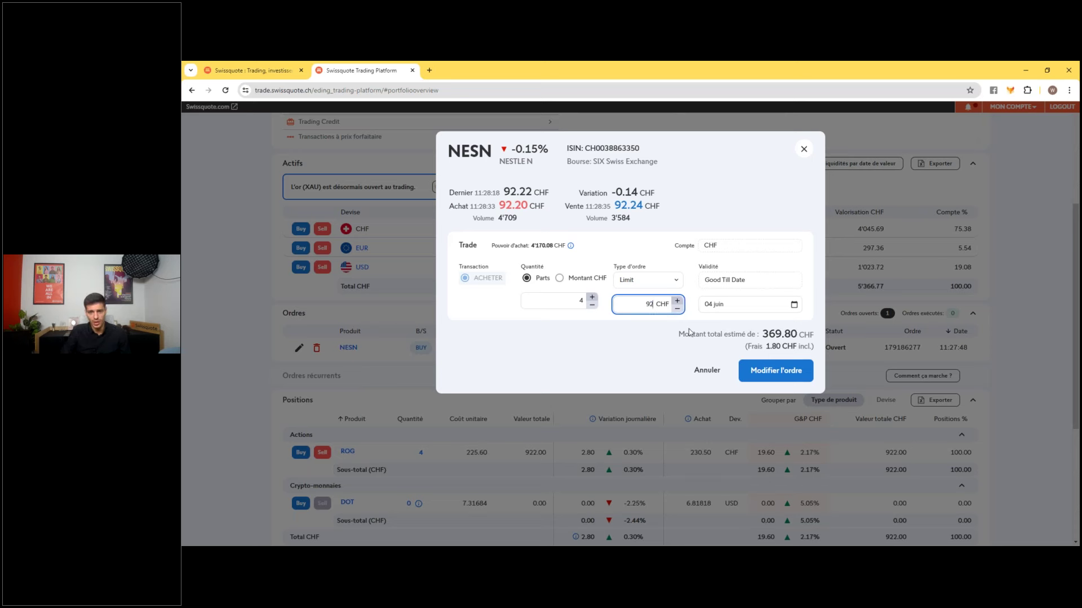
left_click(769, 372)
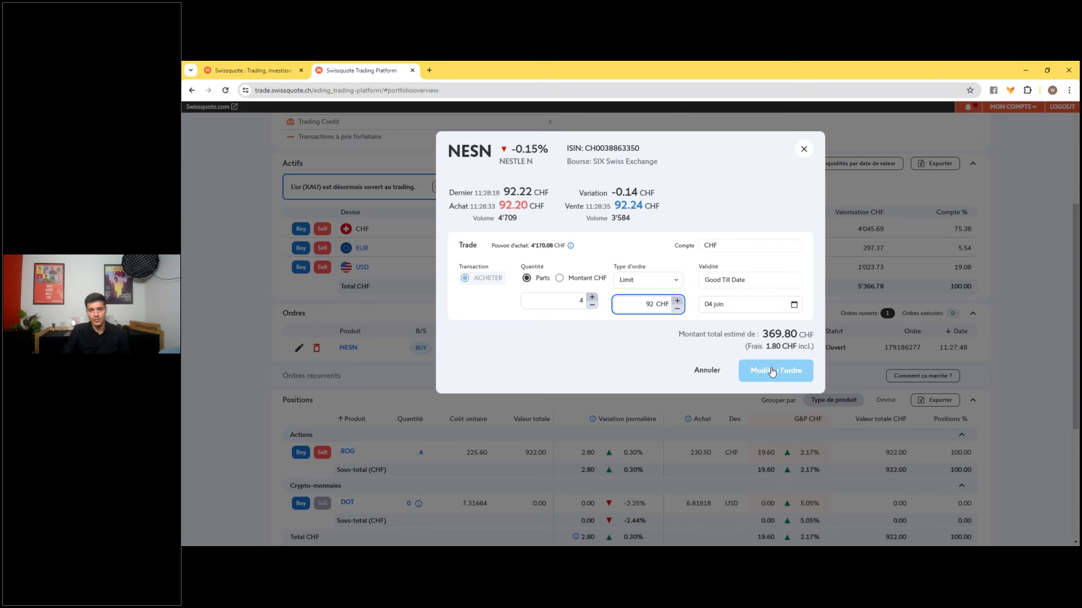
left_click(772, 372)
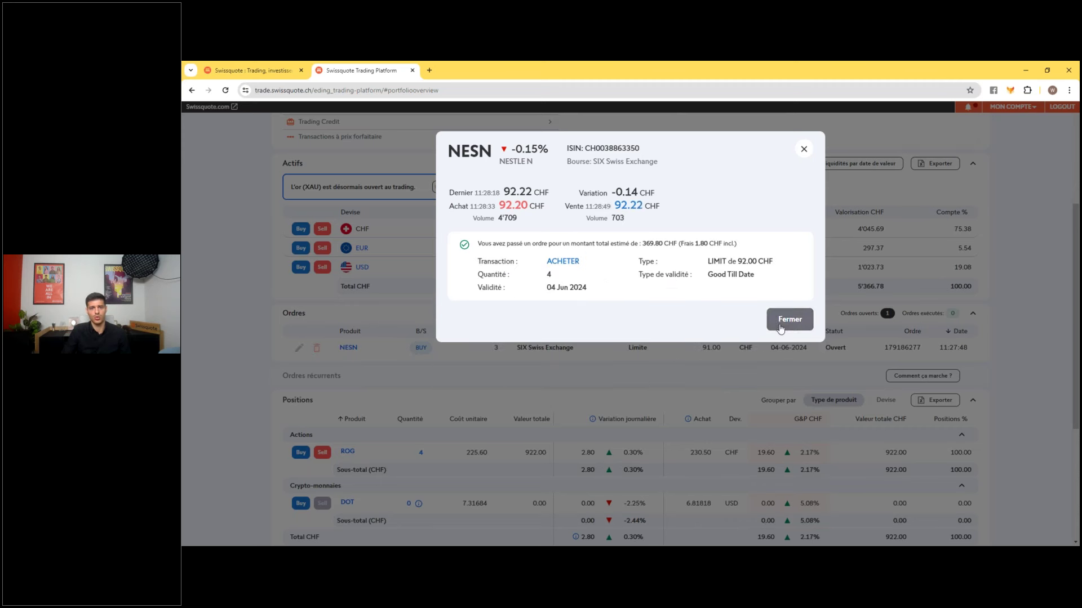
left_click_drag(642, 243, 657, 244)
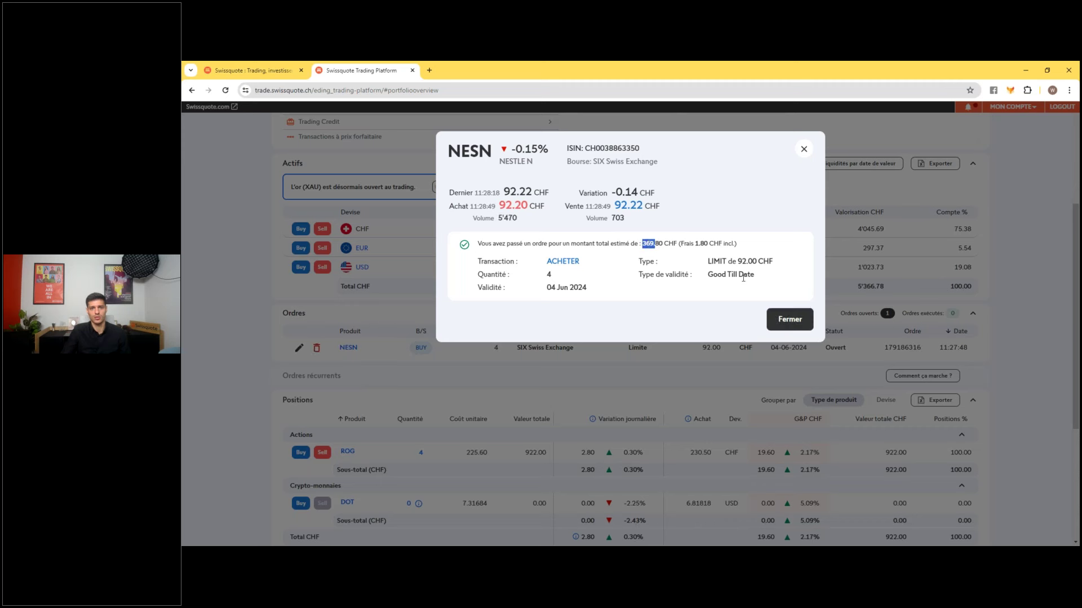
left_click(790, 318)
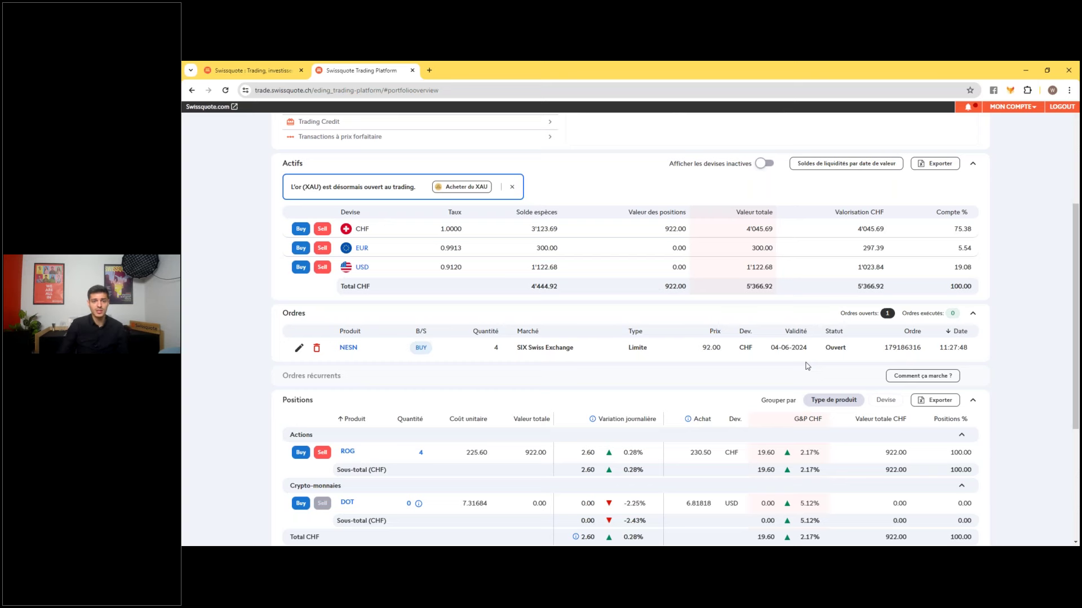
Step: Open the account's historical performance and set the start year of the TWR chart to 2022
scroll(389, 242, "up", 3)
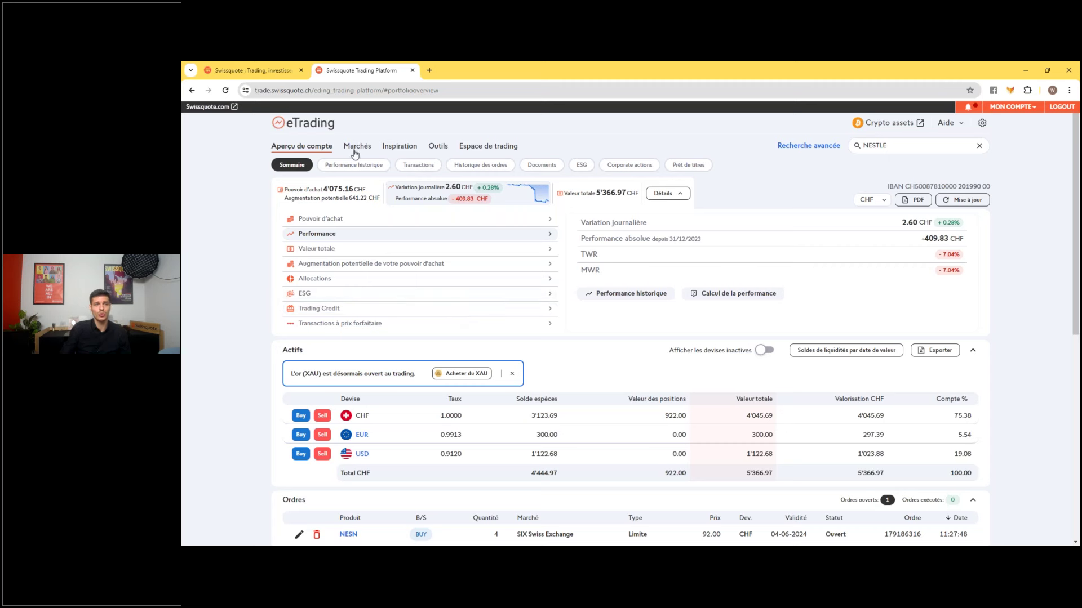
left_click(308, 154)
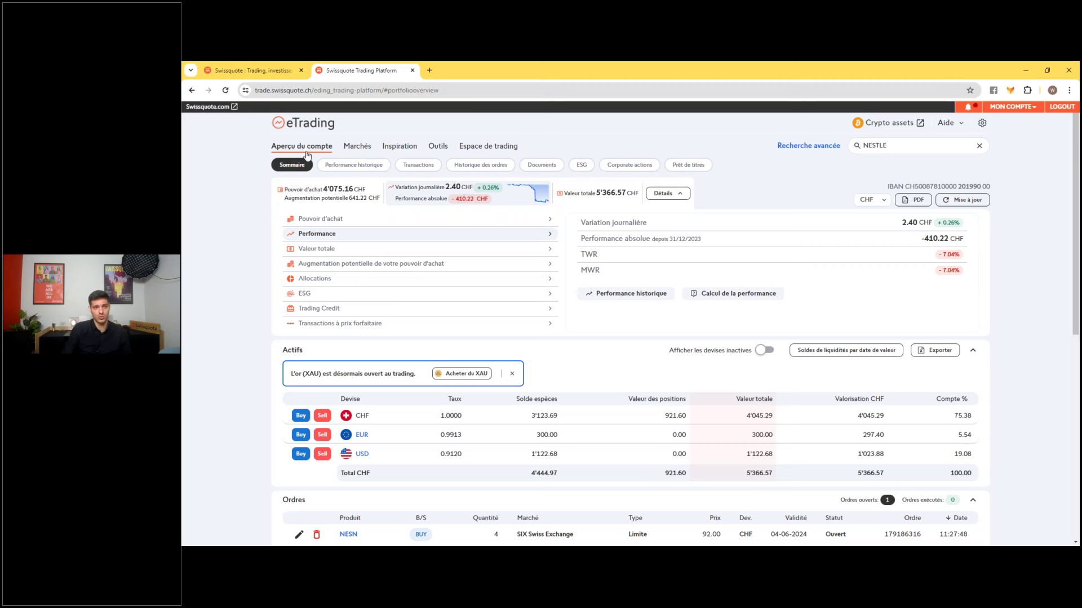
left_click(368, 168)
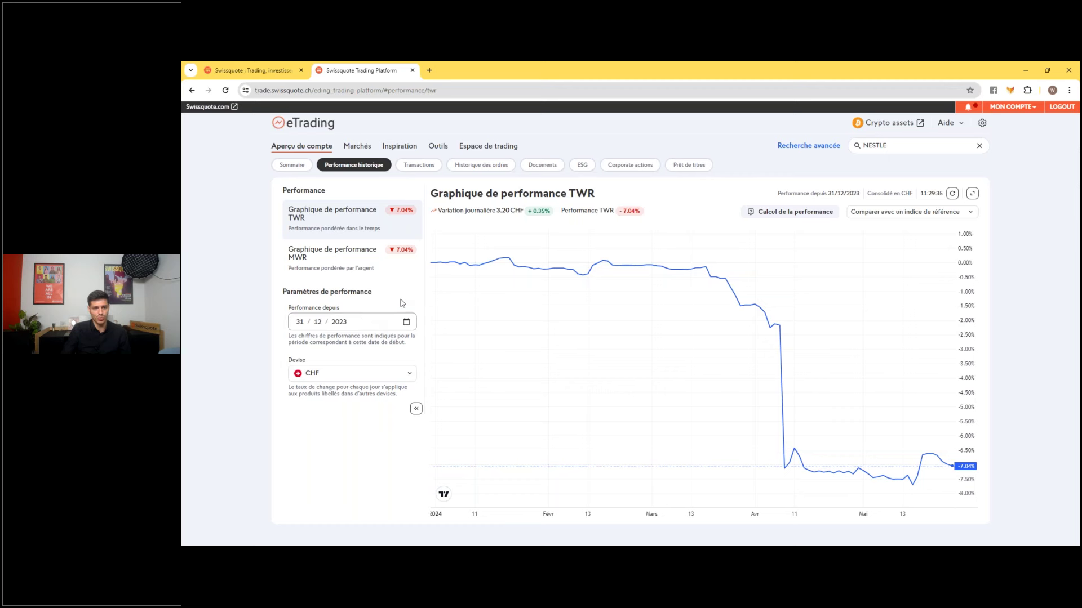
left_click(339, 322)
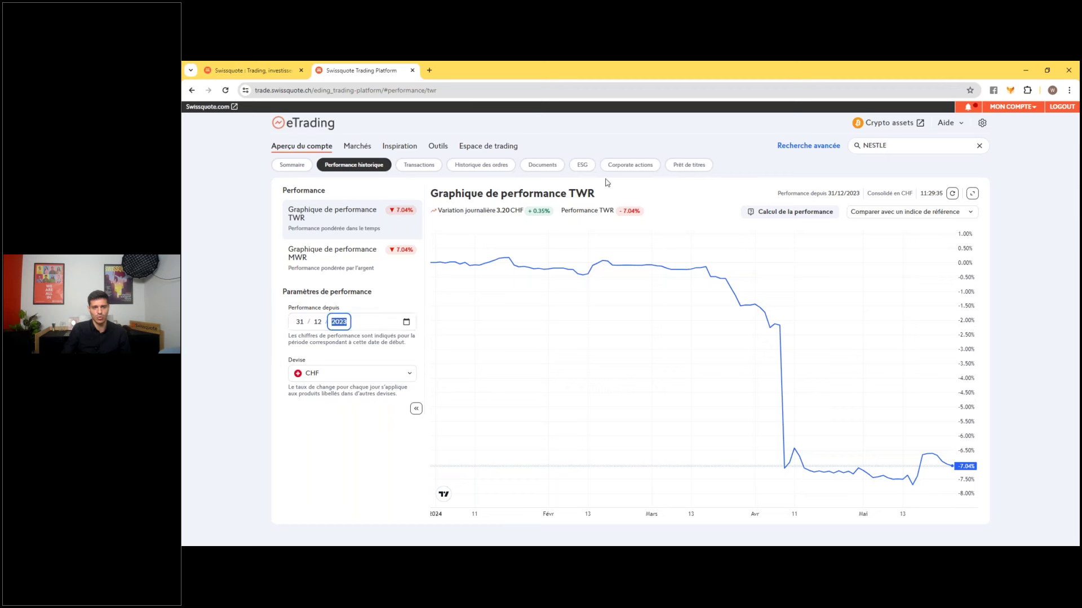
type("2022")
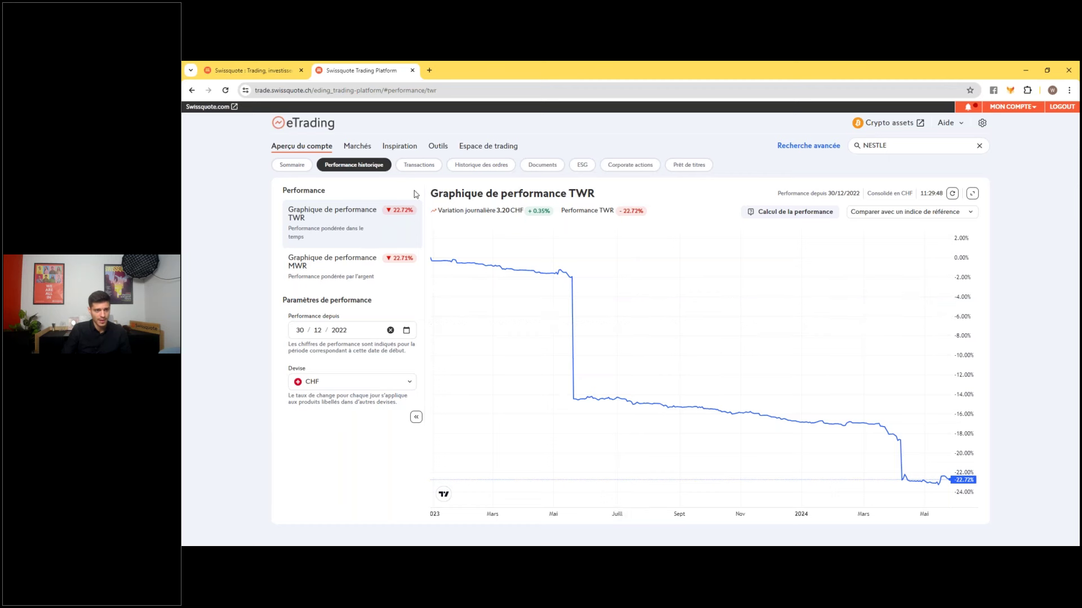
Step: Examine the account's transaction list, including the date and name of the ROCHE GS purchase and the older entries
left_click(415, 166)
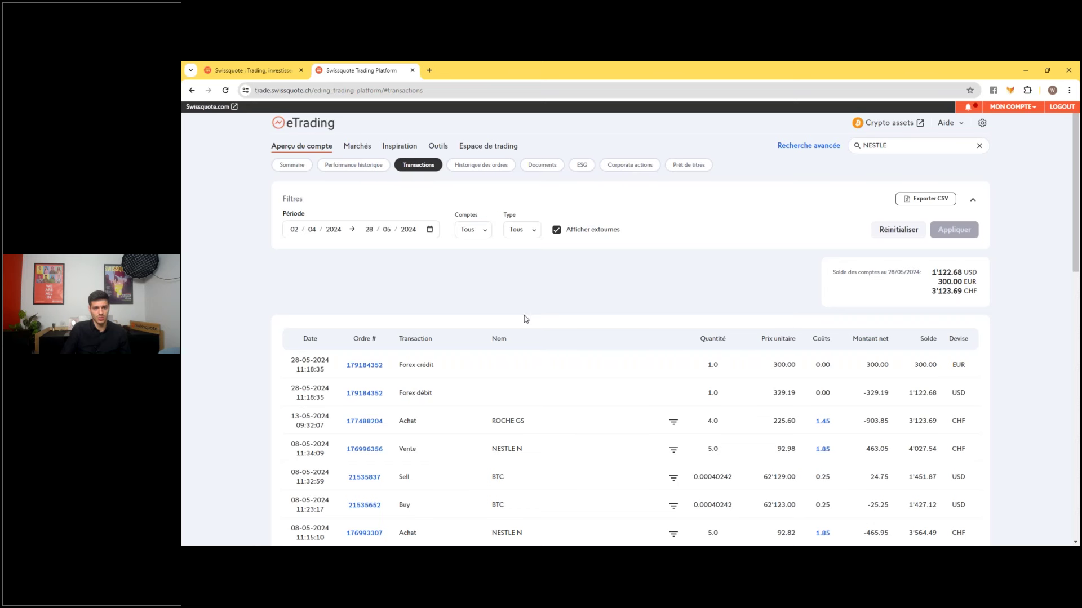
scroll(523, 319, "down", 1)
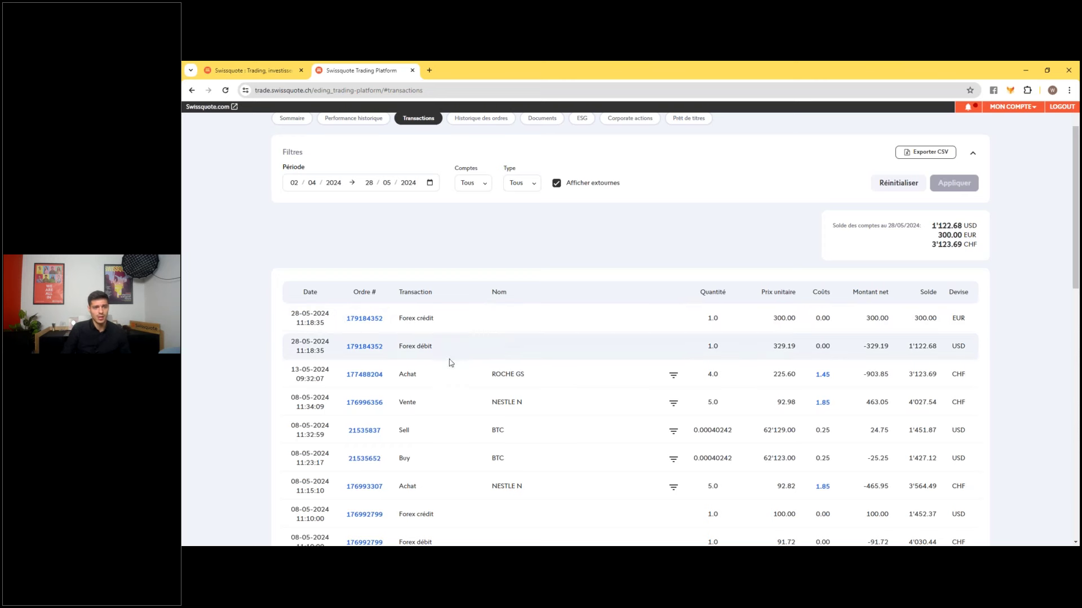
left_click_drag(491, 374, 530, 378)
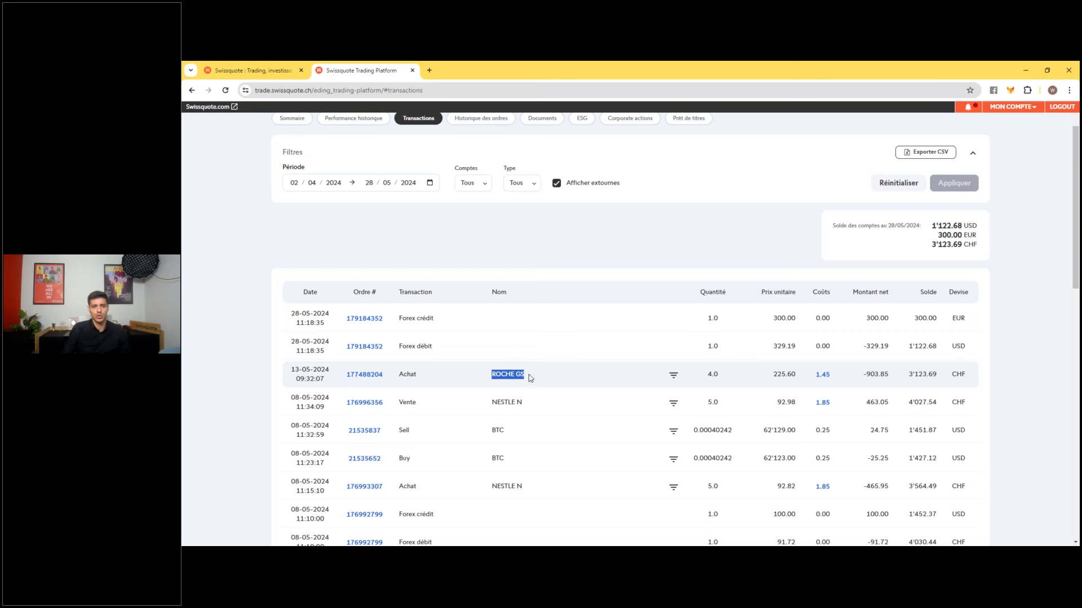
left_click_drag(288, 371, 332, 373)
left_click(431, 373)
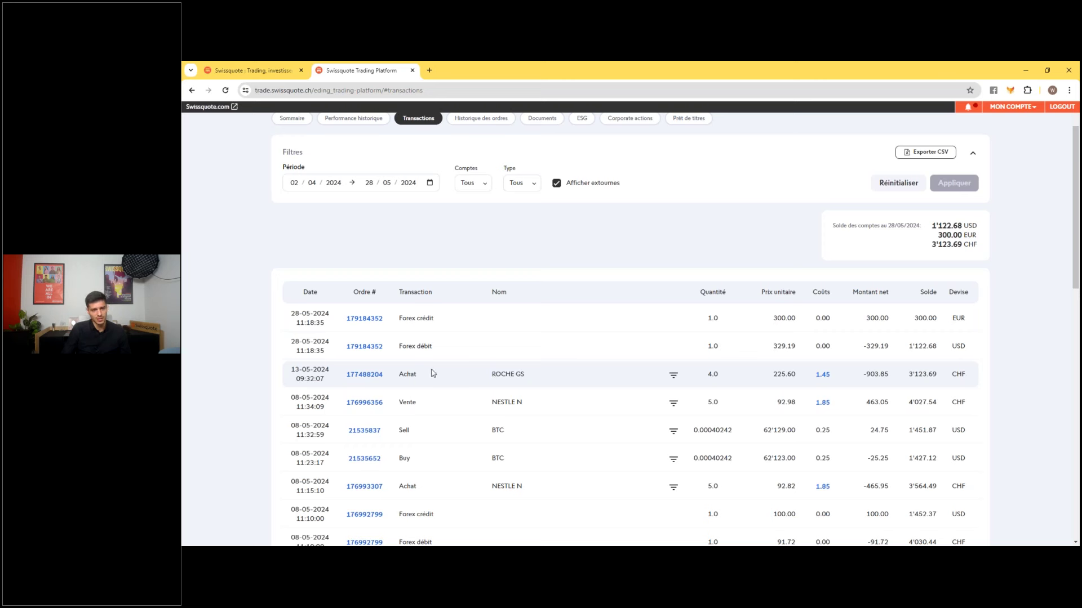
scroll(508, 379, "down", 1)
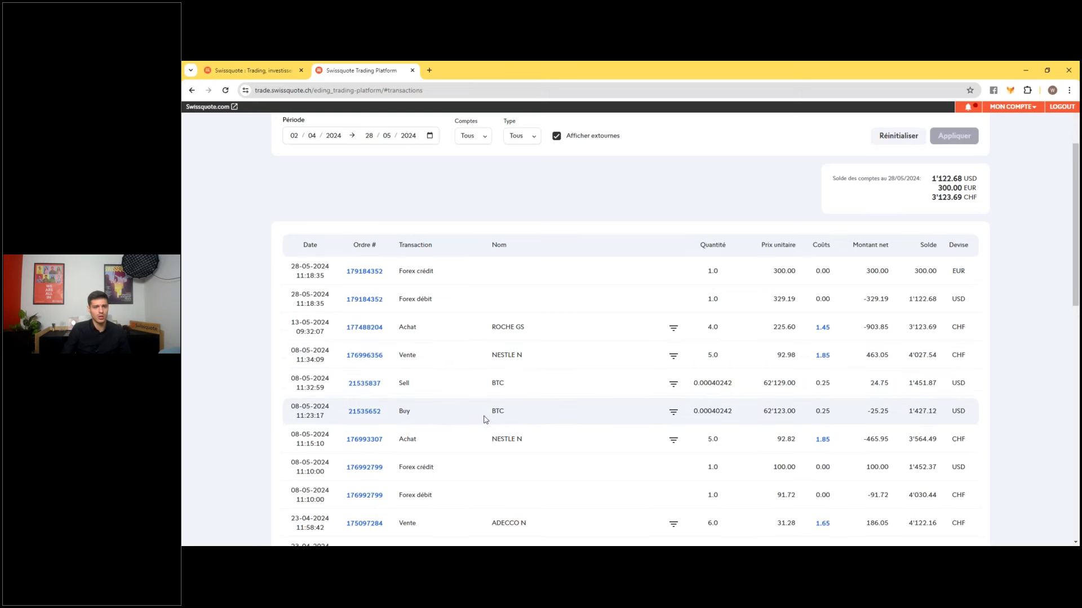
scroll(479, 415, "down", 2)
scroll(471, 399, "down", 5)
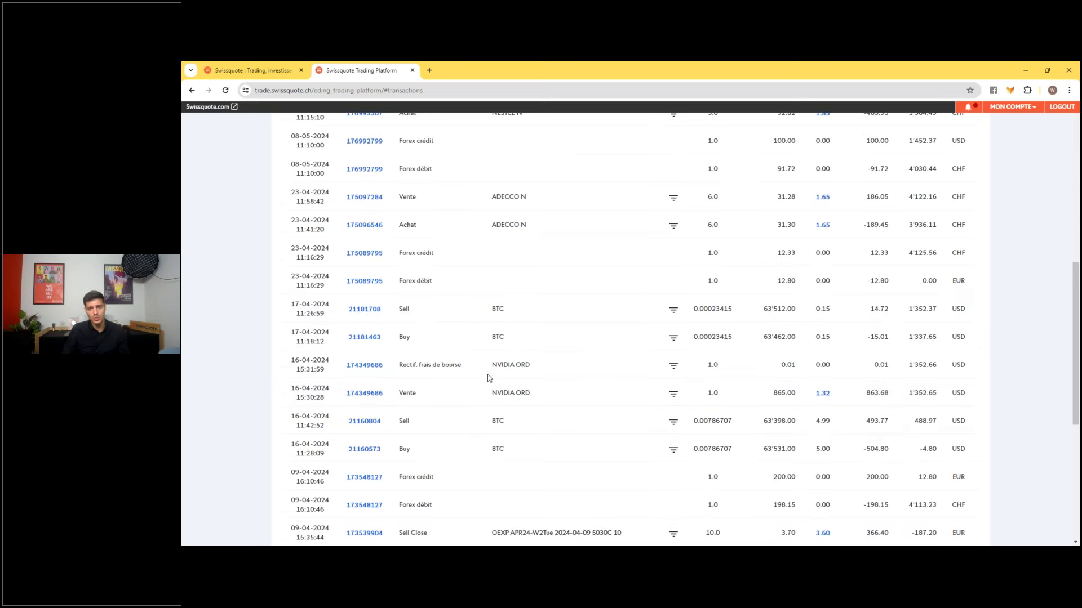
scroll(616, 410, "up", 2)
scroll(616, 409, "up", 5)
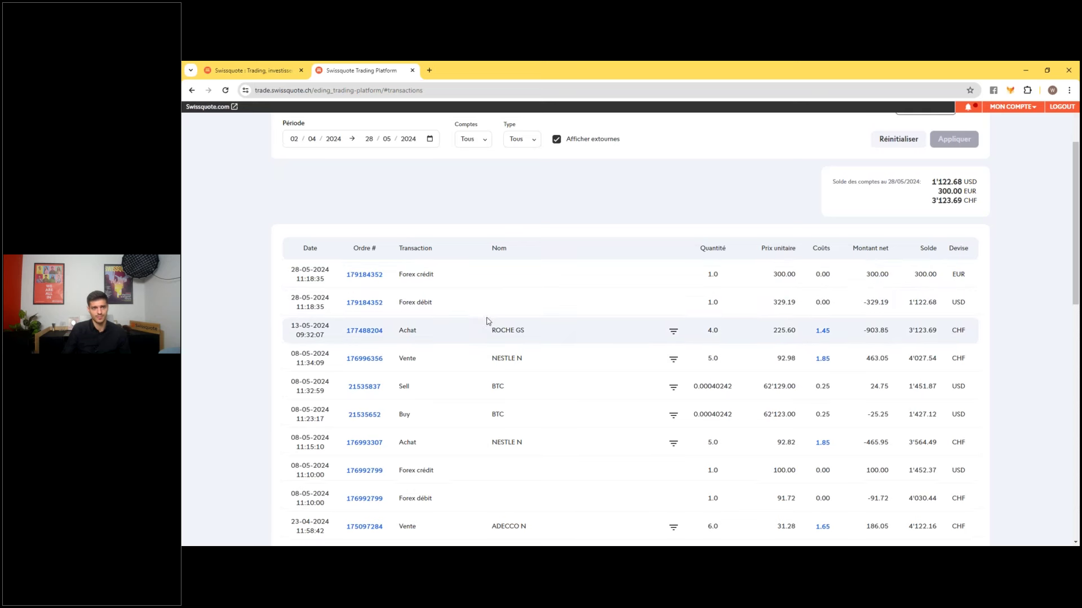
Step: View the account's order history and its list of documents
scroll(490, 316, "up", 2)
left_click(480, 166)
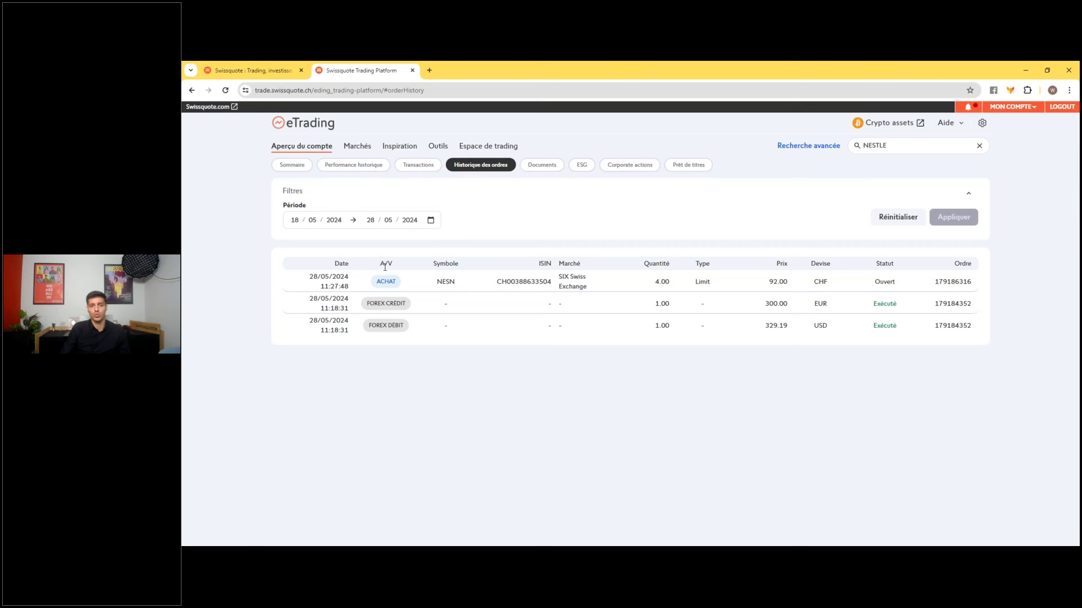
left_click(542, 169)
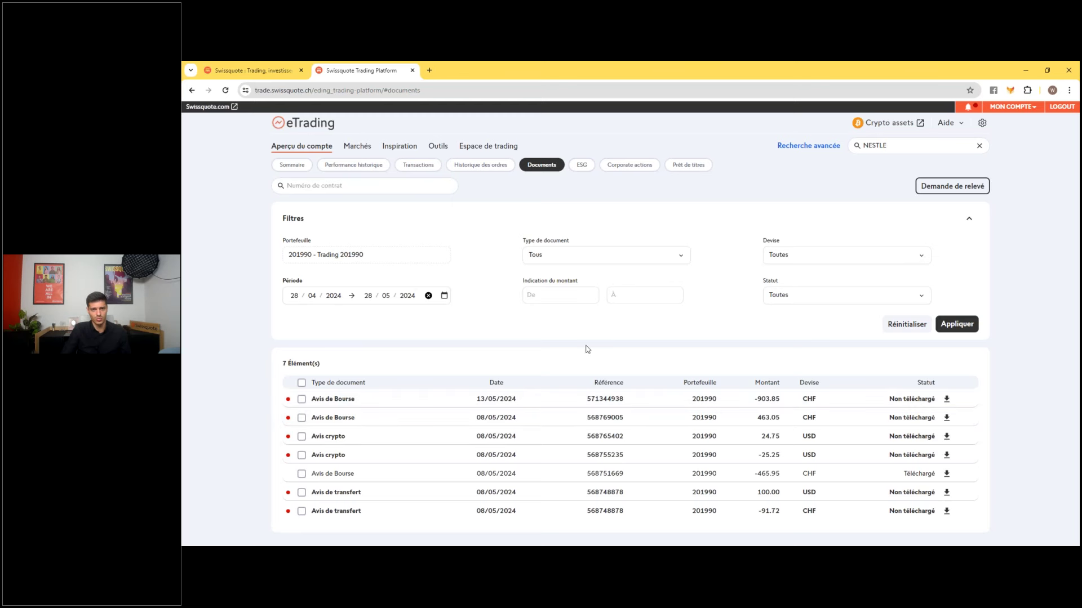
Step: Review the portfolio's ESG score, its scored positions and the suggested best ESG stocks
left_click(582, 169)
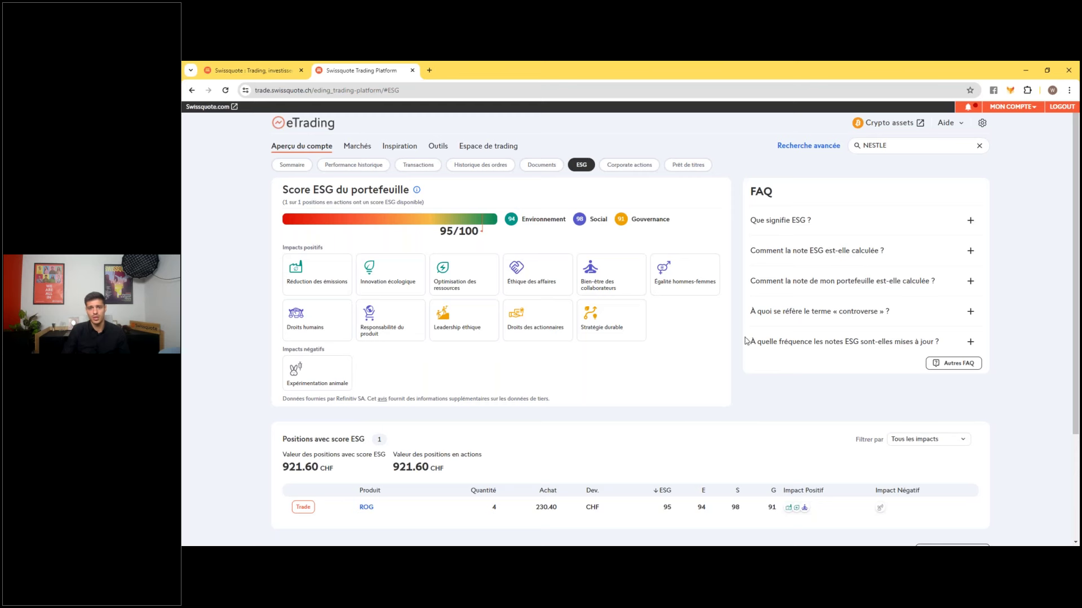
scroll(507, 349, "down", 1)
scroll(598, 368, "down", 2)
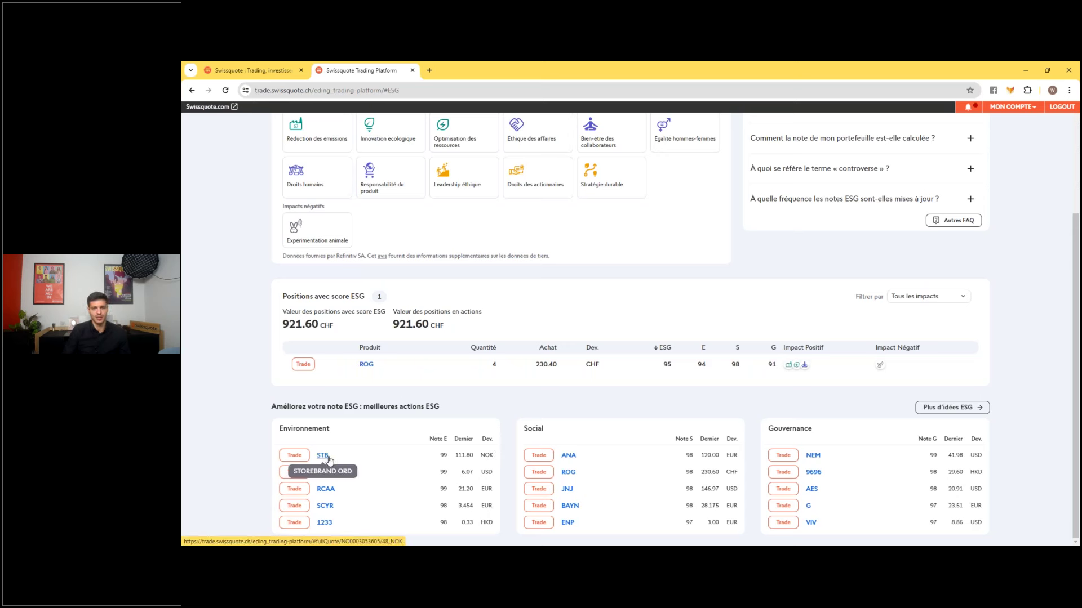
scroll(512, 394, "up", 3)
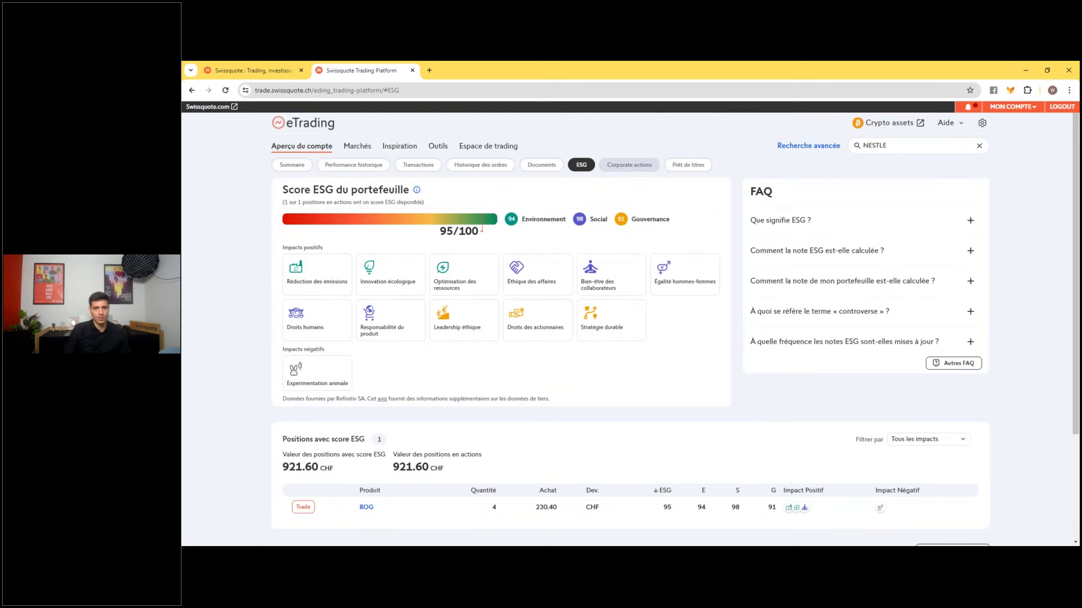
Step: View the open corporate actions and the activation options and description of securities lending
left_click(629, 168)
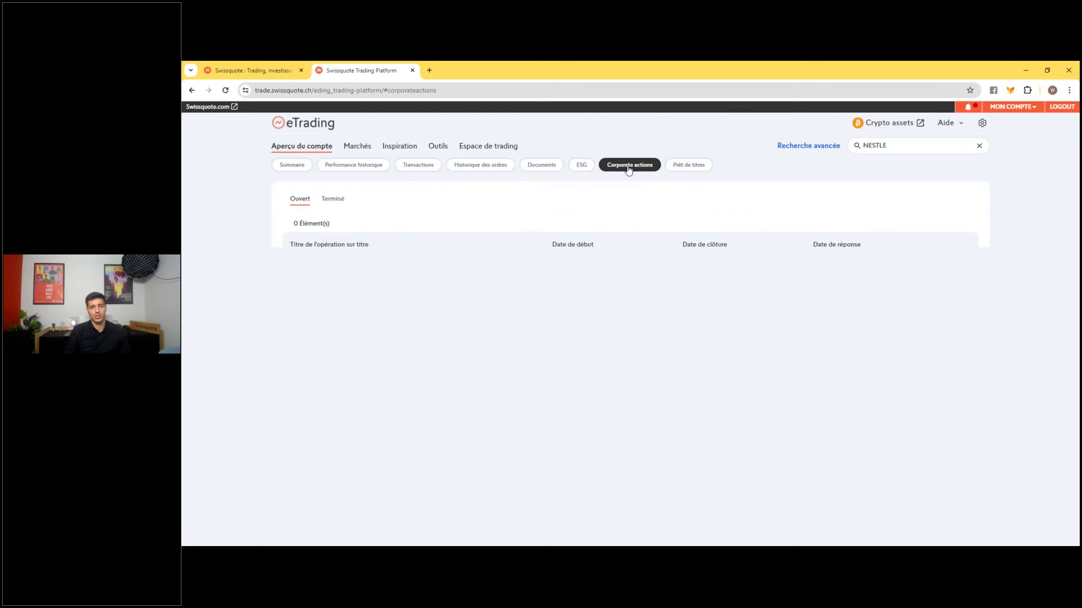
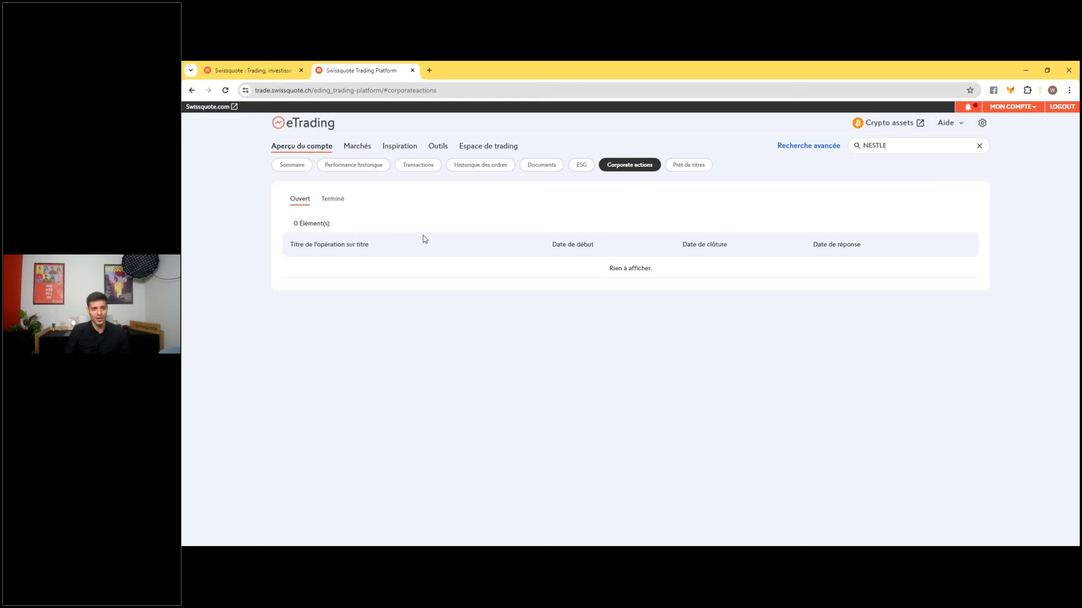
left_click(691, 166)
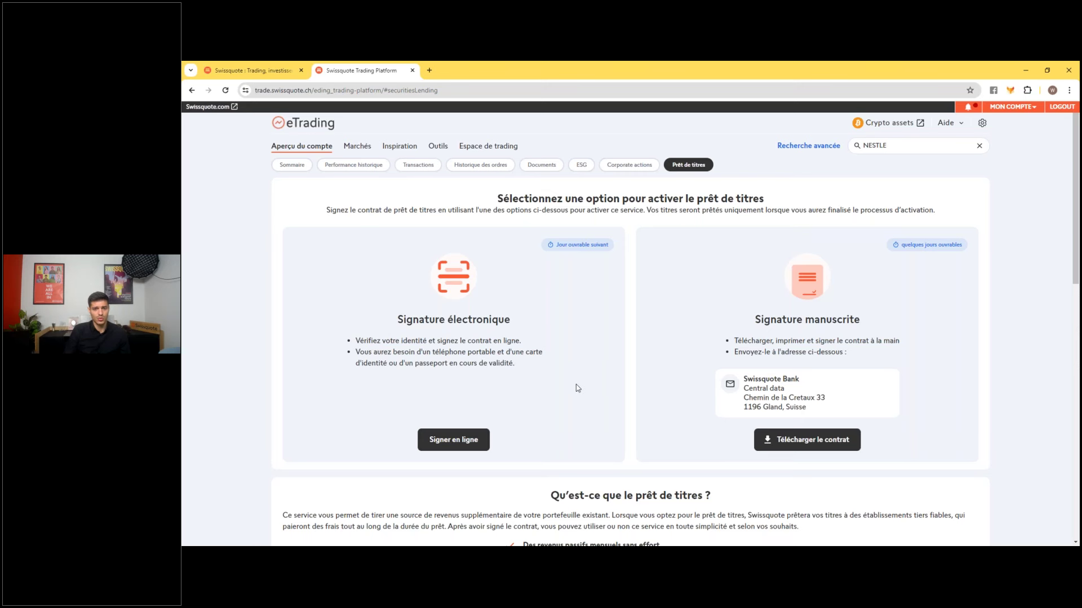
scroll(579, 389, "down", 1)
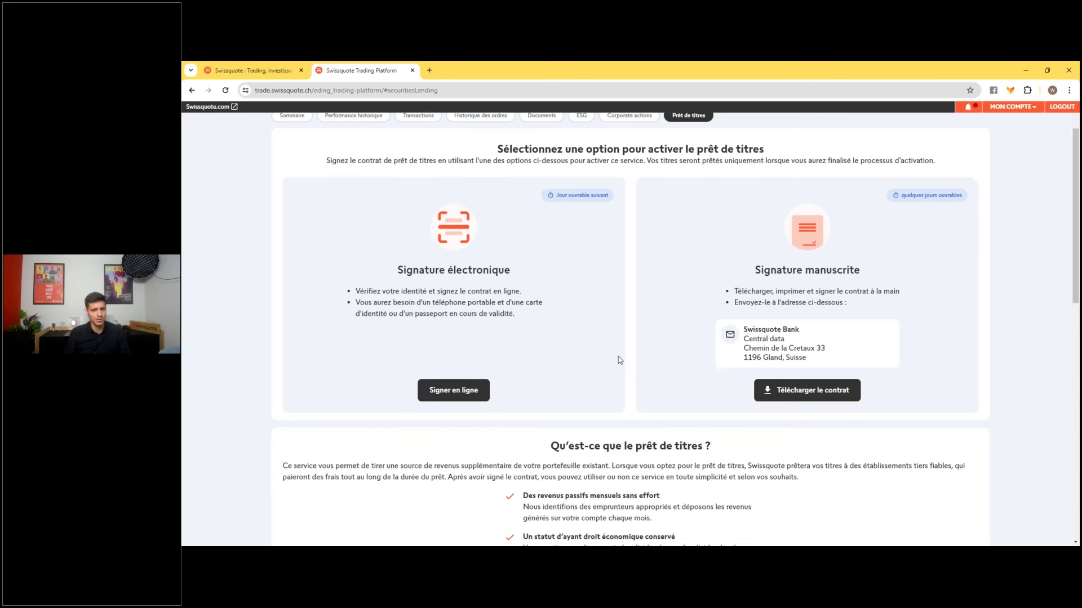
Step: Read the securities lending benefits, possible returns and FAQ headings, and return to the account summary
scroll(620, 360, "down", 1)
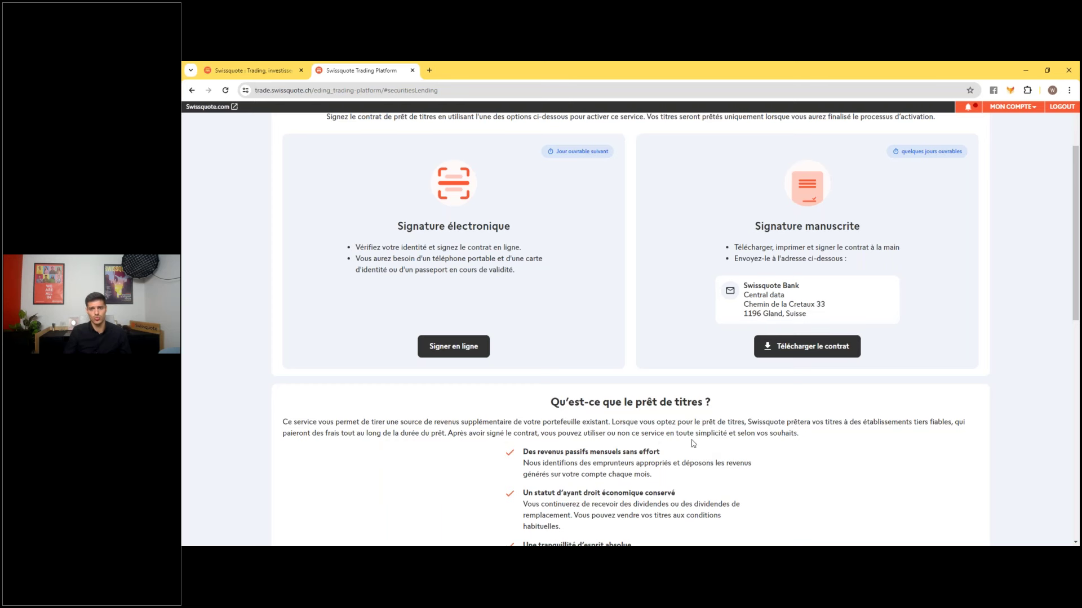
scroll(504, 382, "down", 4)
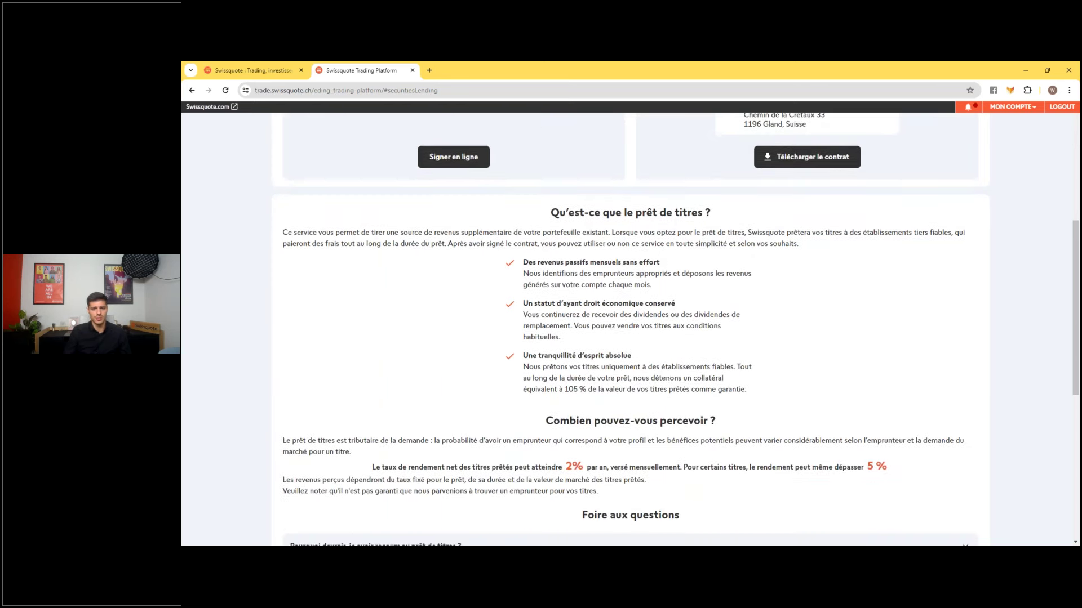
scroll(503, 382, "down", 1)
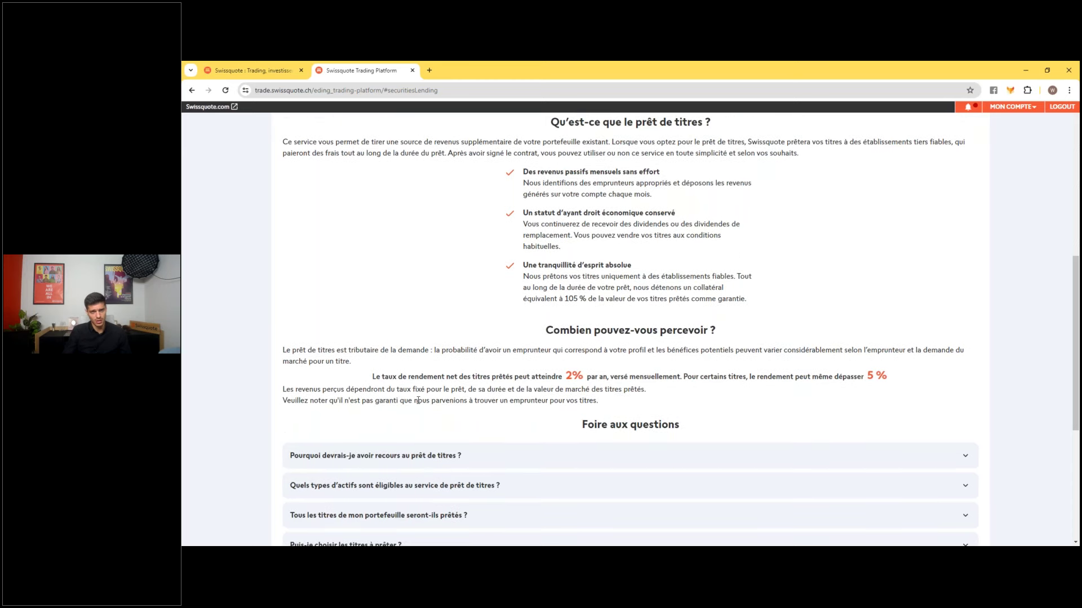
scroll(417, 403, "up", 4)
scroll(431, 398, "up", 3)
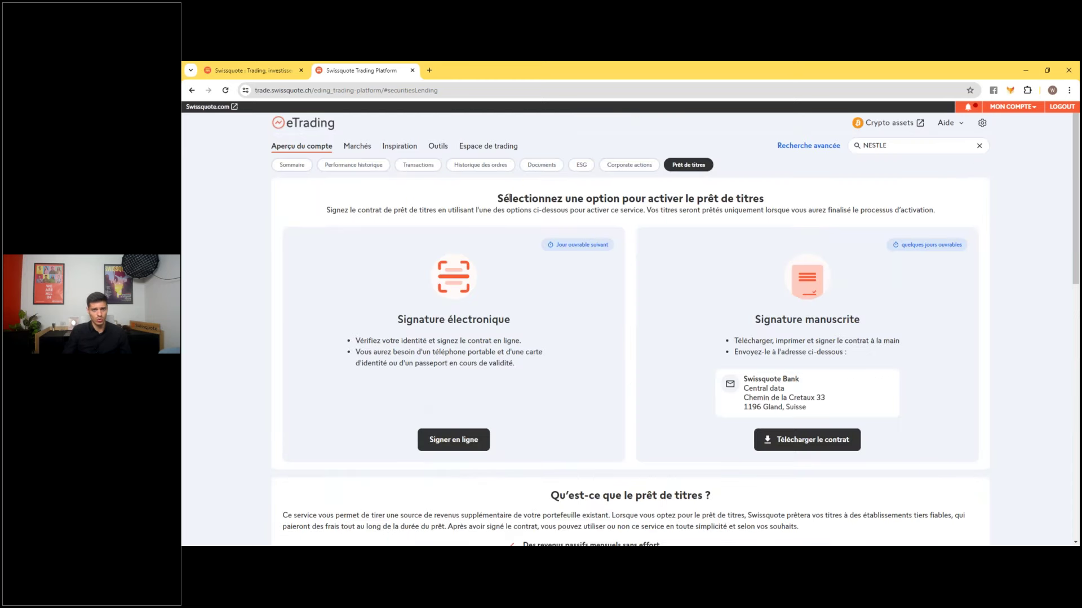
left_click(294, 164)
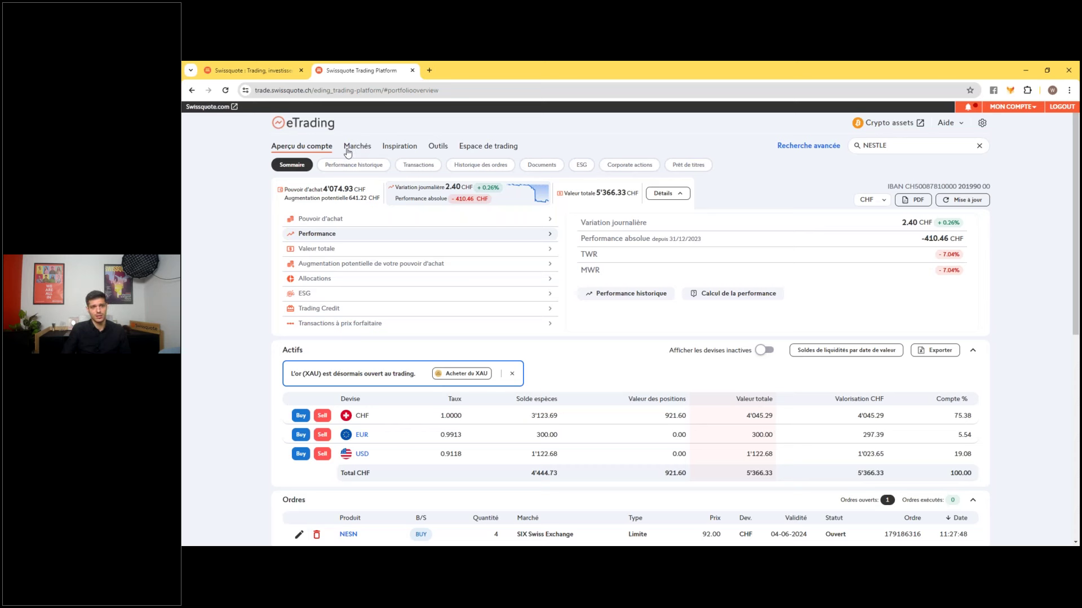
Step: Review the global markets overview with its daily index tiles, news sections, and region and product categories, including the bonds options
left_click(358, 148)
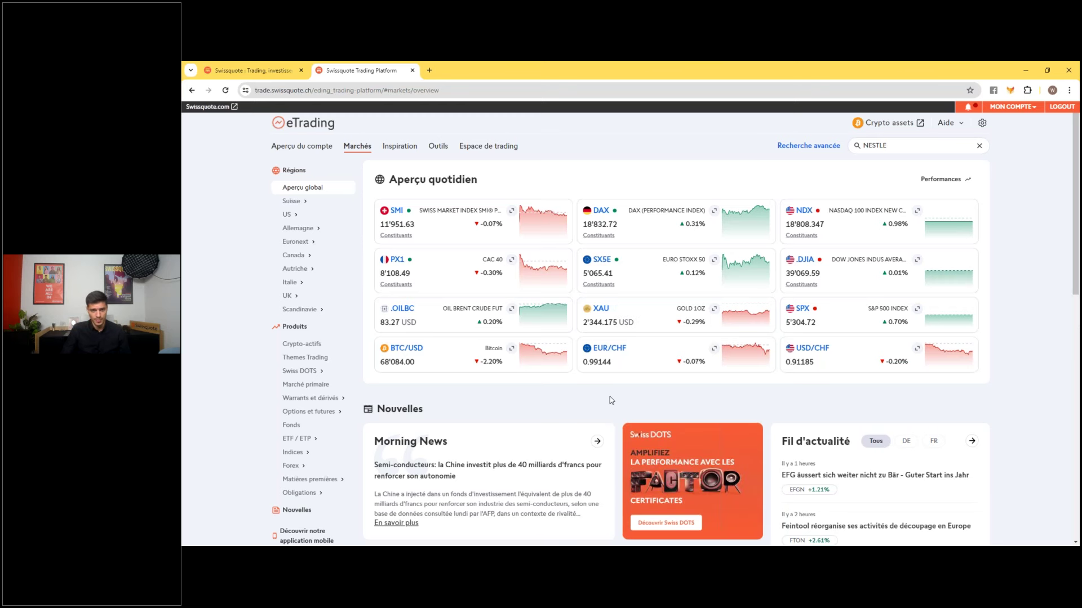
scroll(611, 399, "down", 2)
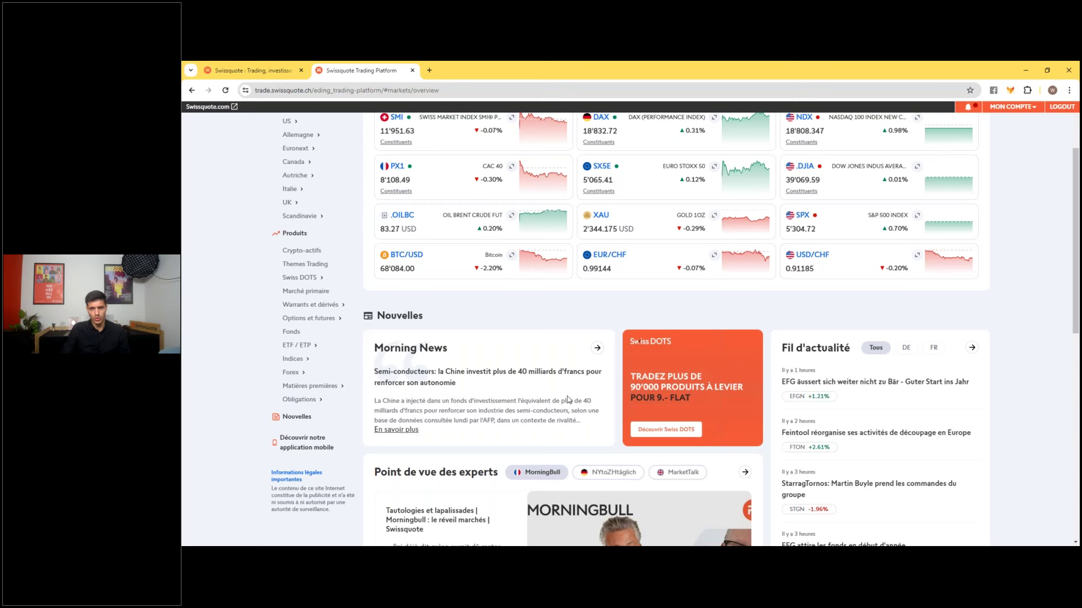
scroll(609, 395, "down", 1)
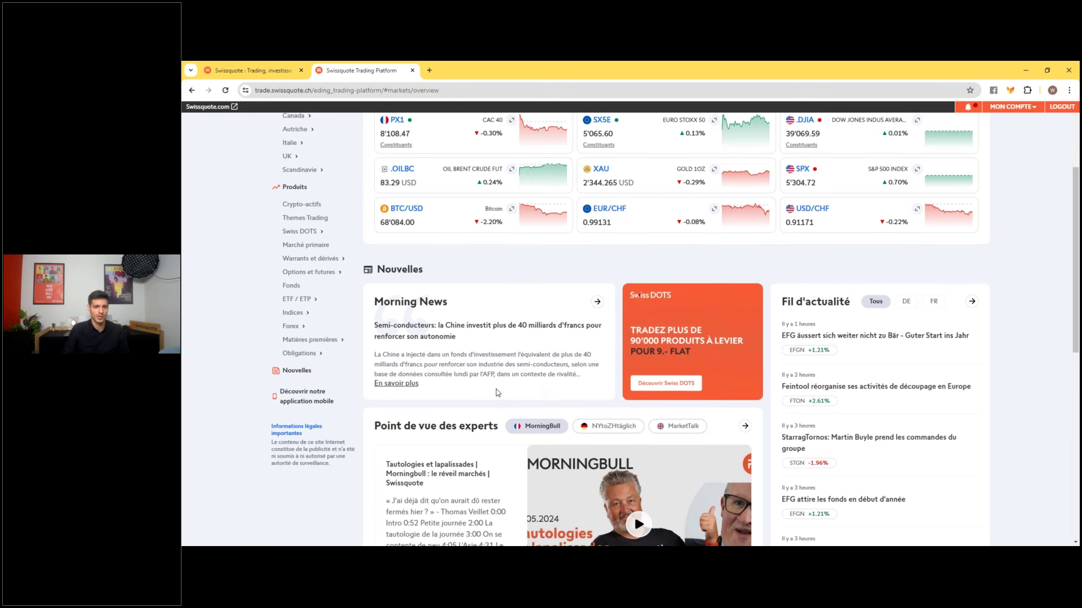
scroll(495, 397, "up", 3)
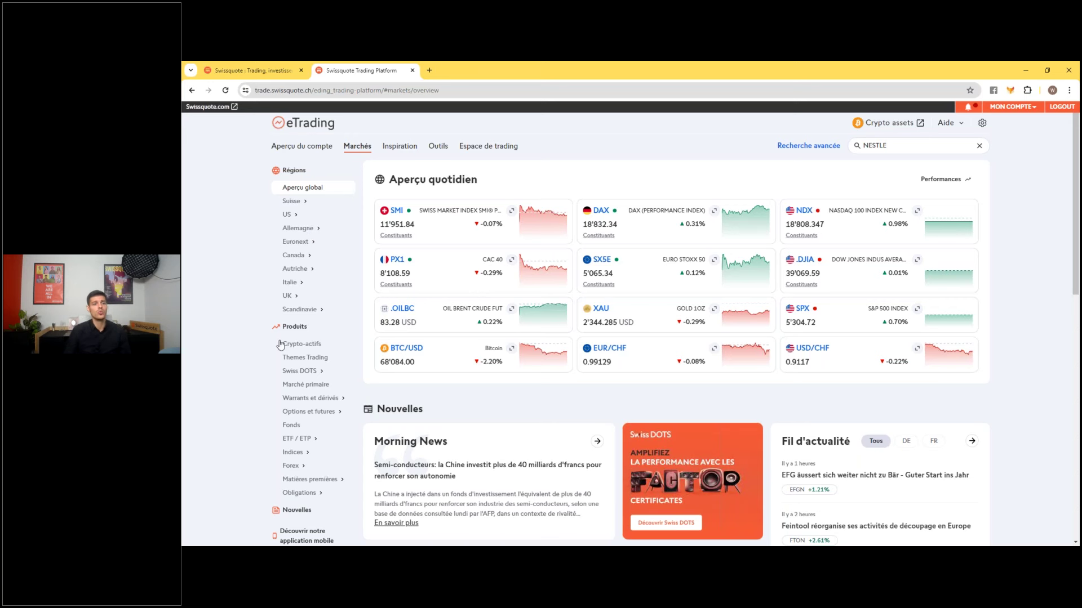
scroll(308, 373, "down", 1)
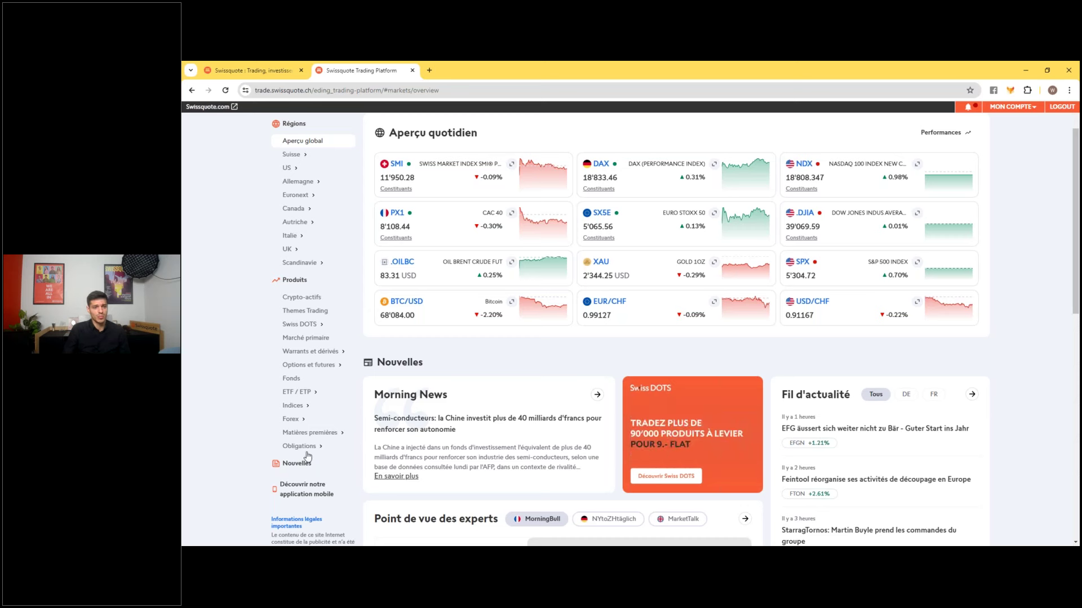
mouse_move(323, 448)
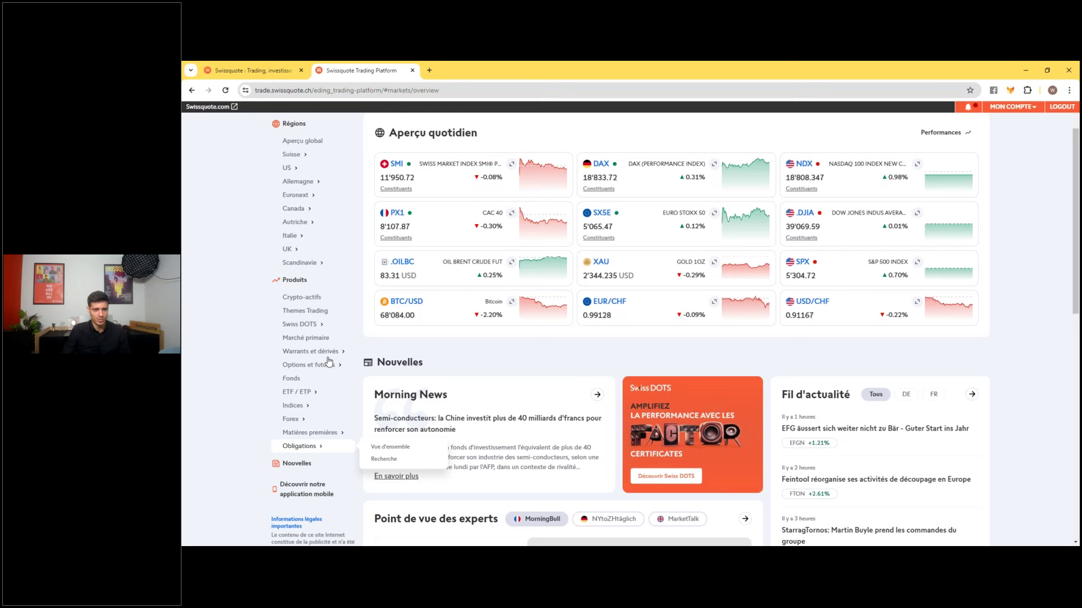
scroll(298, 254, "up", 2)
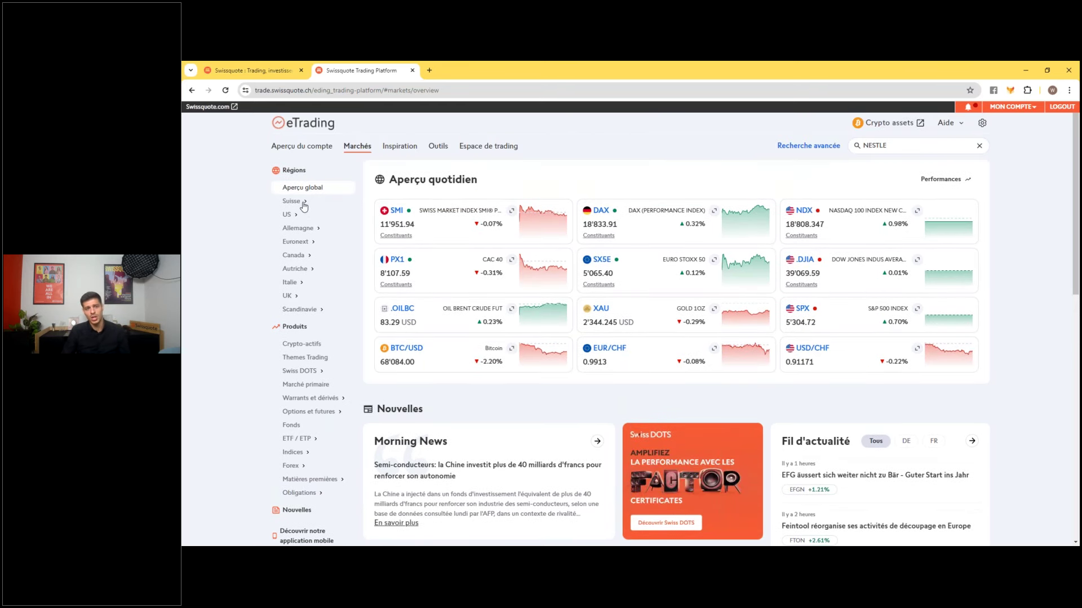
Step: Open the list of the most volatile Swiss stocks and examine it from the first entry to the last
mouse_move(304, 206)
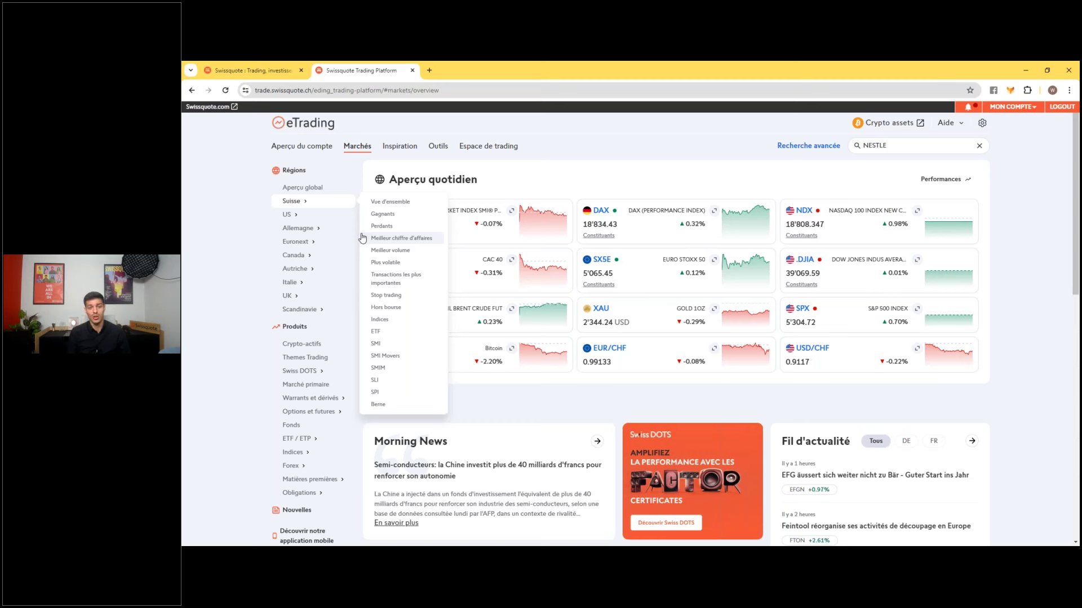
left_click(378, 268)
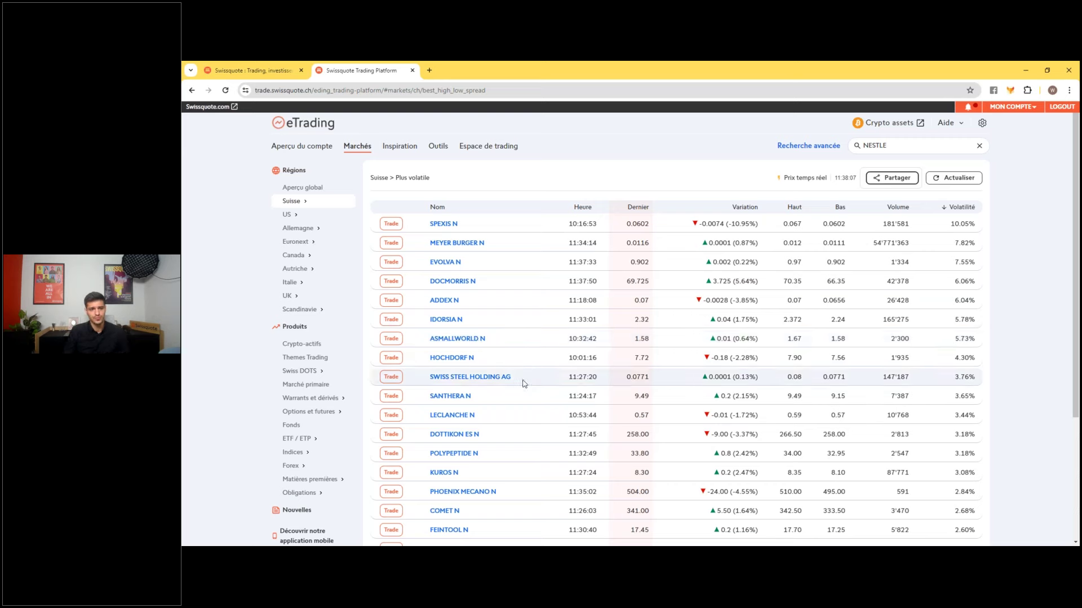
scroll(523, 393, "down", 3)
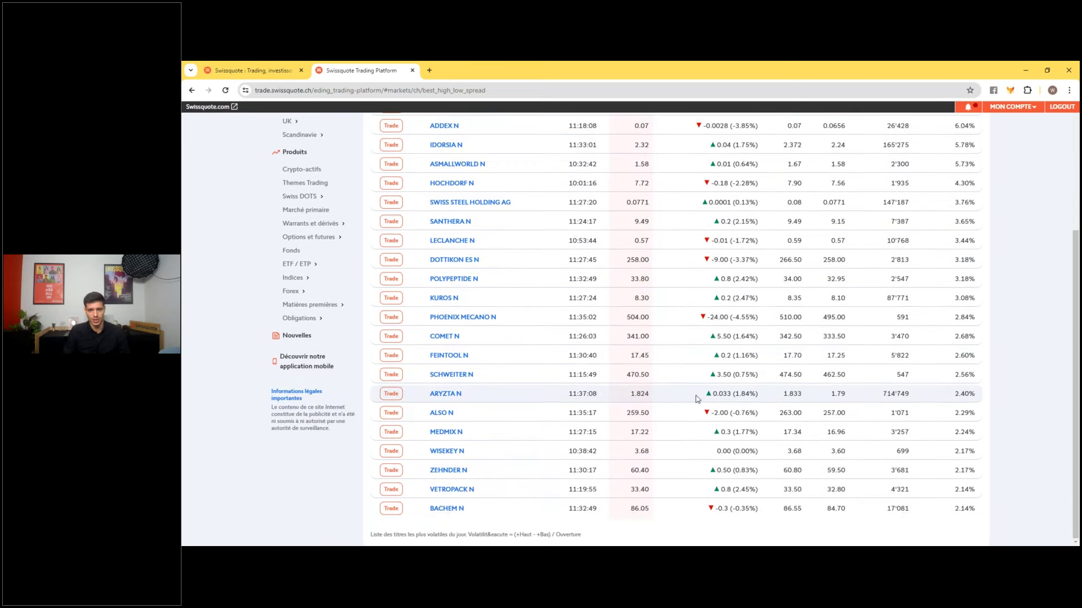
scroll(697, 398, "up", 3)
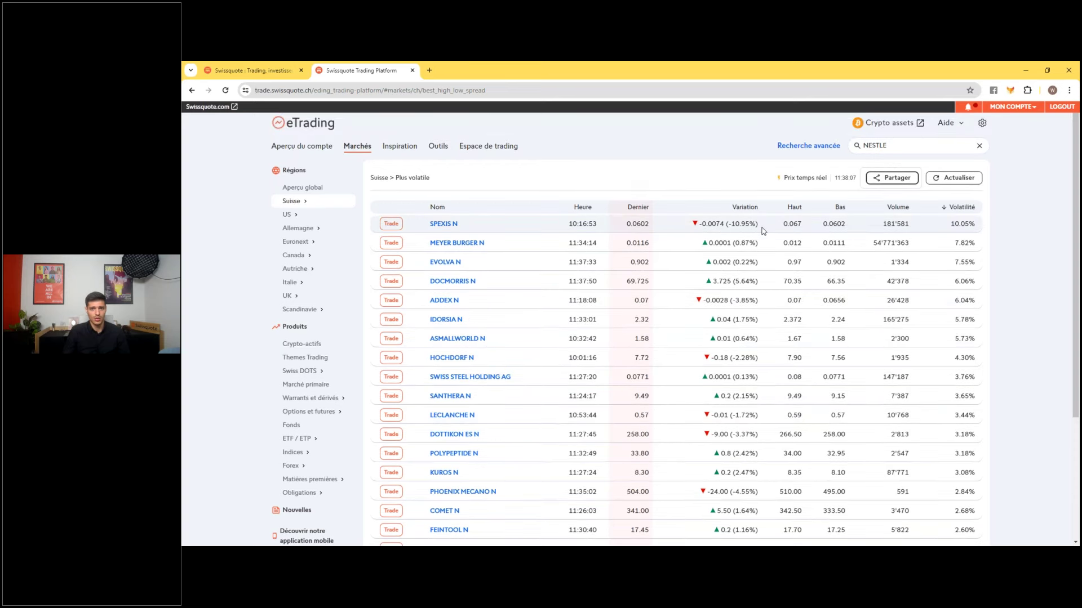
scroll(587, 278, "down", 3)
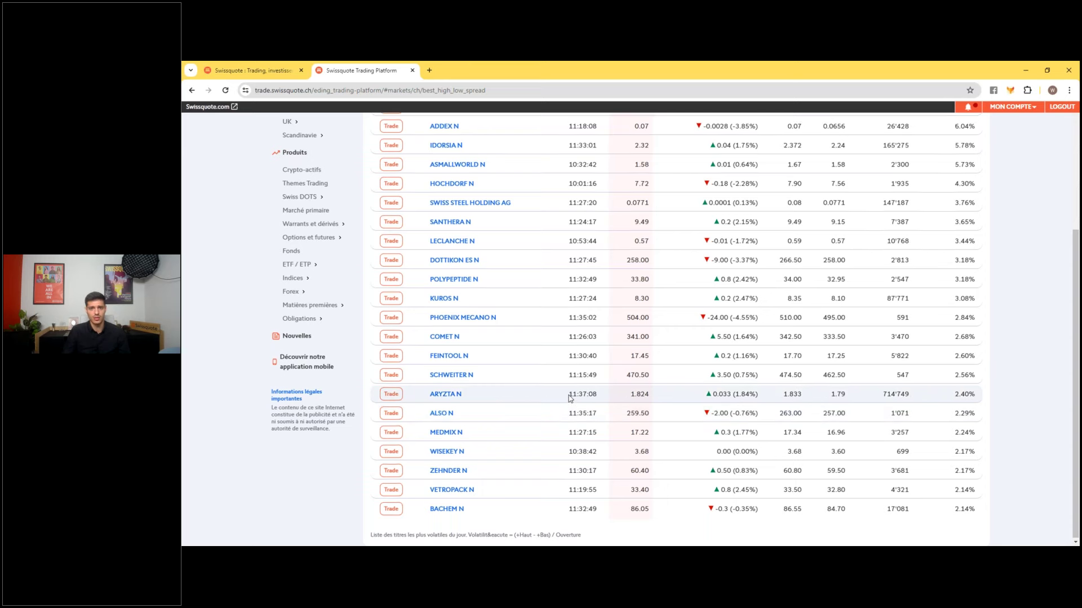
scroll(569, 398, "up", 3)
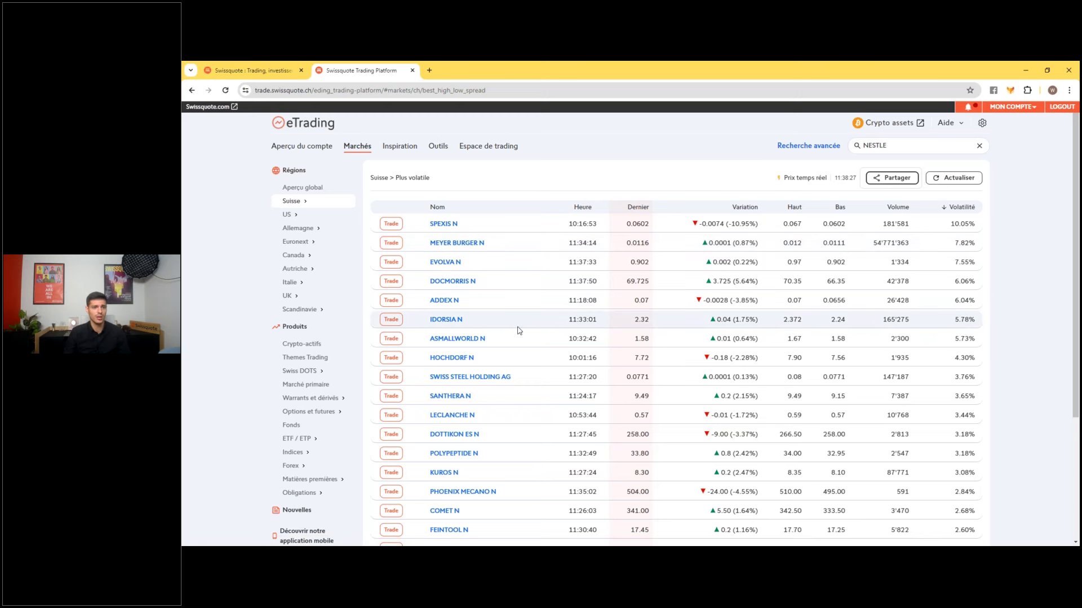
scroll(518, 330, "down", 1)
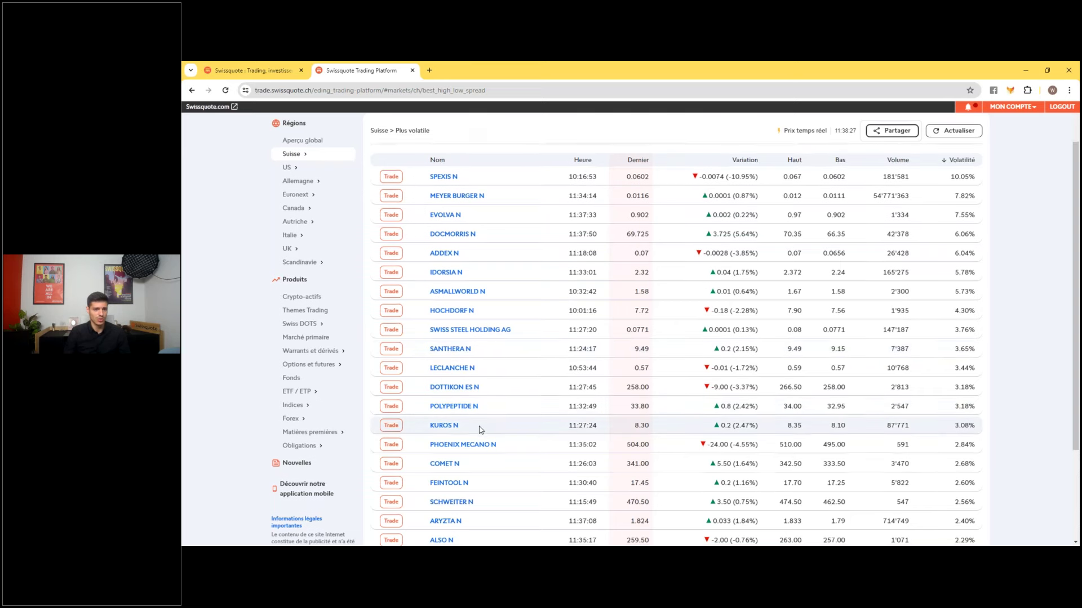
scroll(481, 430, "down", 3)
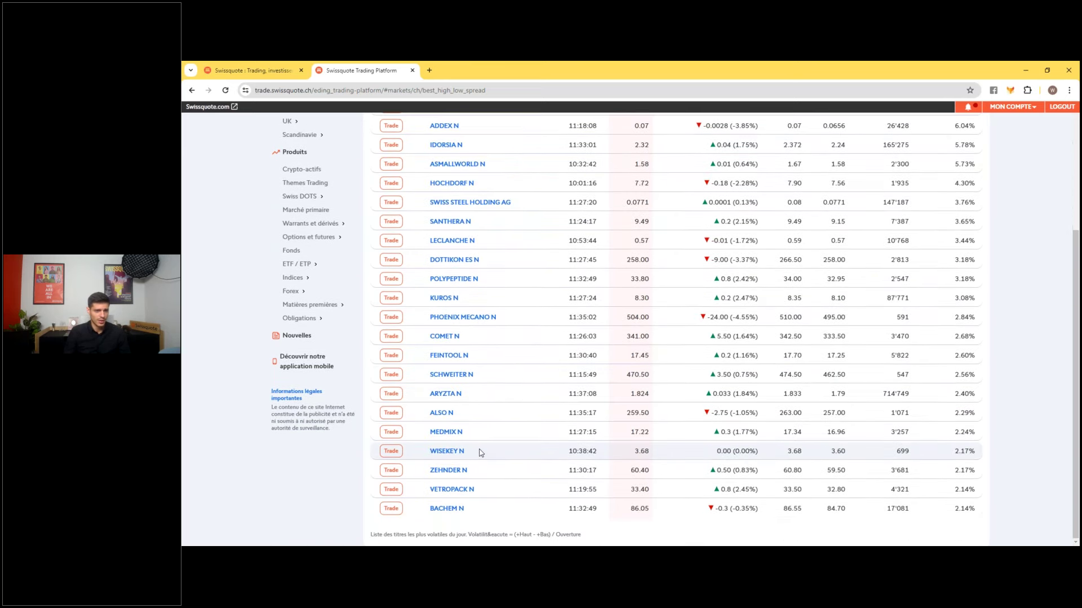
scroll(479, 431, "up", 3)
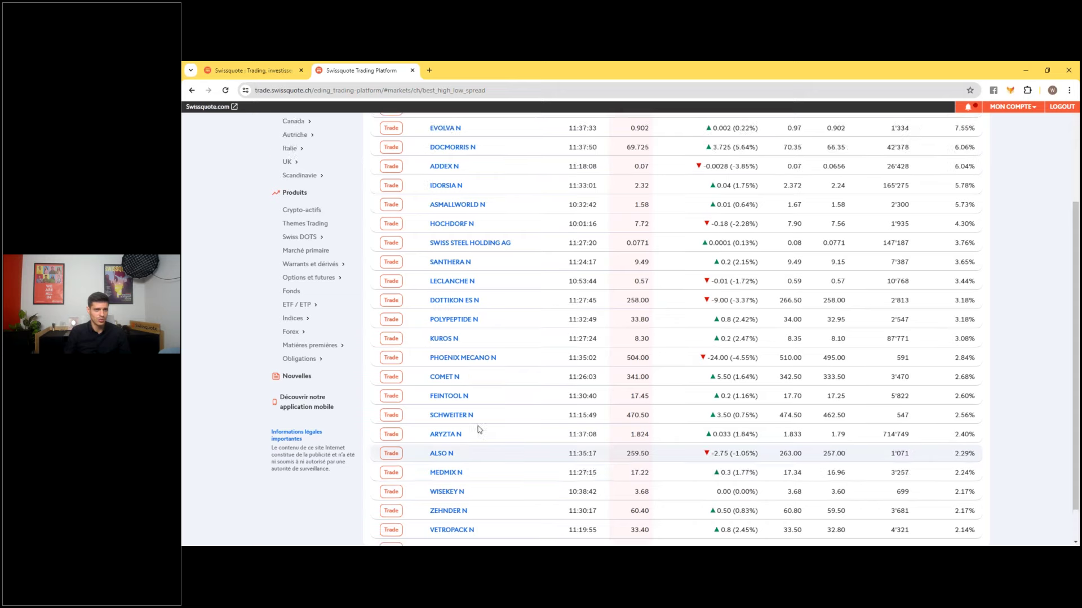
Step: View the daily gainers of the Swiss market, followed by its daily losers
mouse_move(300, 169)
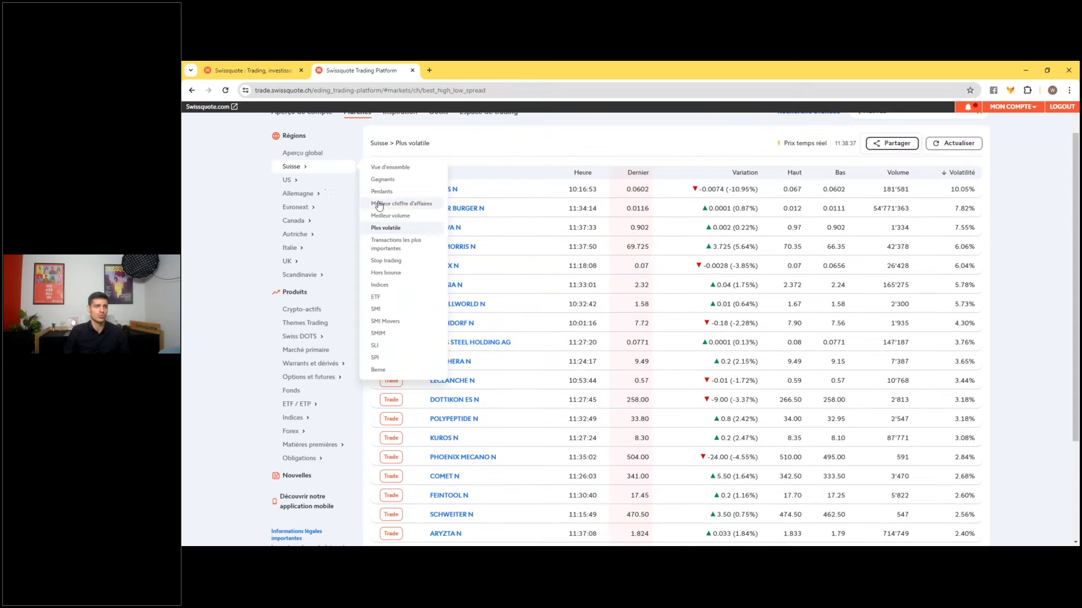
left_click(394, 180)
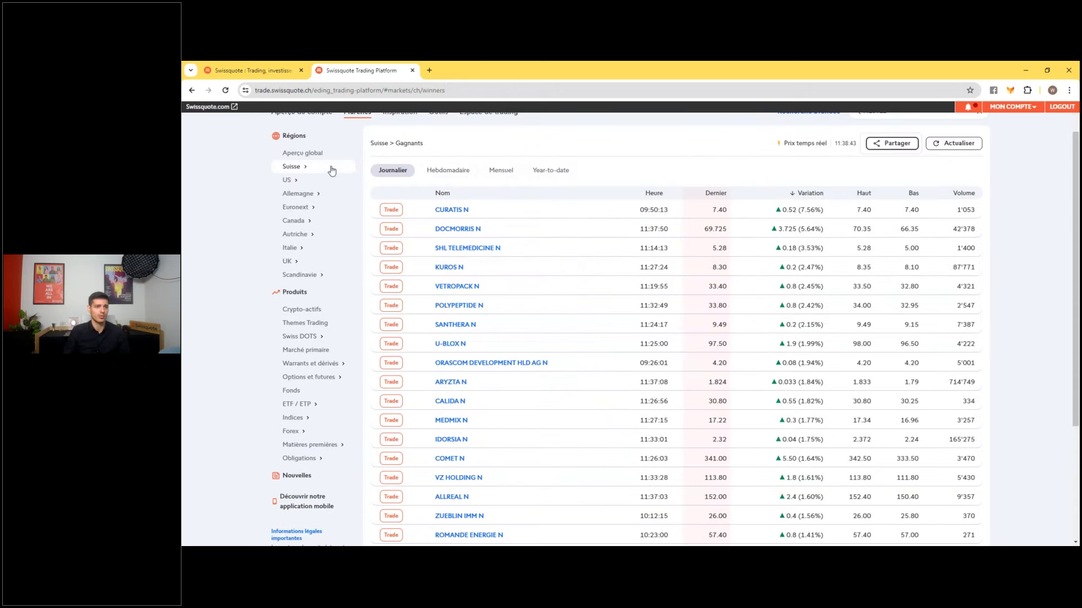
mouse_move(333, 169)
left_click(388, 192)
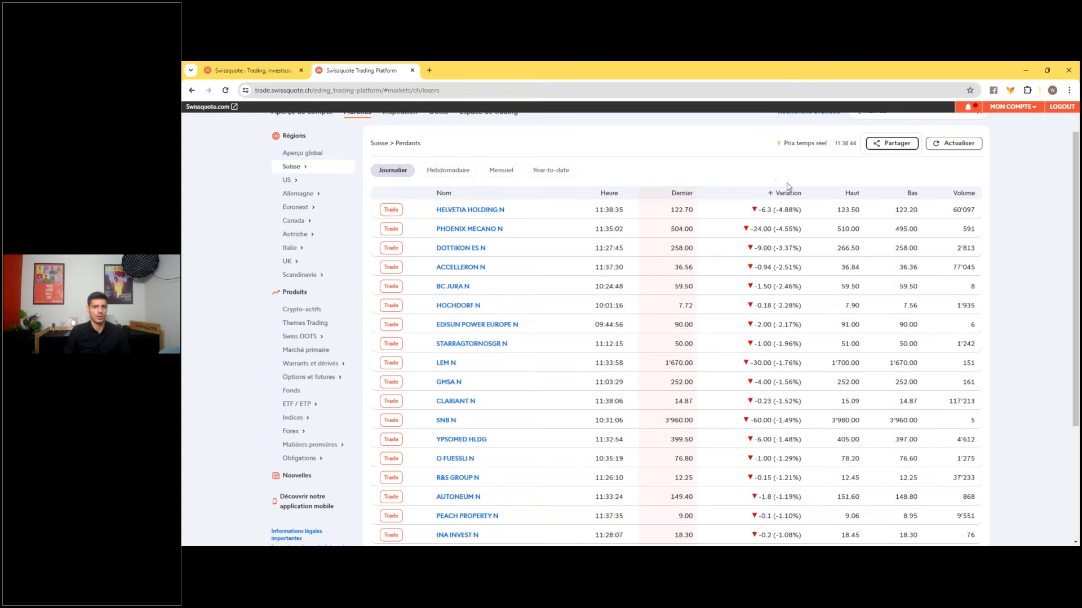
Step: Switch the Swiss losers list to the year-to-date period and examine its entries down to the end
scroll(546, 210, "up", 1)
left_click(547, 210)
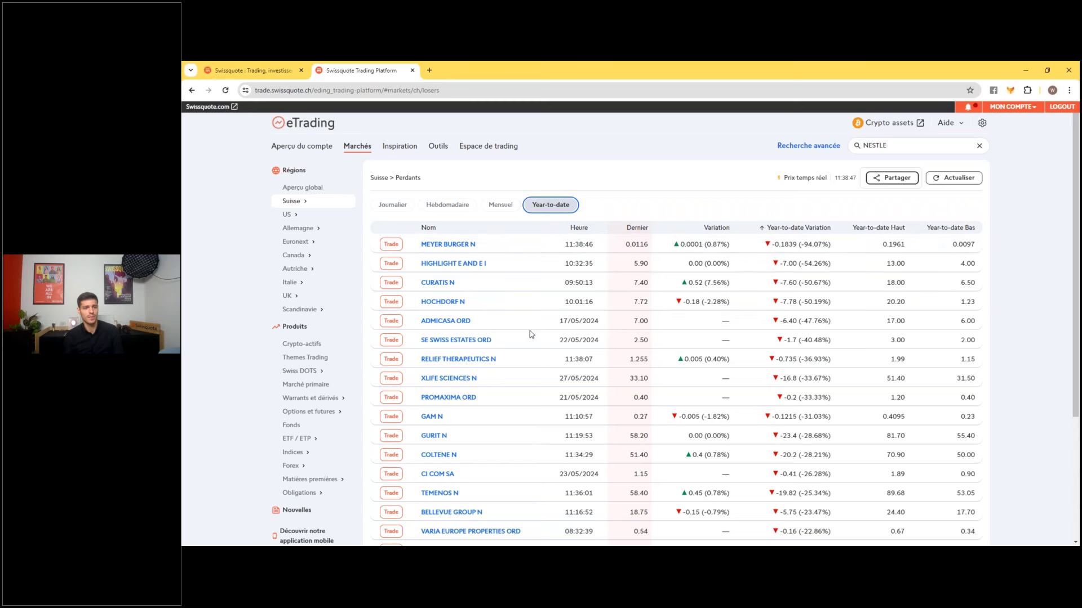
scroll(534, 336, "down", 1)
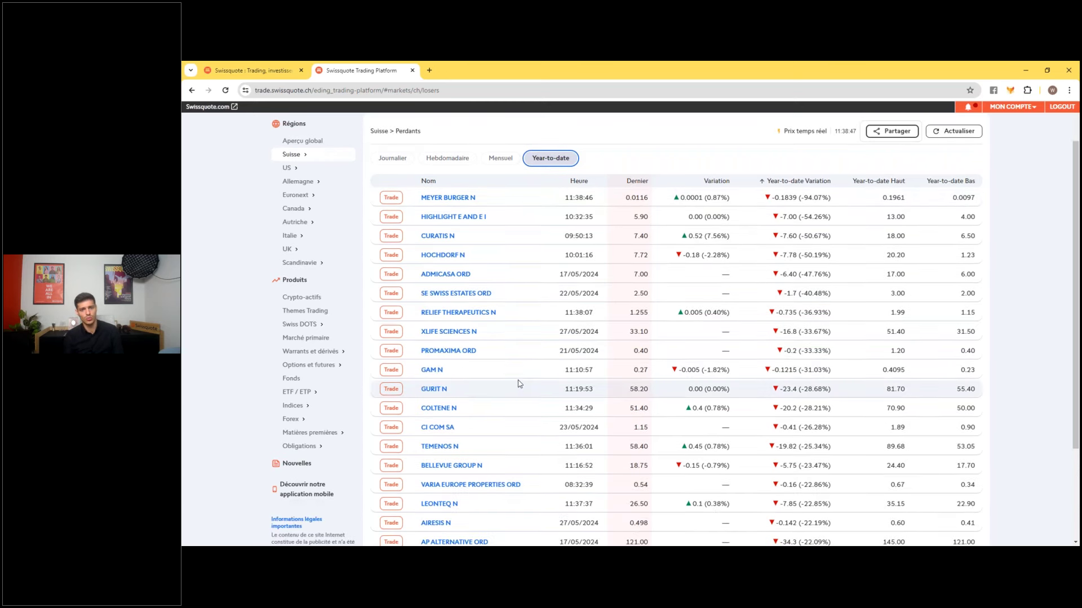
scroll(523, 377, "down", 1)
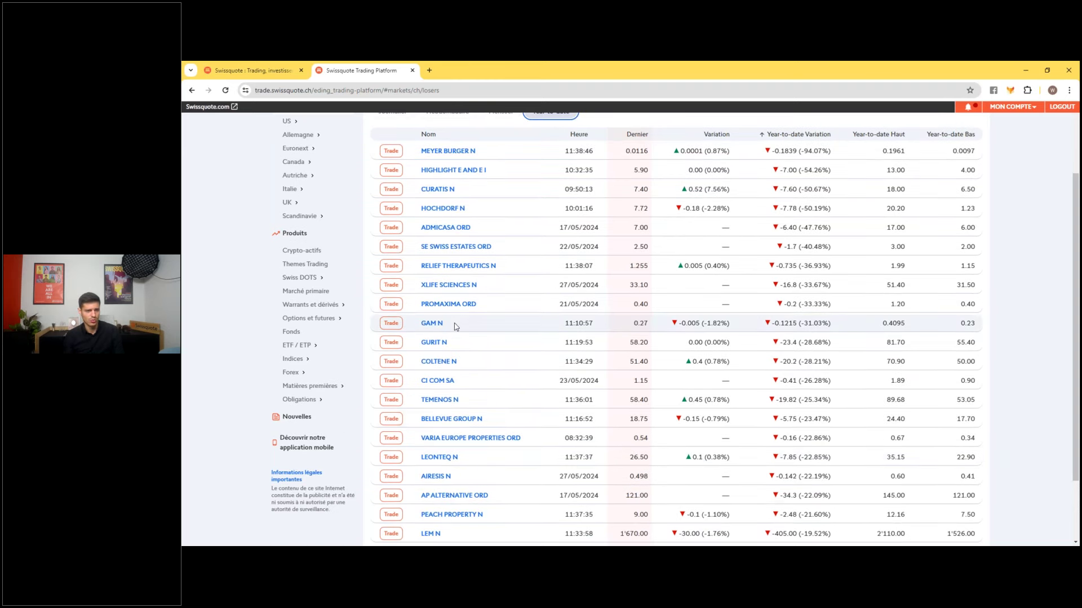
scroll(552, 394, "down", 1)
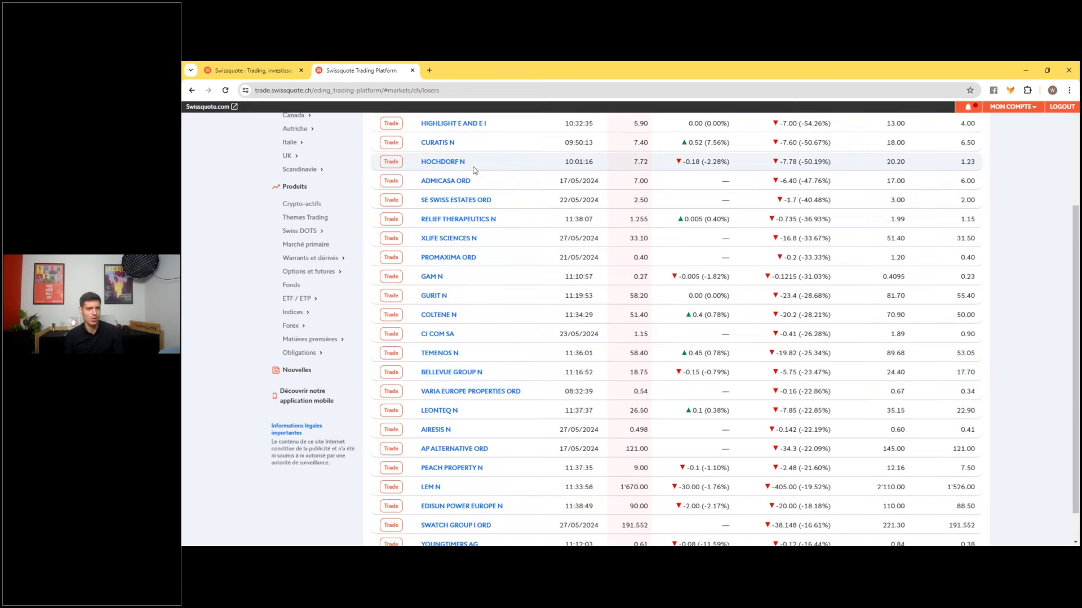
scroll(467, 392, "down", 1)
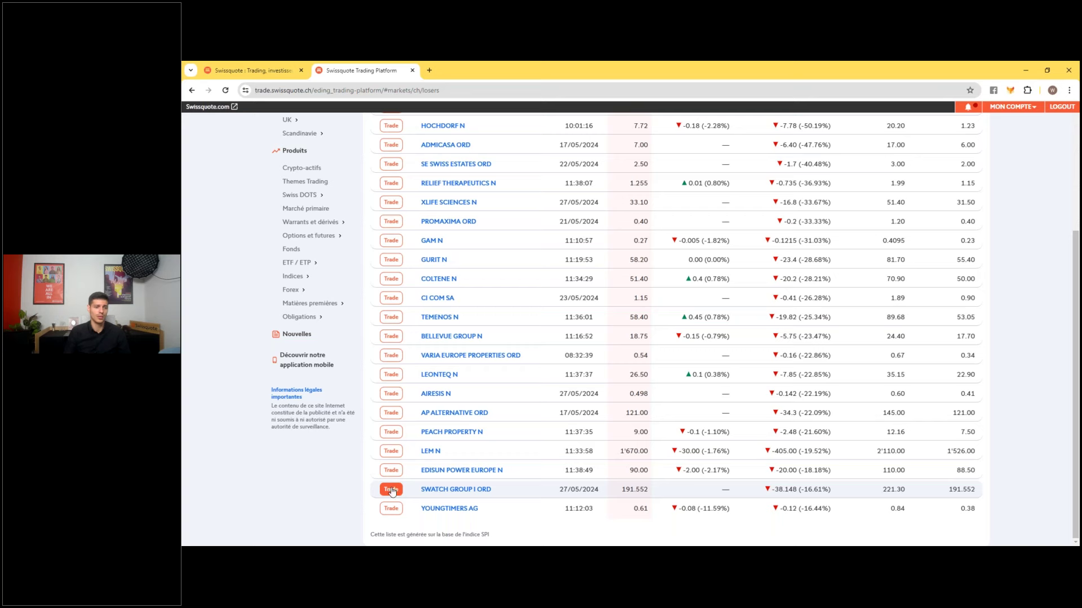
Step: Check the order form for SWATCH GROUP I ORD, and view the stock's quote page with a one-month price chart
left_click(391, 490)
left_click(804, 149)
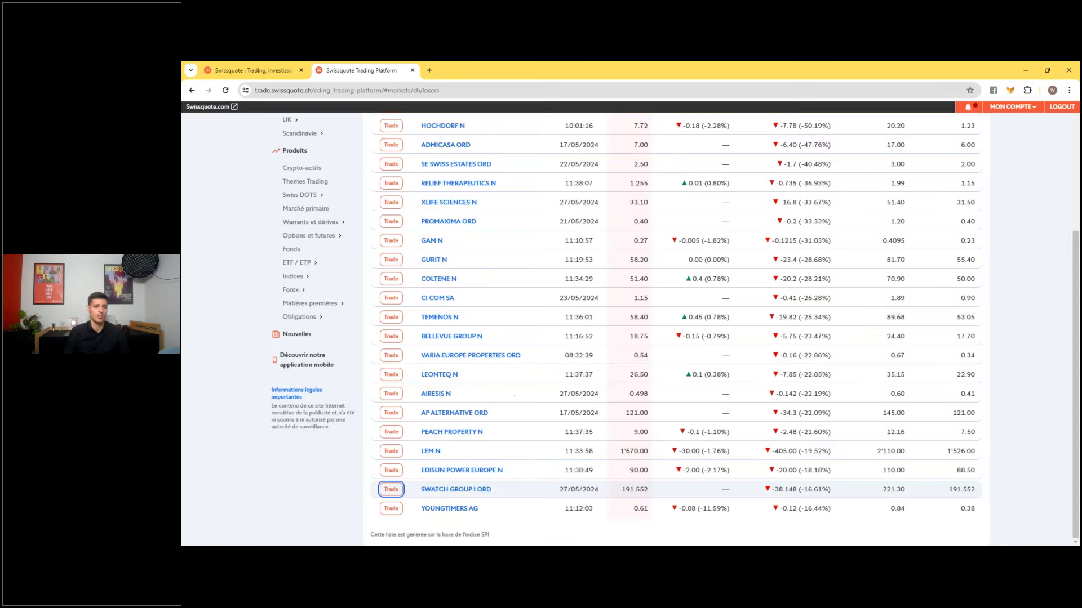
left_click(439, 501)
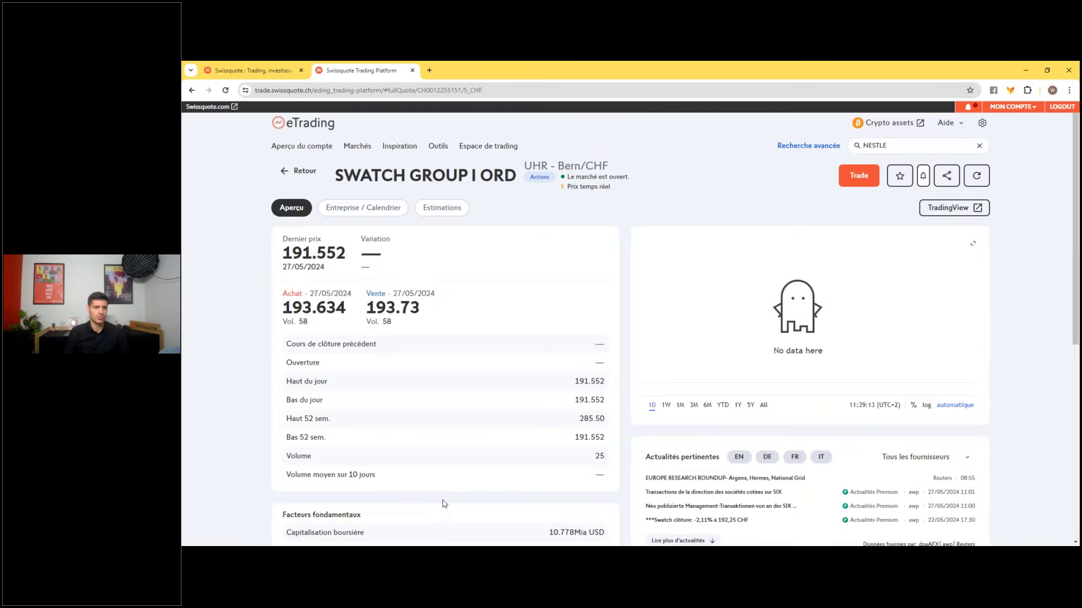
left_click(666, 405)
left_click(680, 406)
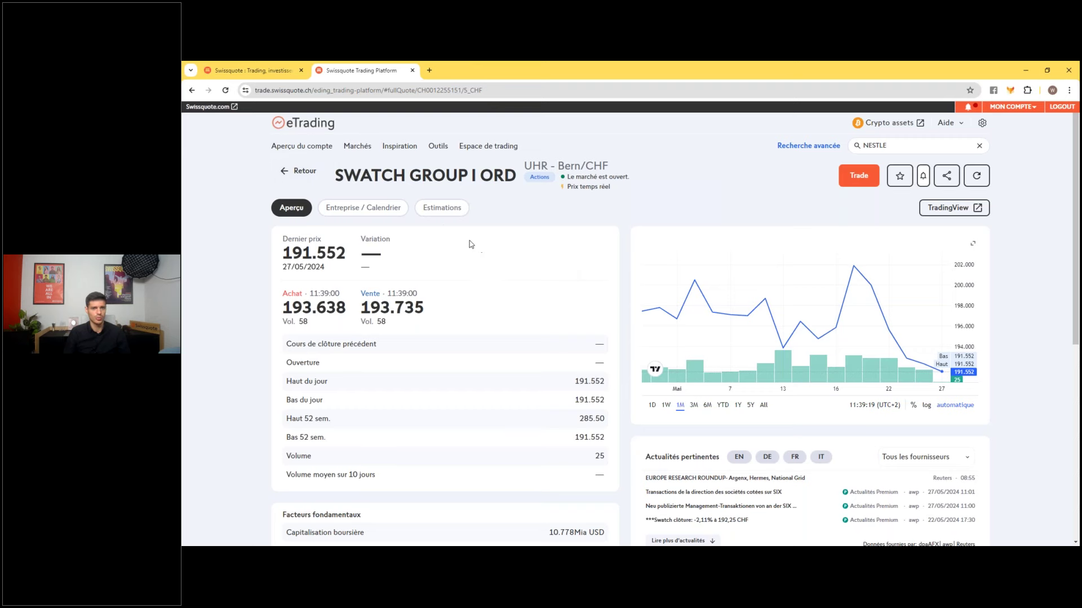
Step: Go back to the Swiss losers list and look through its year-to-date entries again
left_click(299, 171)
scroll(589, 398, "down", 5)
scroll(589, 399, "down", 1)
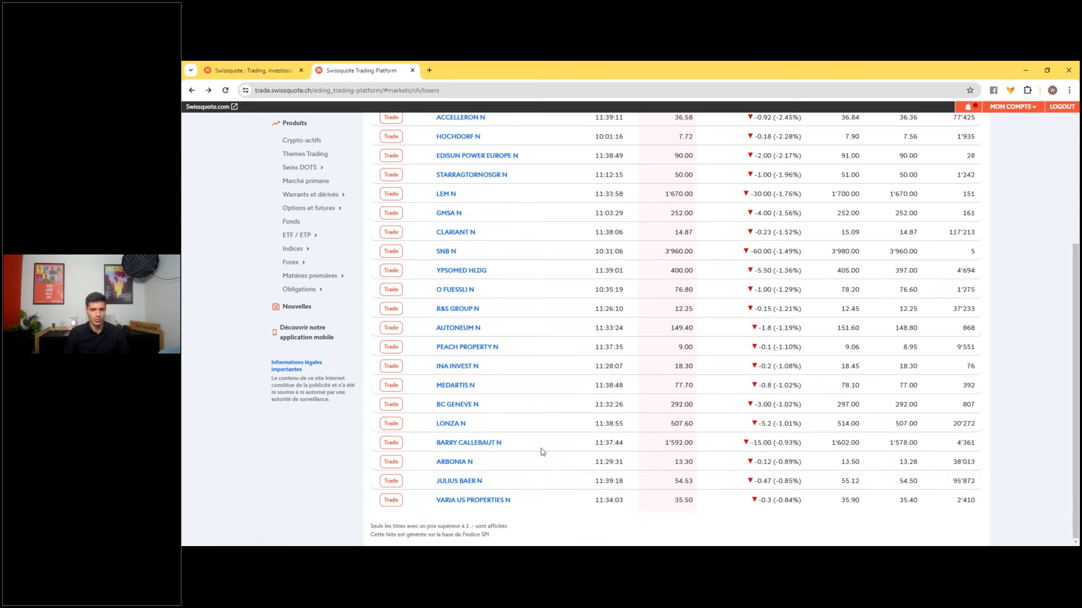
scroll(567, 442, "up", 4)
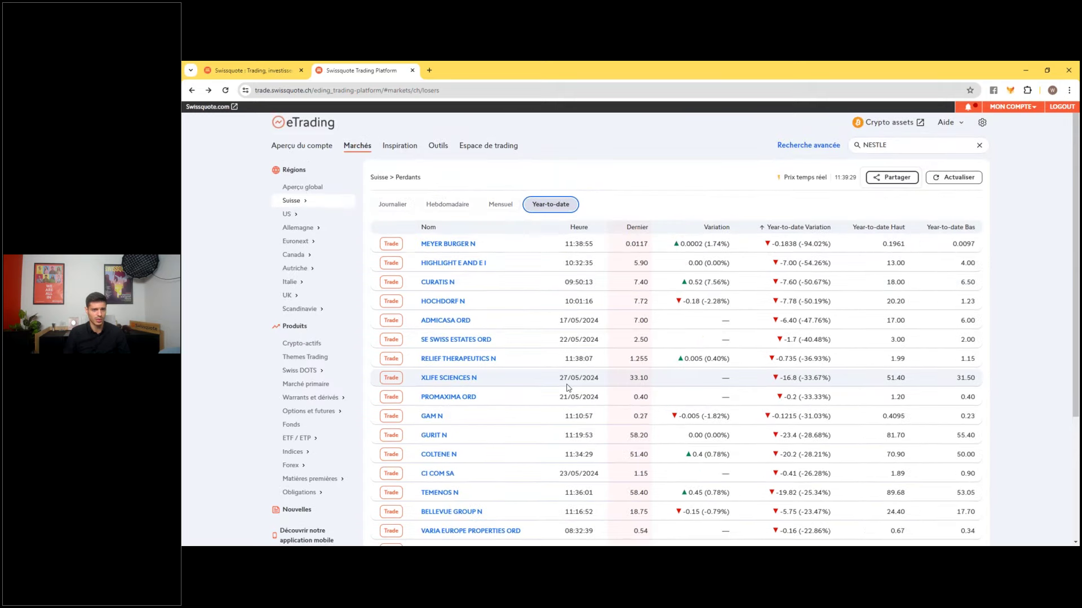
scroll(570, 412, "down", 2)
scroll(571, 411, "down", 2)
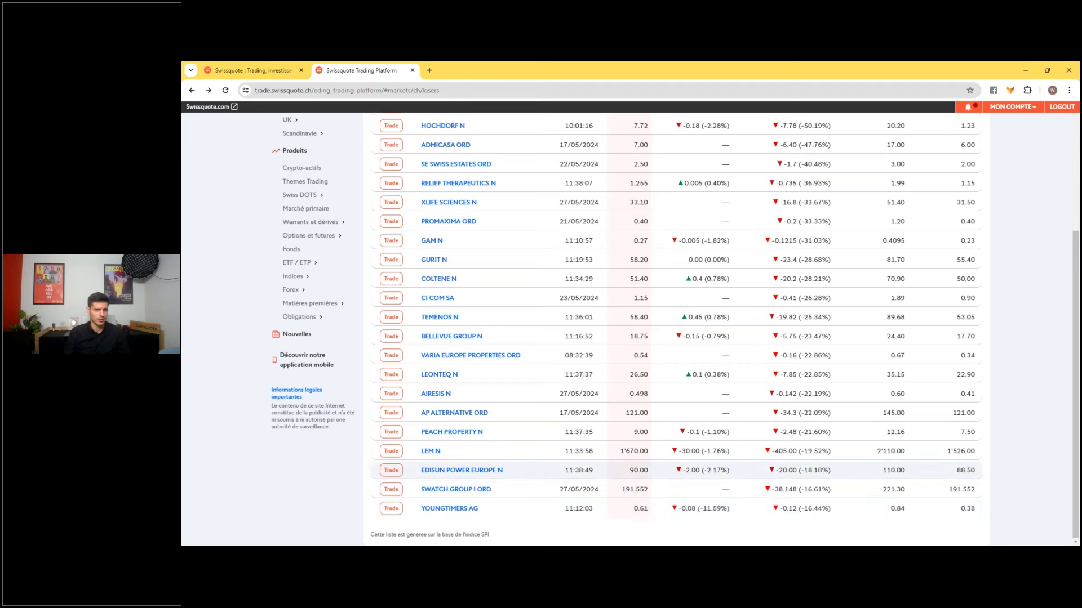
Step: Check the order form for LEONTEQ N, and view the stock's quote page with a one-week price chart
scroll(417, 338, "up", 1)
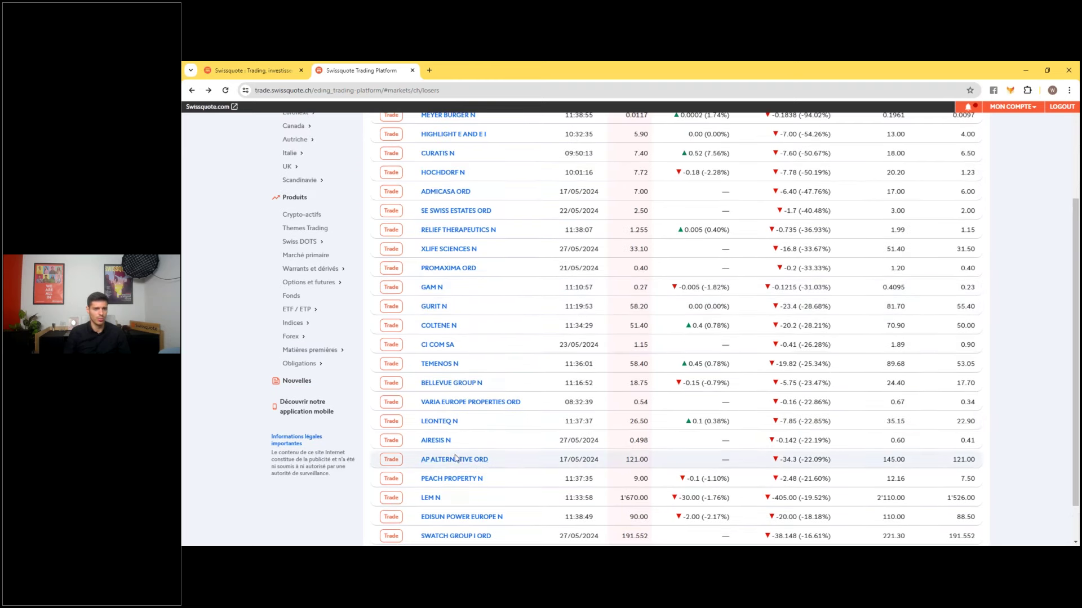
left_click(397, 423)
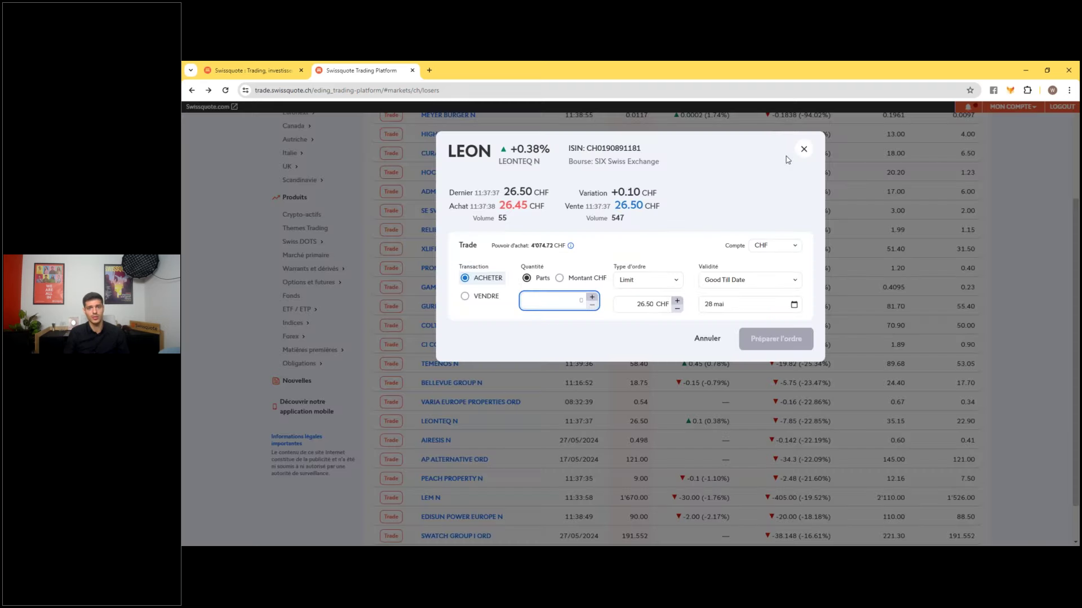
left_click(805, 147)
left_click(437, 423)
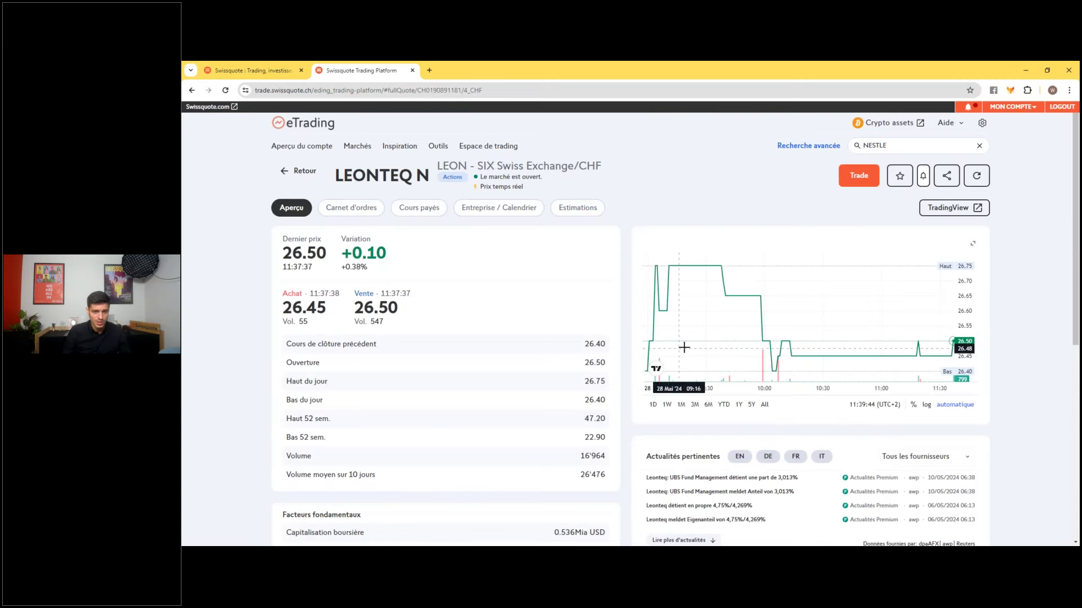
left_click(666, 405)
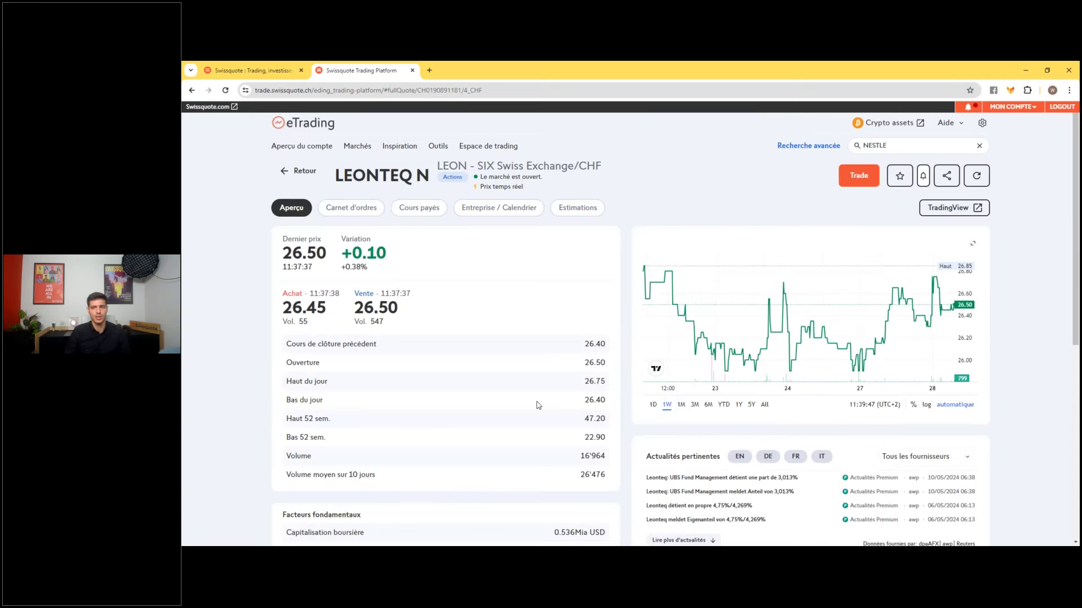
Step: Review LEONTEQ N's price figures, fundamental factors, related news and ESG ratings on its quote page
scroll(534, 408, "down", 1)
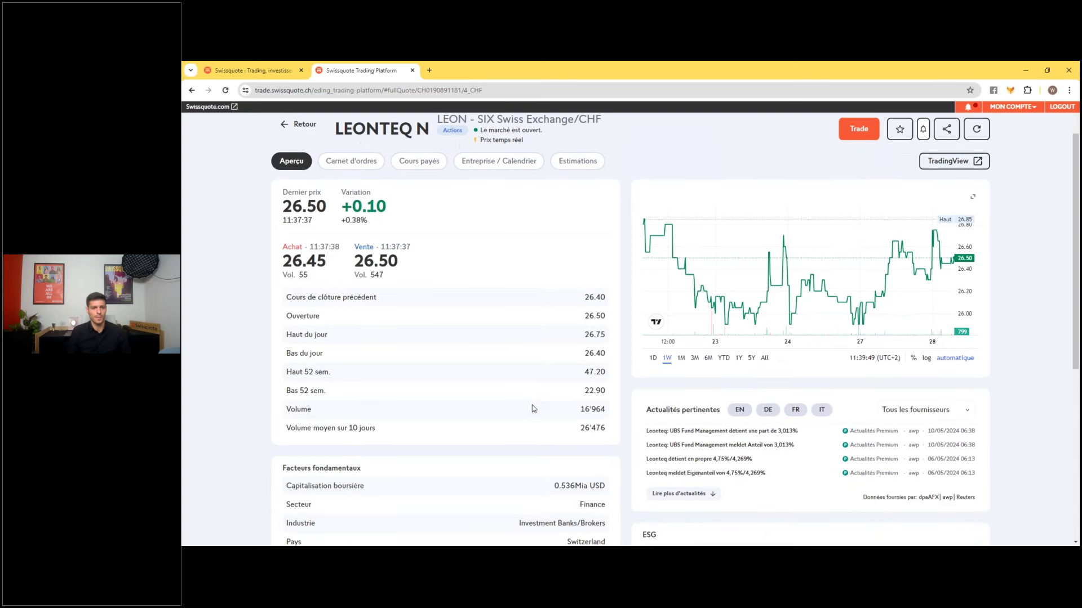
scroll(541, 406, "down", 3)
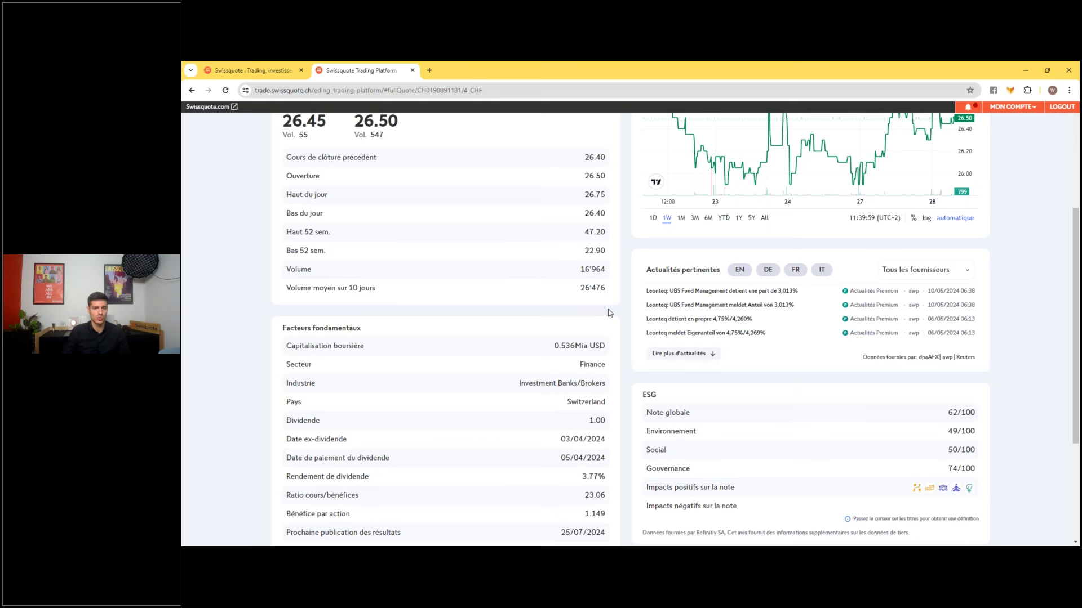
scroll(601, 321, "down", 2)
scroll(590, 331, "down", 1)
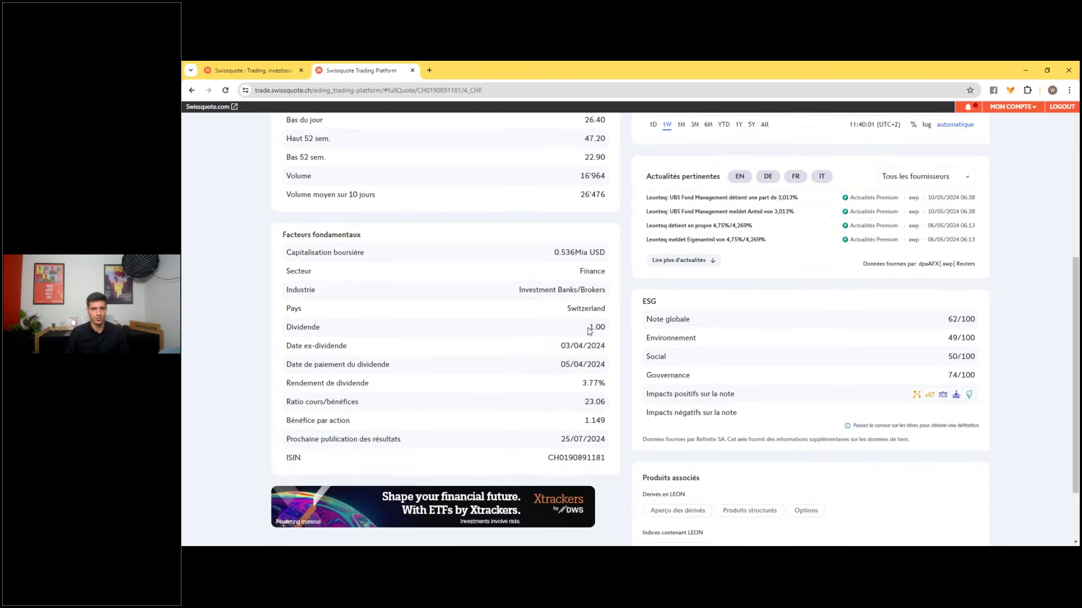
scroll(503, 326, "up", 4)
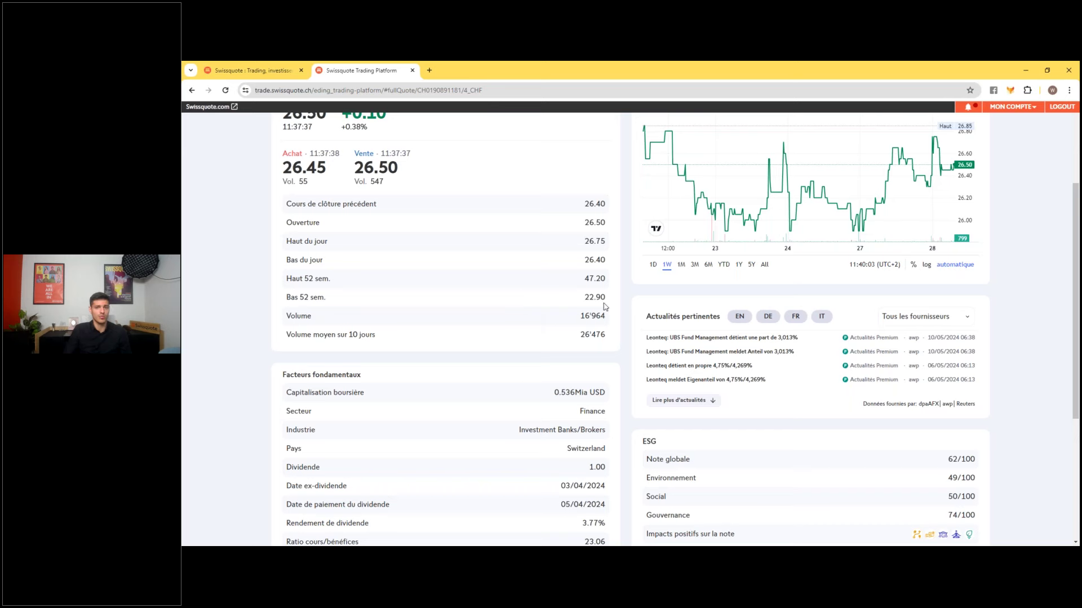
scroll(609, 304, "up", 4)
Step: View LEONTEQ N's price chart over one month, three months and six months
left_click(681, 404)
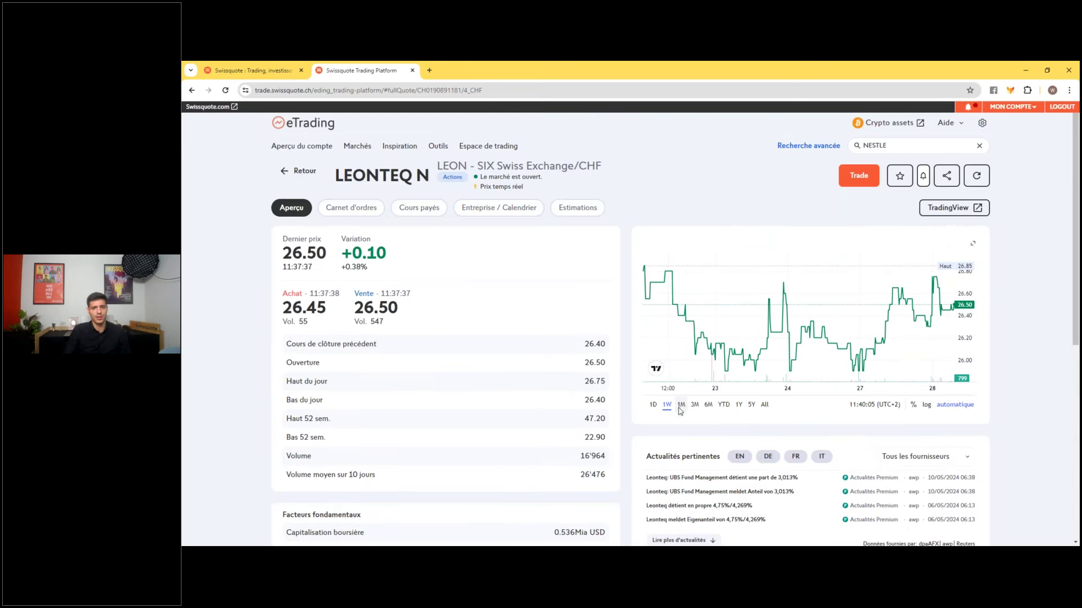
left_click(694, 405)
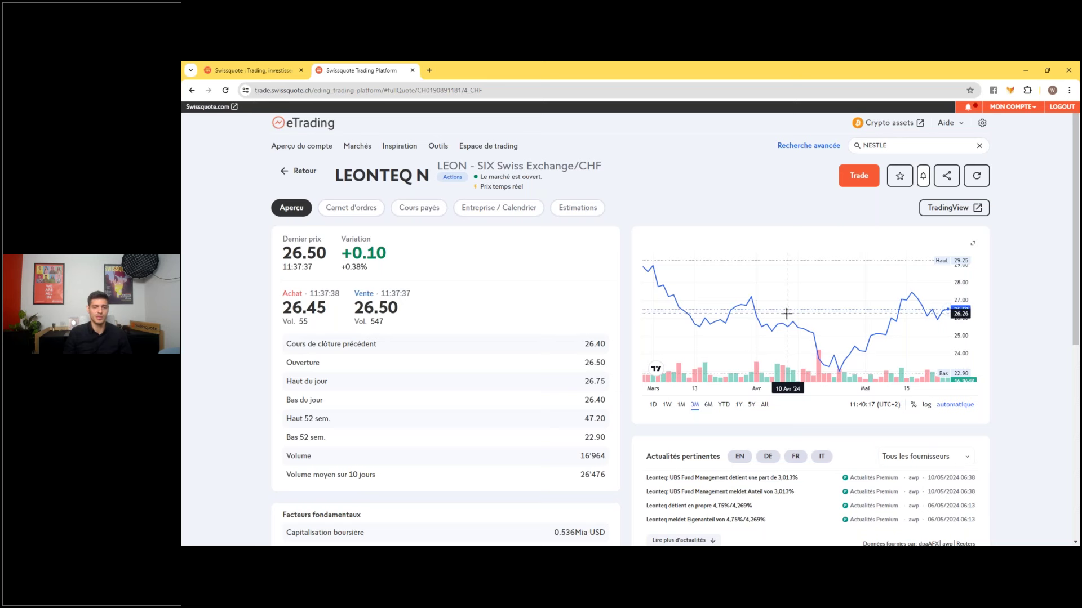
left_click(709, 406)
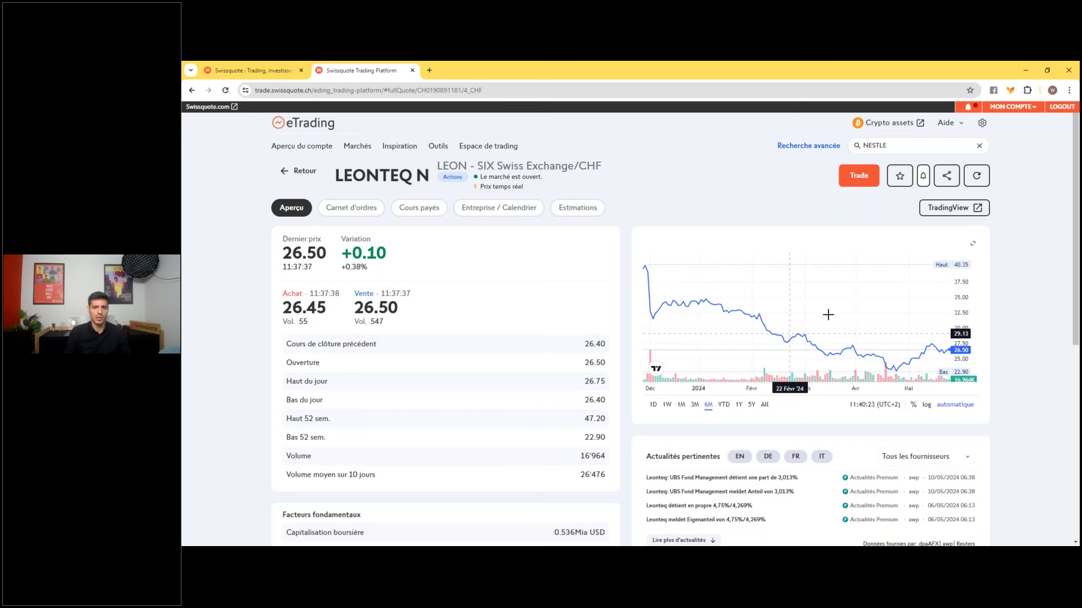
Step: Fill in a buy order for 10 LEONTEQ N shares with the Market order type
left_click(857, 178)
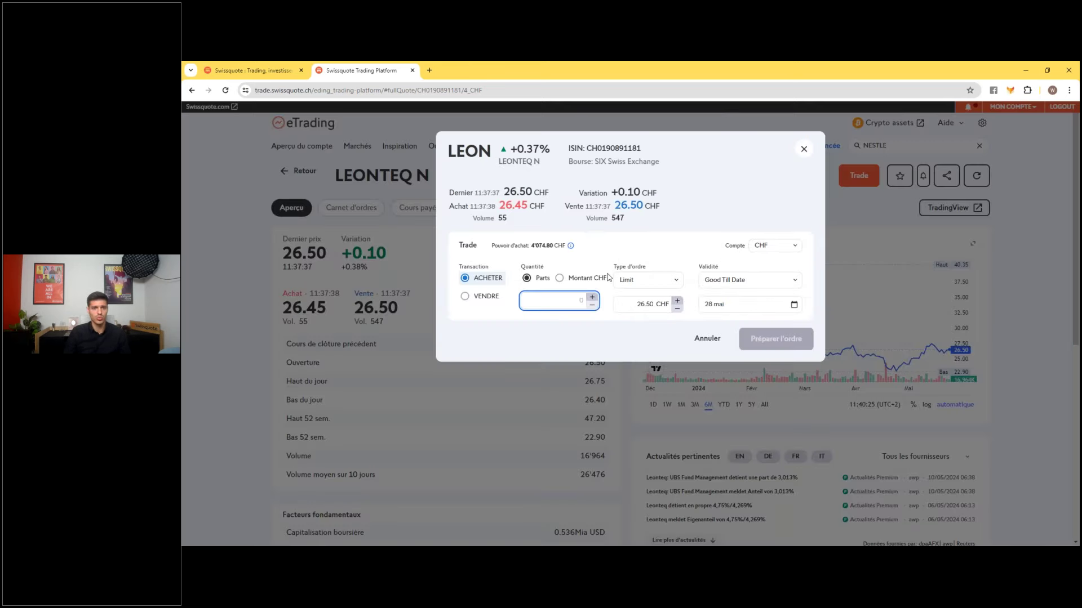
left_click(643, 282)
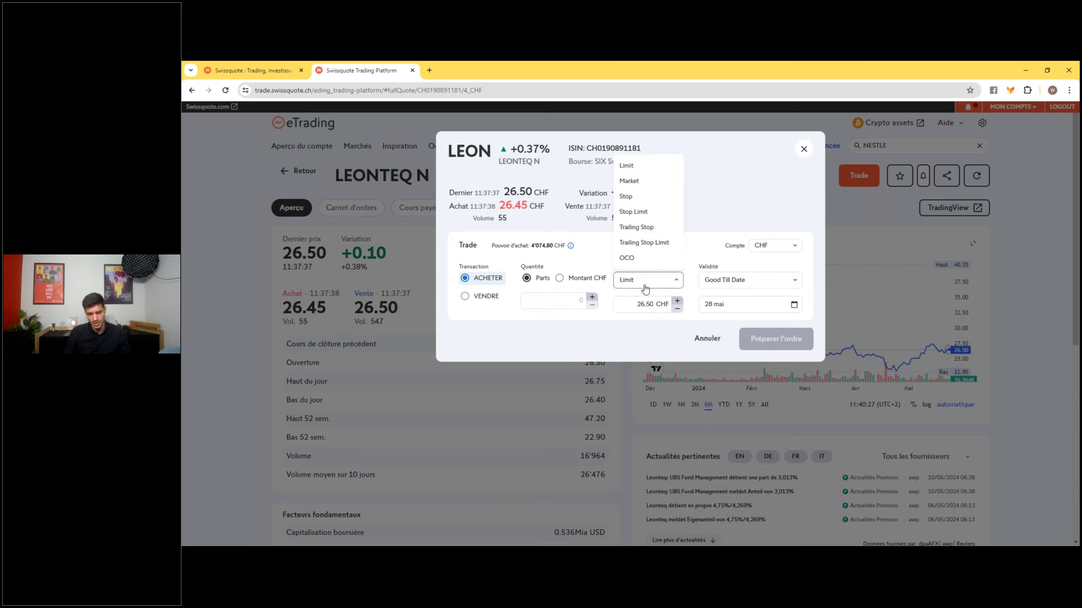
left_click(630, 180)
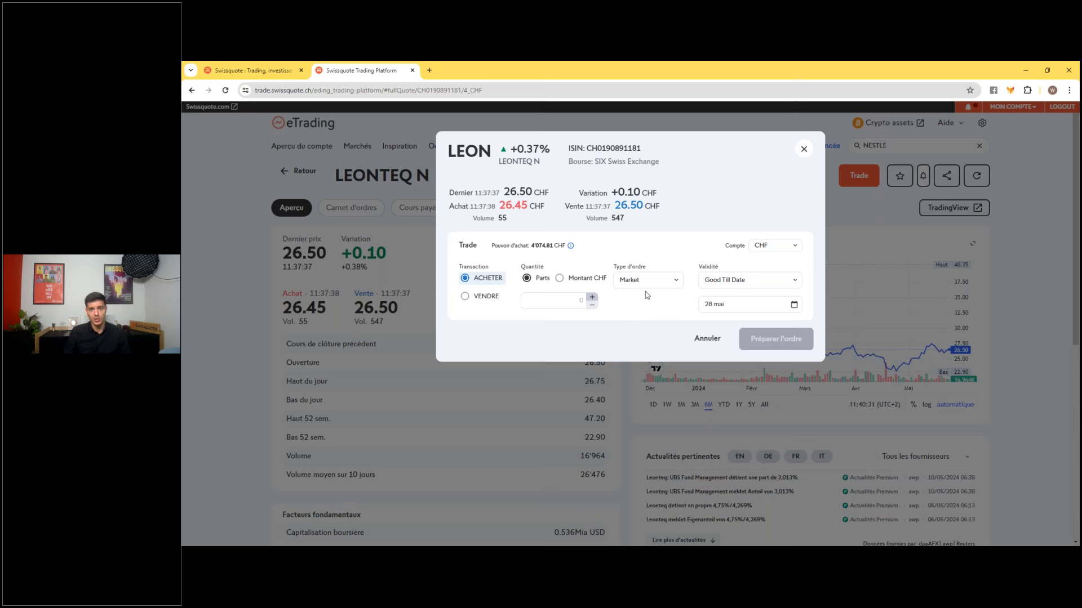
left_click(584, 304)
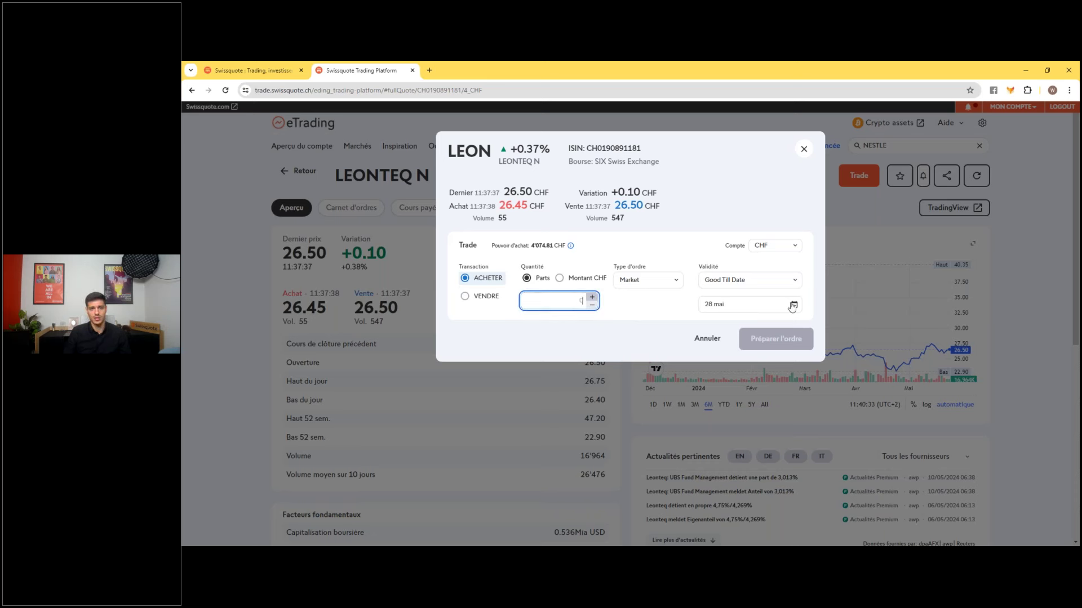
type("10")
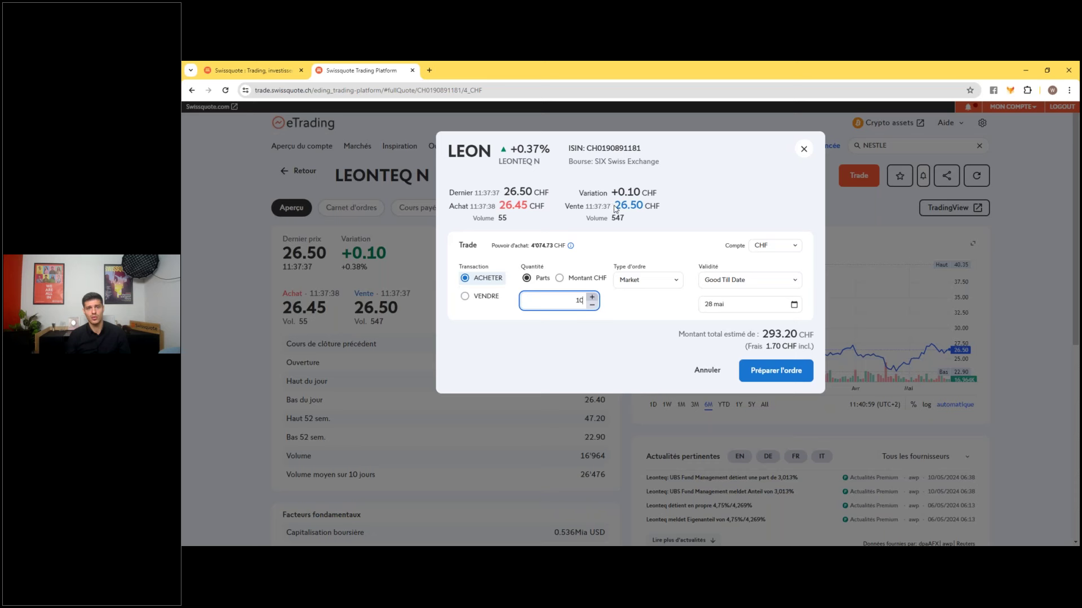
Step: Highlight the Vente price in the LEONTEQ order form and examine the volume offered at it
left_click_drag(616, 201, 641, 206)
left_click(613, 224)
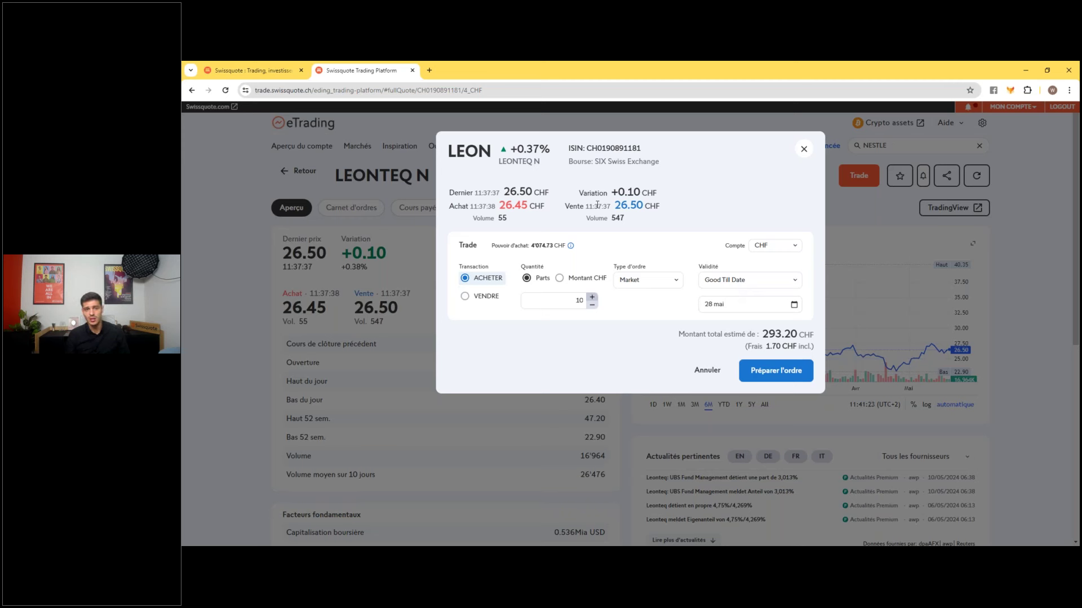
double_click(613, 220)
left_click(628, 222)
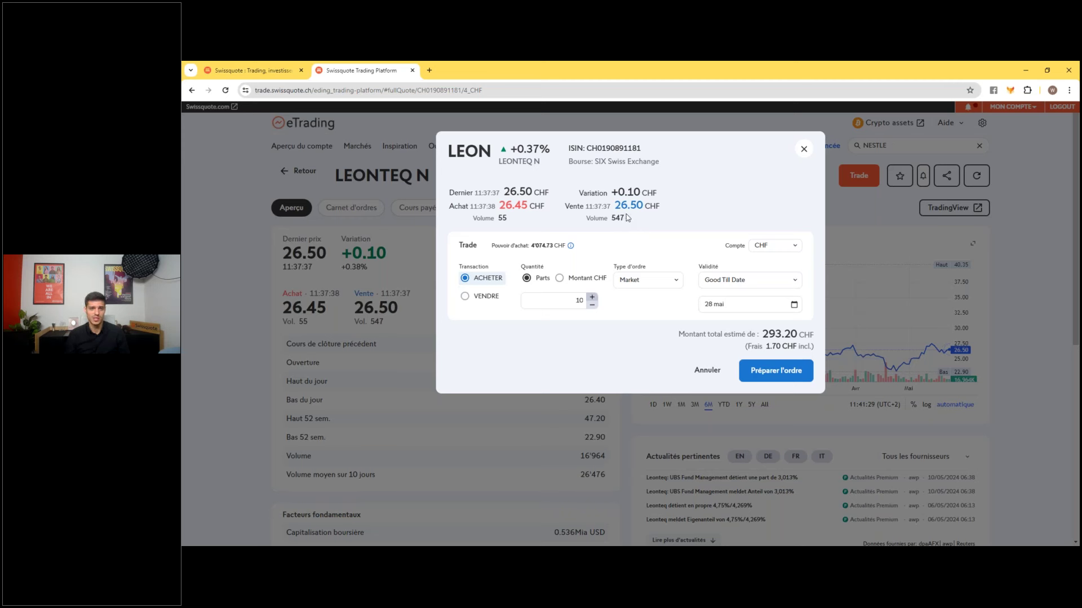
left_click_drag(615, 205, 643, 207)
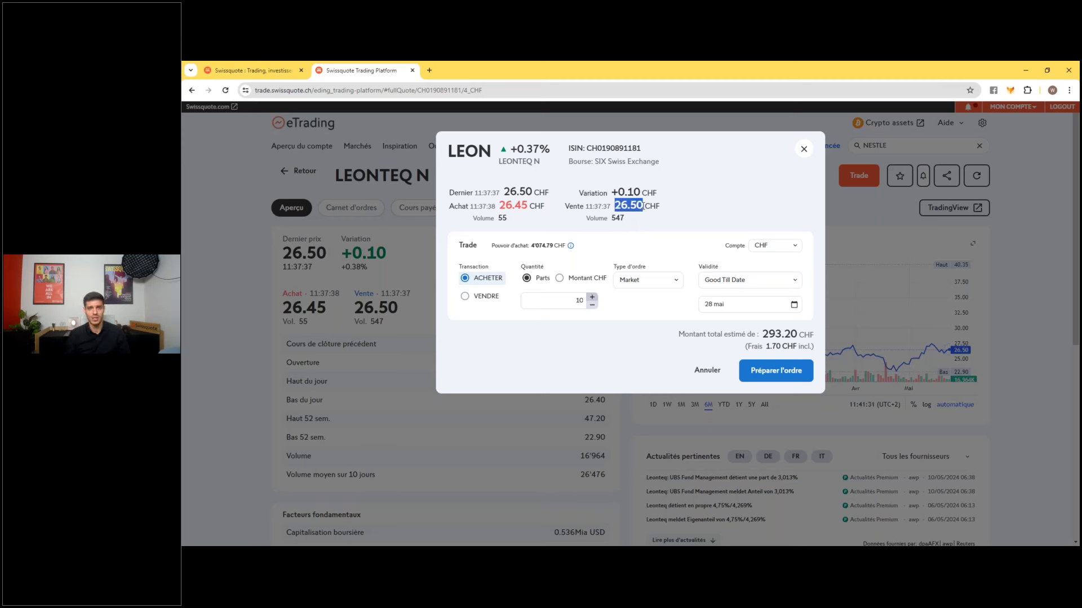
left_click(676, 202)
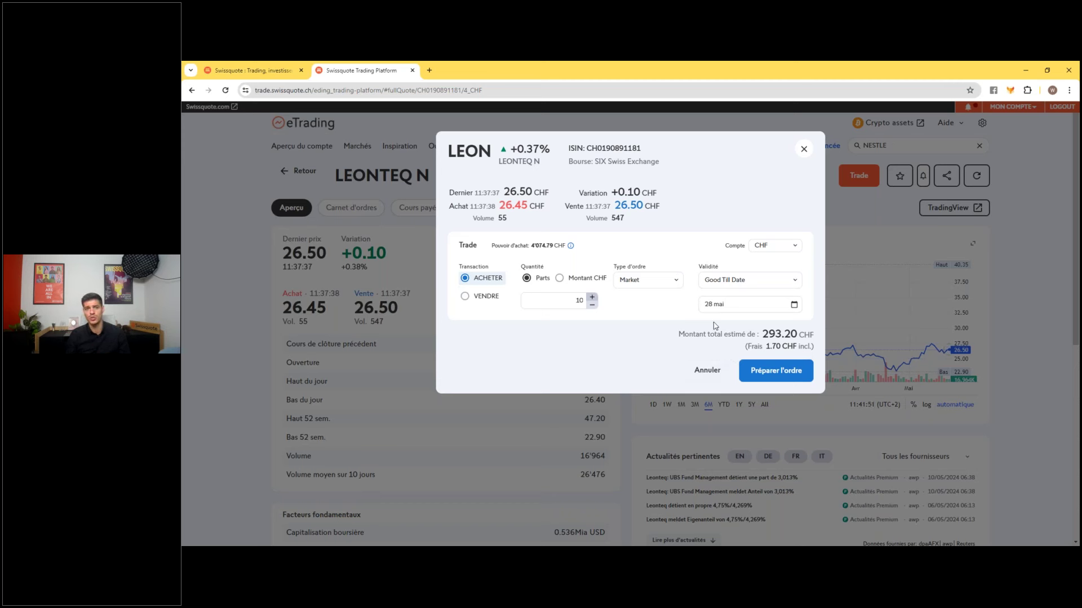
left_click_drag(614, 206, 642, 206)
left_click(631, 208)
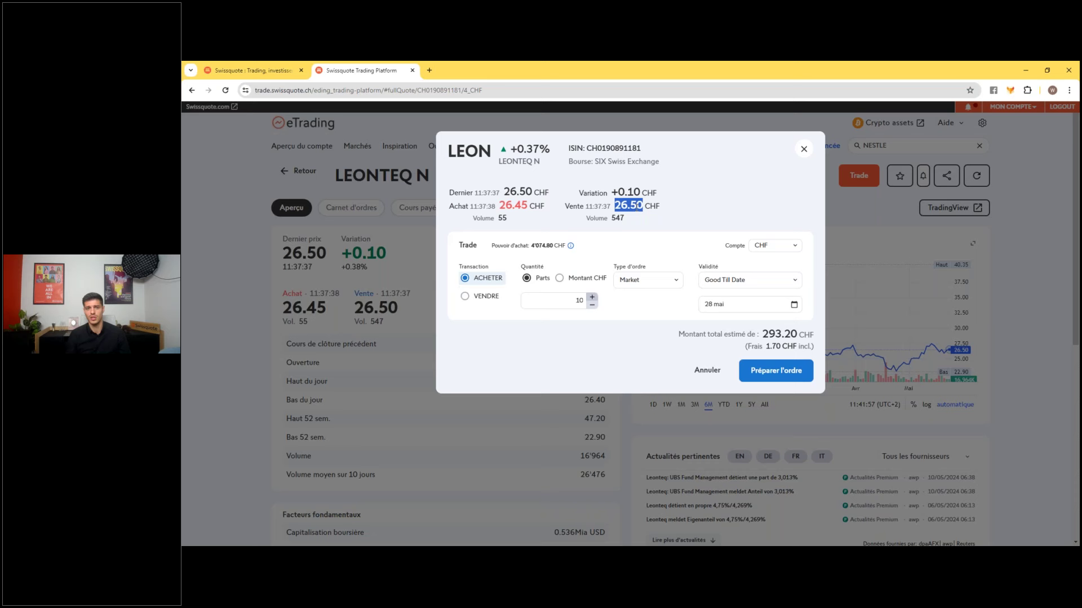
Step: Prepare and submit the LEONTEQ market buy order, and close its confirmation
left_click(776, 370)
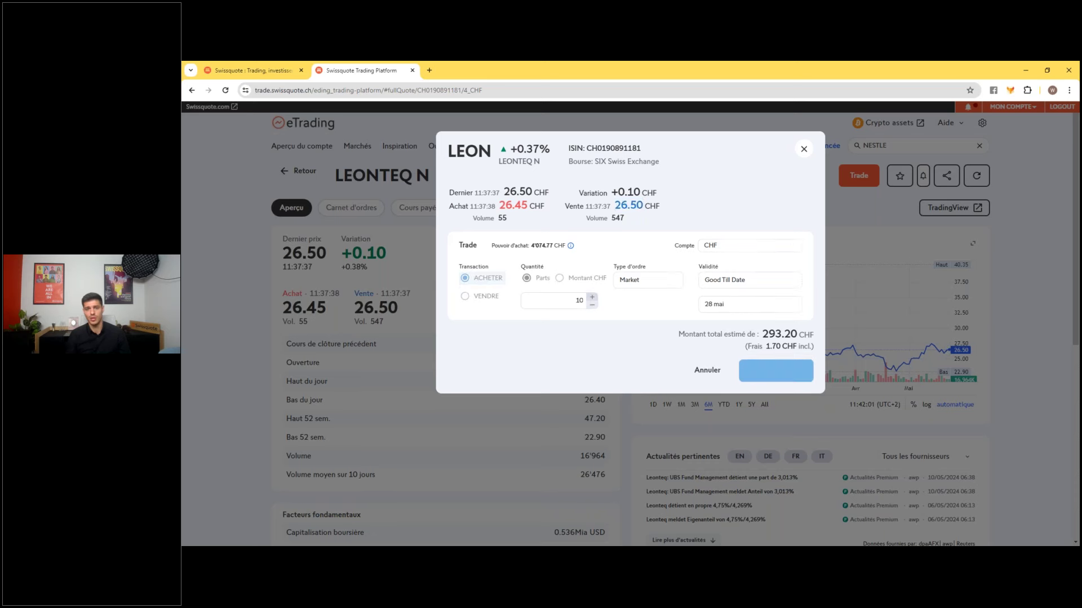
left_click(781, 372)
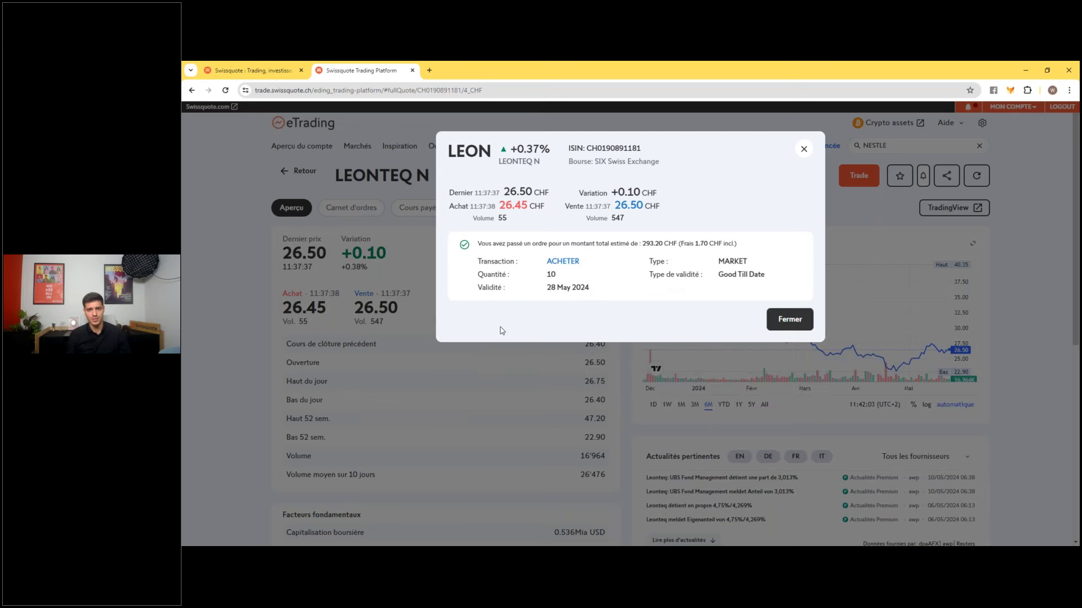
left_click(785, 321)
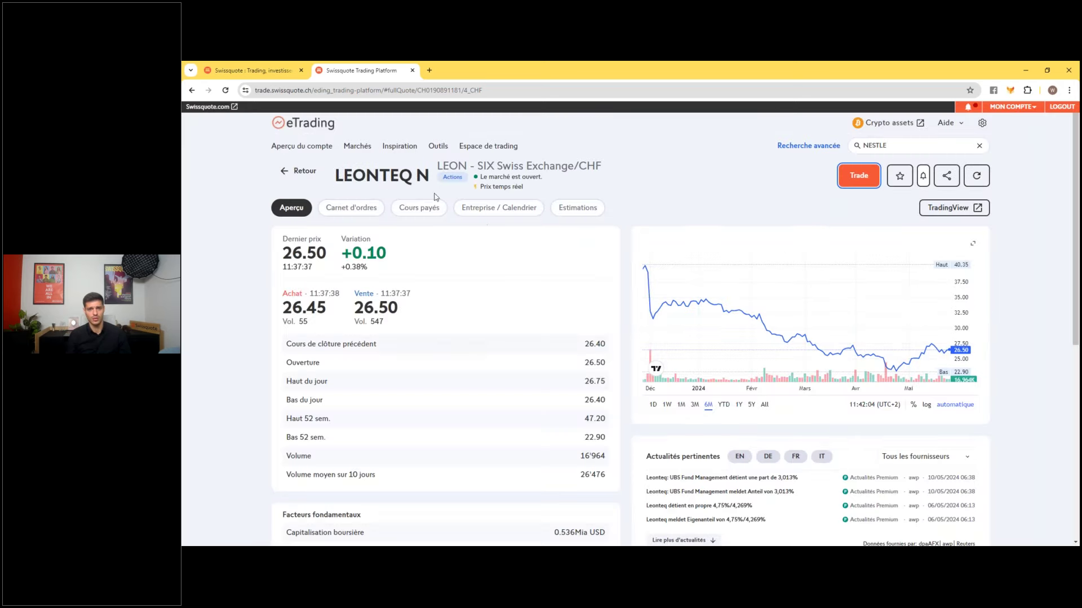
Step: Check the LEON order's price and execution status among the orders in the account overview
left_click(300, 171)
left_click(285, 147)
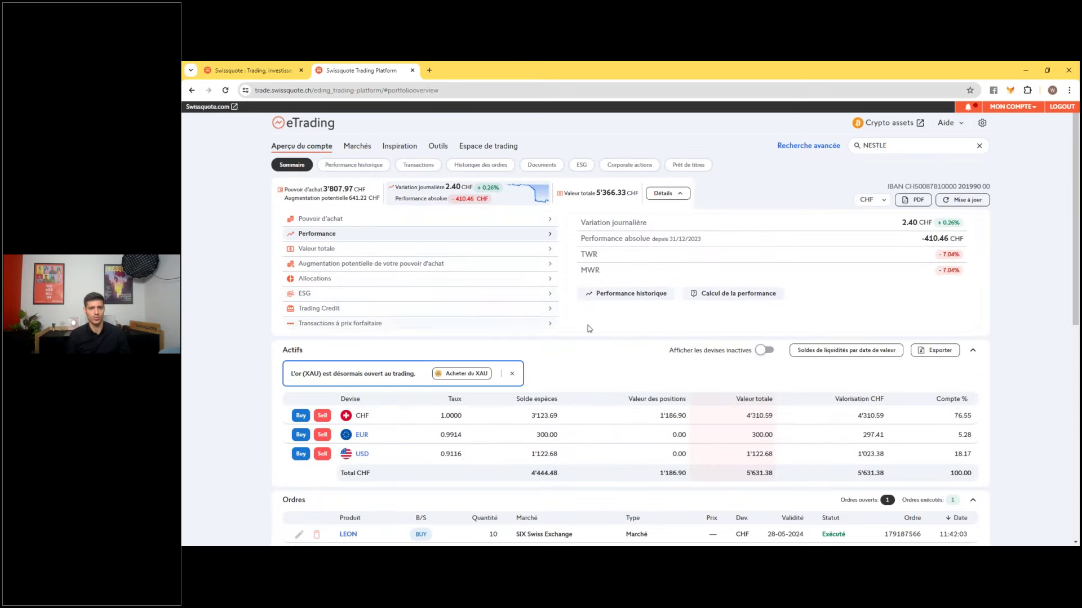
scroll(522, 422, "down", 2)
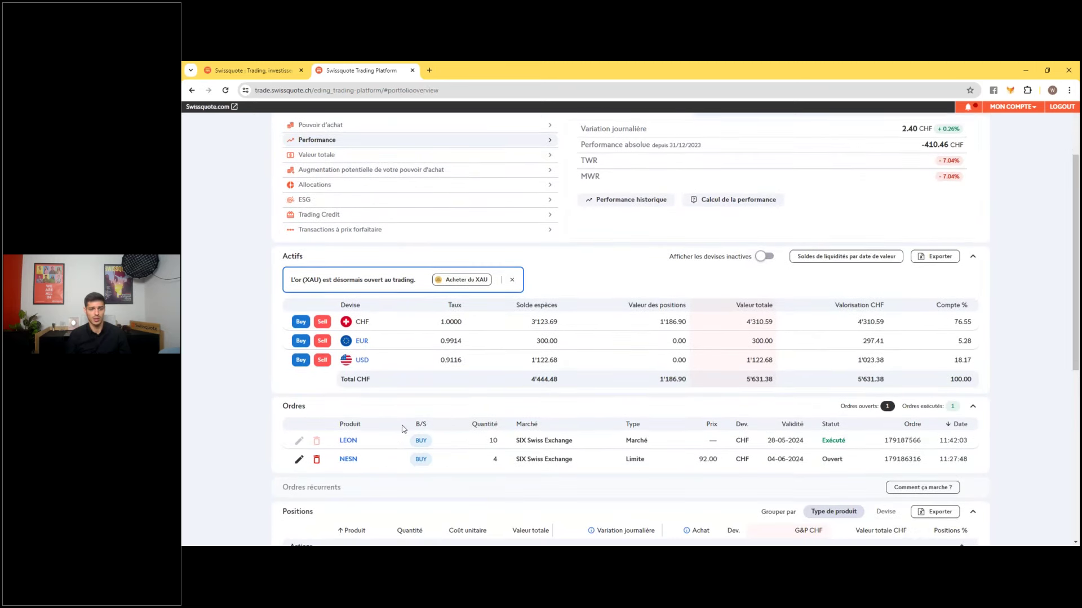
scroll(406, 430, "down", 1)
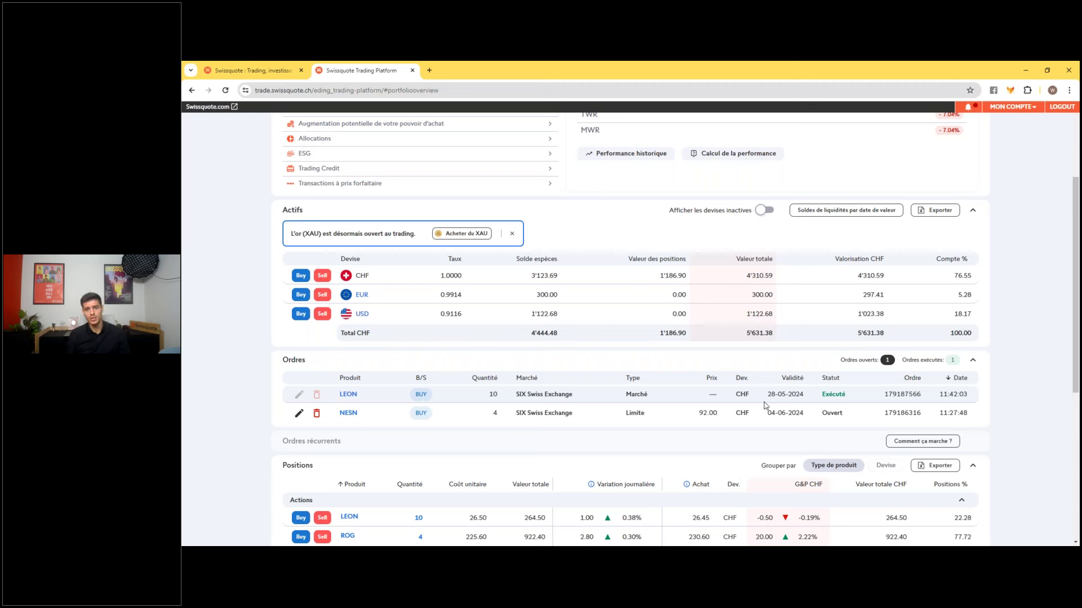
double_click(716, 395)
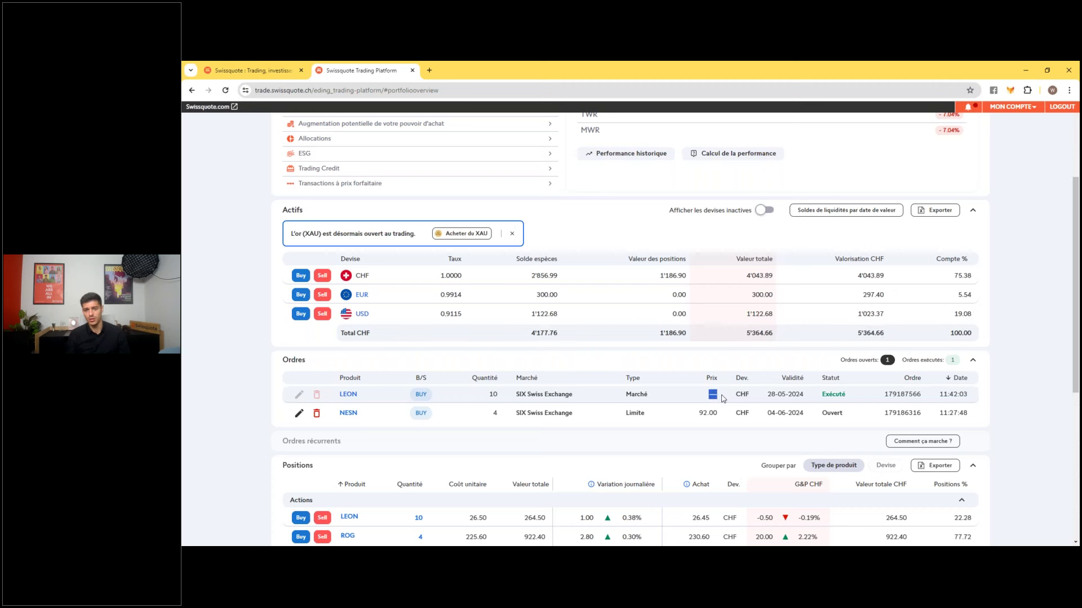
left_click(724, 398)
left_click_drag(823, 398, 858, 398)
left_click(582, 398)
Step: Examine the LEON entry in the account's positions, highlighting its unit cost
scroll(440, 390, "down", 1)
scroll(440, 389, "down", 3)
left_click_drag(467, 425, 484, 425)
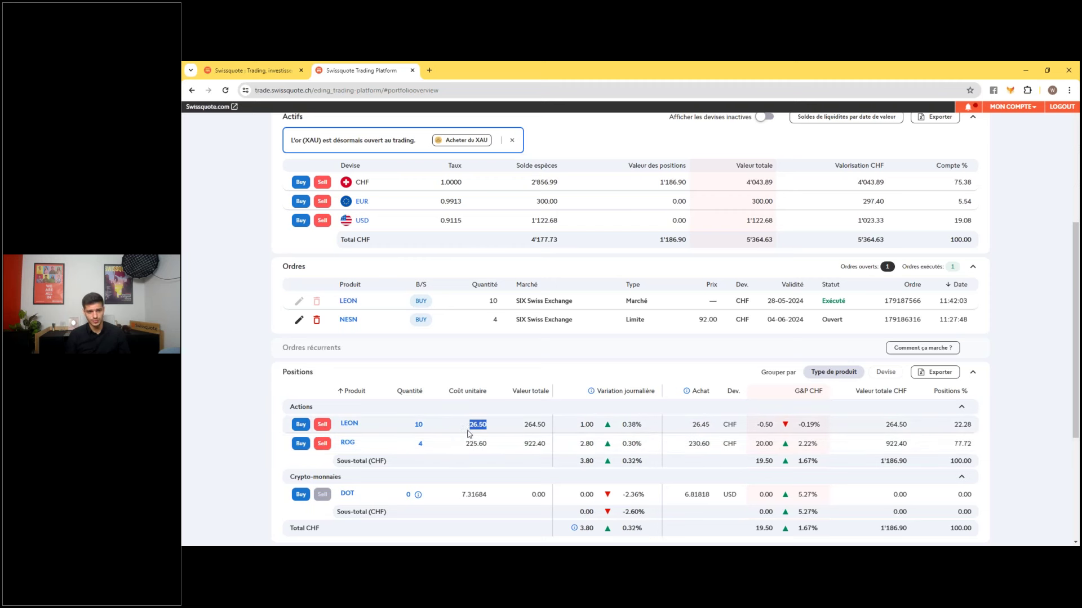
left_click(488, 427)
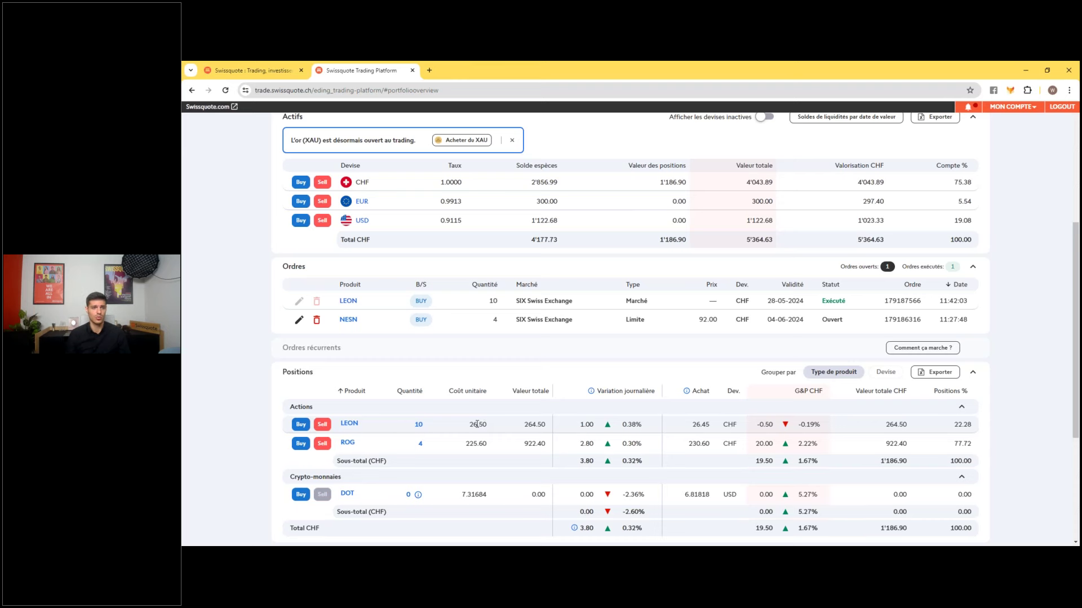
Step: Return from the account overview to the markets section
scroll(477, 424, "up", 5)
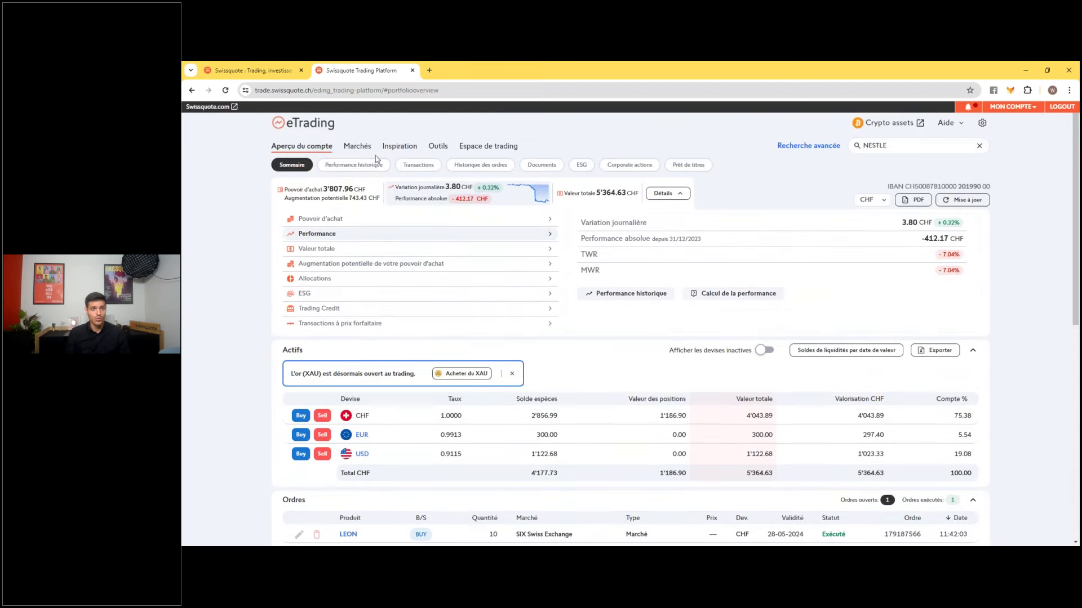
left_click(361, 150)
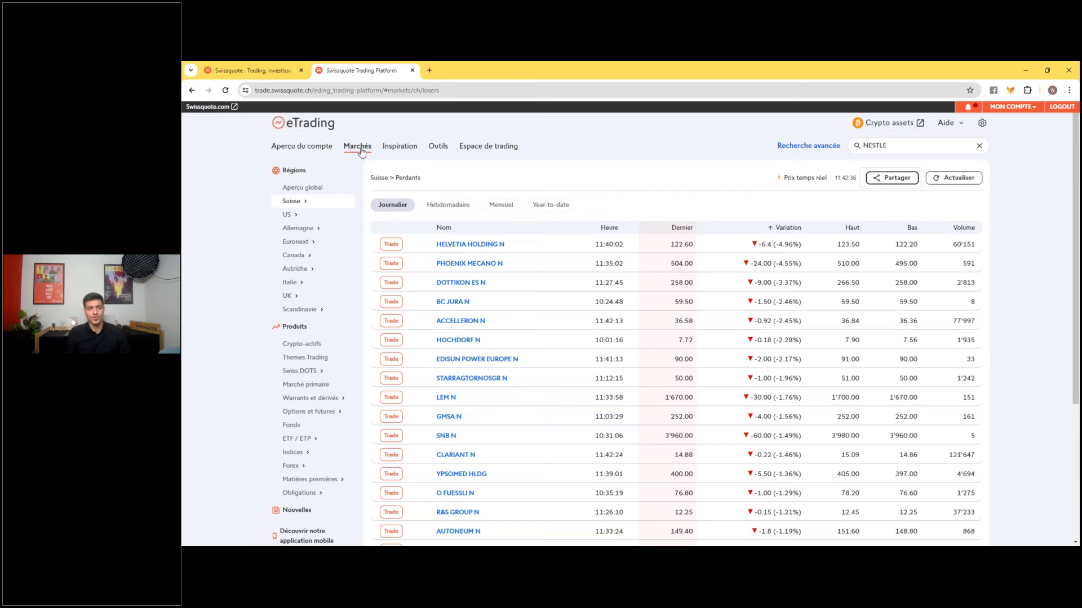
Step: Switch to a new browser window and open the public Swissquote website
key("alt+Tab")
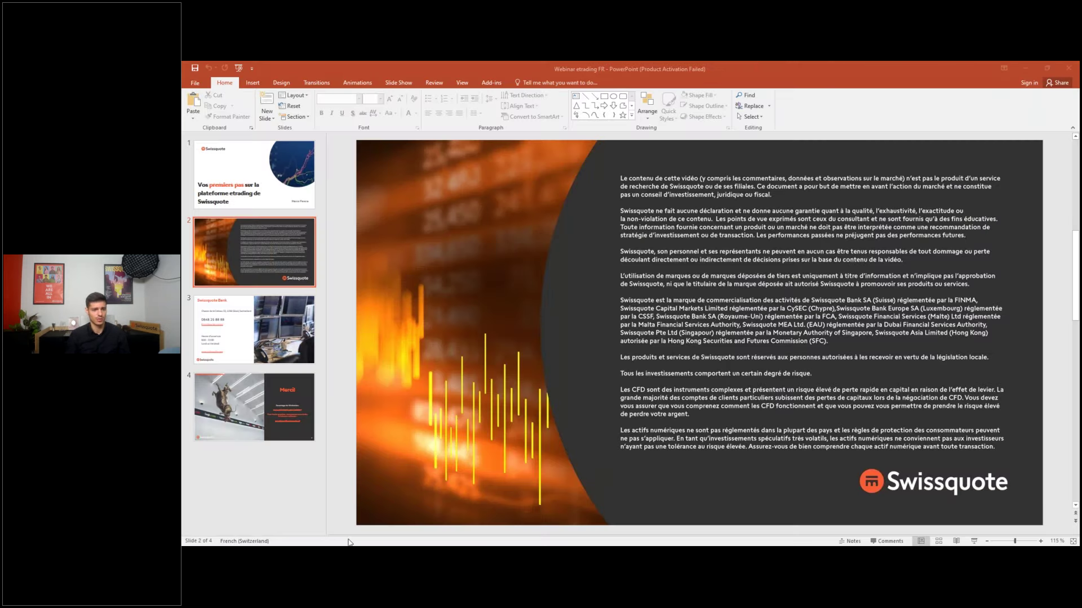
key("alt+Tab")
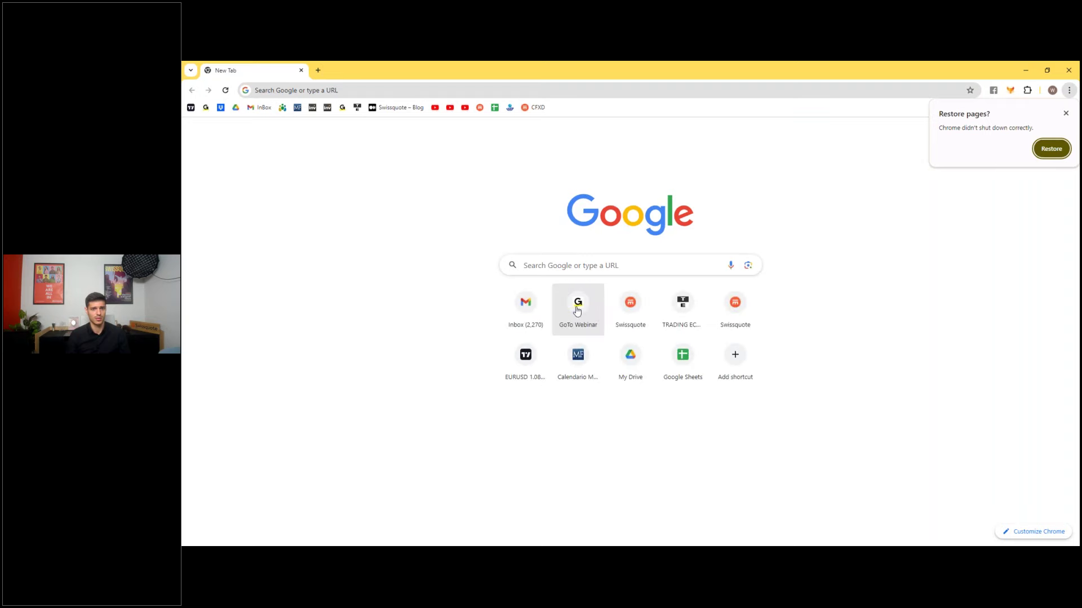
left_click(631, 307)
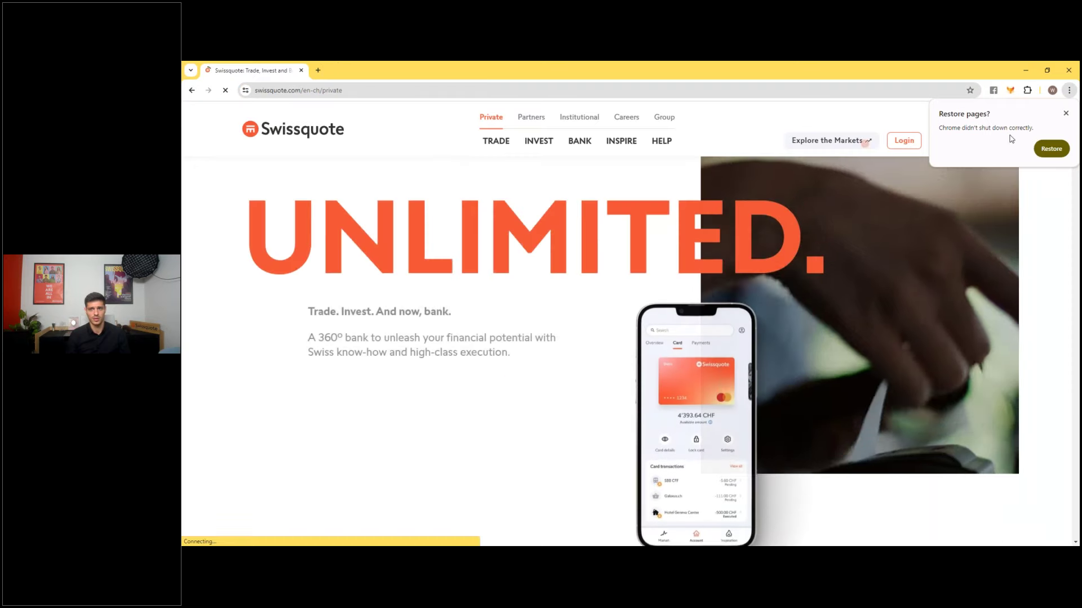
Step: Restore the previously open browser pages and review the assets, orders and positions in the trading platform's account overview
left_click(1051, 149)
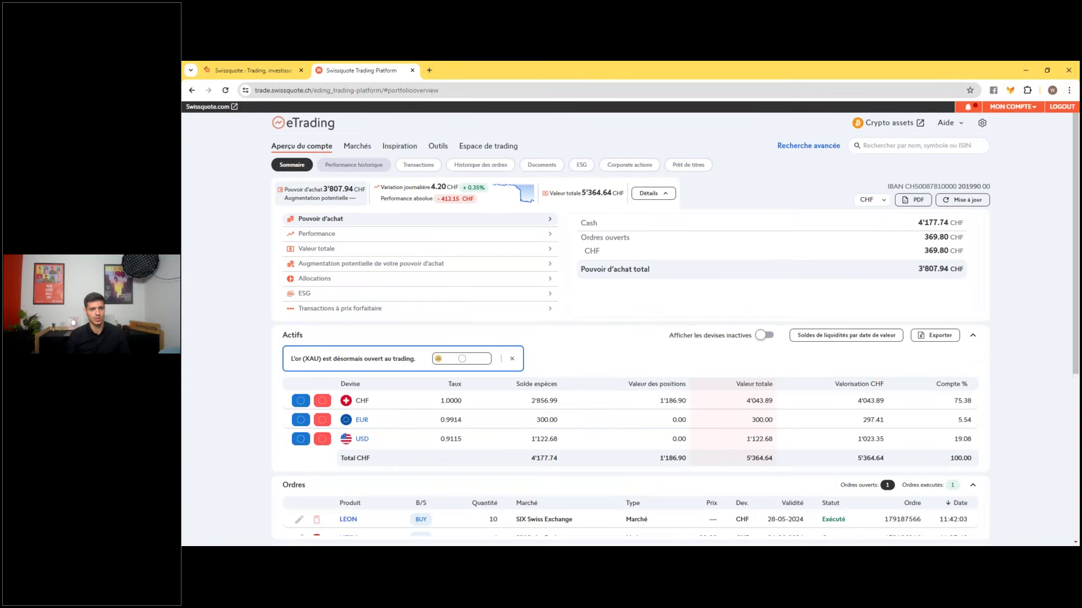
scroll(462, 280, "down", 2)
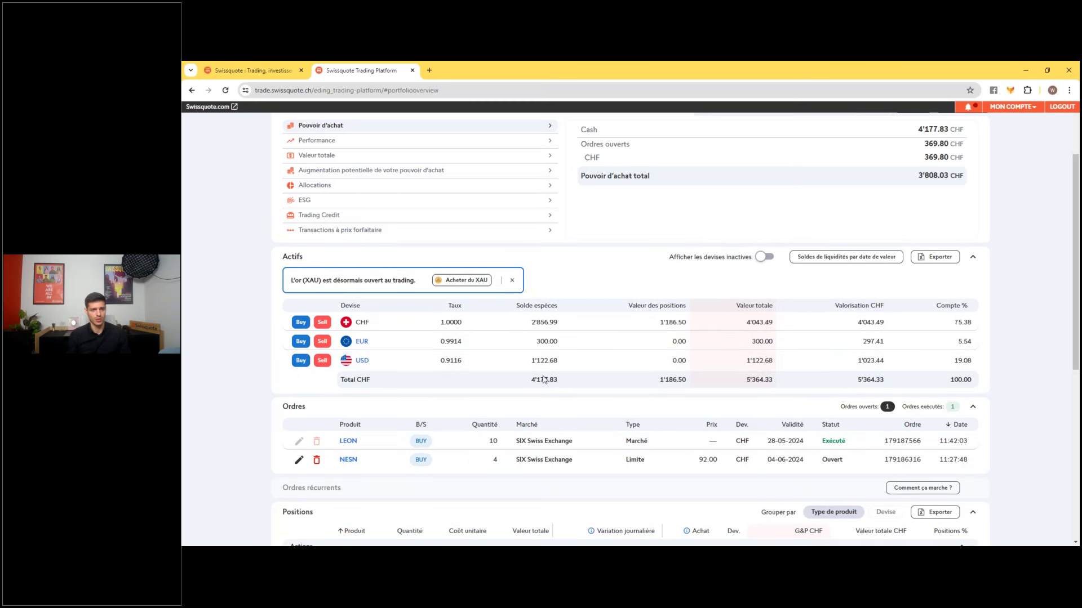
scroll(552, 382, "down", 1)
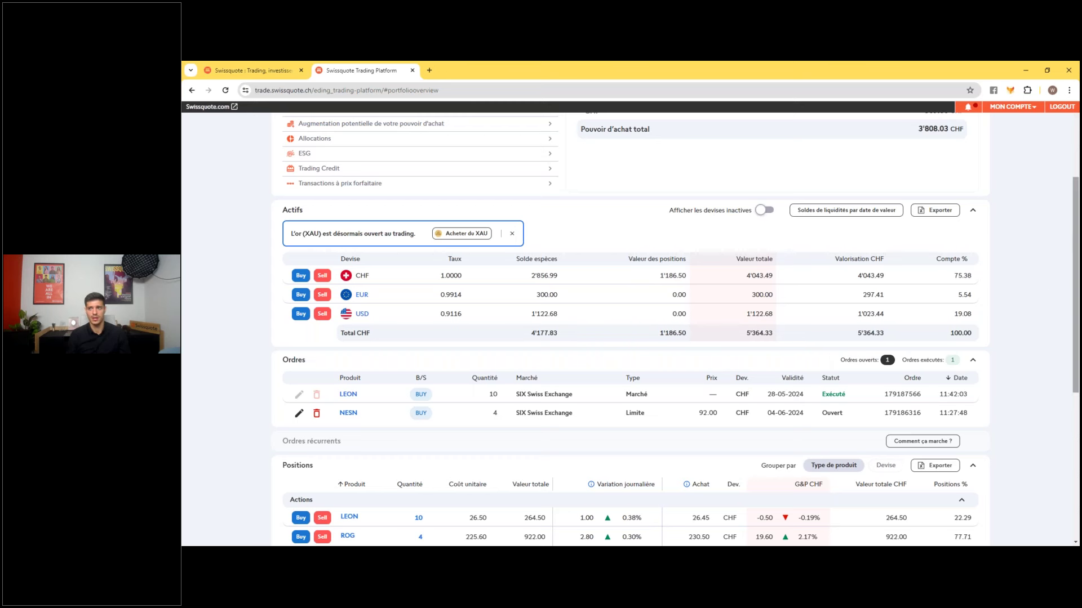
scroll(476, 387, "up", 3)
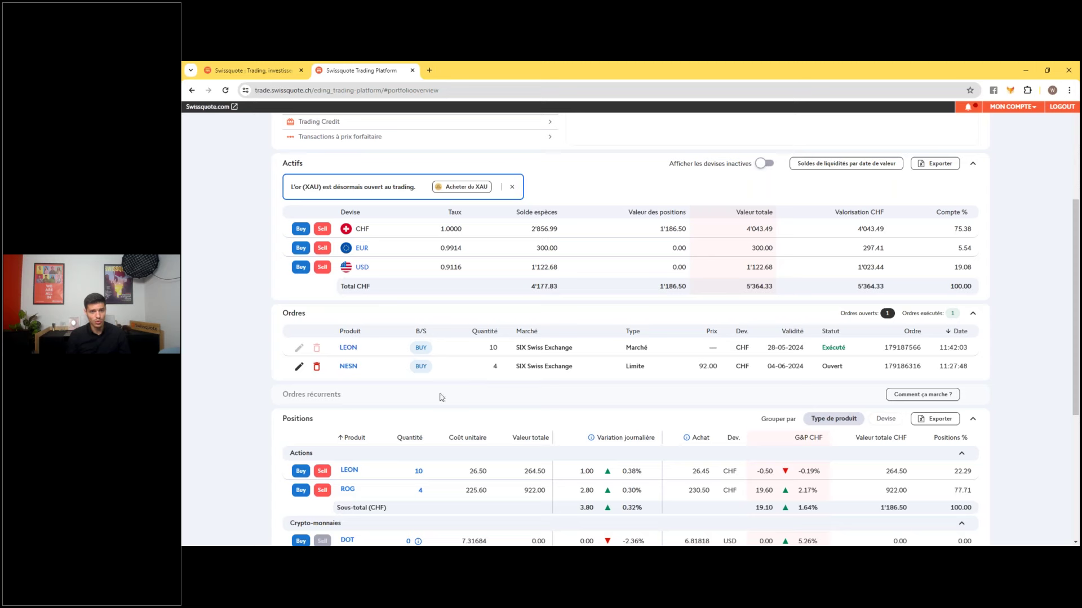
Step: Open the markets overview and look through the Swiss market categories, the daily index overview and the news section
left_click(360, 147)
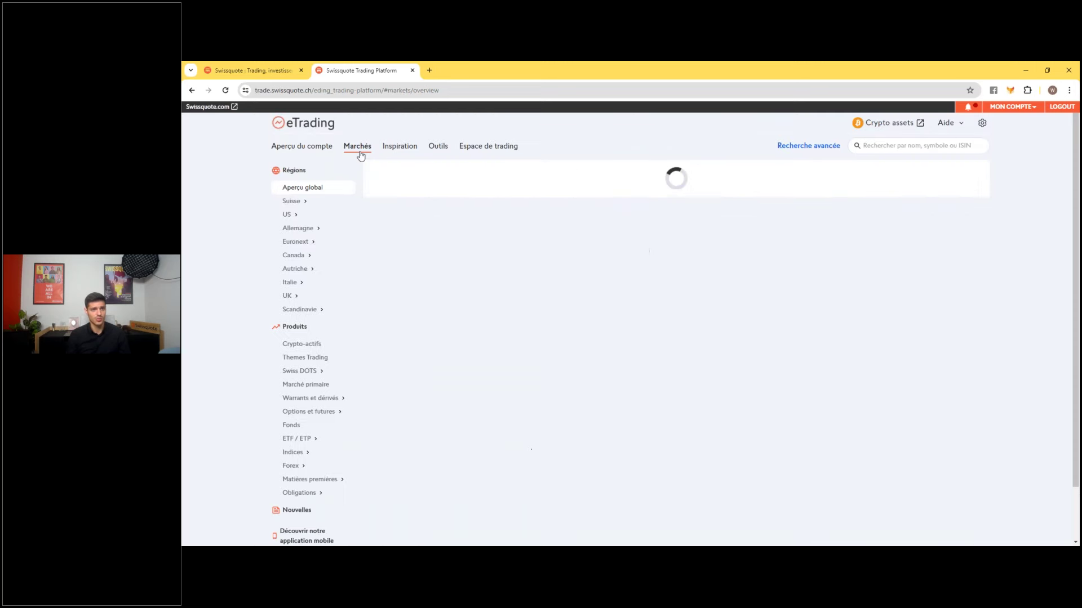
left_click(310, 204)
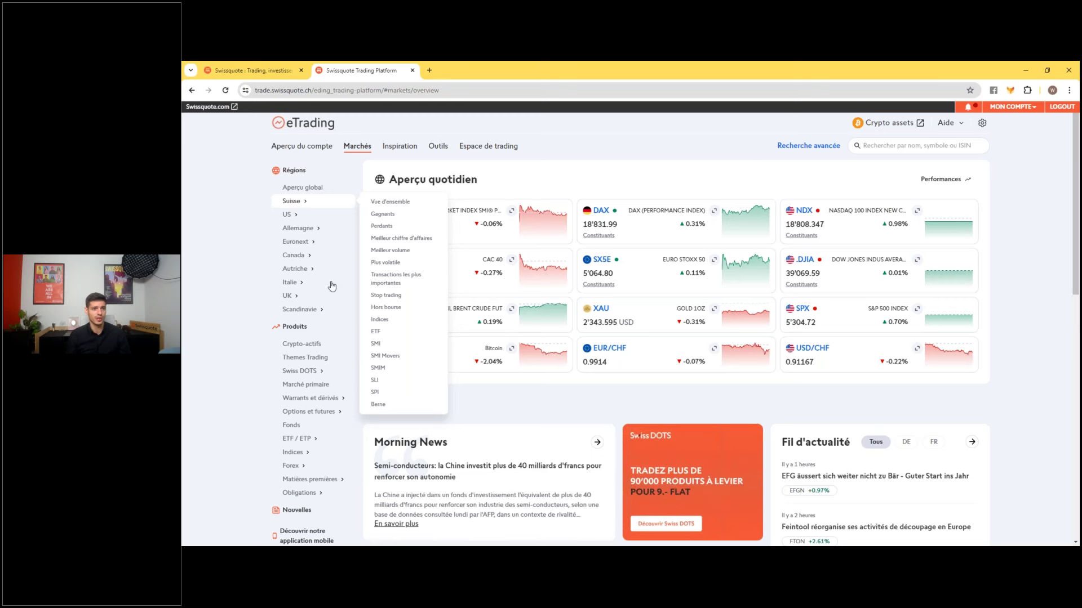
scroll(338, 338, "down", 1)
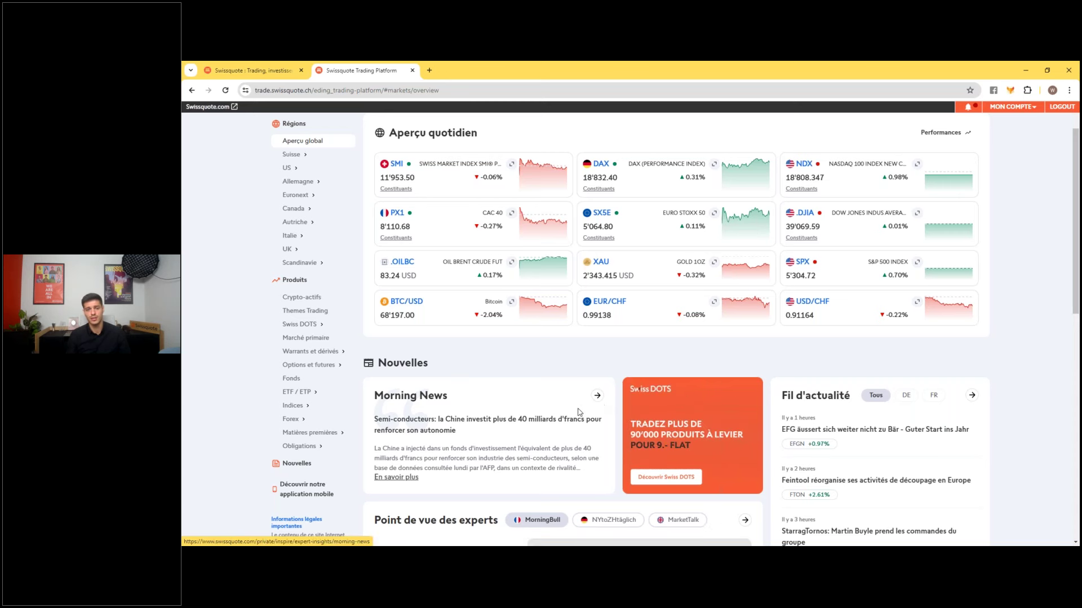
scroll(550, 373, "down", 1)
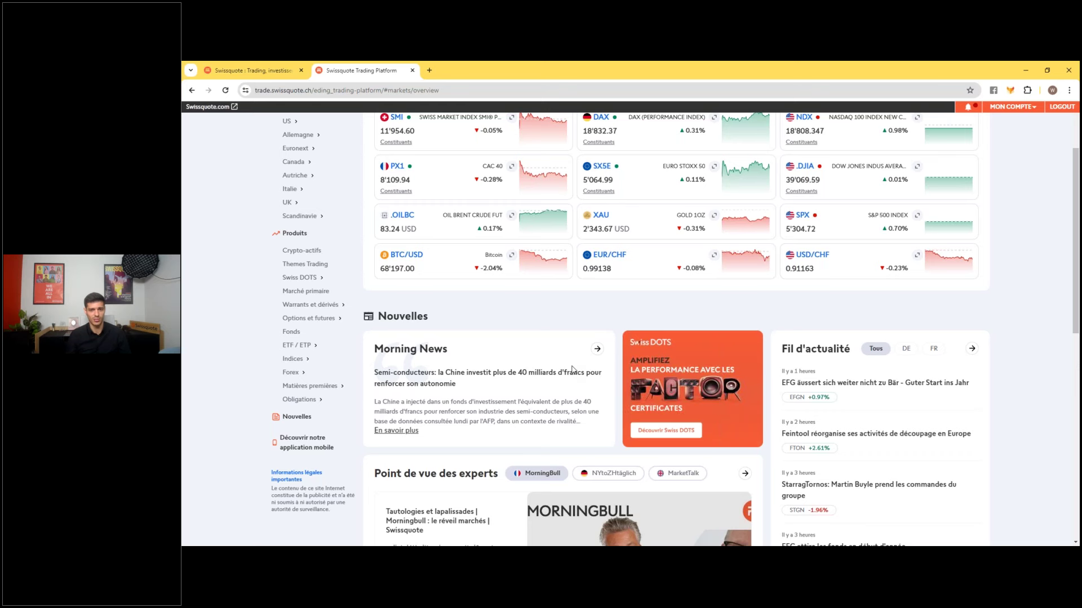
scroll(482, 357, "up", 2)
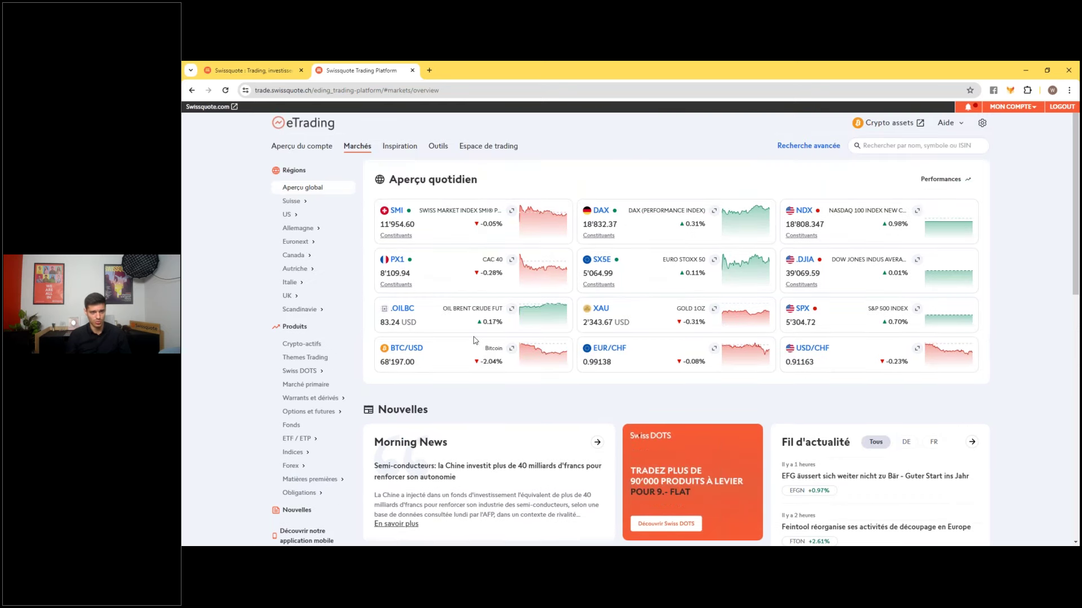
Step: On the ESG inspiration page, include Réduction des émissions, Innovation écologique, Bien-être des collaborateurs, Responsabilité du produit, Droits humains and Stratégie durable
left_click(397, 148)
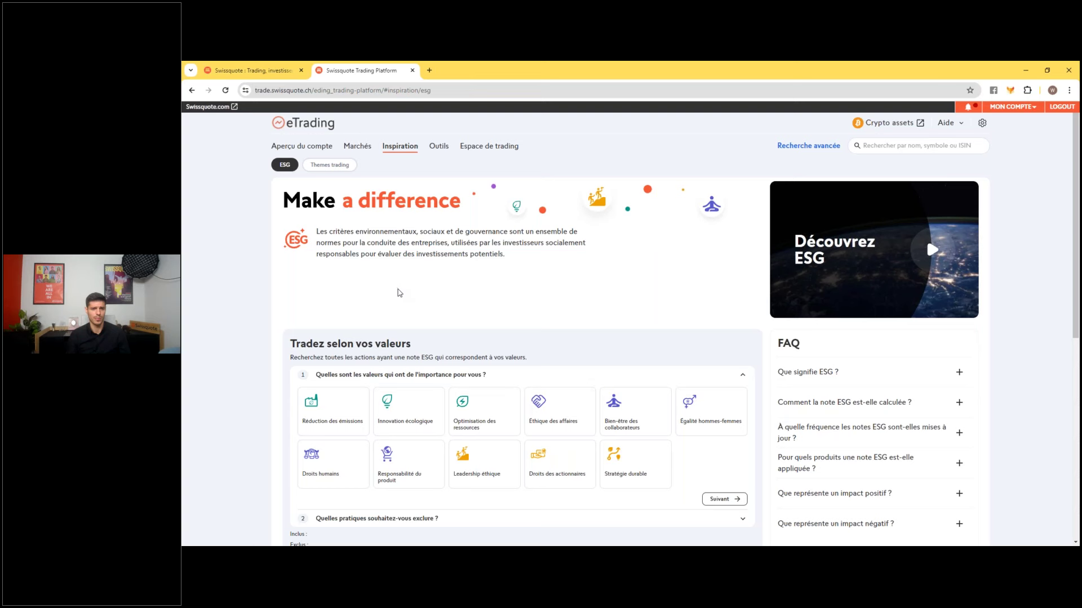
scroll(389, 304, "down", 2)
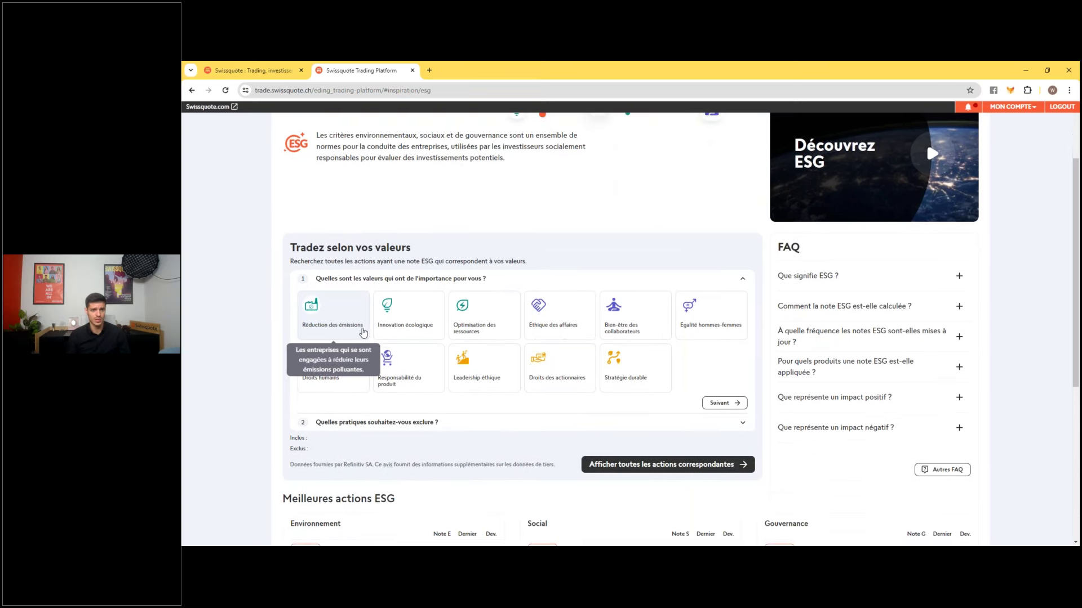
scroll(363, 332, "down", 1)
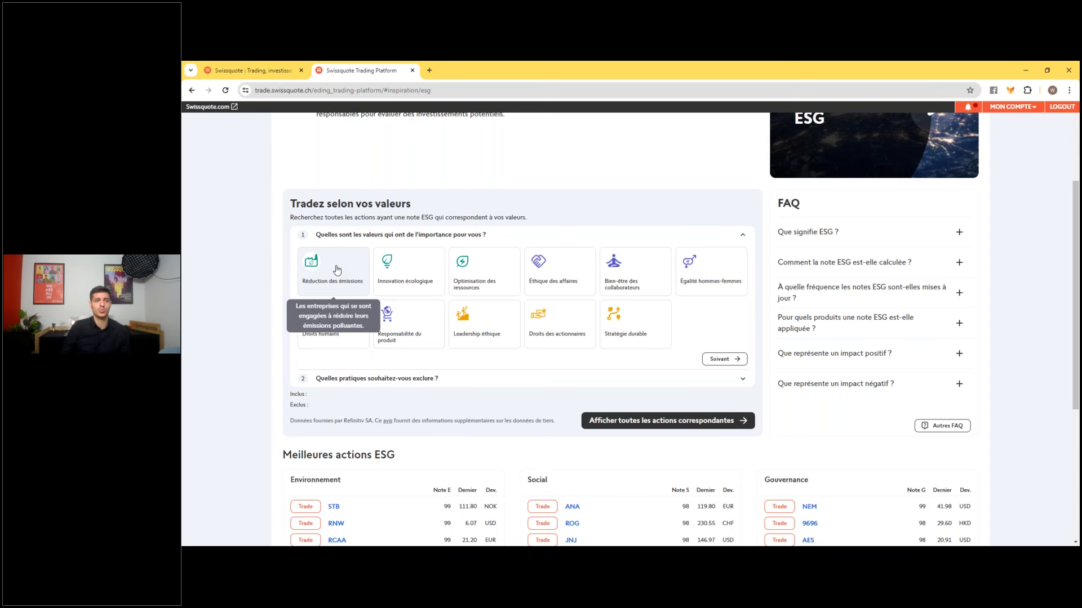
left_click(337, 271)
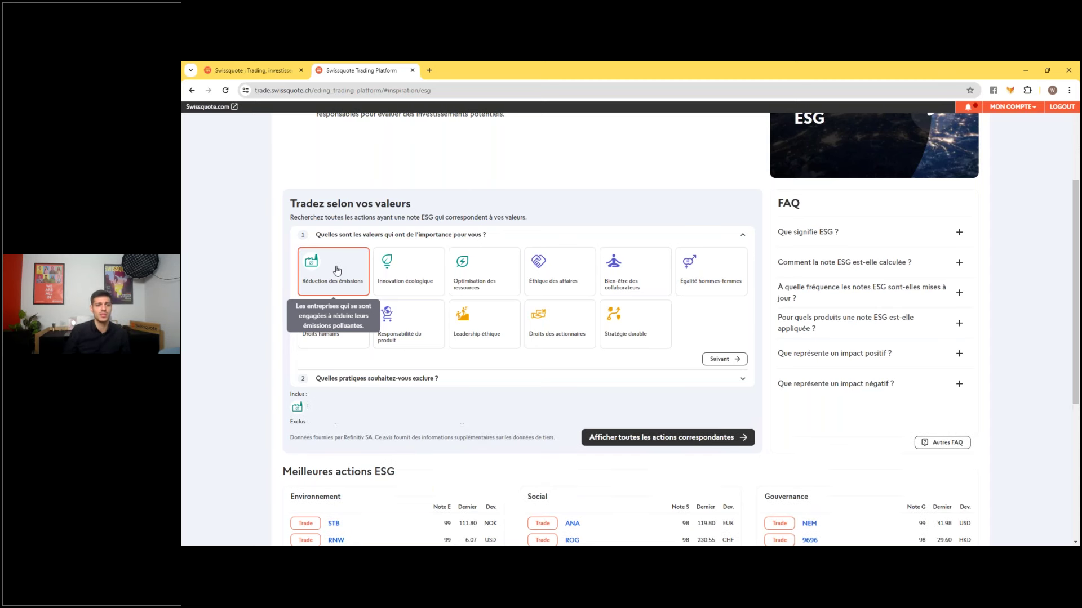
left_click(397, 276)
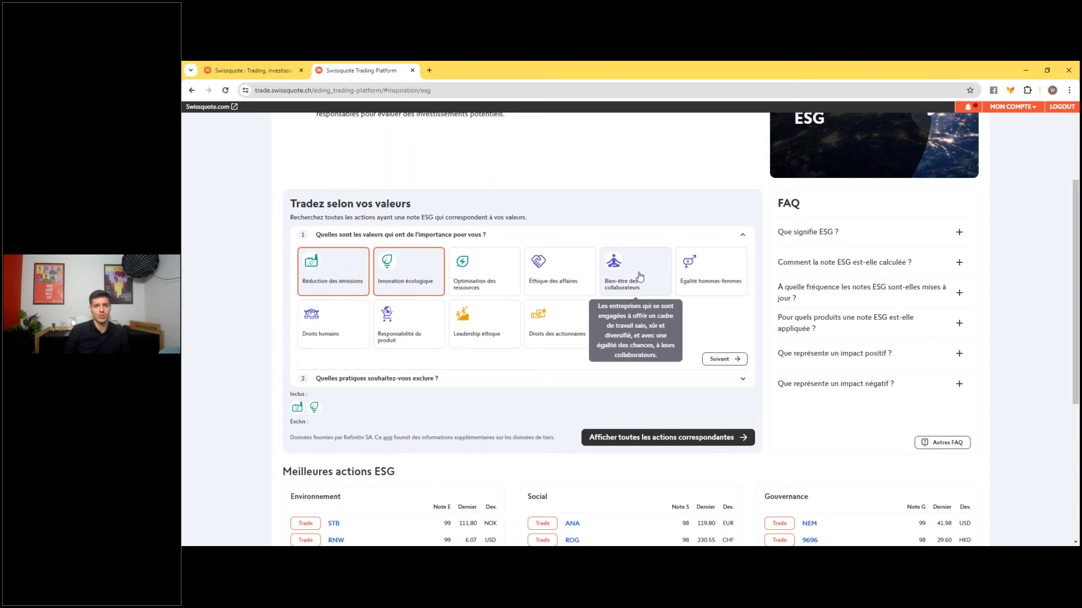
left_click(640, 276)
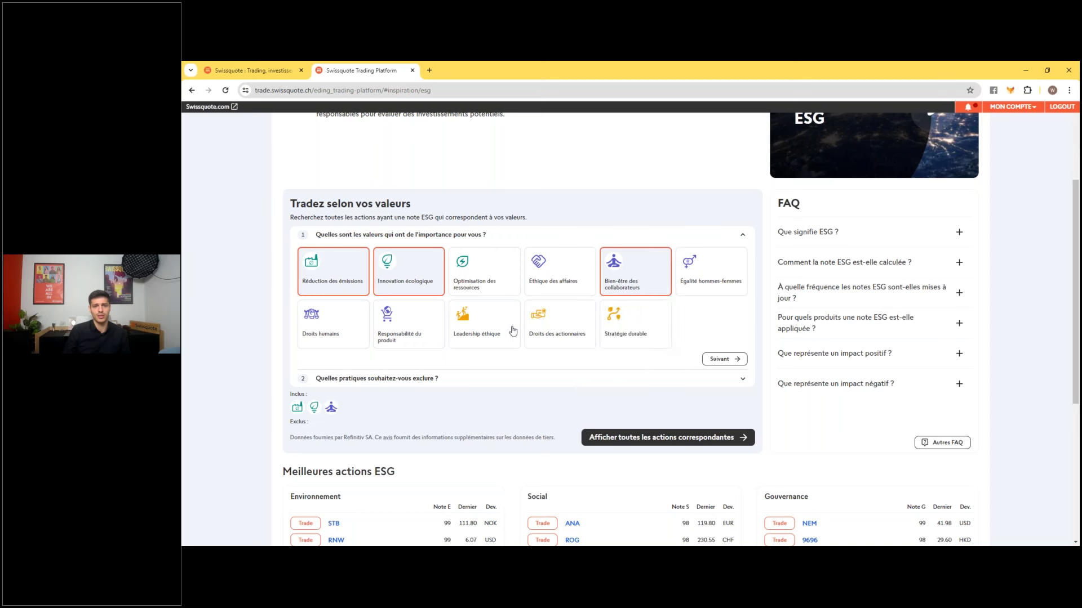
left_click(402, 338)
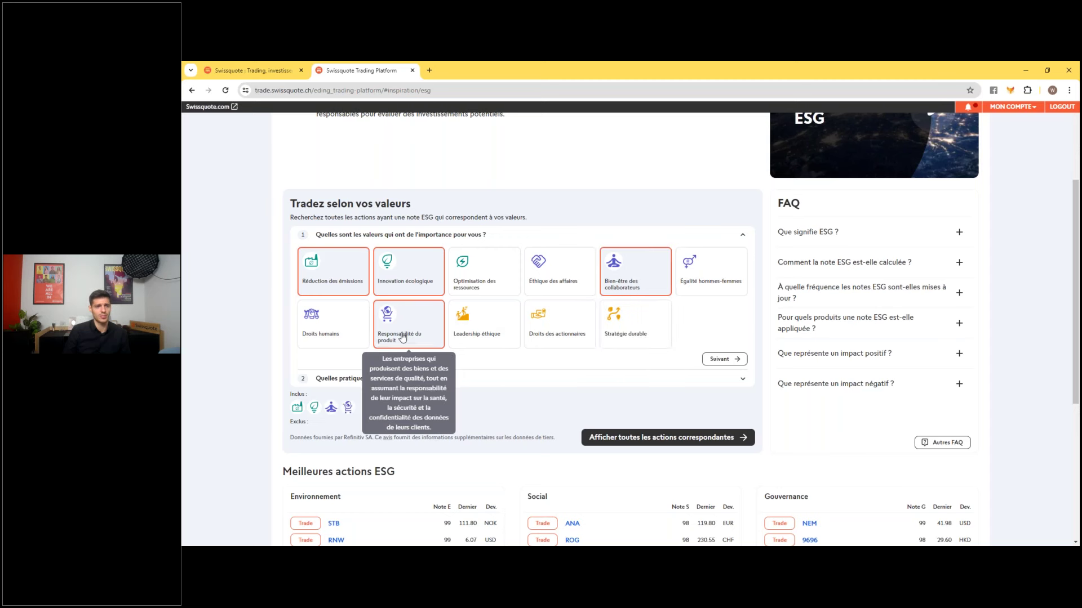
left_click(339, 338)
left_click(624, 329)
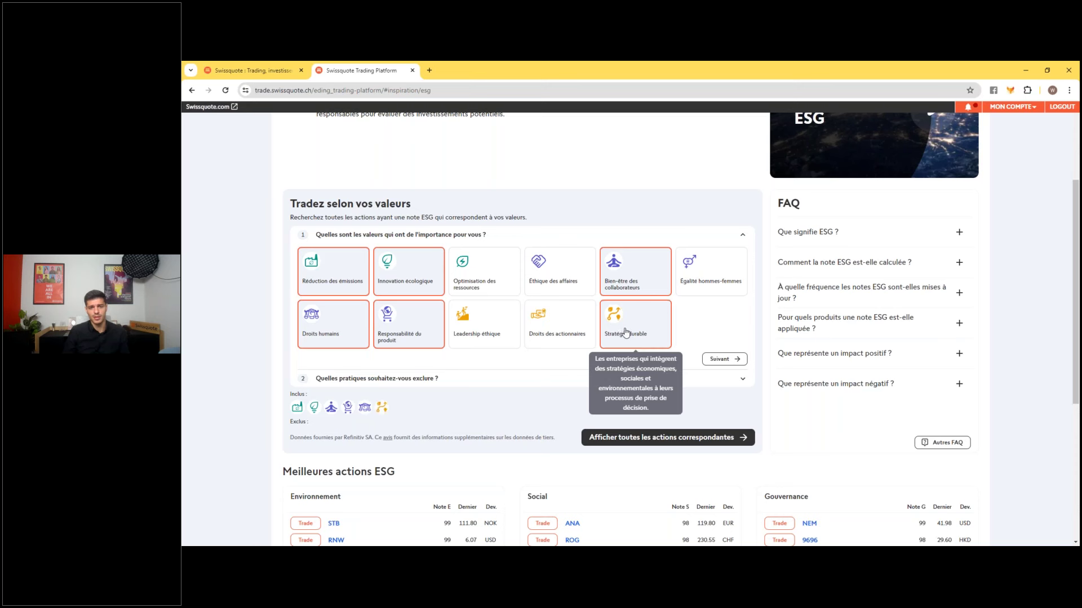
Step: Continue to the practices to exclude and select Nucléaire, Produits agrochimiques and Armes
left_click(727, 360)
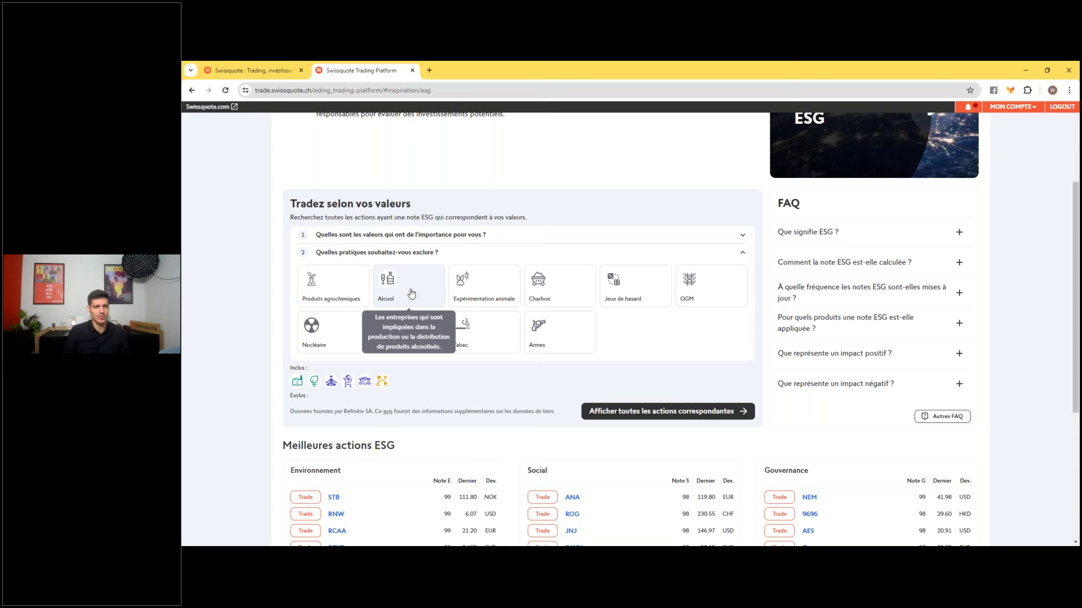
mouse_move(509, 303)
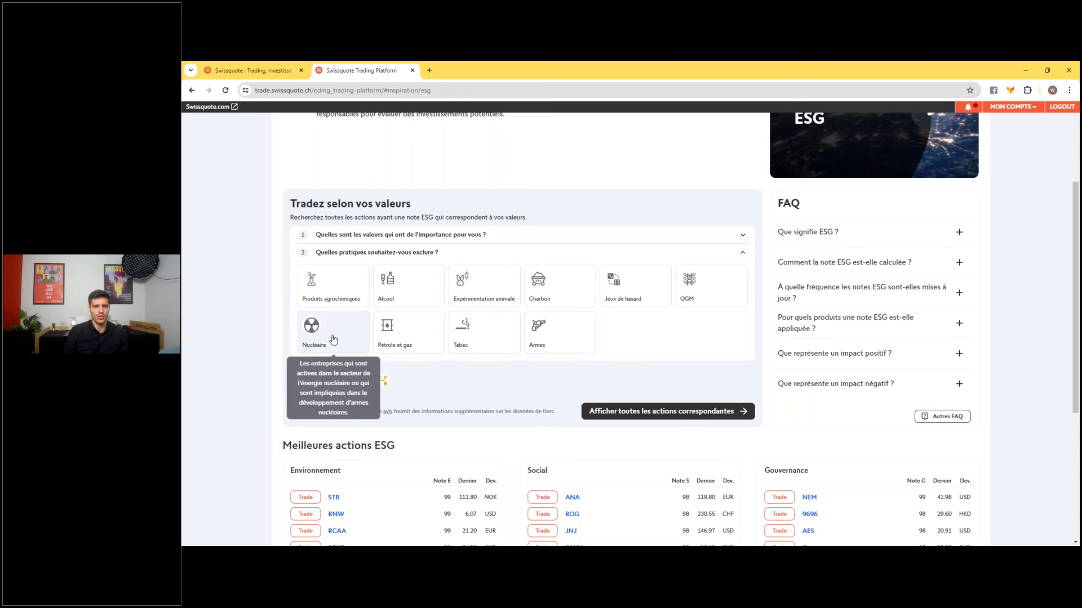
left_click(311, 332)
double_click(537, 344)
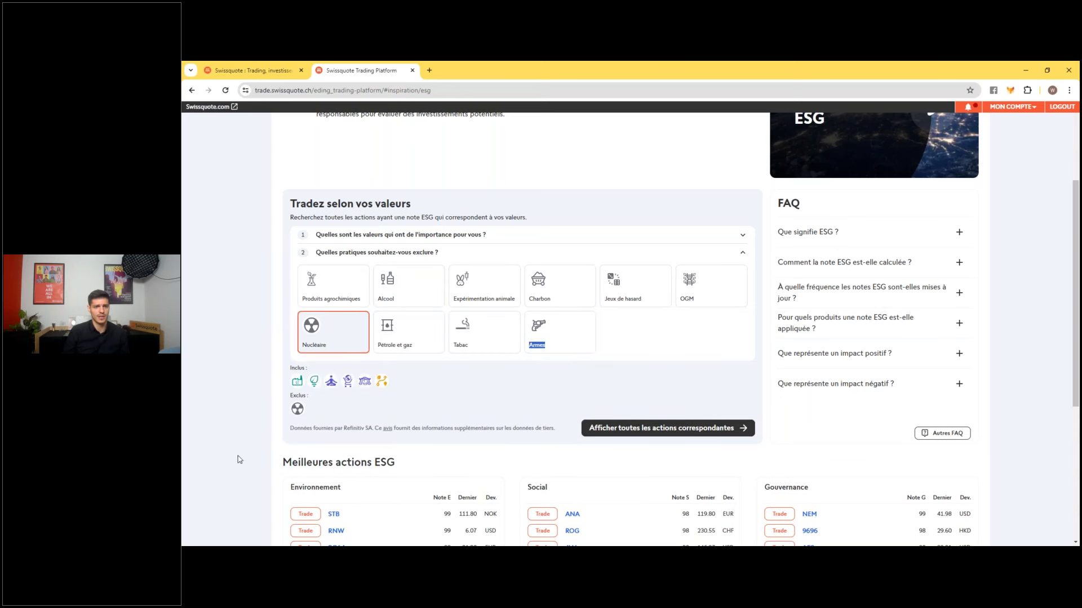
mouse_move(334, 305)
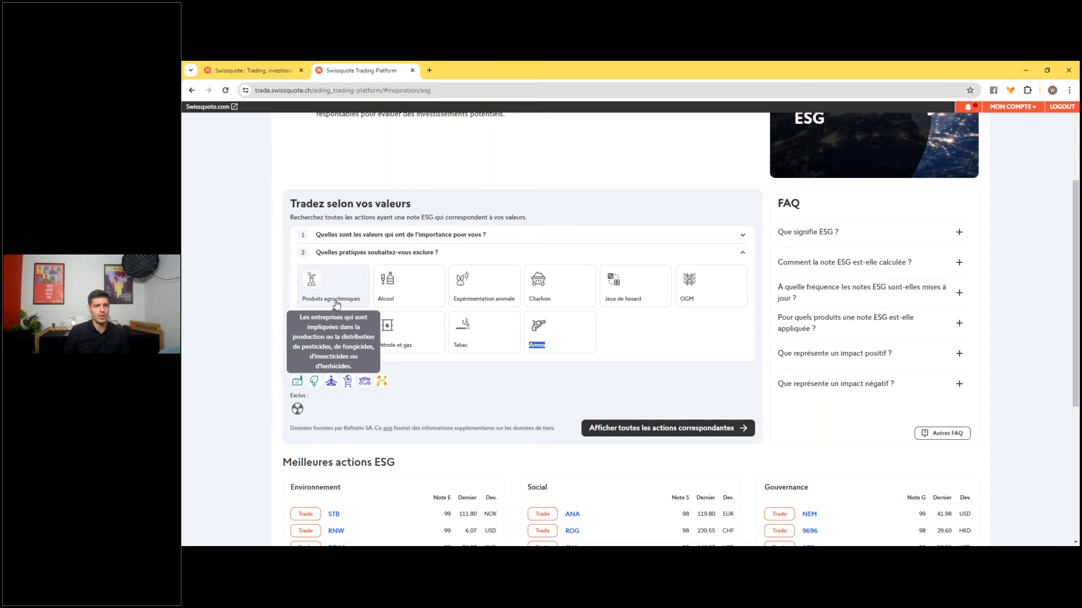
left_click(336, 304)
left_click(551, 332)
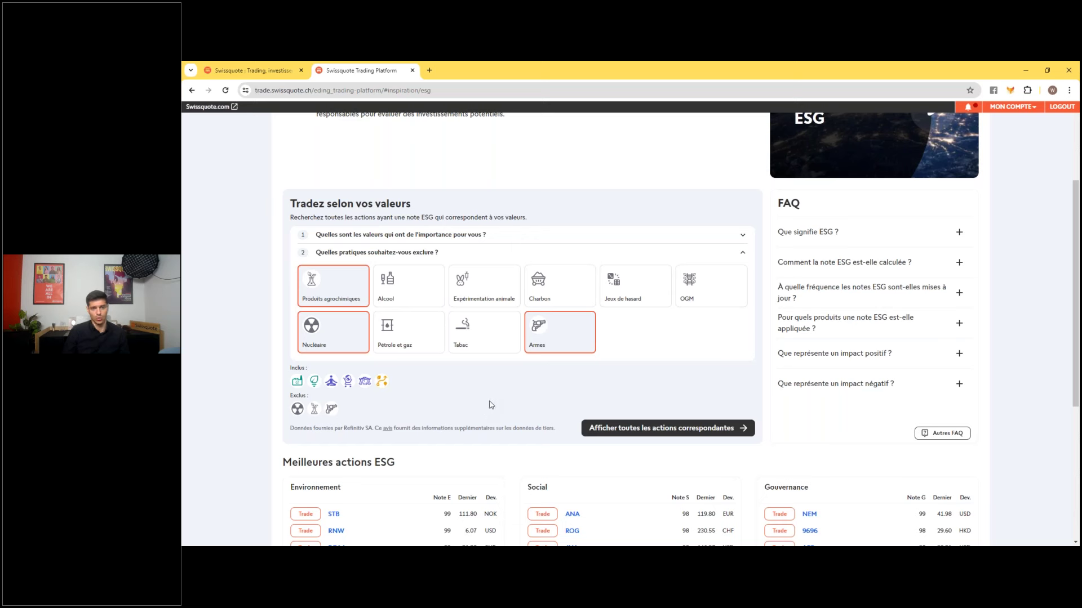
Step: Show all stocks matching the chosen ESG criteria and review their ESG scores and impacts in the scanner
left_click(655, 432)
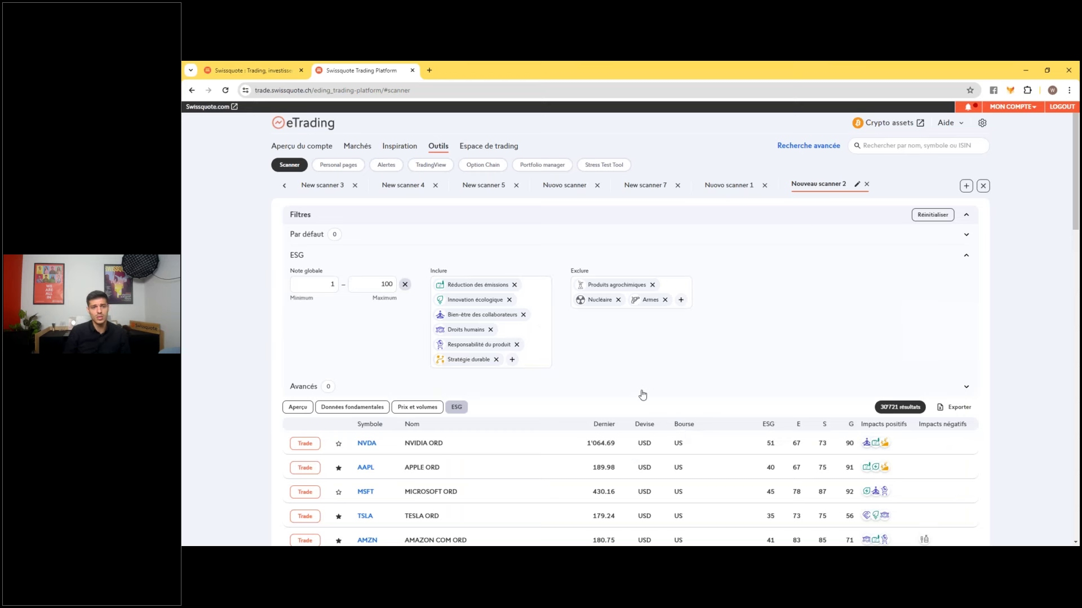
scroll(642, 394, "down", 1)
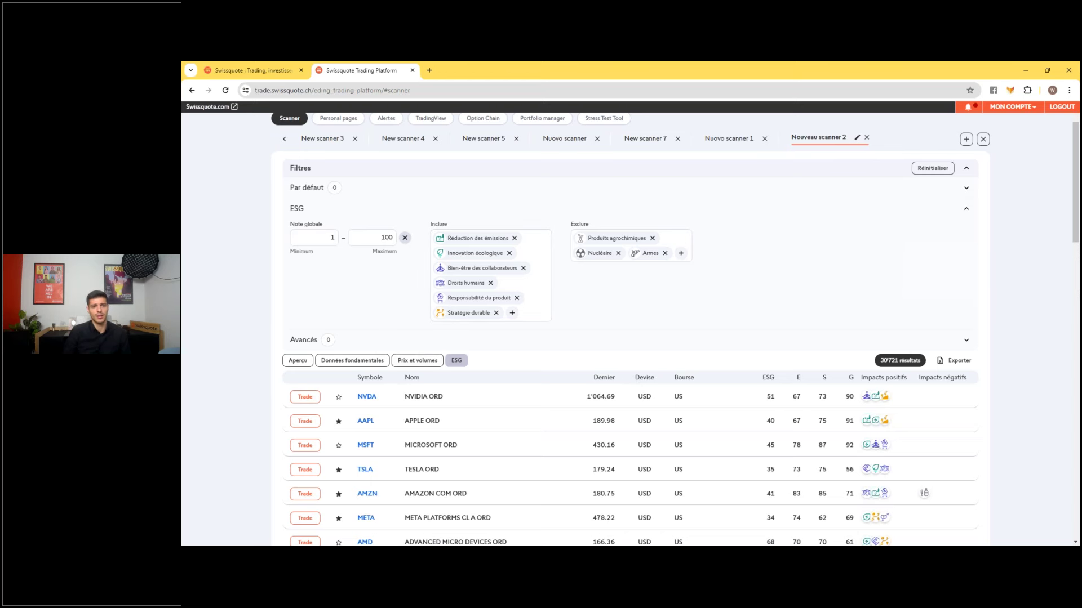
scroll(575, 343, "down", 1)
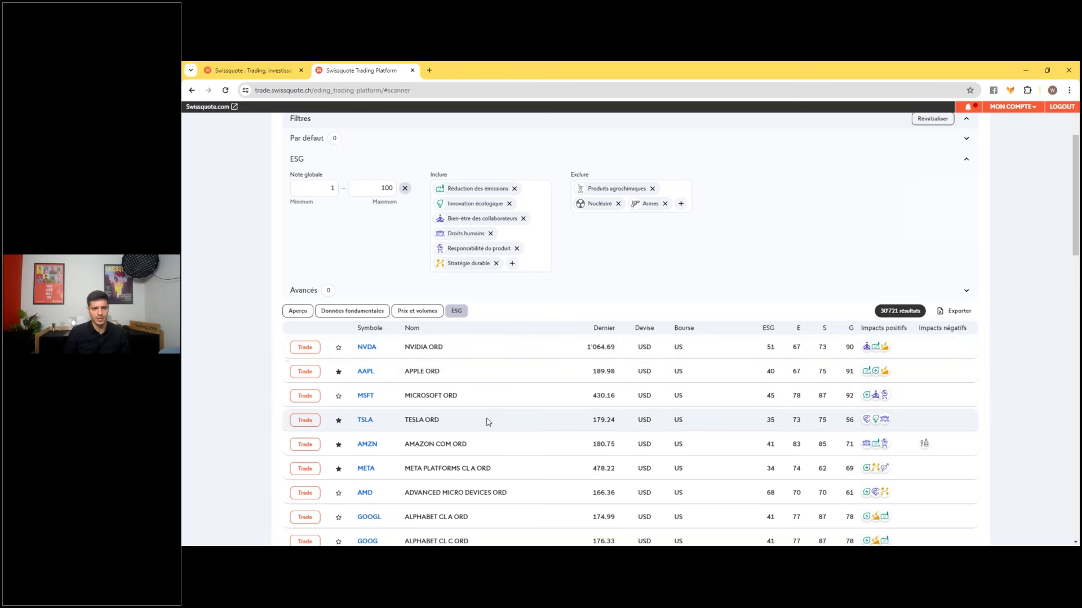
scroll(492, 425, "down", 1)
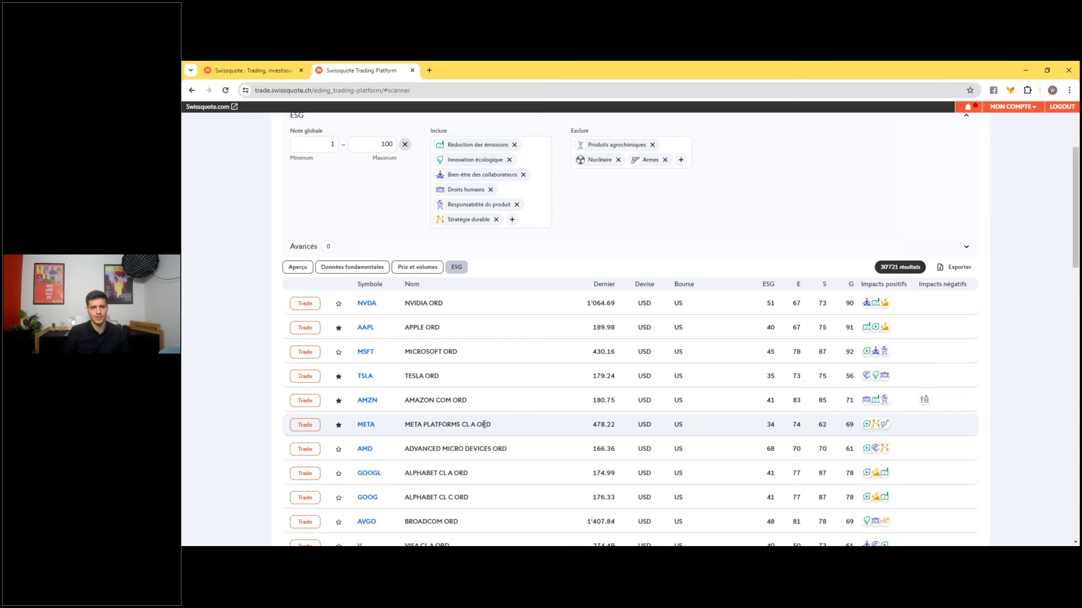
scroll(484, 424, "up", 3)
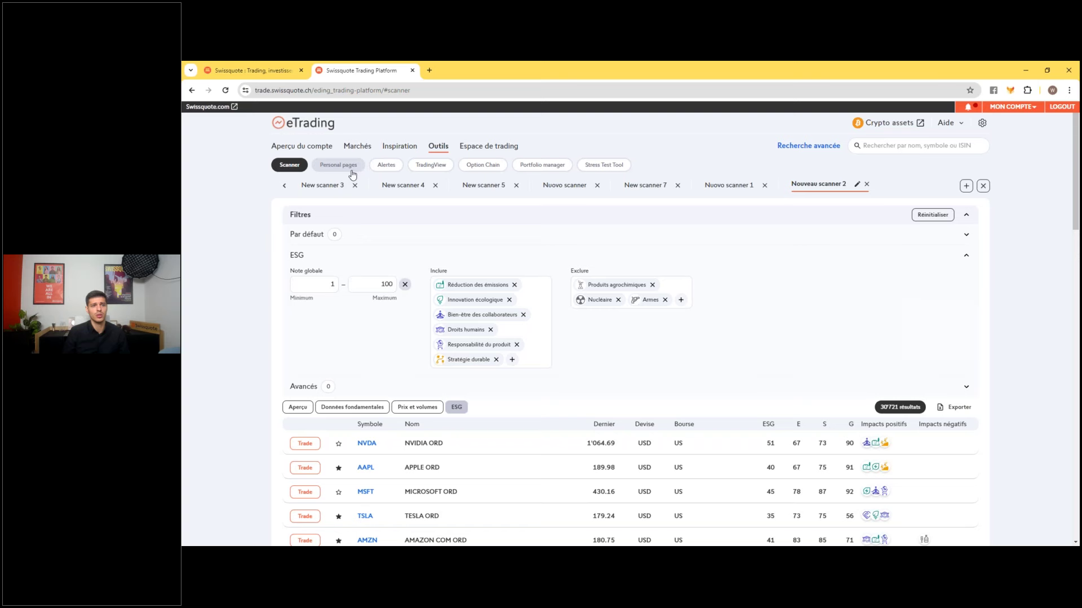
Step: Return to the inspiration section, open the trading themes and browse the Technologie category, highlighting its heading
left_click(398, 147)
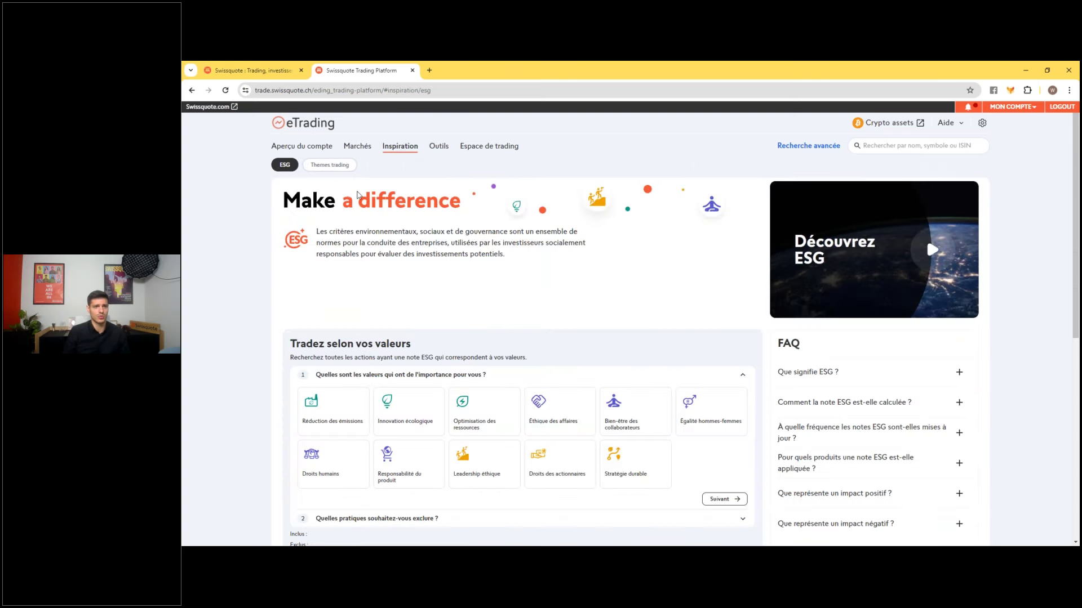
left_click(330, 166)
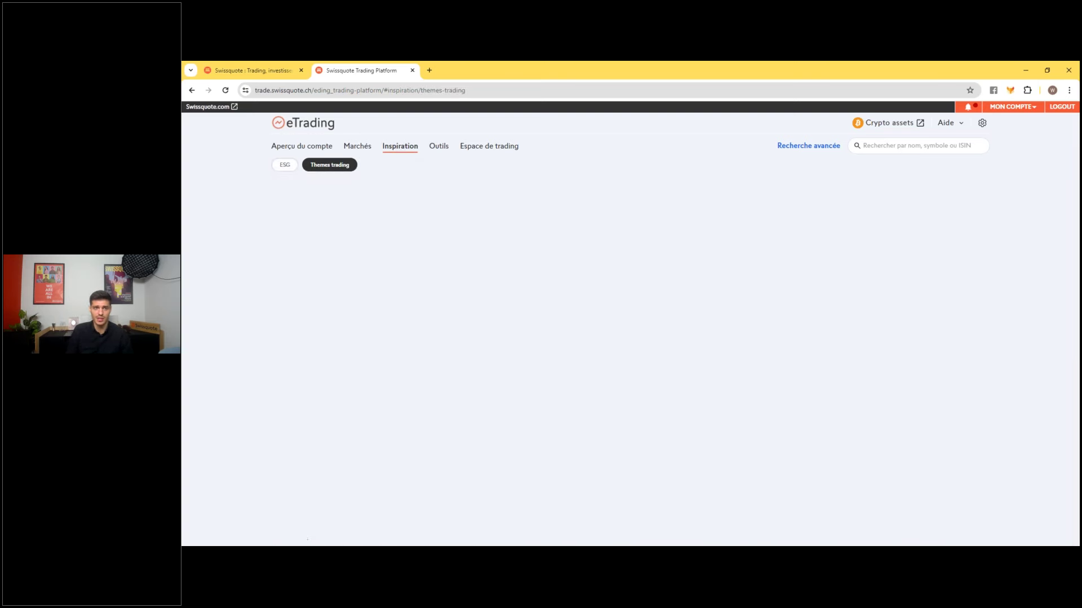
scroll(822, 370, "down", 4)
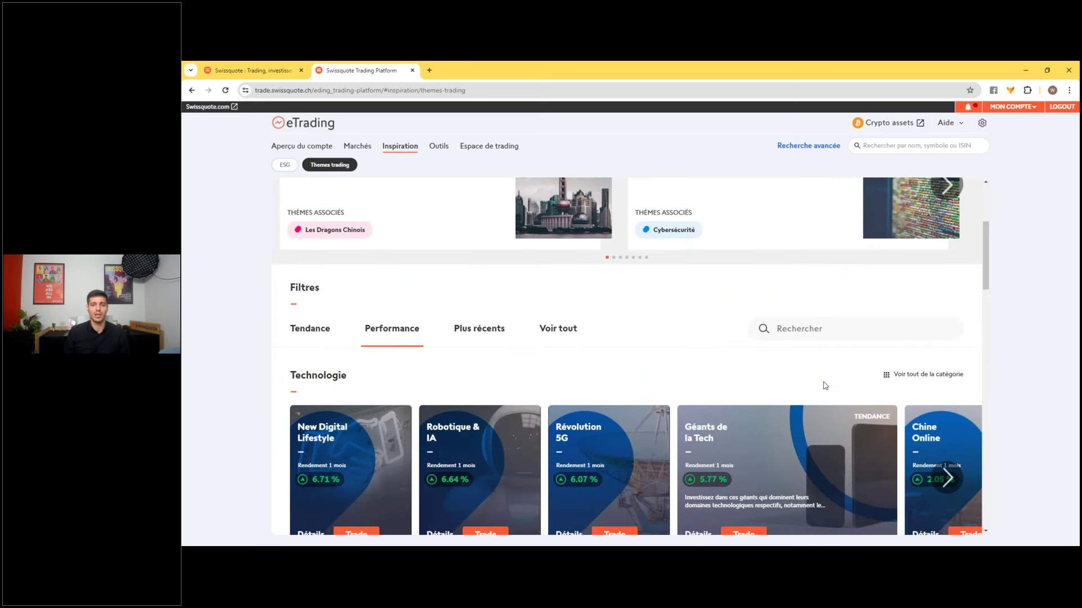
scroll(829, 389, "down", 2)
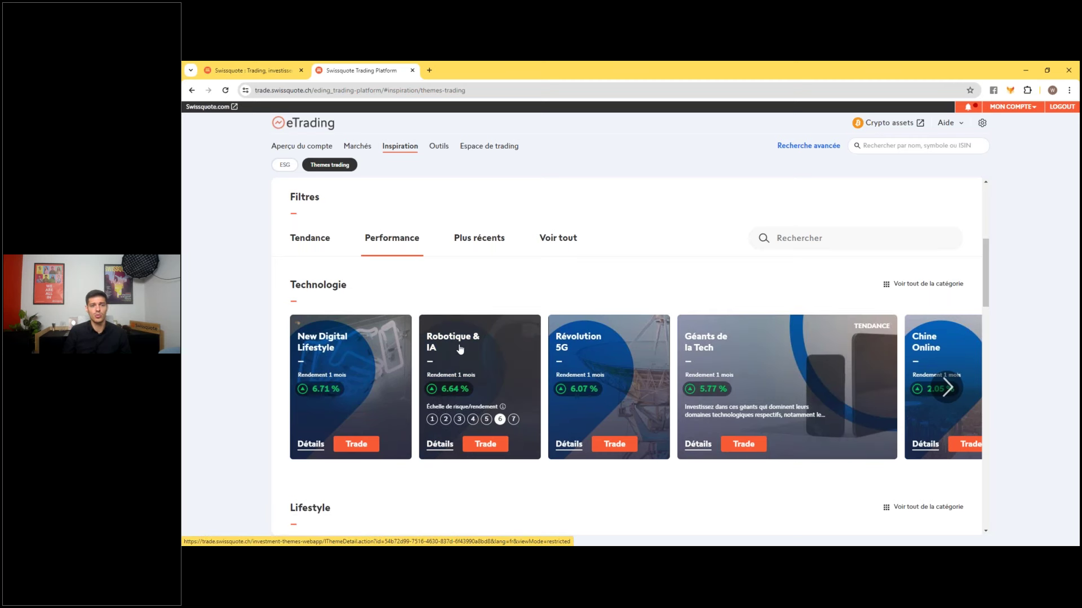
left_click(948, 388)
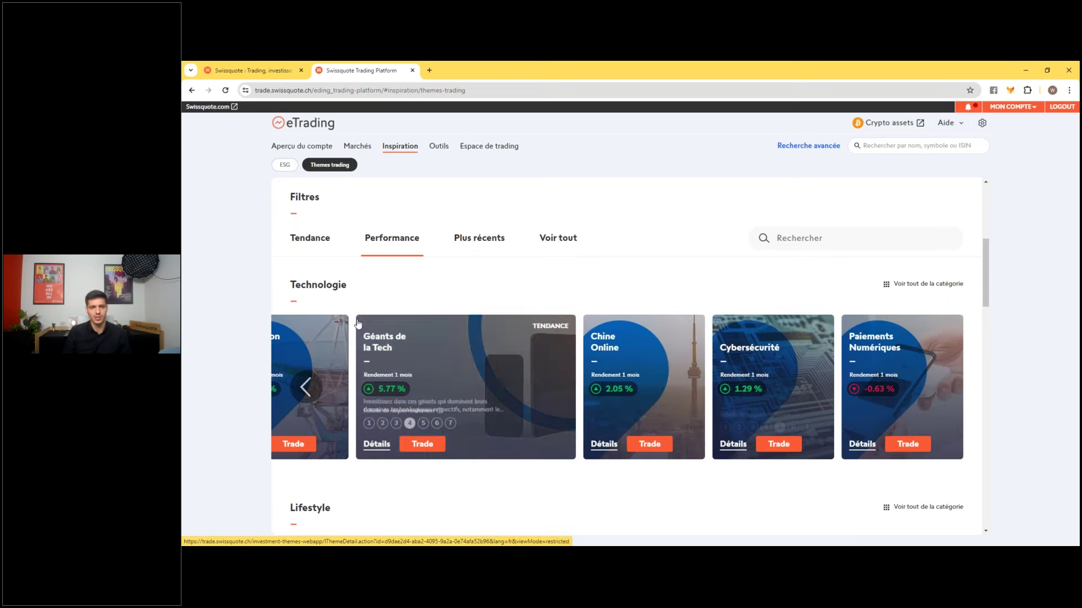
left_click_drag(350, 286, 290, 285)
Step: Browse the Lifestyle trading themes, highlighting the category heading, and continue to Investissements alternatifs & crypto
scroll(477, 391, "down", 3)
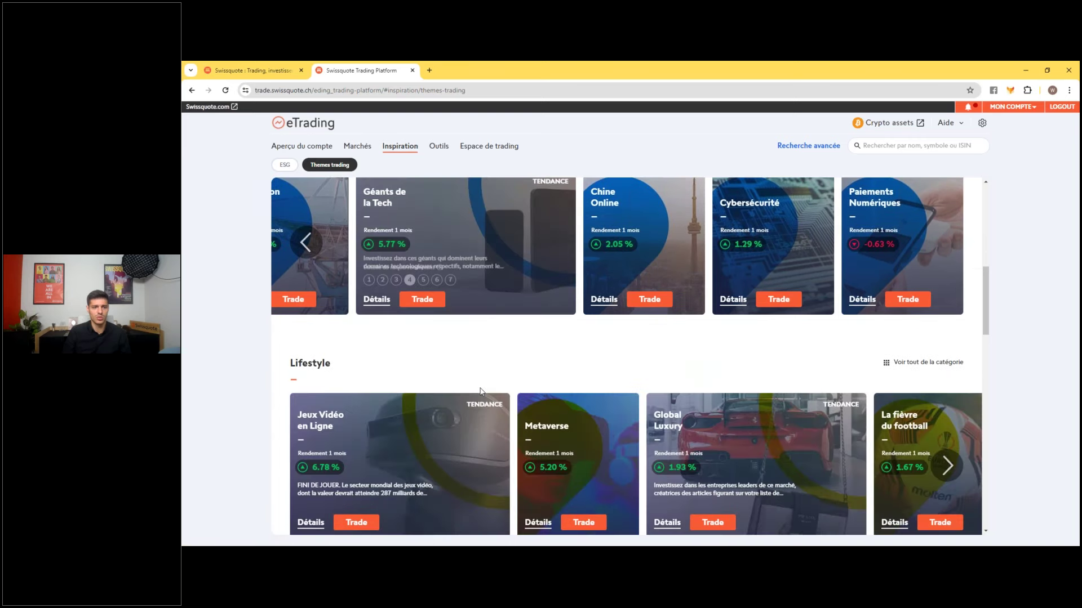
left_click_drag(332, 322, 288, 322)
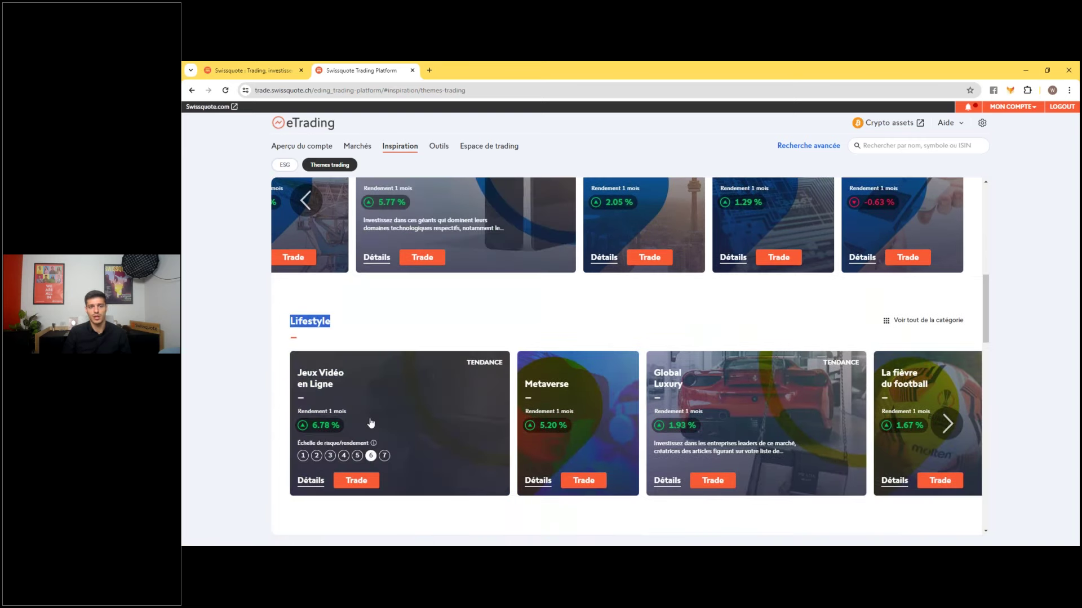
scroll(888, 394, "down", 2)
scroll(704, 388, "down", 2)
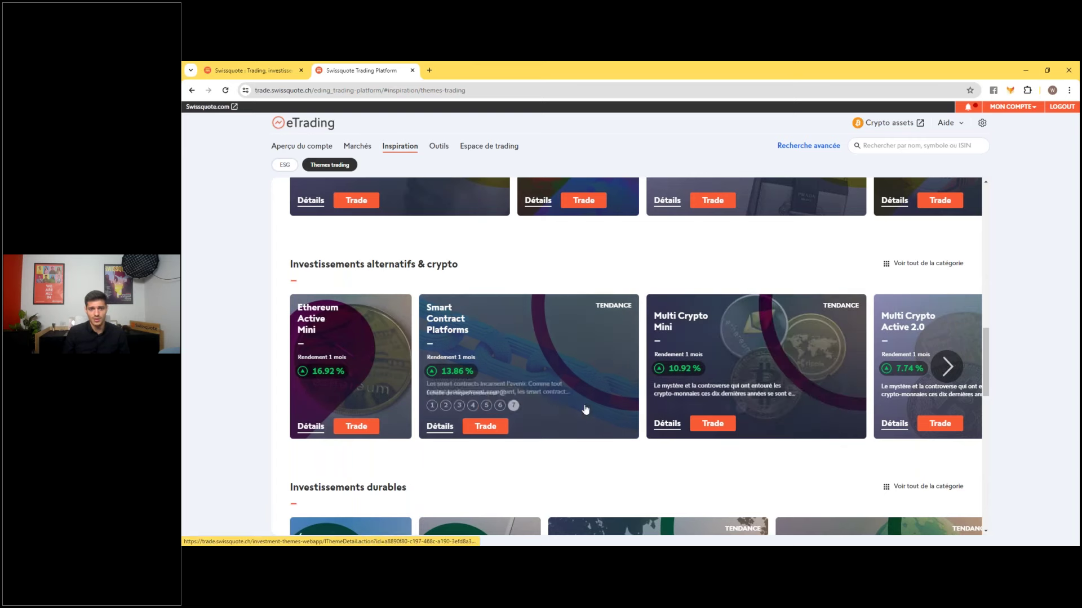
Step: Go back to the first Technologie trading themes and open the details of Robotique & IA
scroll(545, 409, "down", 1)
scroll(545, 409, "up", 3)
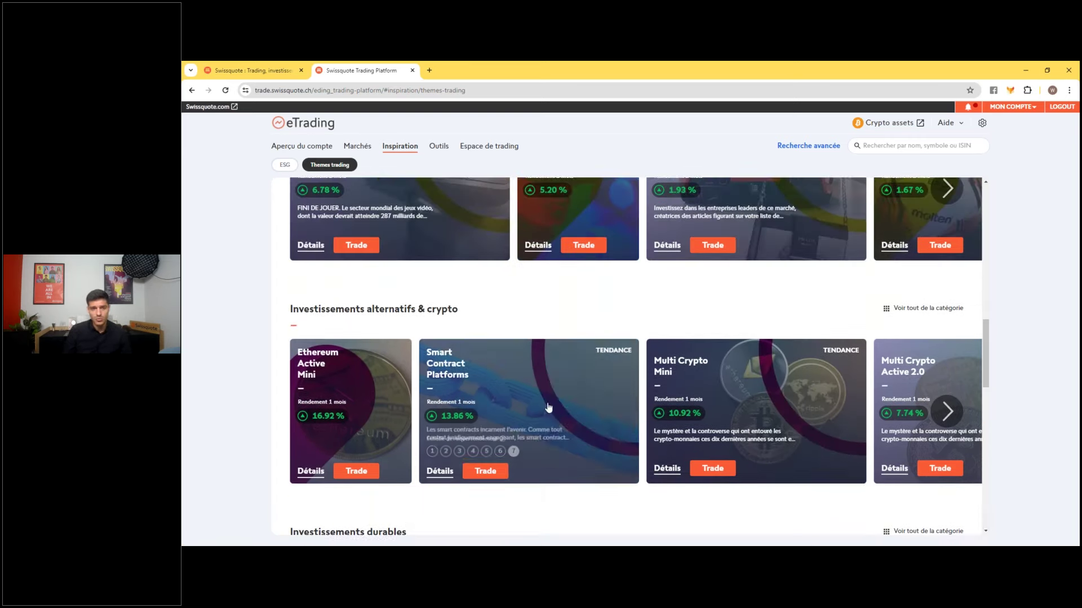
scroll(539, 387, "up", 6)
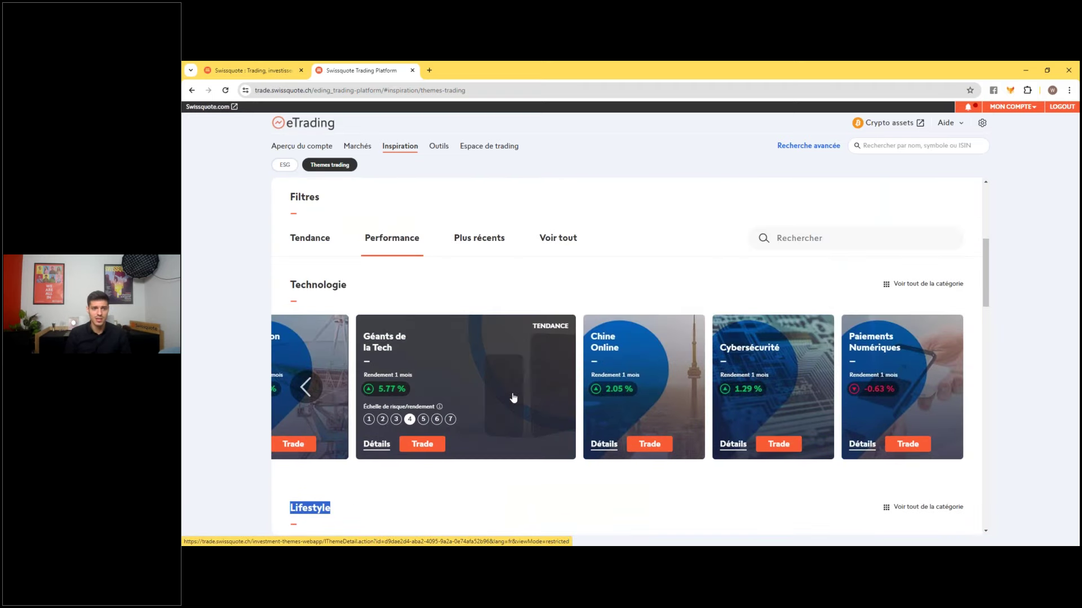
left_click(308, 395)
left_click(310, 390)
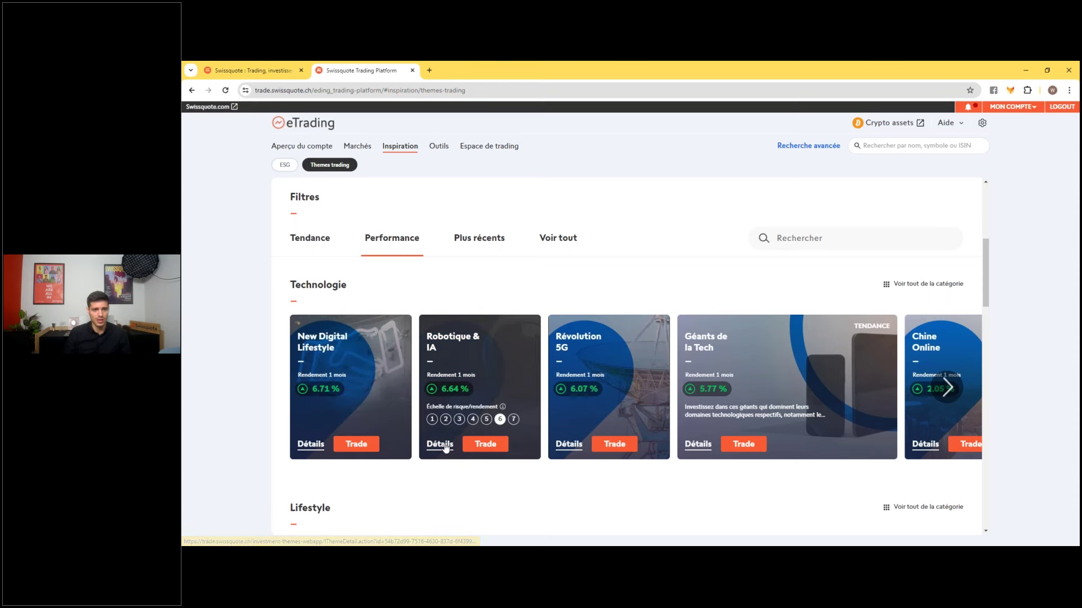
left_click(442, 445)
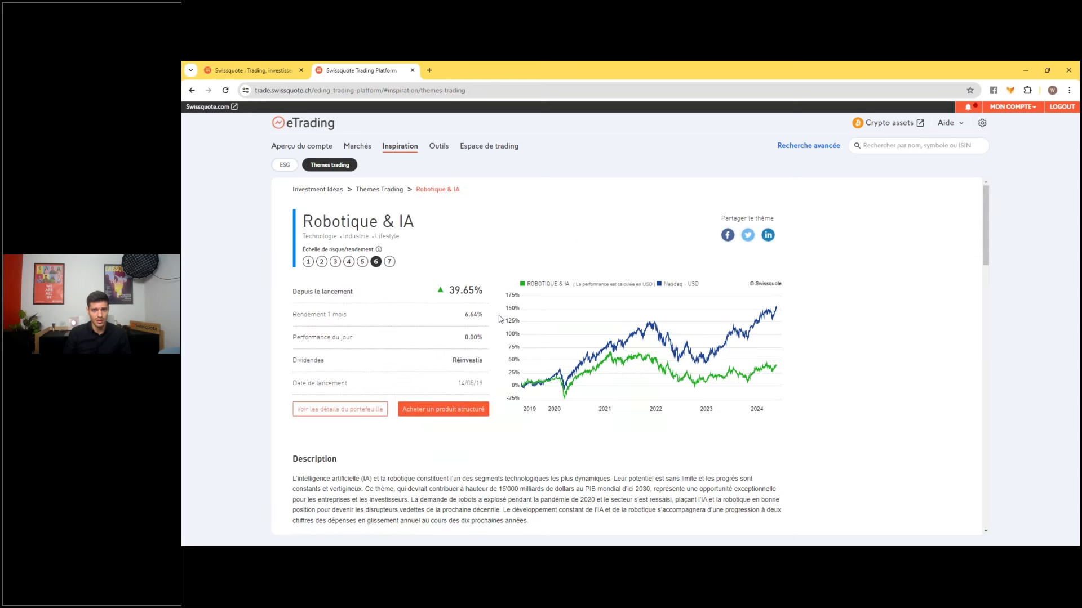
Step: Review the Robotique & IA theme's performance, description, structured product and portfolio holdings with their weightings
scroll(451, 333, "down", 10)
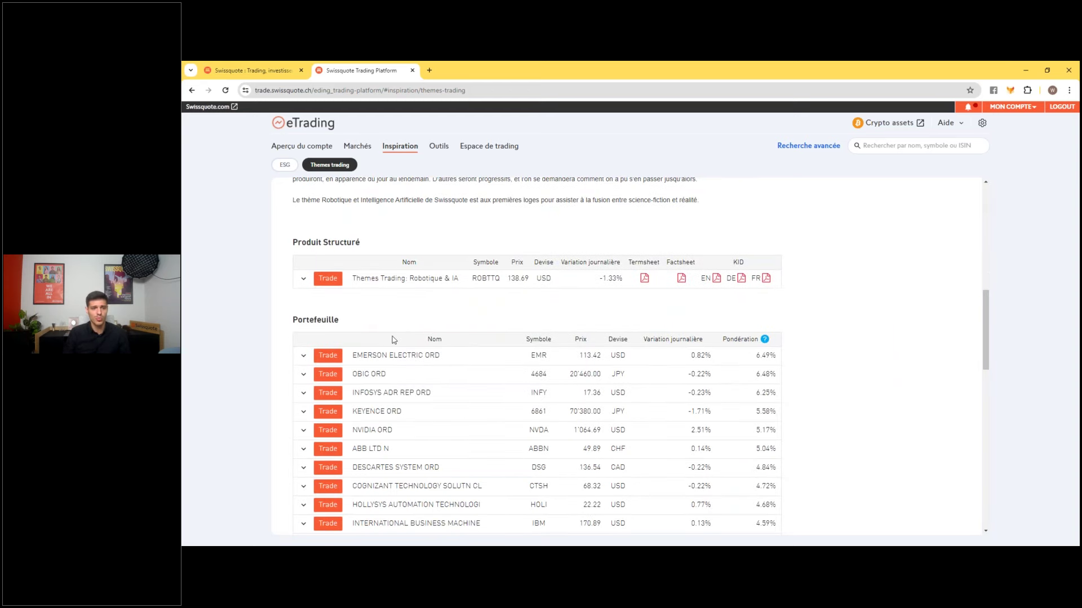
scroll(393, 340, "down", 2)
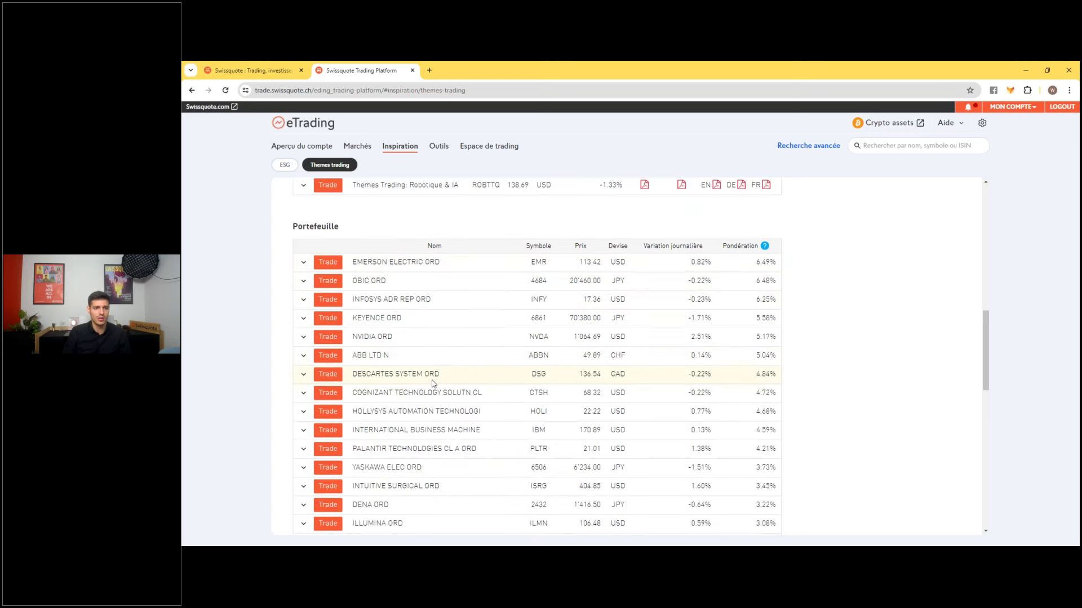
scroll(428, 416, "down", 3)
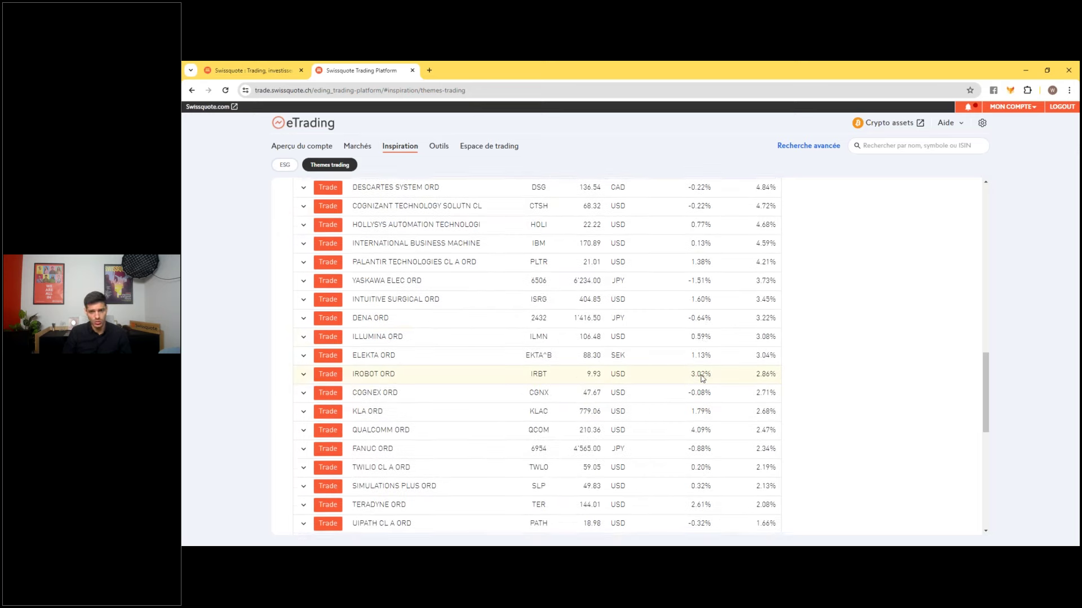
scroll(718, 379, "up", 8)
scroll(754, 395, "down", 4)
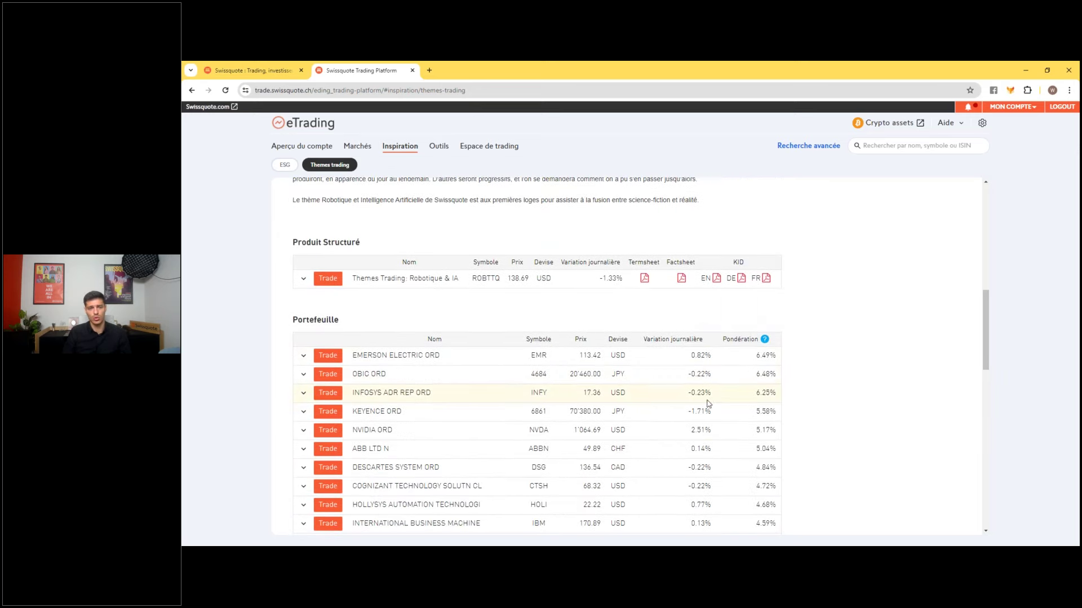
scroll(833, 321, "up", 10)
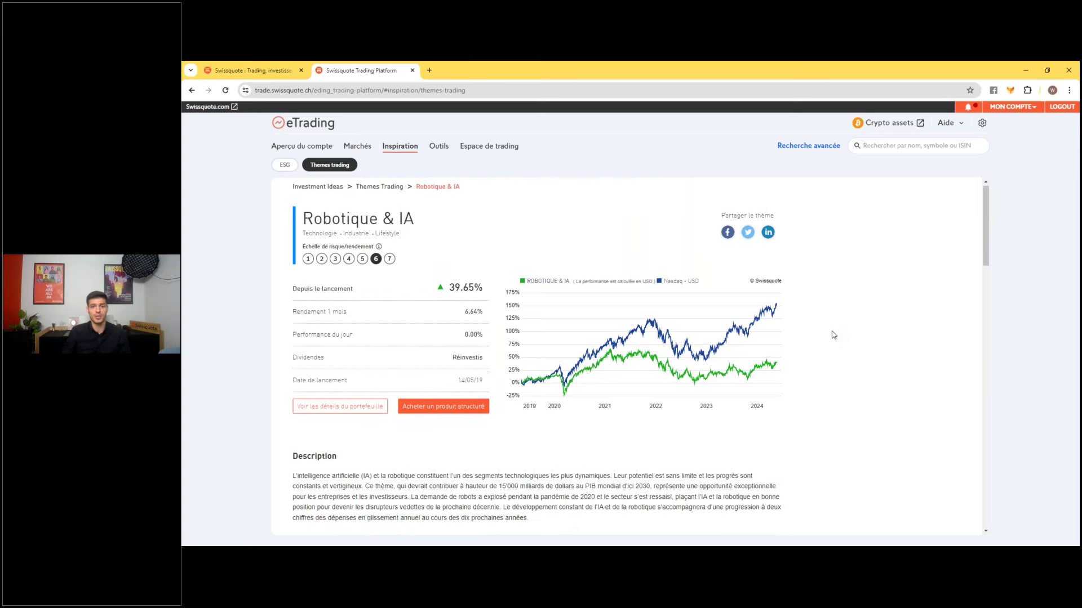
scroll(834, 335, "down", 8)
scroll(827, 342, "up", 8)
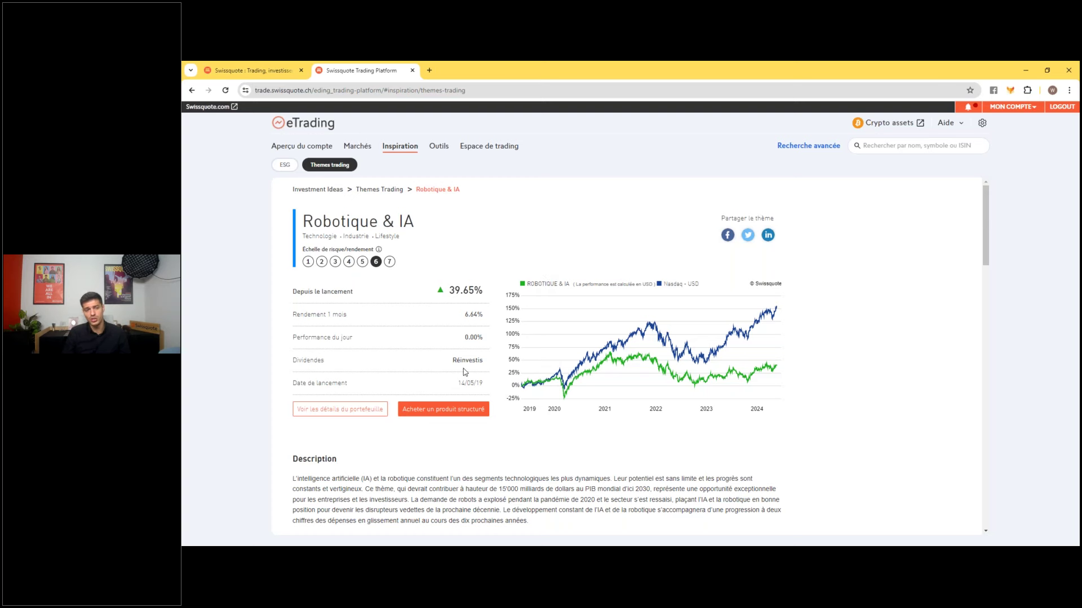
scroll(860, 275, "down", 1)
scroll(860, 275, "down", 5)
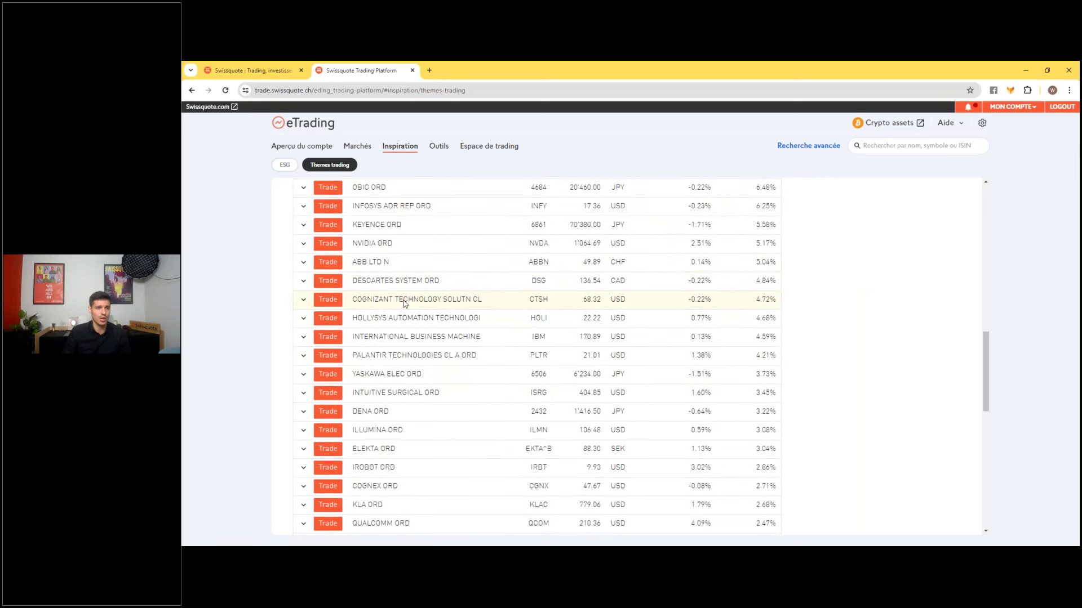
scroll(416, 314, "up", 1)
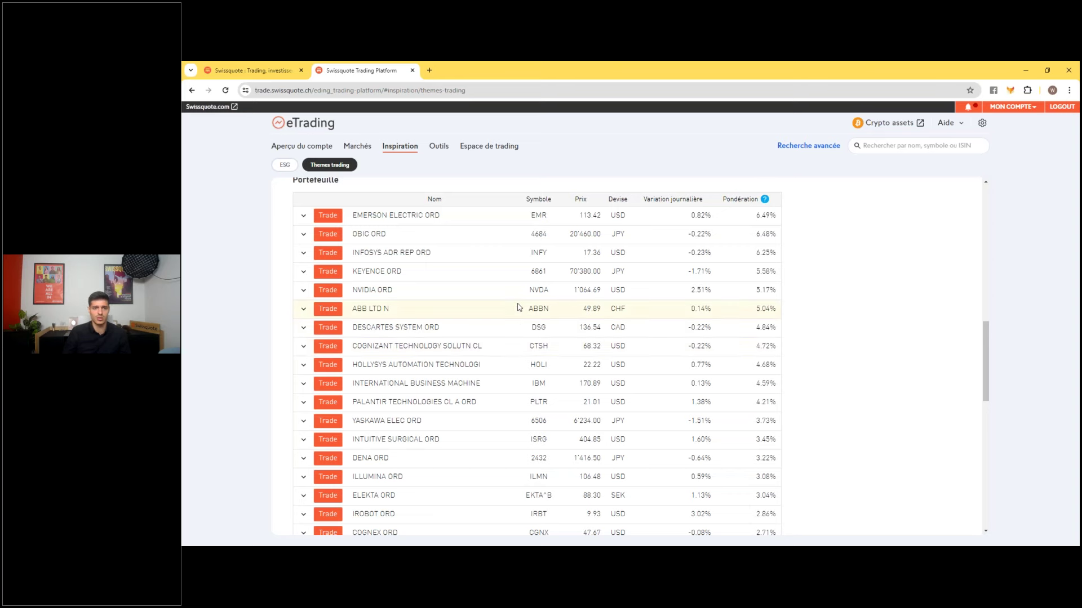
scroll(519, 309, "up", 5)
scroll(485, 335, "up", 5)
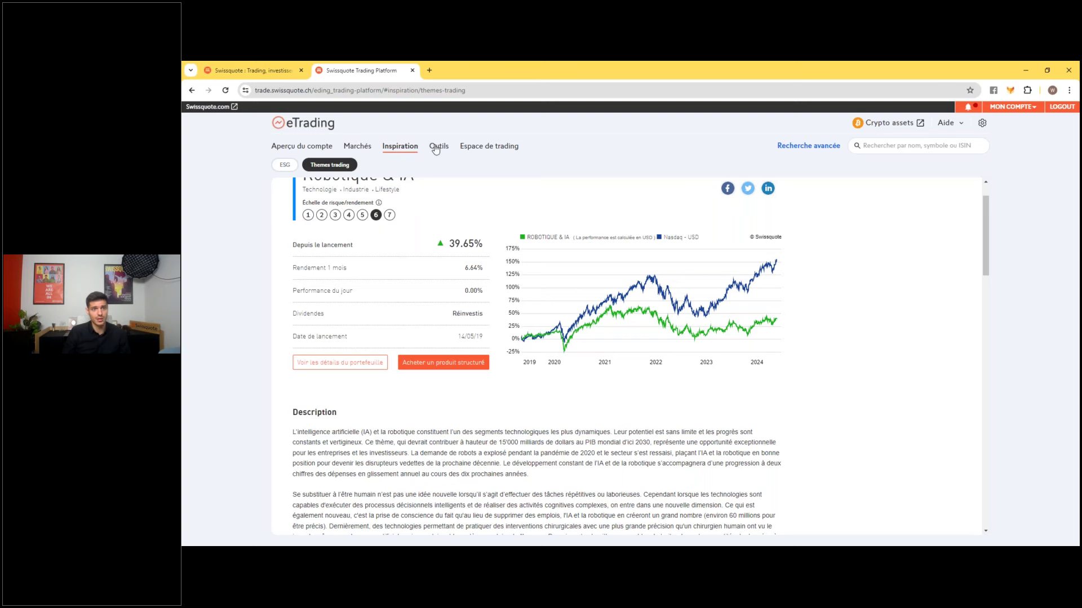
Step: Open the scanner tool, add a new custom scanner for Actions and look through its available product types
left_click(437, 147)
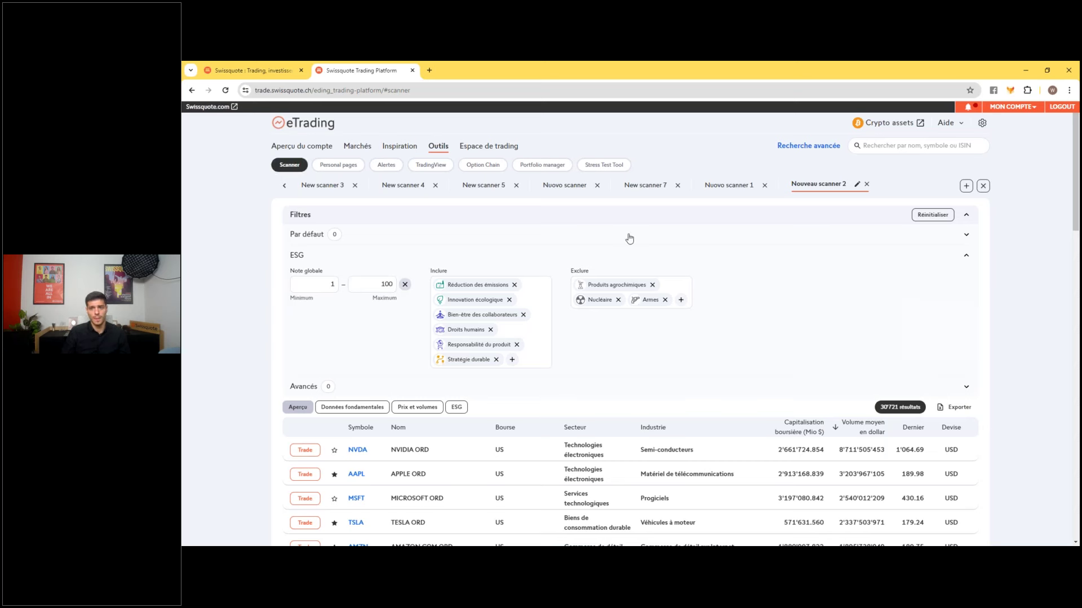
left_click(966, 186)
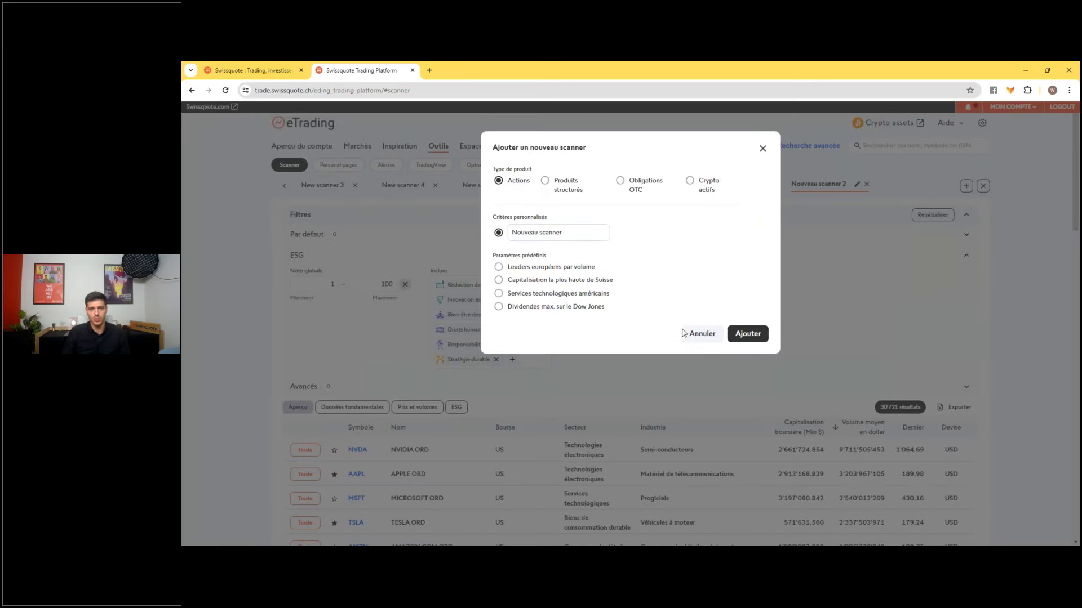
left_click(745, 334)
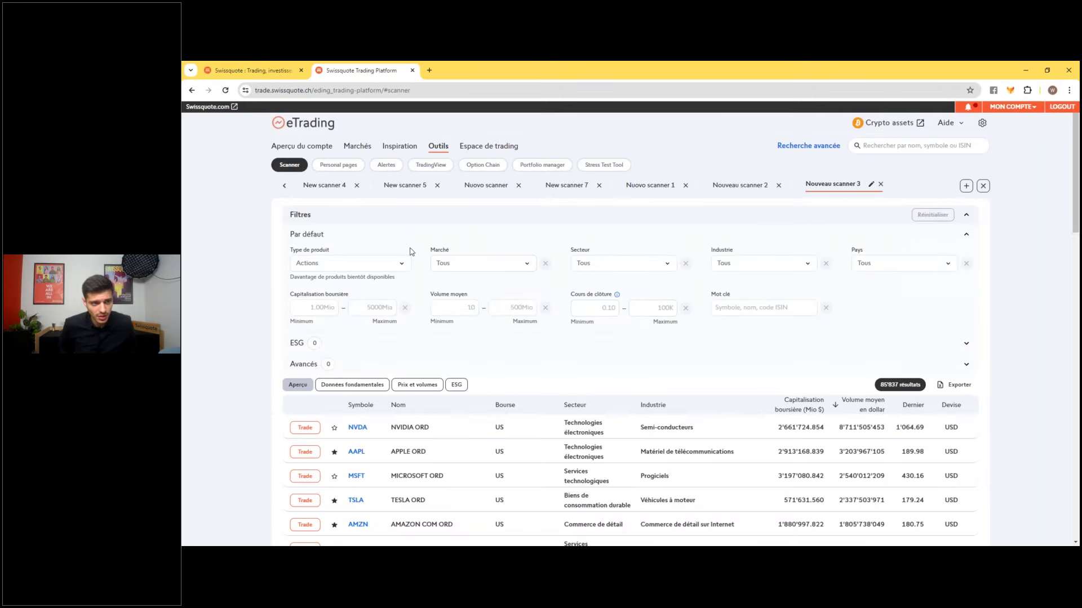
left_click(362, 263)
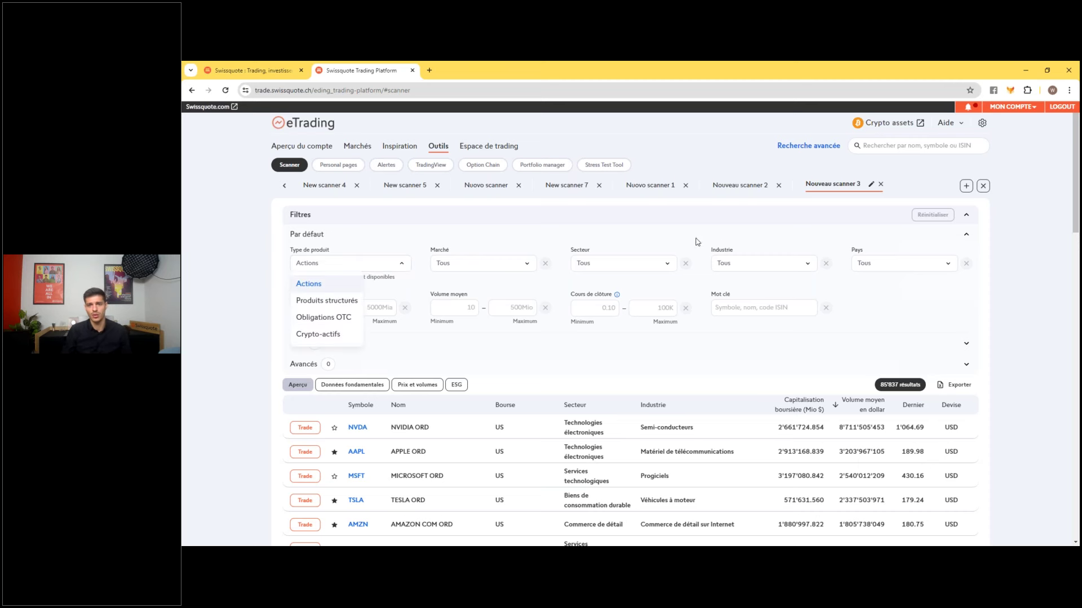
left_click(422, 215)
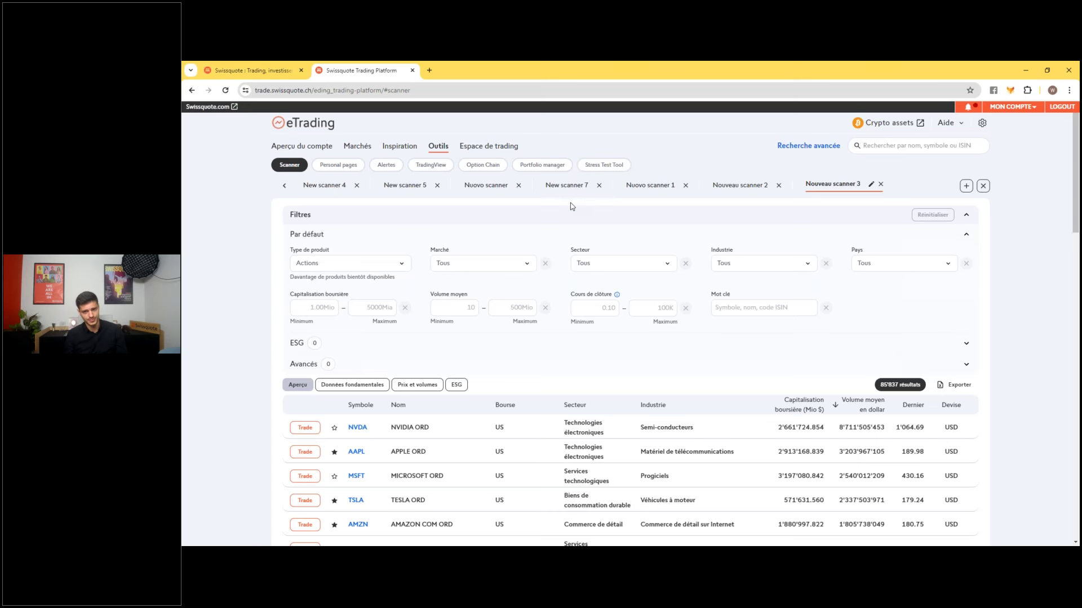
Step: Open the trading space and compare it with the account overview summary before returning to it
left_click(494, 148)
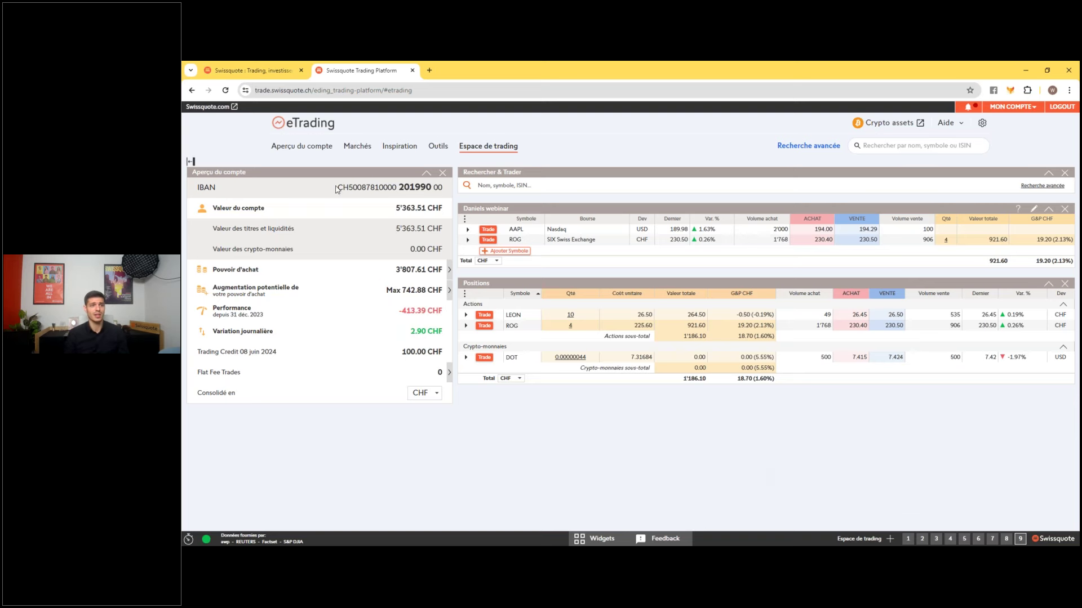
left_click(294, 148)
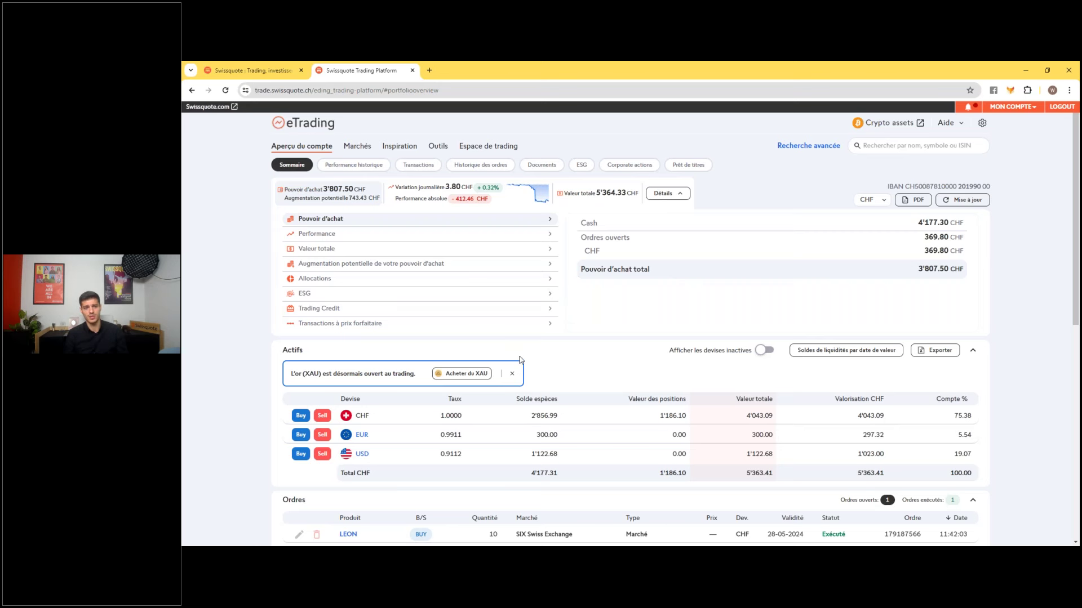
scroll(522, 358, "down", 1)
scroll(522, 358, "up", 1)
left_click(478, 147)
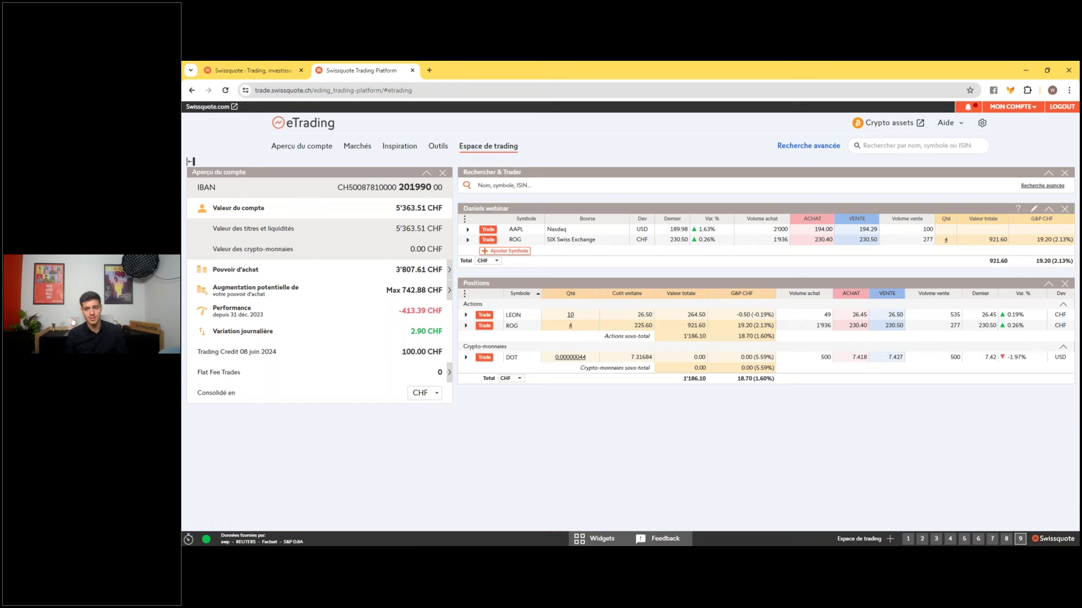
Step: Browse the saved trading spaces 1 to 4 to compare their widget layouts
left_click(913, 540)
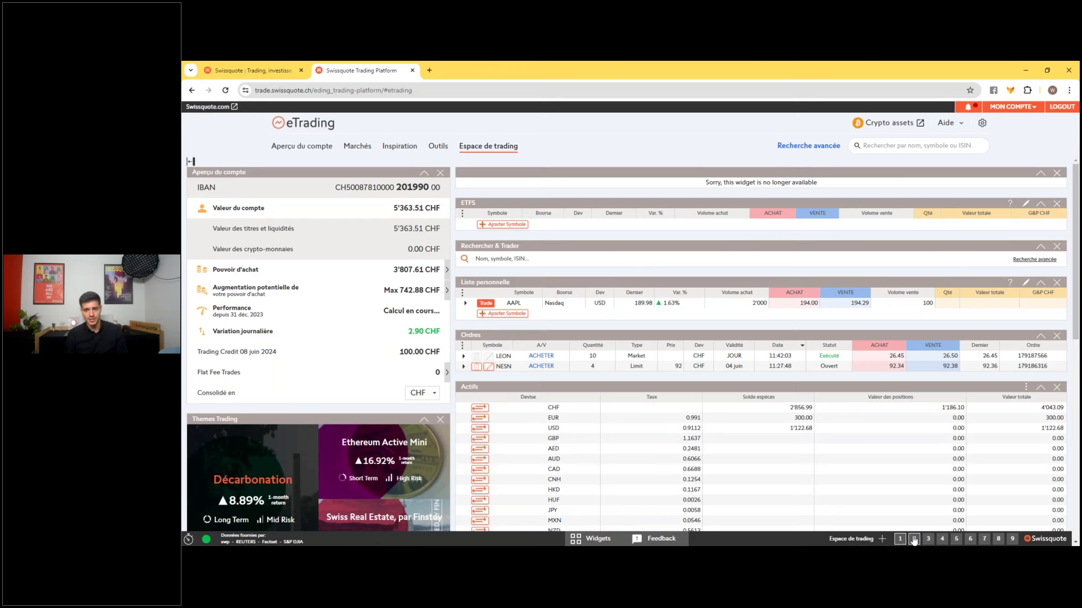
left_click(914, 539)
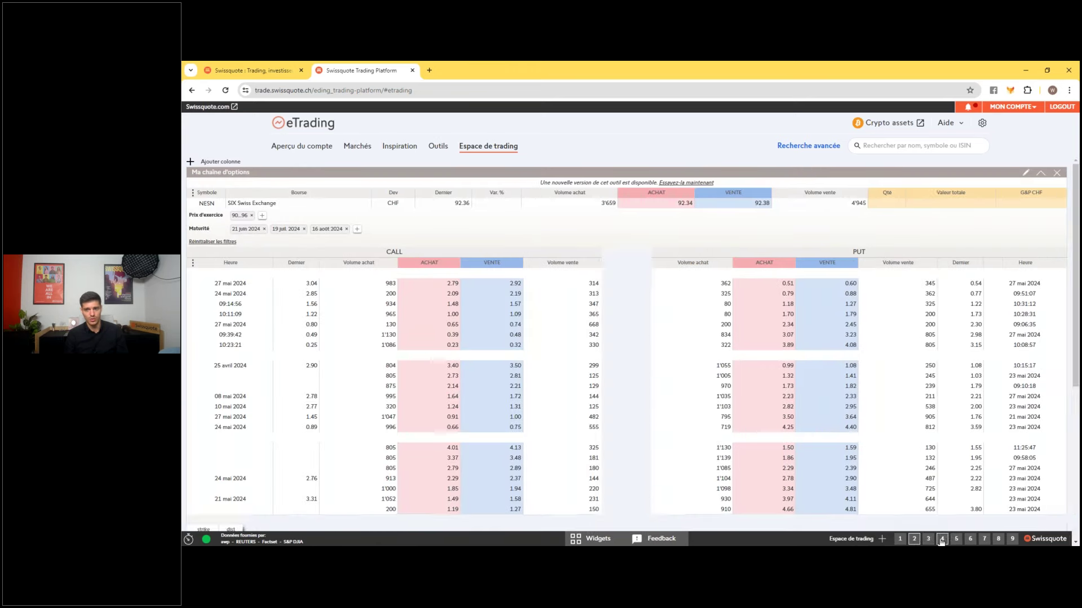
left_click(936, 539)
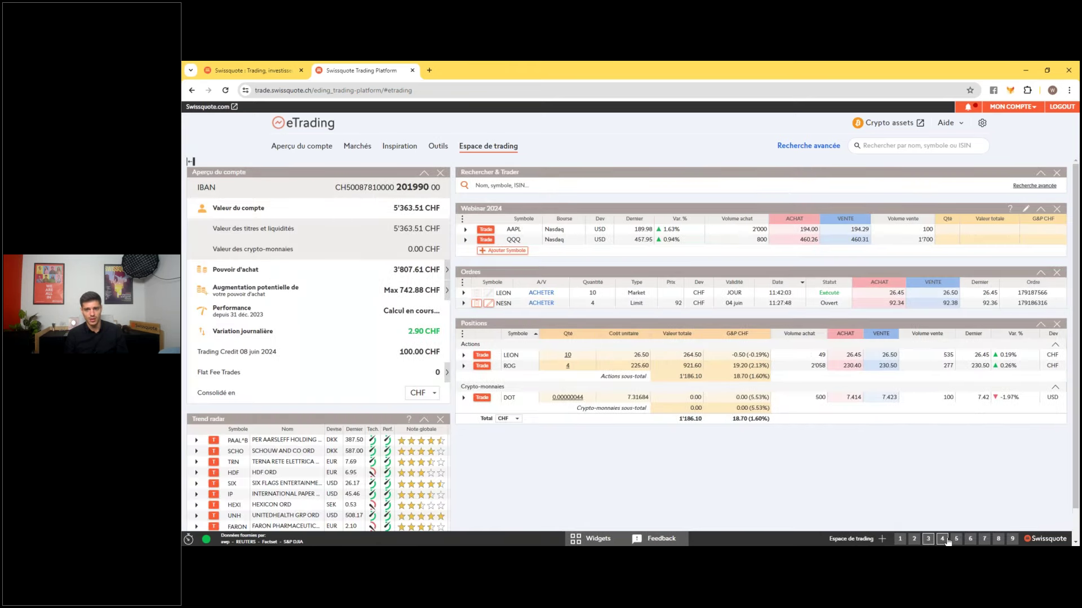
left_click(947, 541)
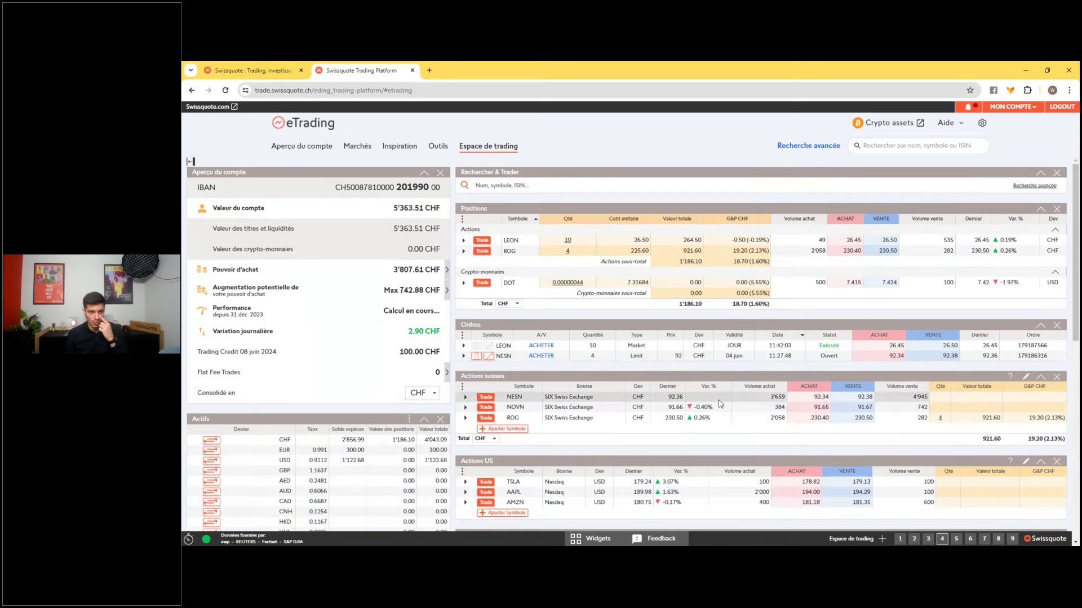
Step: Create a new trading space and add the Aperçu du compte widget to it
left_click(883, 540)
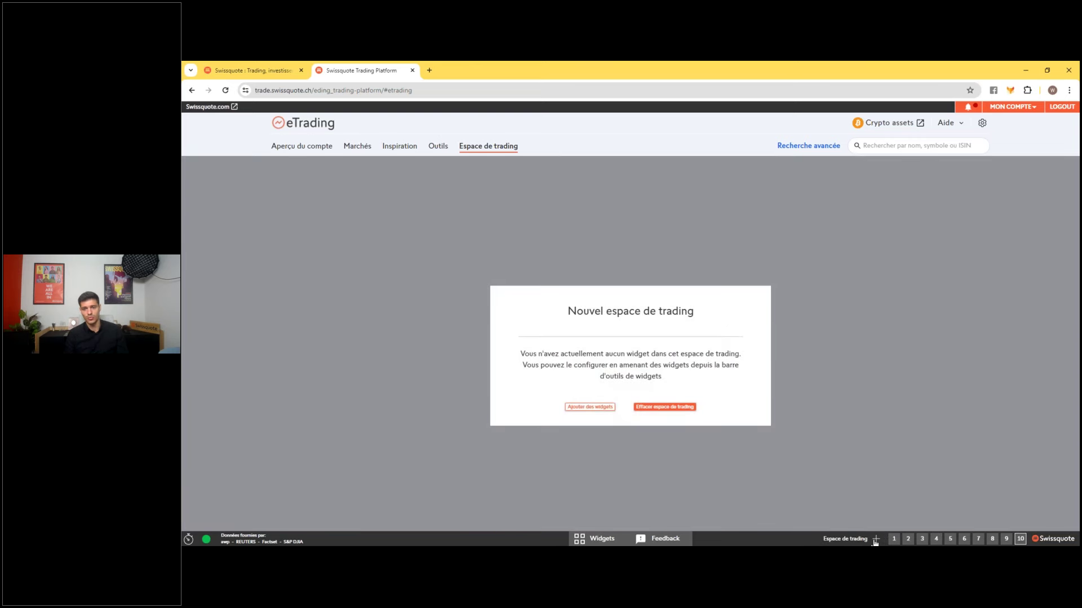
left_click(591, 410)
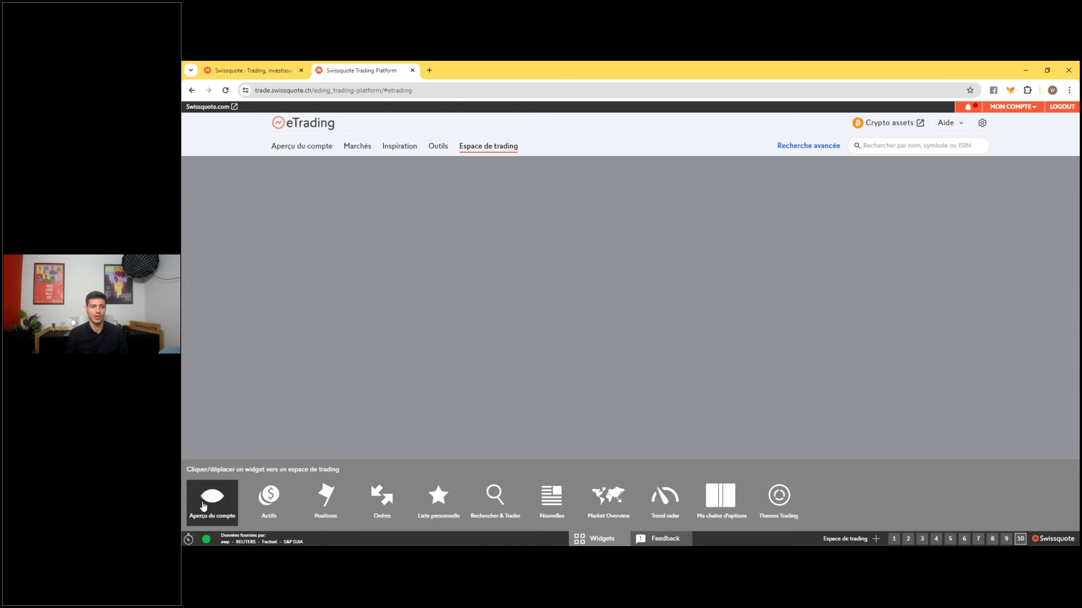
left_click_drag(210, 499, 235, 200)
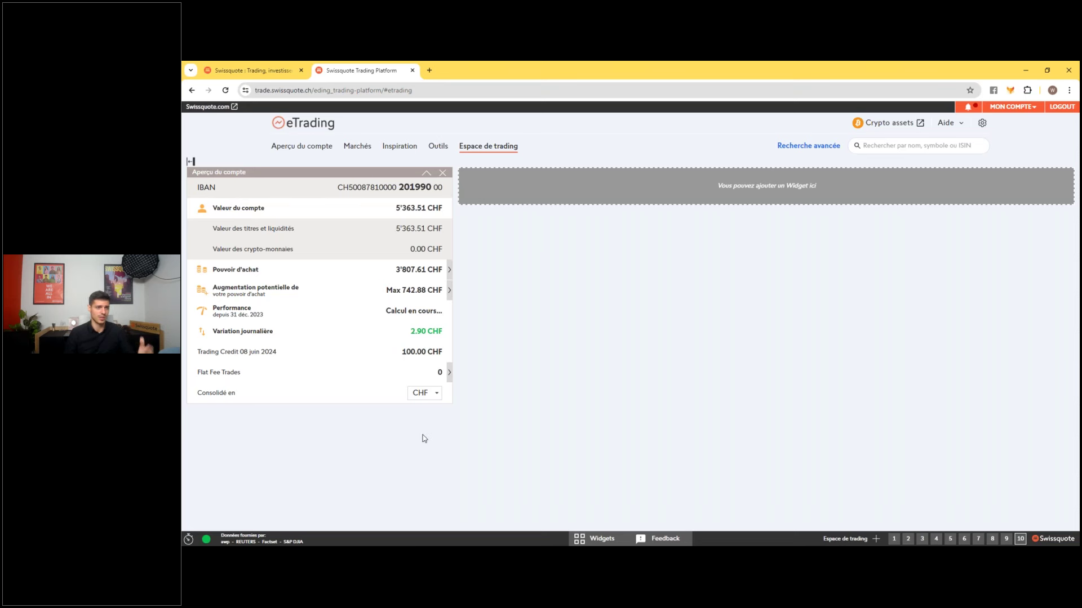
Step: Add the Actifs widget beside the account overview and place the Positions widget beneath it
left_click(595, 539)
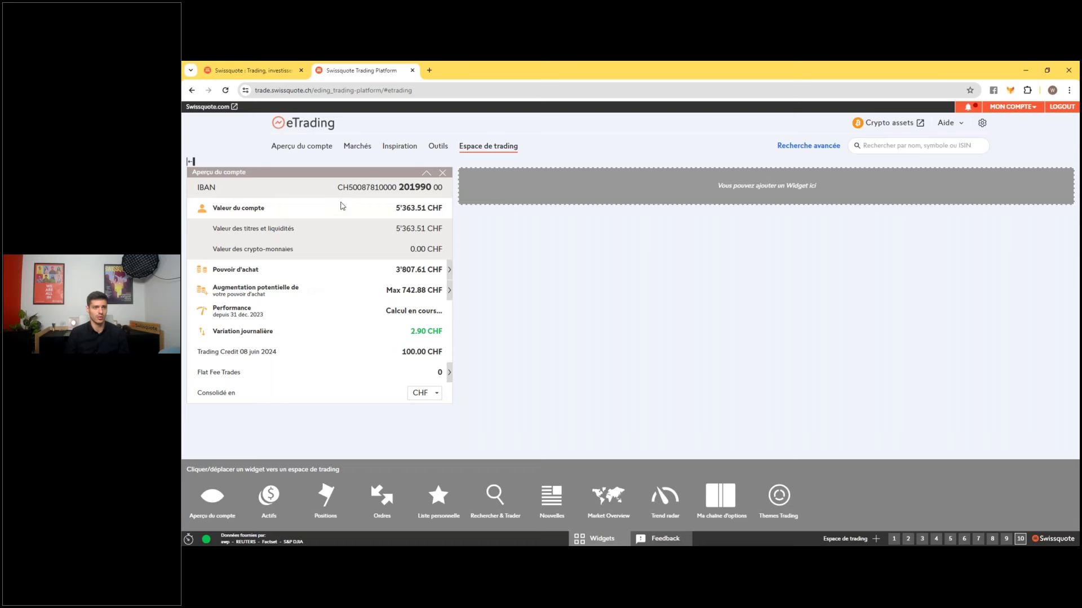
left_click(272, 507)
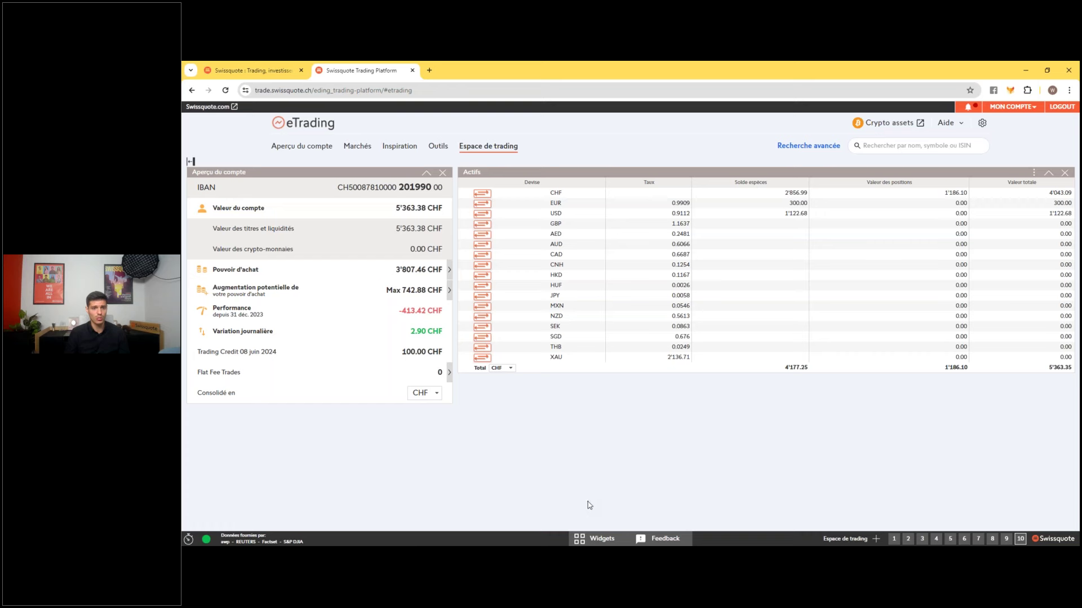
left_click(601, 536)
left_click_drag(325, 499, 504, 414)
left_click(600, 538)
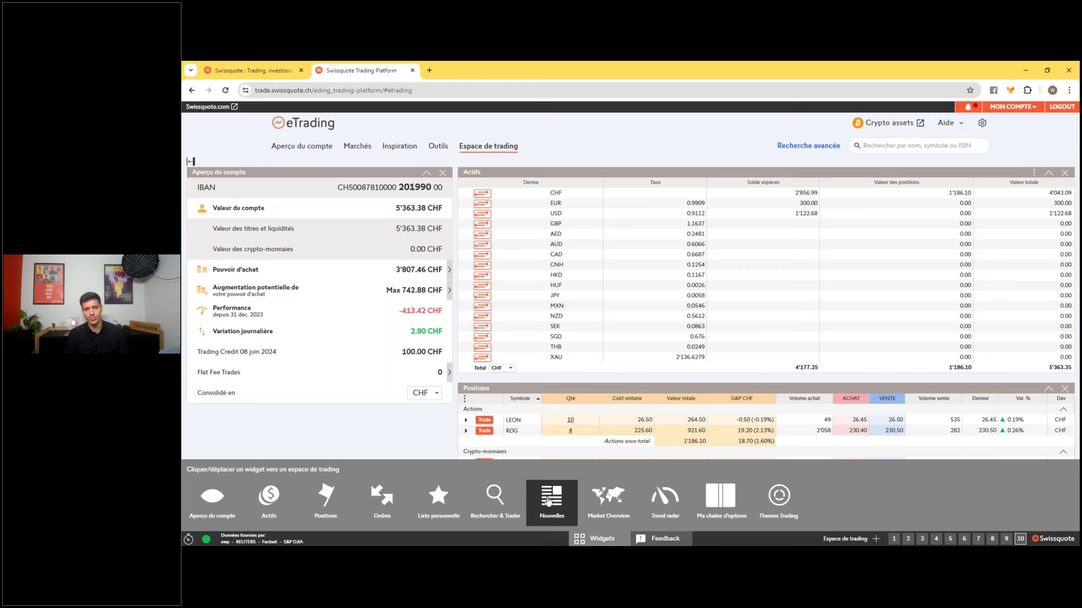
left_click(595, 539)
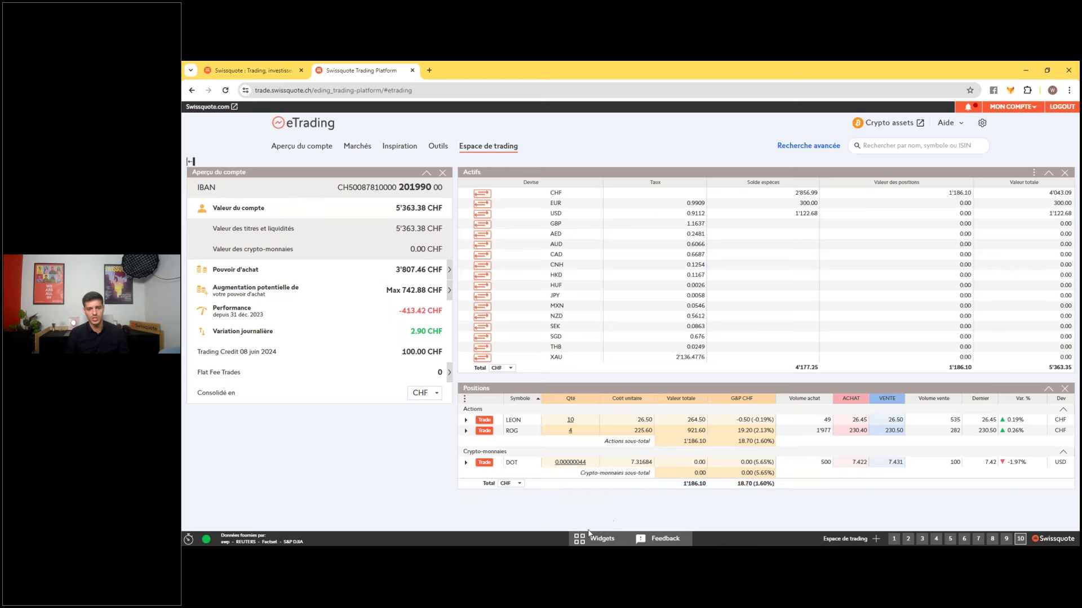
Step: Add the Rechercher & Trader widget and place it beneath the Aperçu du compte widget
left_click(595, 540)
left_click_drag(495, 499, 491, 391)
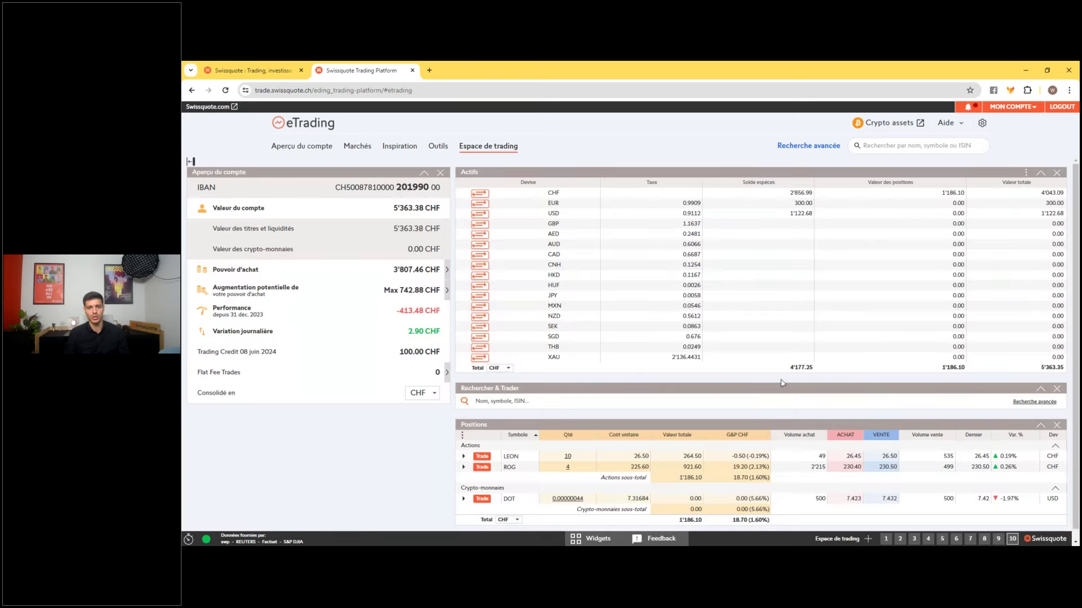
left_click_drag(779, 386, 661, 462)
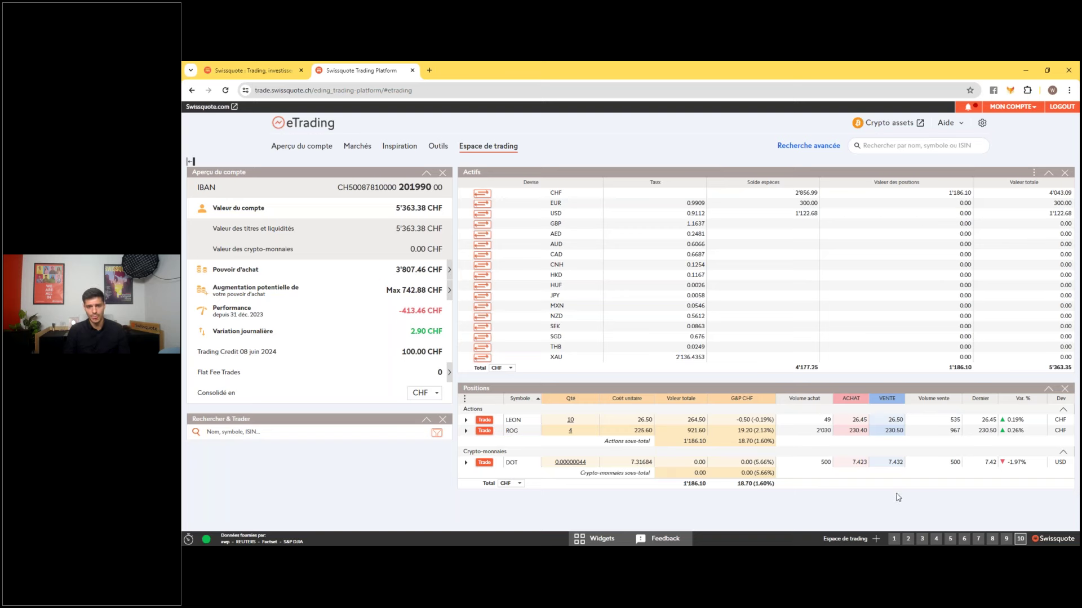
Step: Switch to trading space 4 to view its arrangement of widgets
left_click(934, 539)
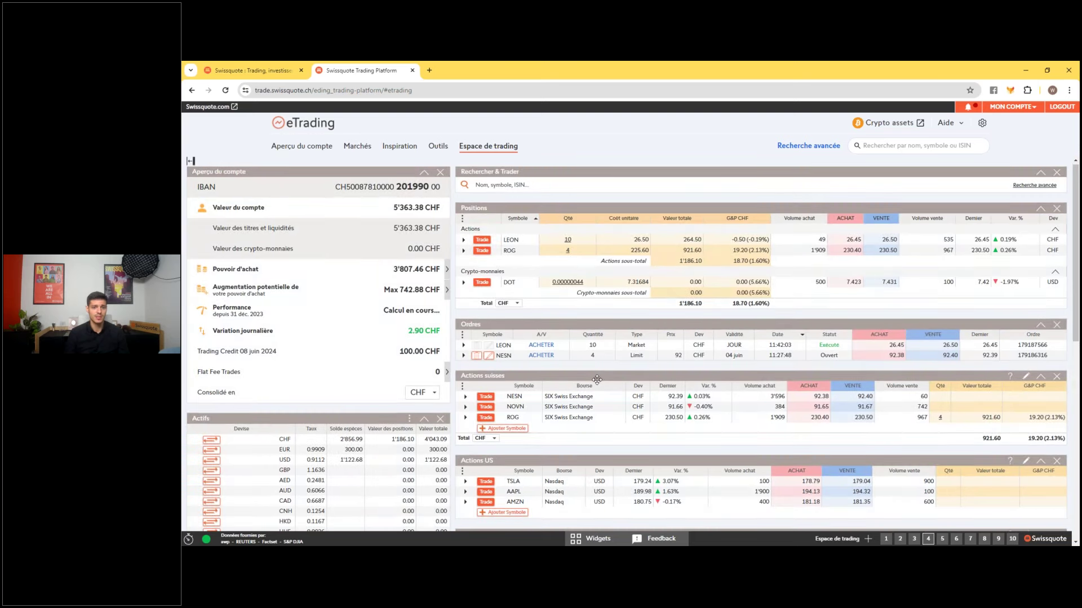
Step: Add a Liste personnelle widget to the trading space, placing it between the Ordres and Actions suisses widgets
scroll(591, 450, "down", 1)
left_click(590, 538)
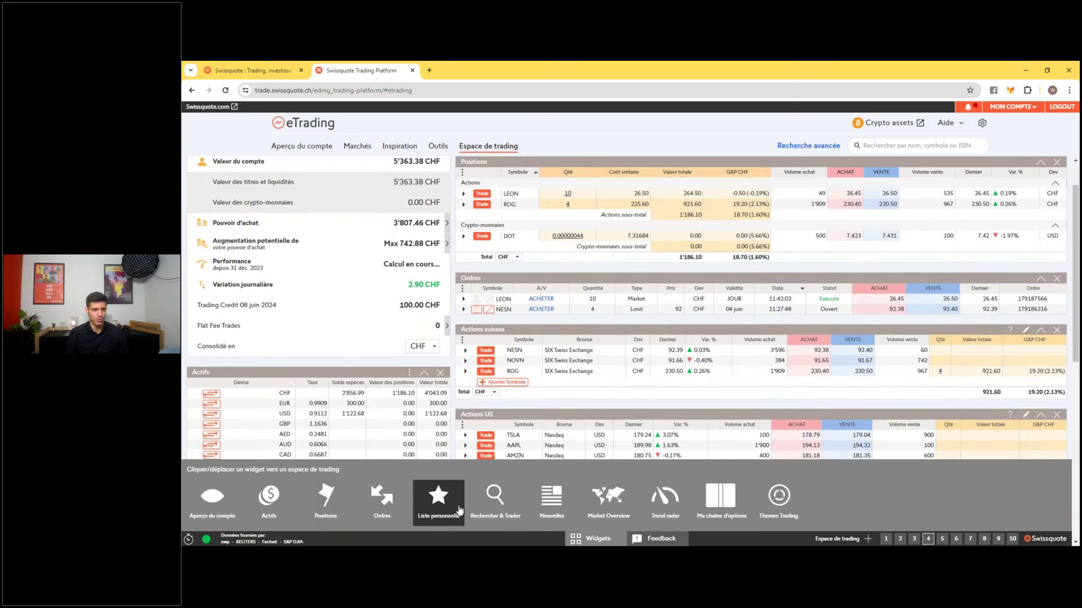
left_click_drag(439, 510, 495, 369)
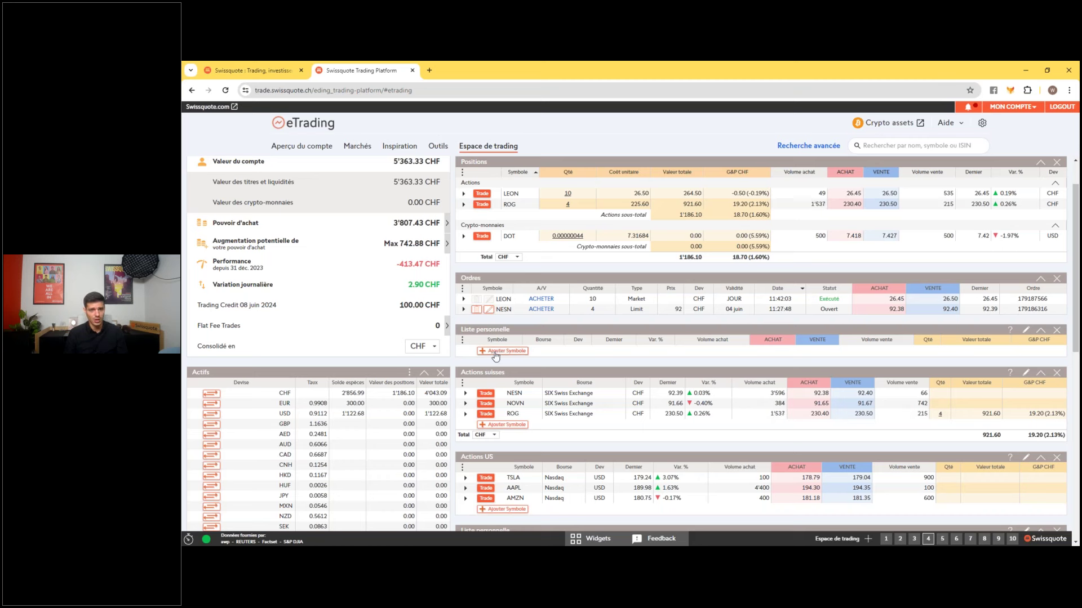
Step: Rename the new Liste personnelle widget as Actions SMI
left_click(1027, 331)
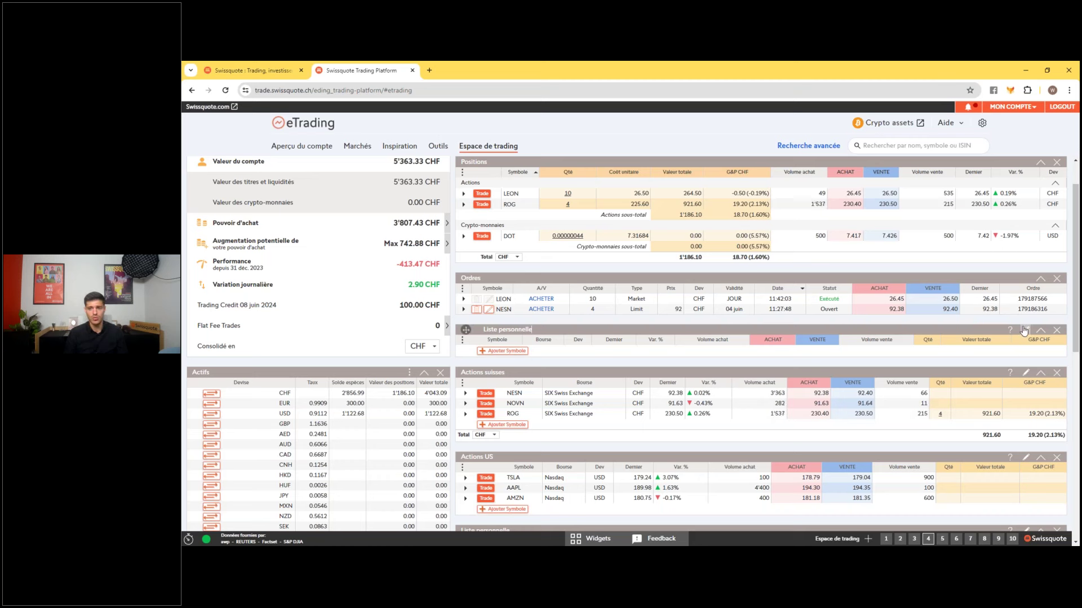
left_click_drag(532, 330, 478, 329)
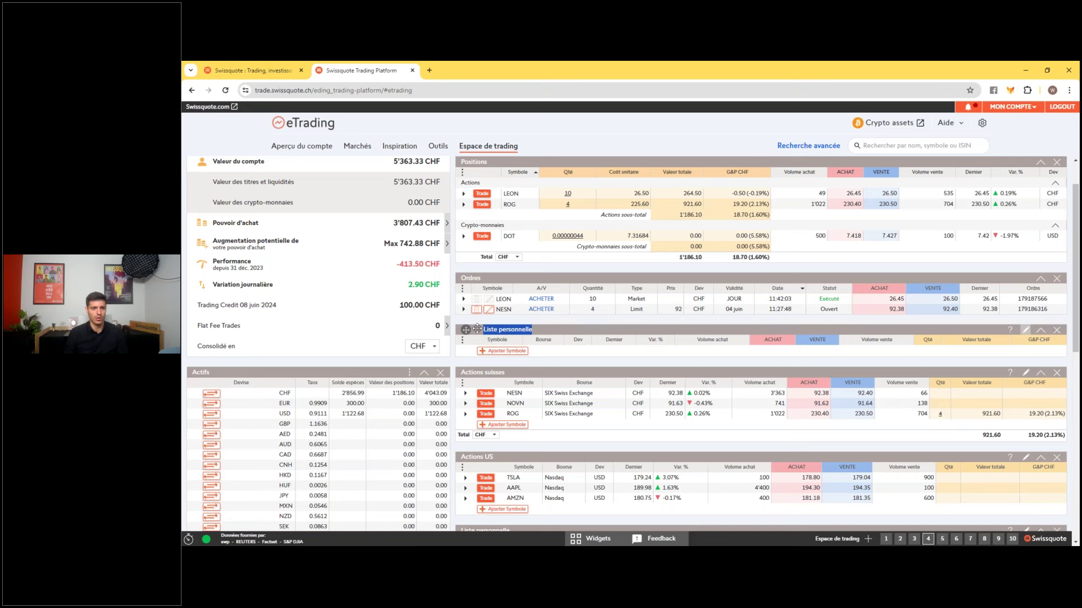
type("Actions SMI")
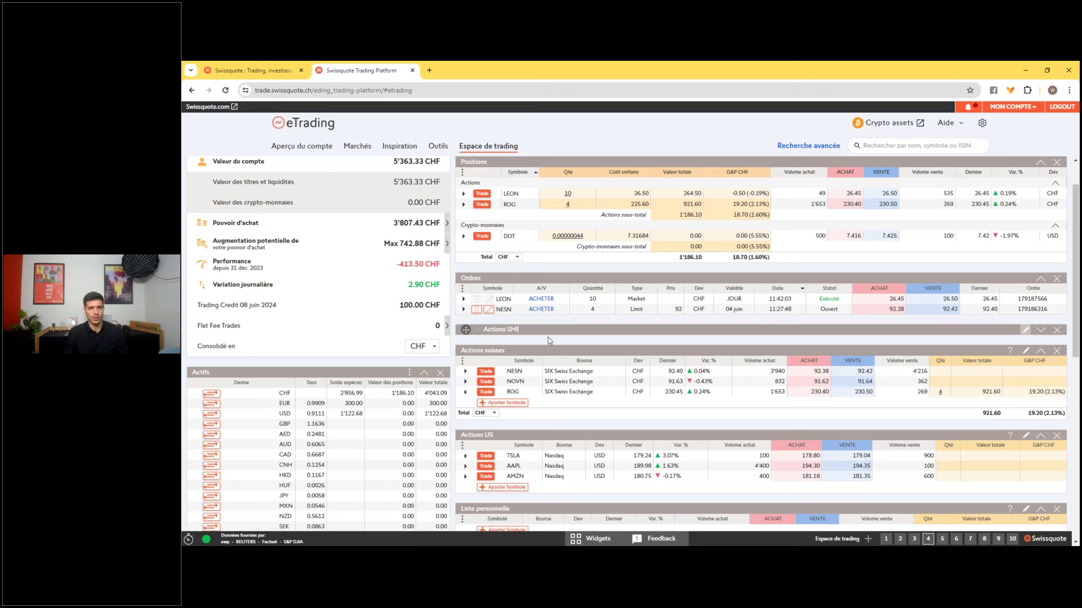
key("Return")
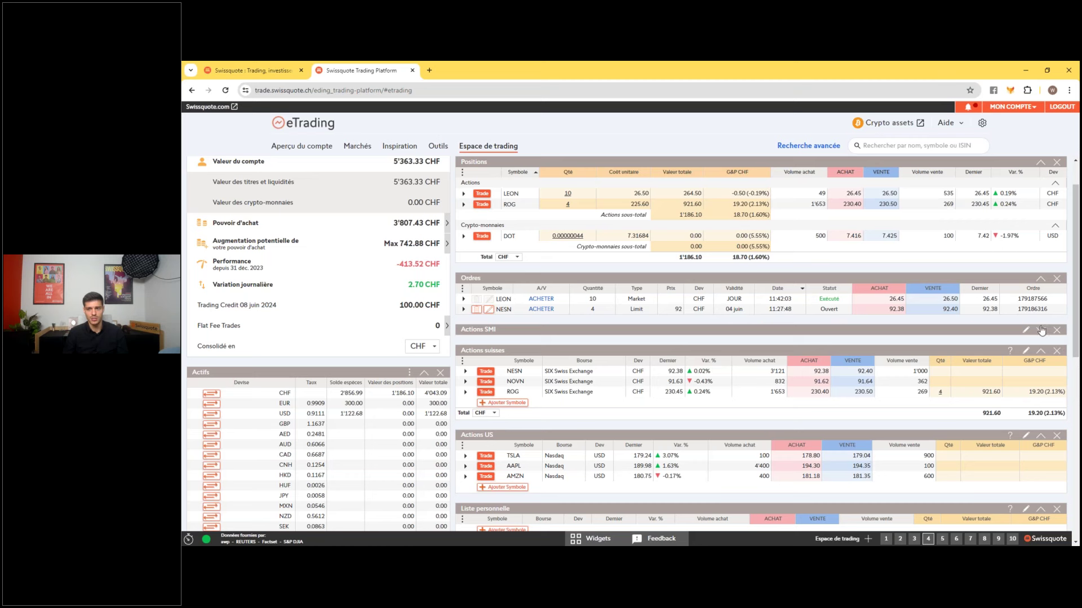
Step: Expand the Actions SMI list and add the symbols NOVN and NESN to it
left_click(1041, 330)
left_click(508, 351)
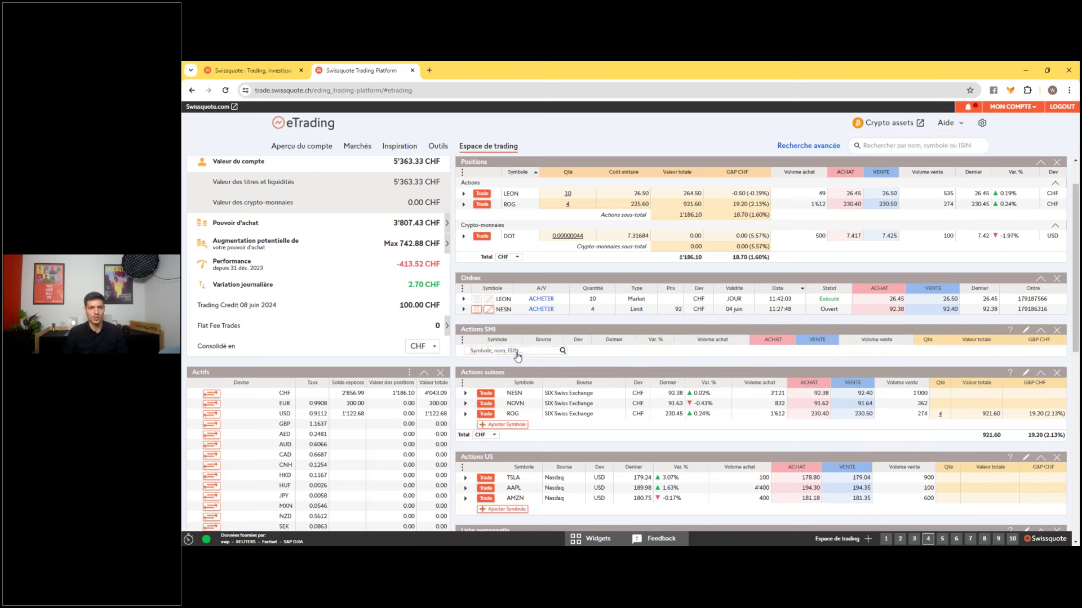
type("NOVN")
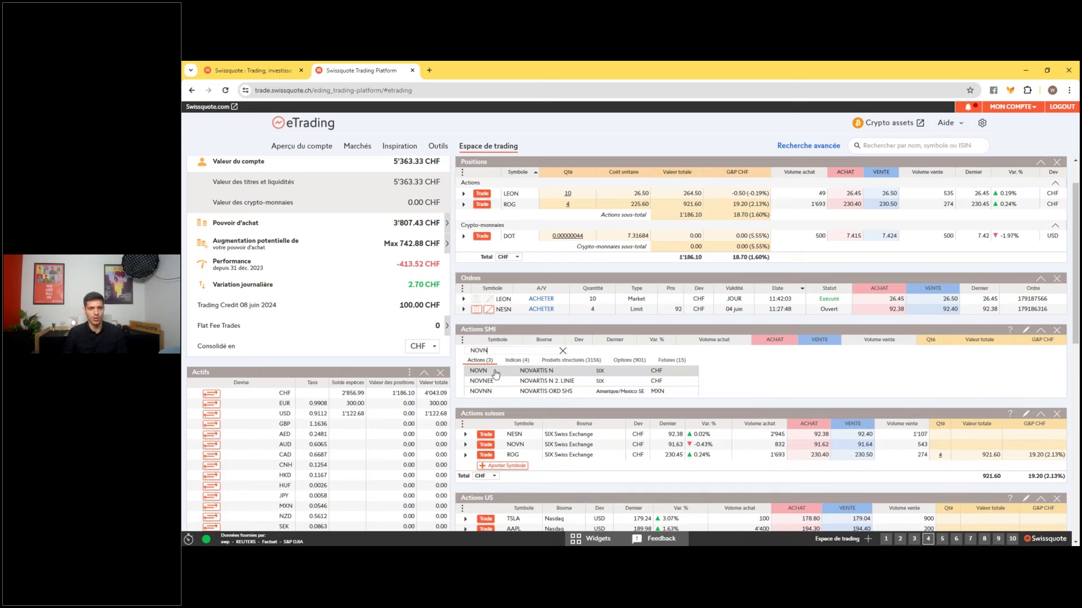
left_click(493, 367)
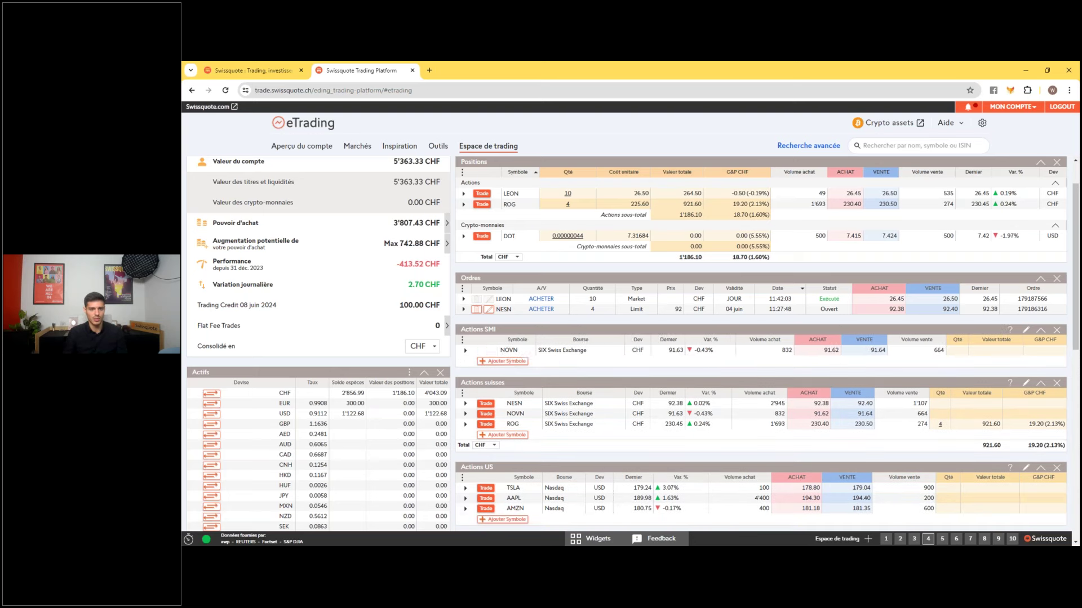
left_click(493, 361)
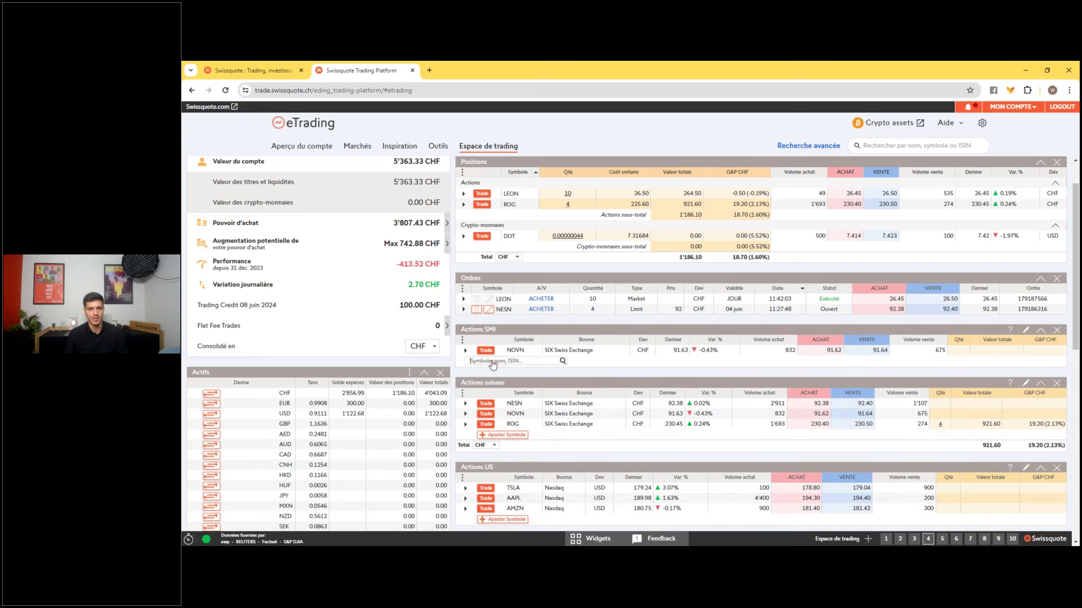
type("NESN")
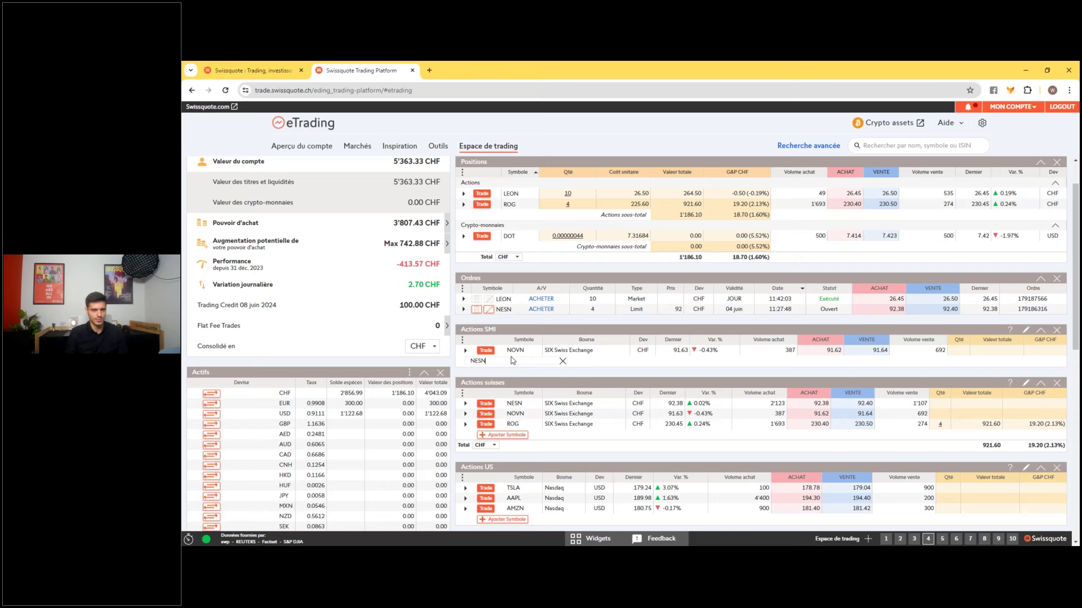
key("Return")
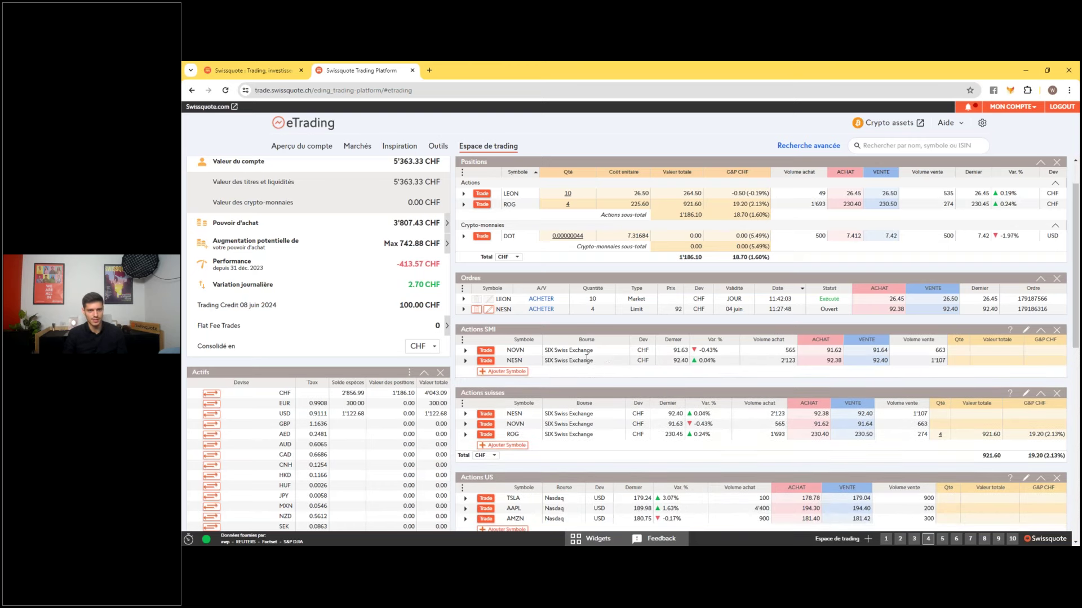
Step: View and dismiss the order ticket for TSLA in the Actions US list, and expand the TSLA details
scroll(616, 323, "down", 3)
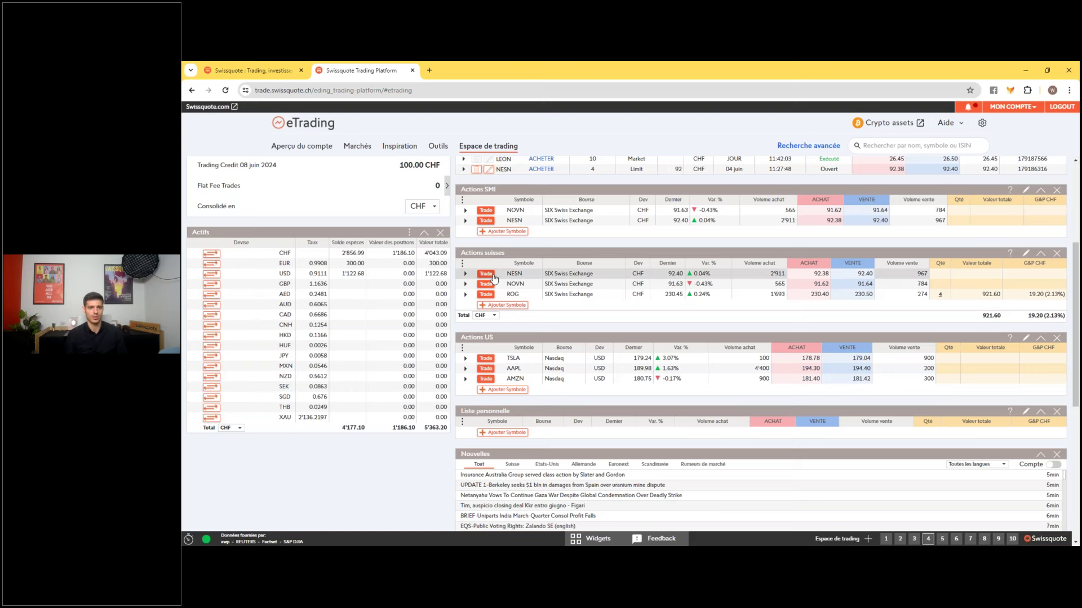
scroll(494, 277, "down", 1)
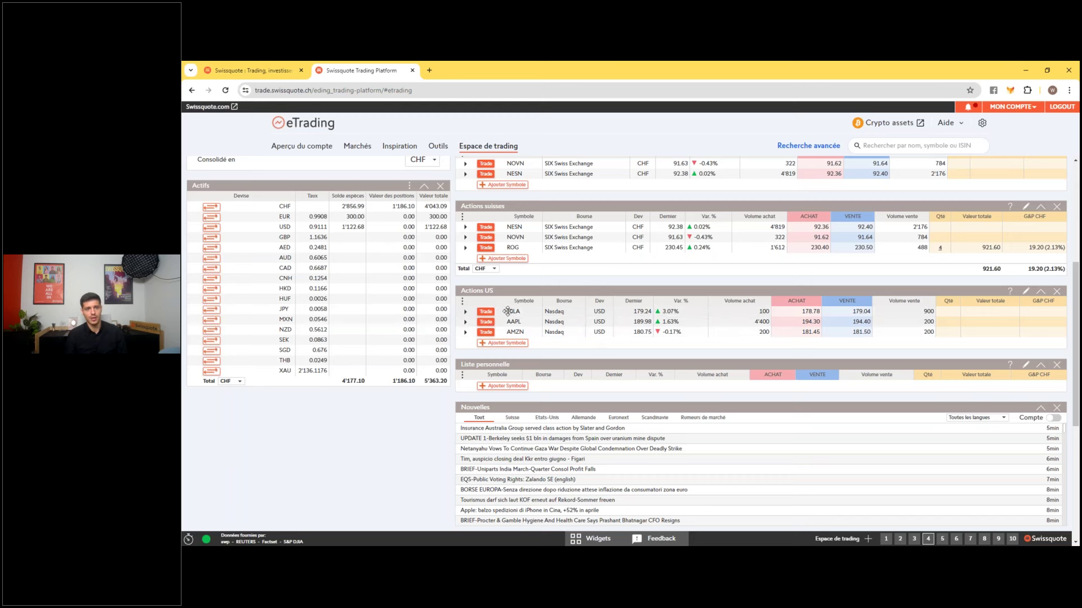
left_click(485, 313)
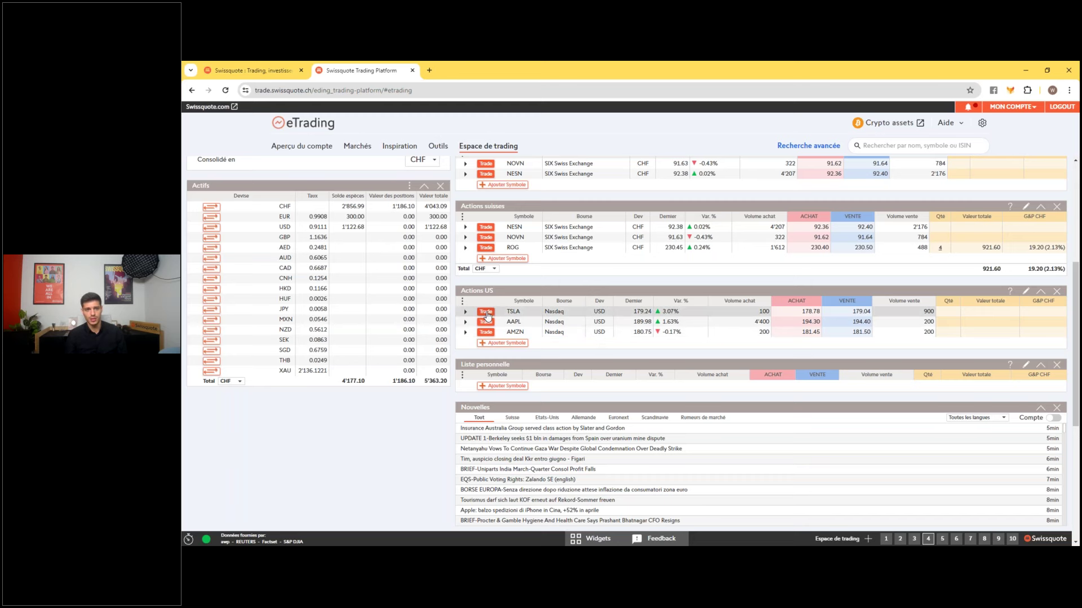
left_click(802, 148)
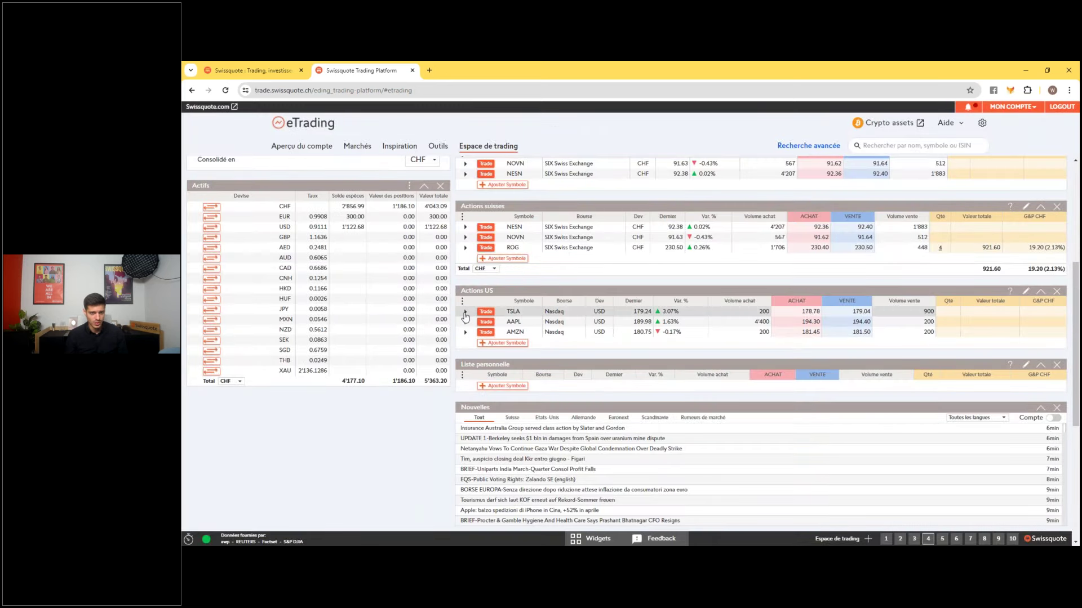
left_click(465, 313)
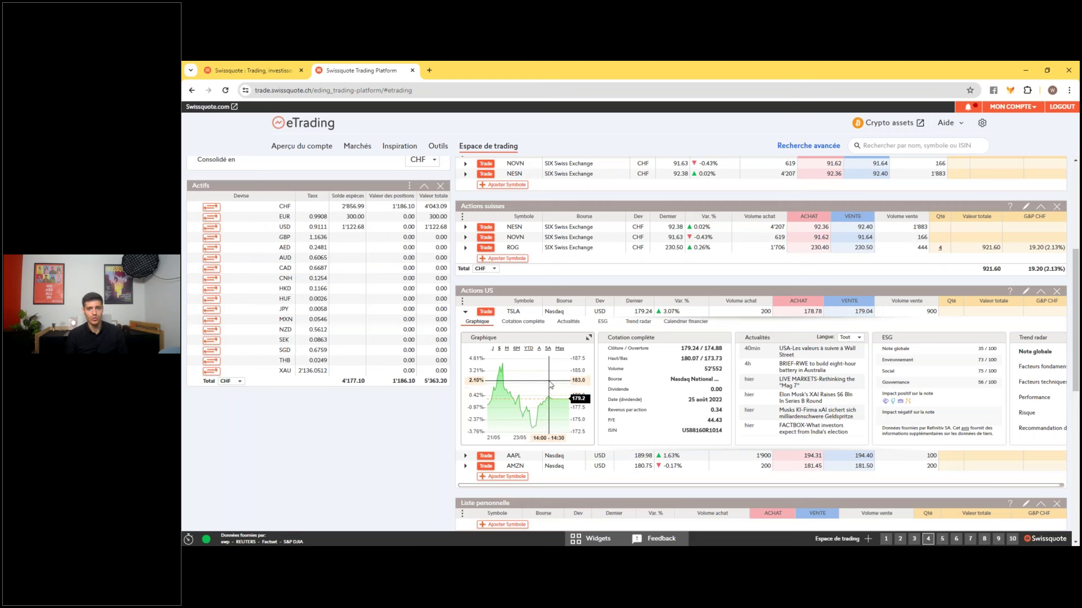
Step: Search the platform for TSLA, view the US listing's full quote page in a new browser tab, and return to the trading space
left_click(884, 145)
type("TSLA")
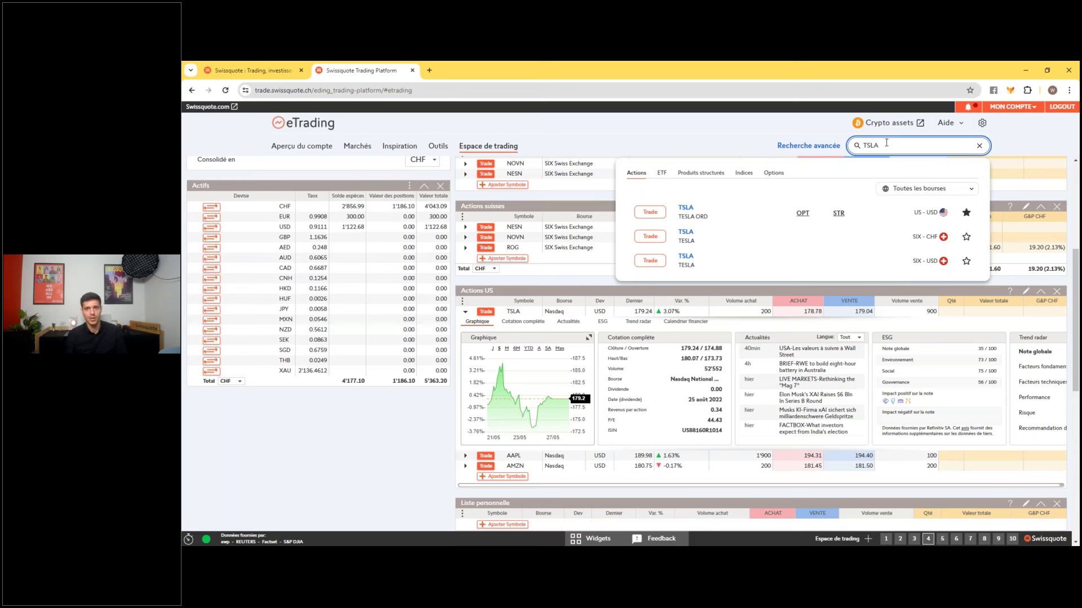
right_click(687, 210)
left_click(718, 215)
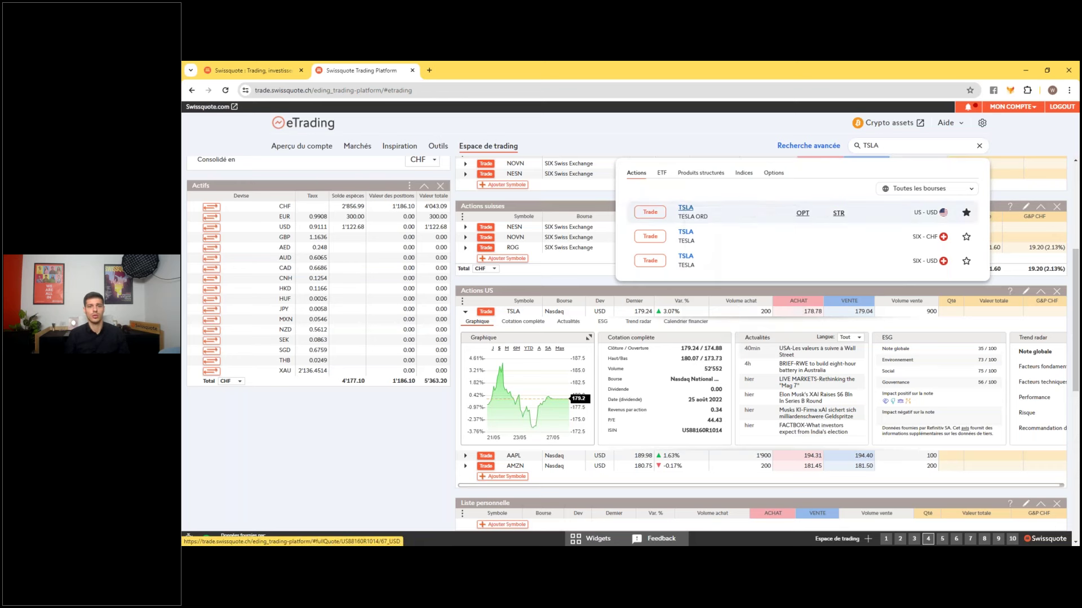
left_click(457, 71)
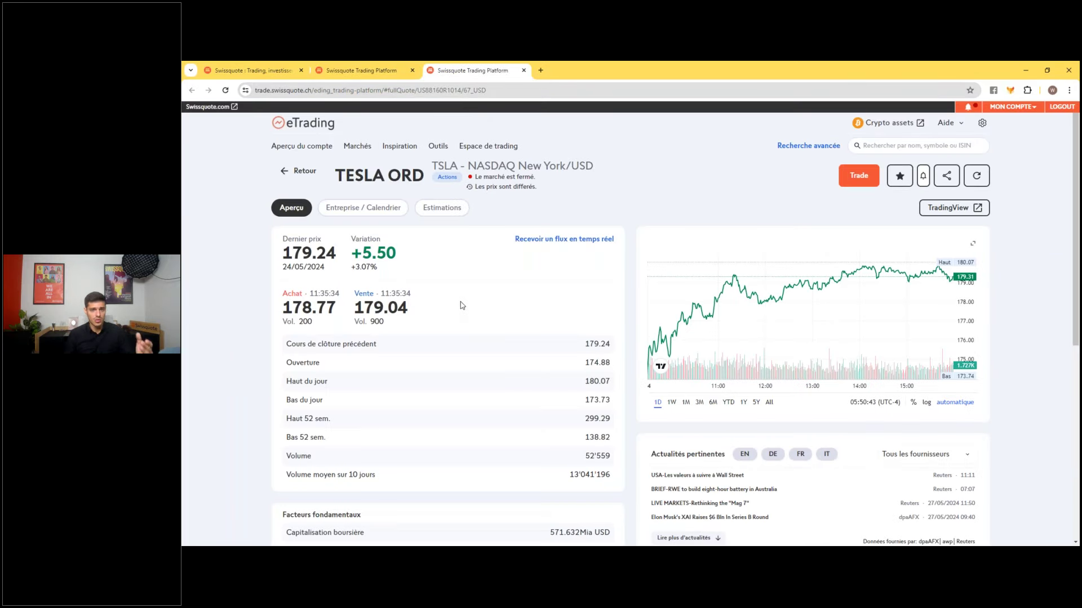
scroll(598, 294, "down", 1)
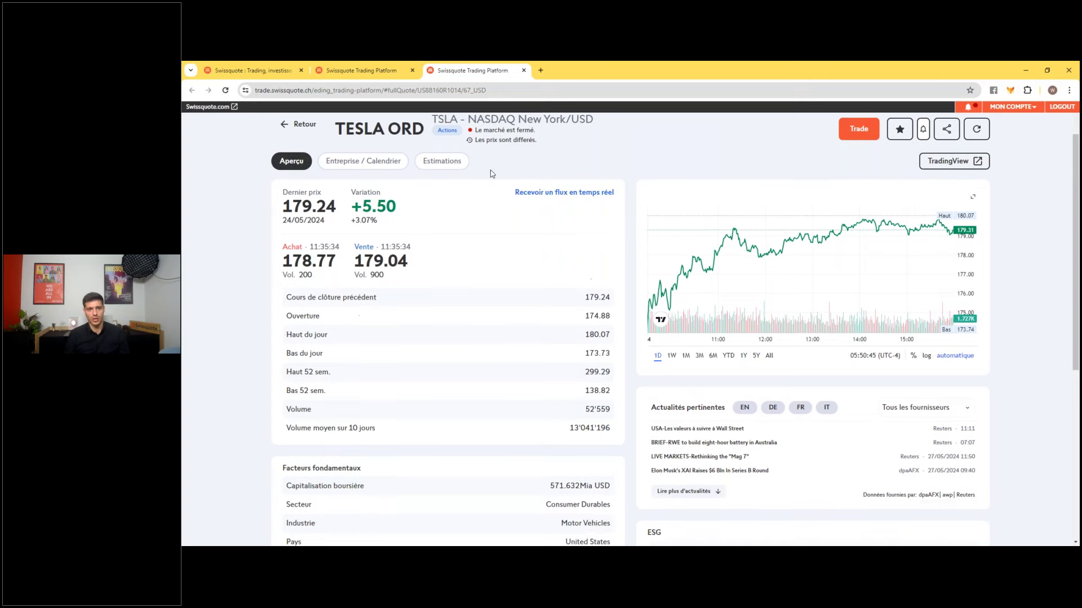
key("ctrl+shift+Tab")
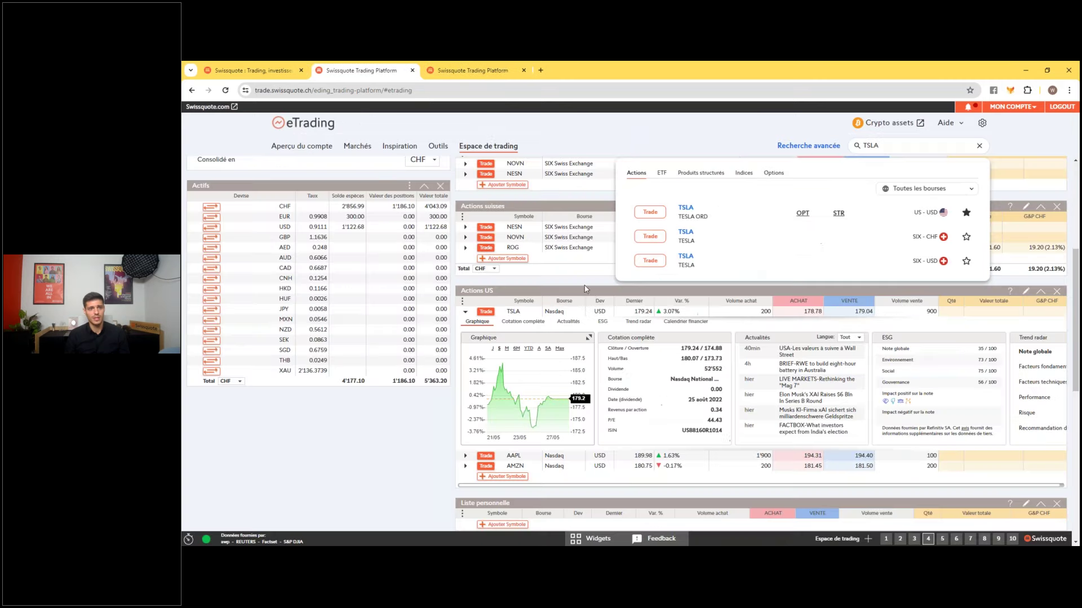
left_click(416, 432)
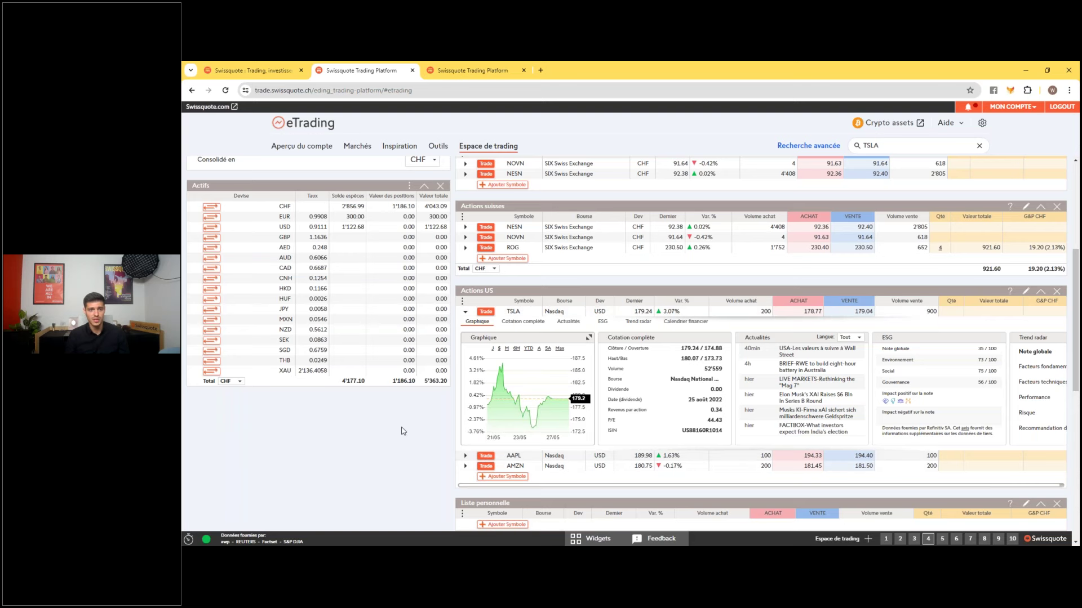
Step: Expand the AAPL and AMZN details in the Actions US list and set the AAPL and TSLA charts to YTD
scroll(403, 429, "down", 1)
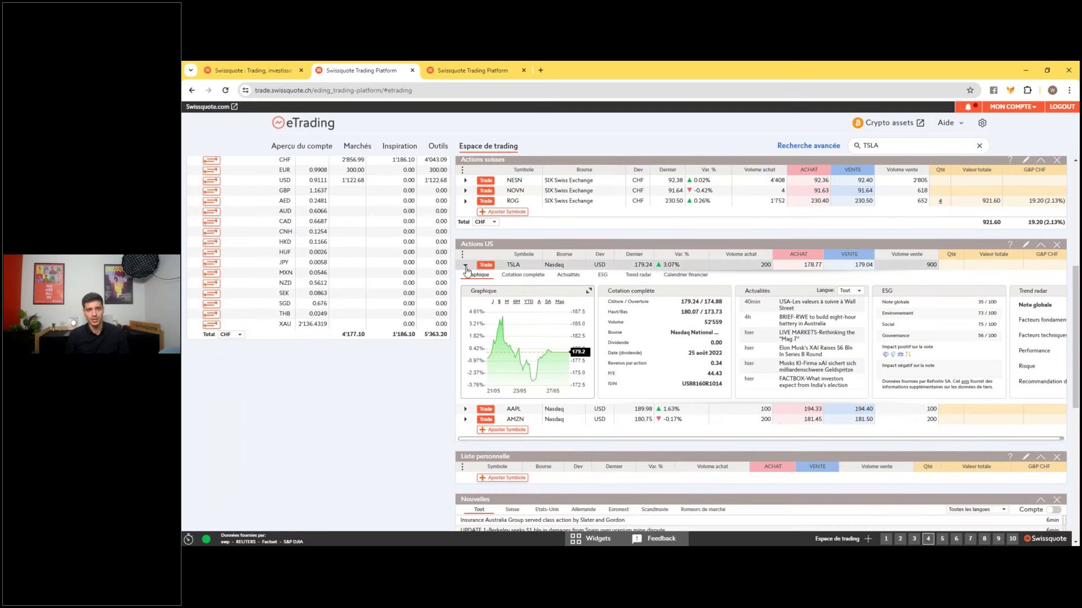
left_click(466, 410)
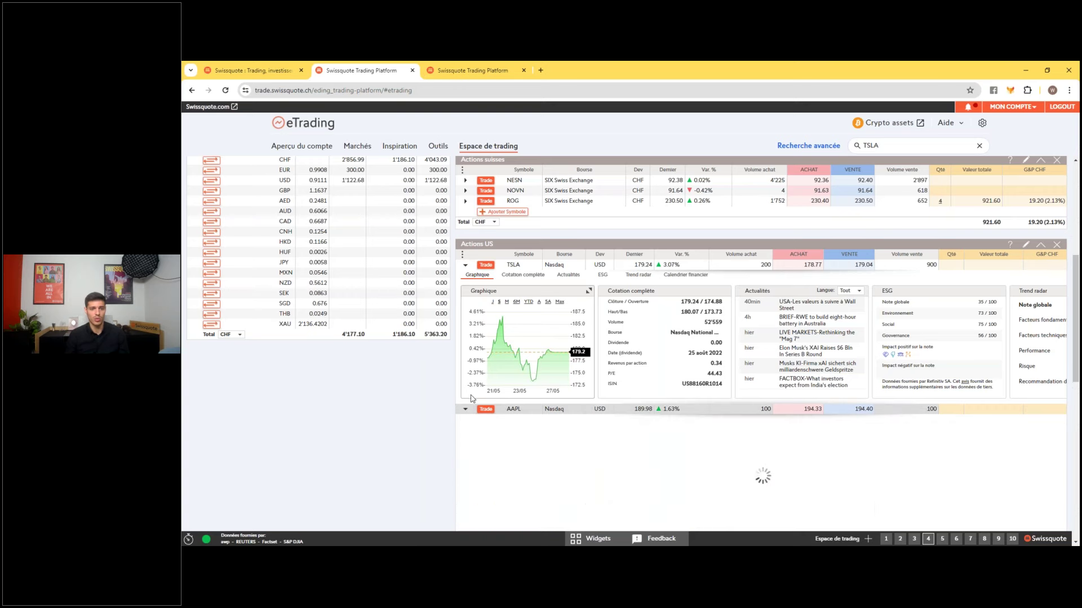
scroll(373, 422, "down", 2)
left_click(528, 354)
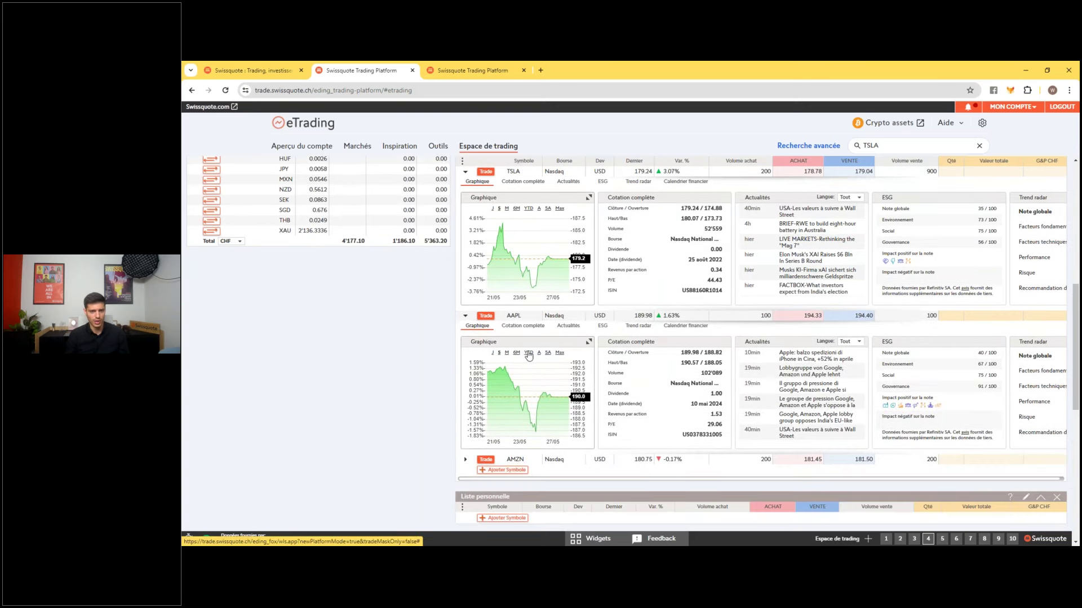
left_click(532, 210)
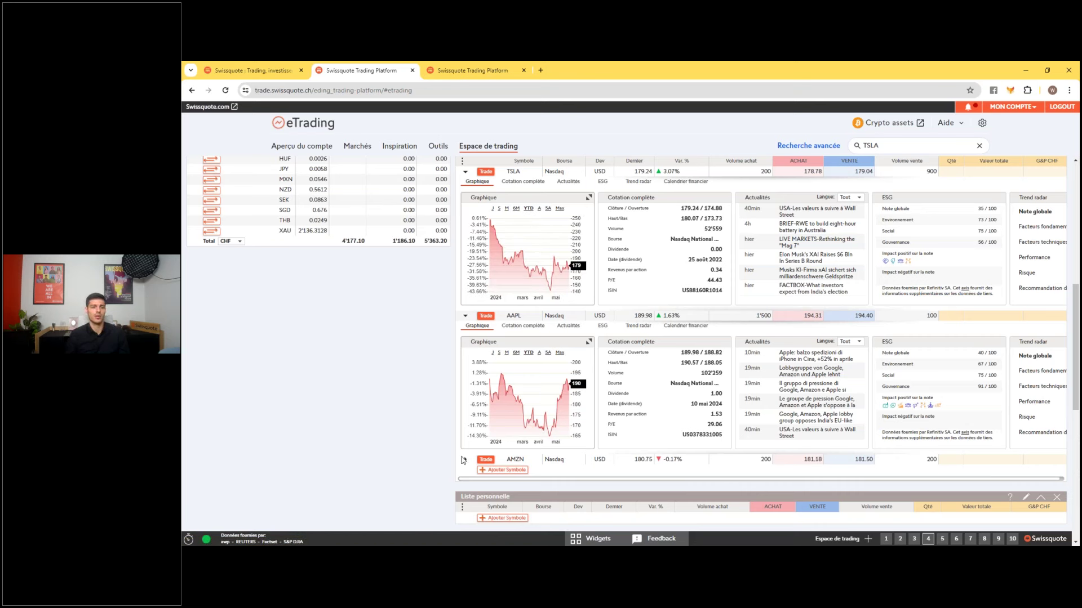
left_click(466, 460)
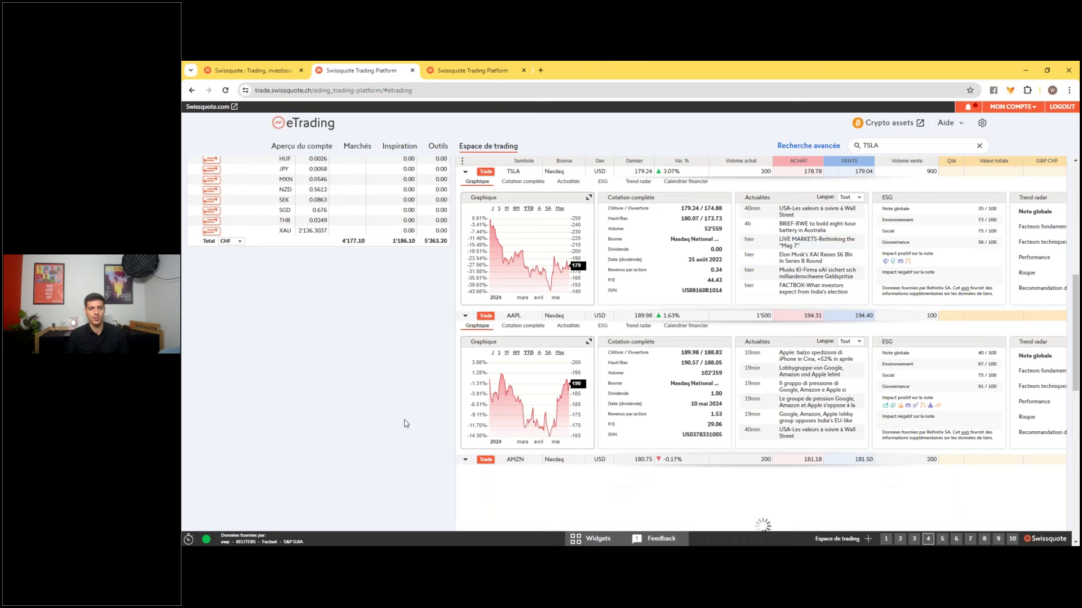
scroll(404, 424, "down", 2)
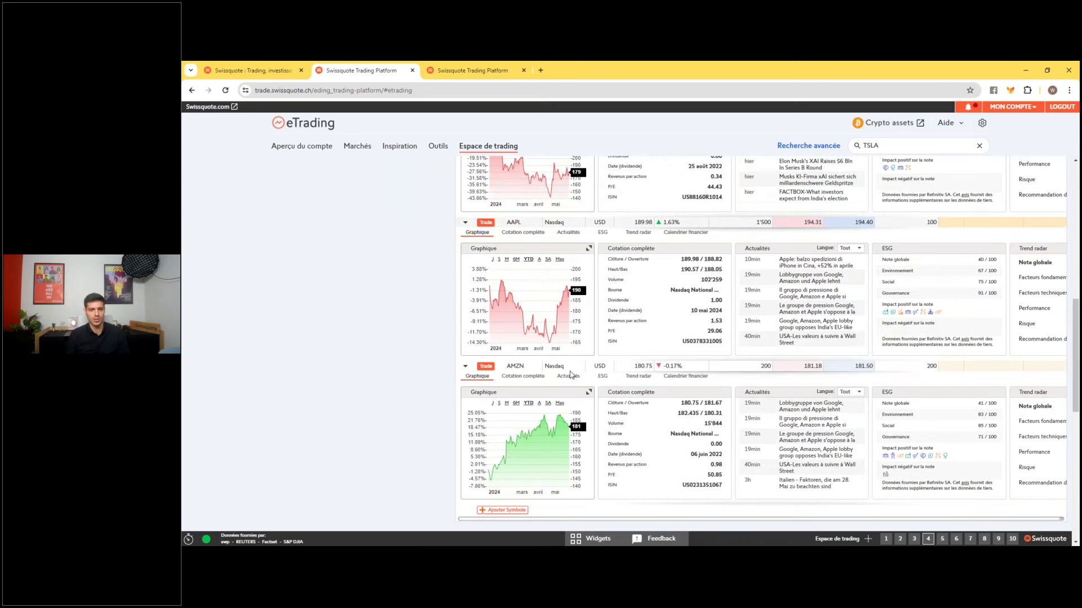
Step: Review the expanded US stock details and the stock lists above them, and view and dismiss the AAPL order ticket
scroll(487, 196, "up", 1)
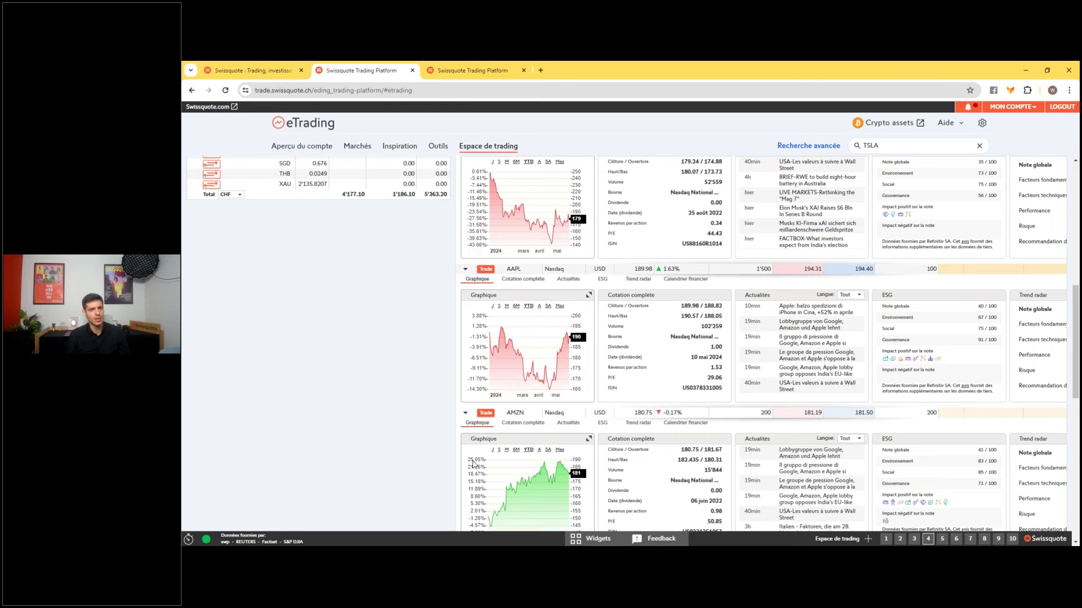
scroll(438, 476, "down", 1)
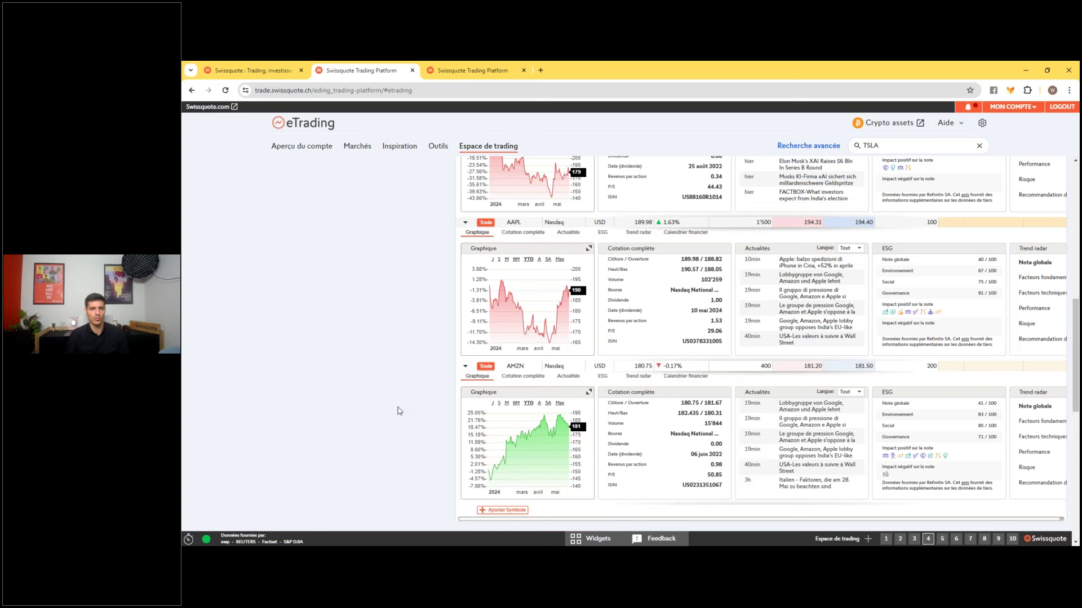
scroll(399, 410, "up", 5)
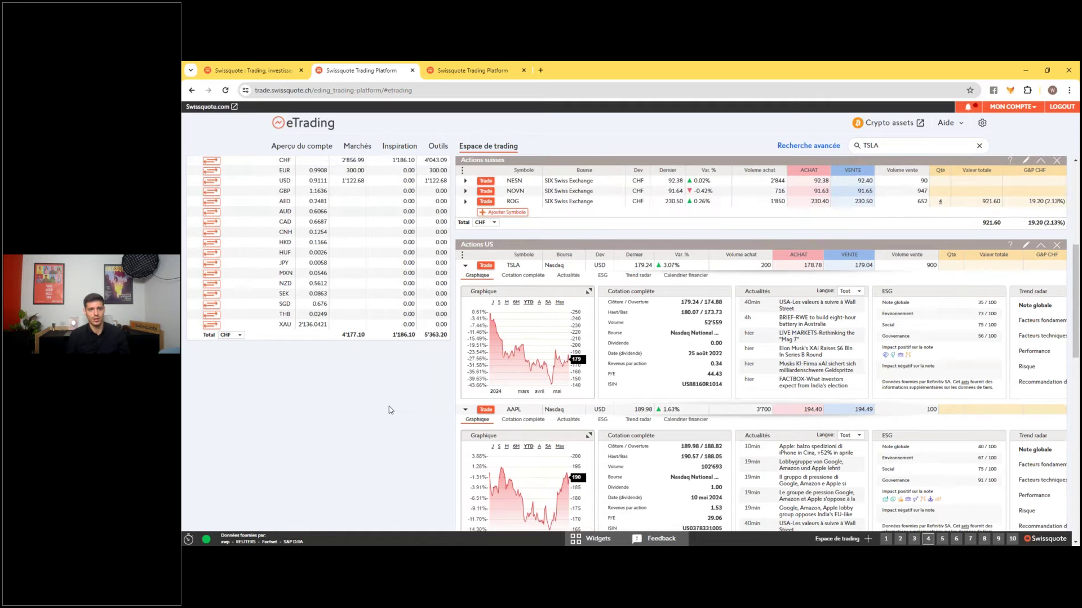
scroll(389, 407, "up", 4)
scroll(809, 350, "down", 2)
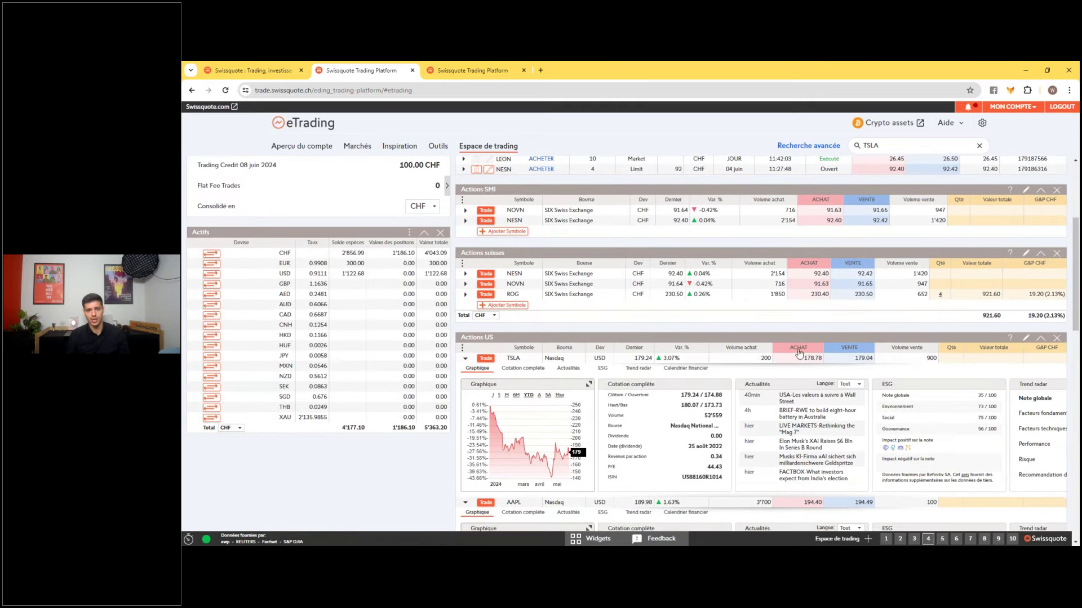
scroll(765, 355, "down", 2)
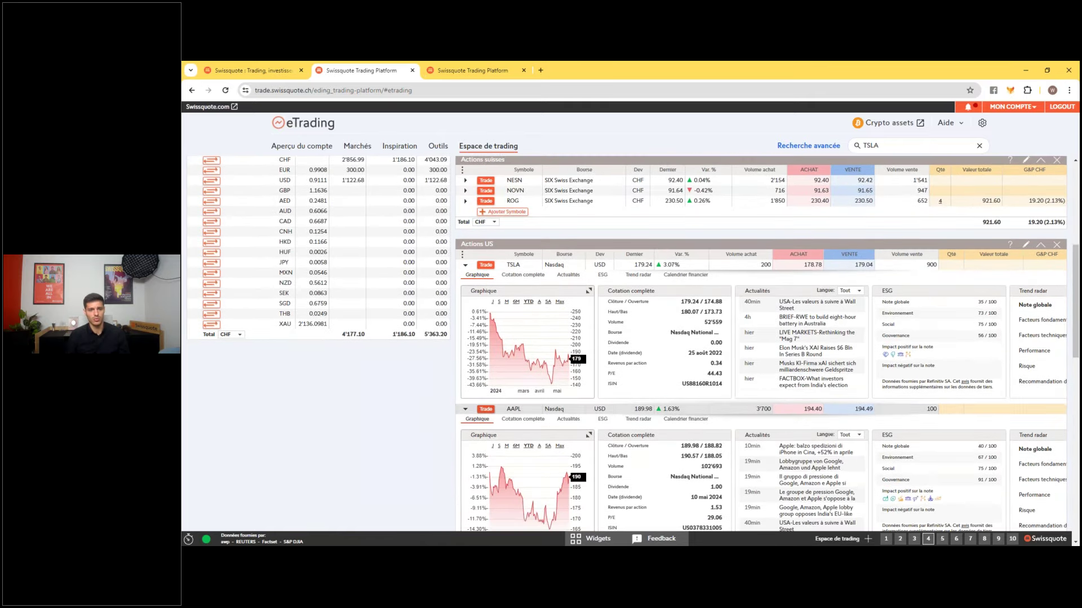
left_click(485, 409)
left_click(804, 149)
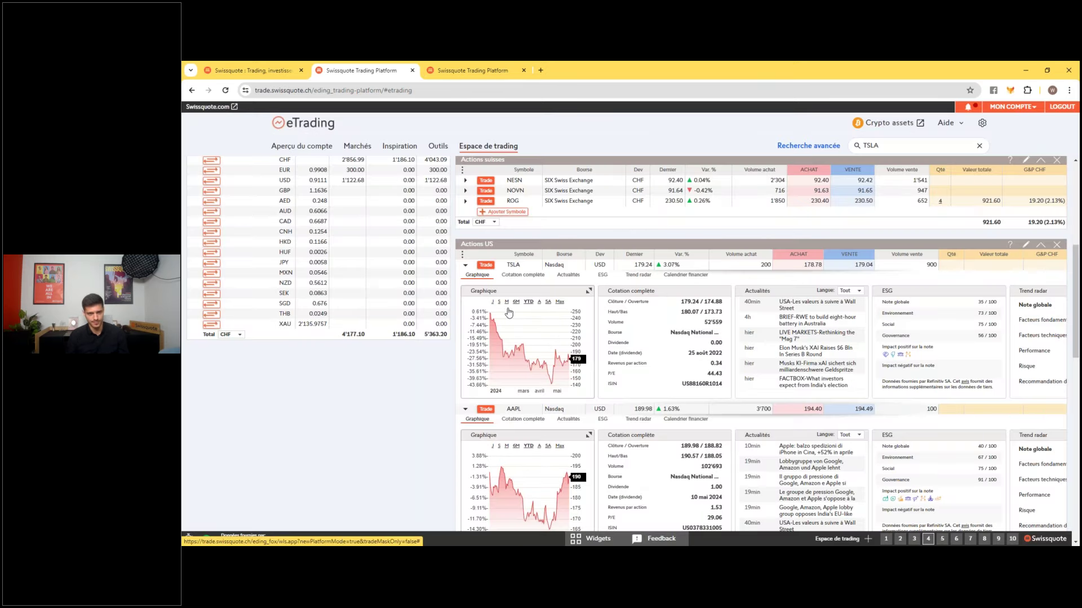
Step: Go to the account overview and examine its assets, orders and positions
scroll(496, 292, "up", 5)
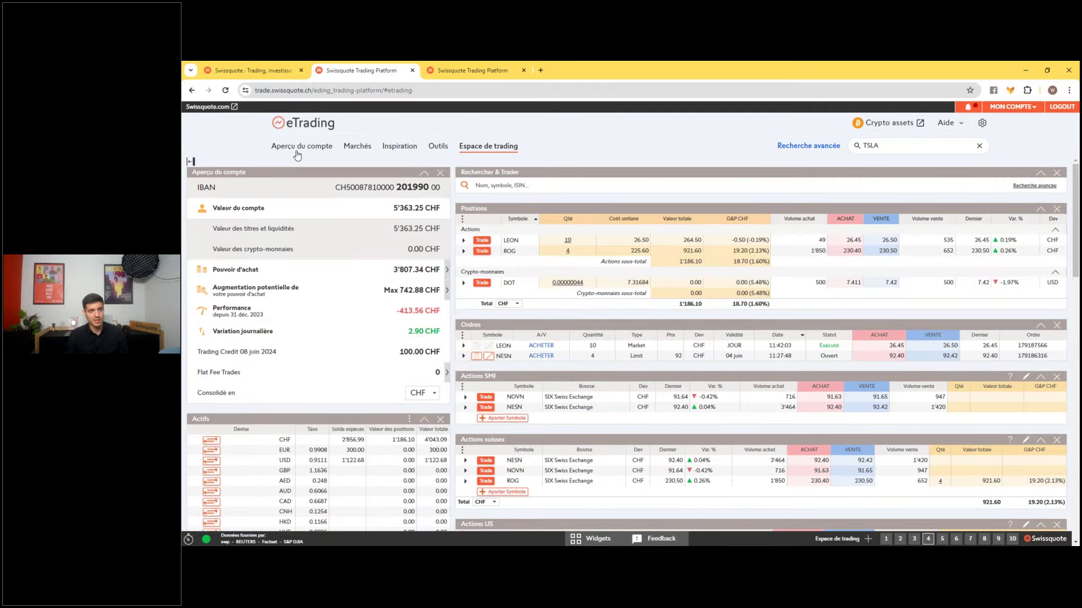
left_click(298, 147)
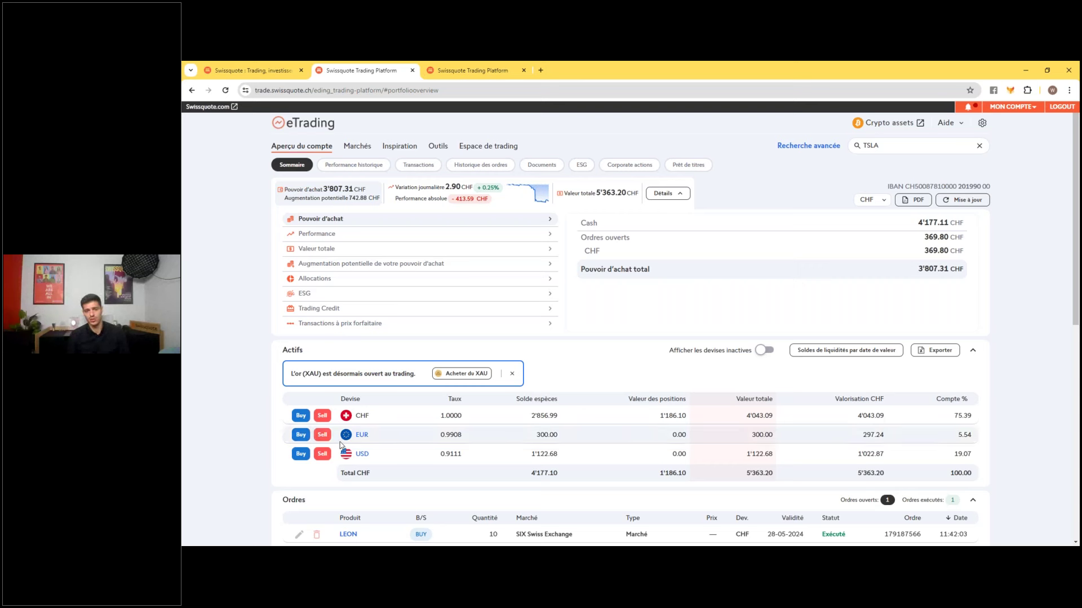
scroll(448, 417, "down", 3)
scroll(449, 420, "down", 1)
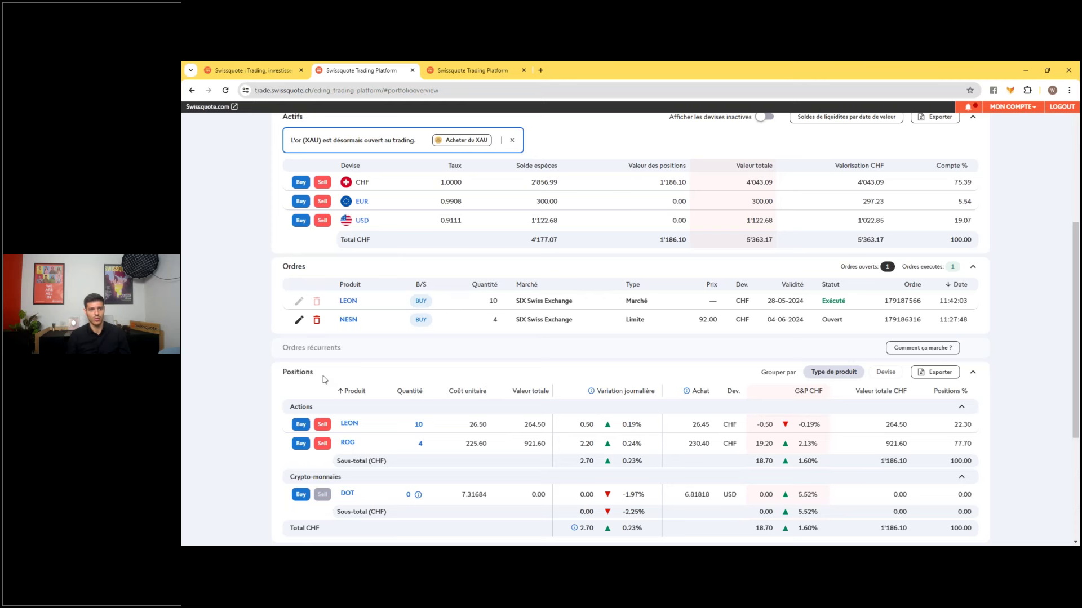
scroll(394, 379, "down", 1)
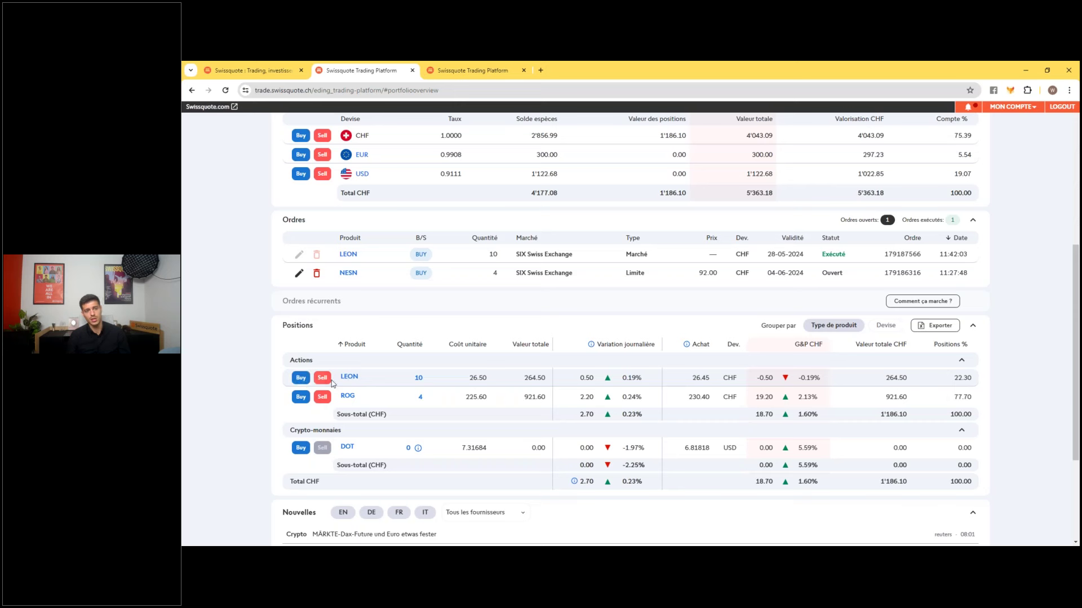
Step: Sell the 10 LEON shares from the positions with a Market order and place the order
left_click(323, 379)
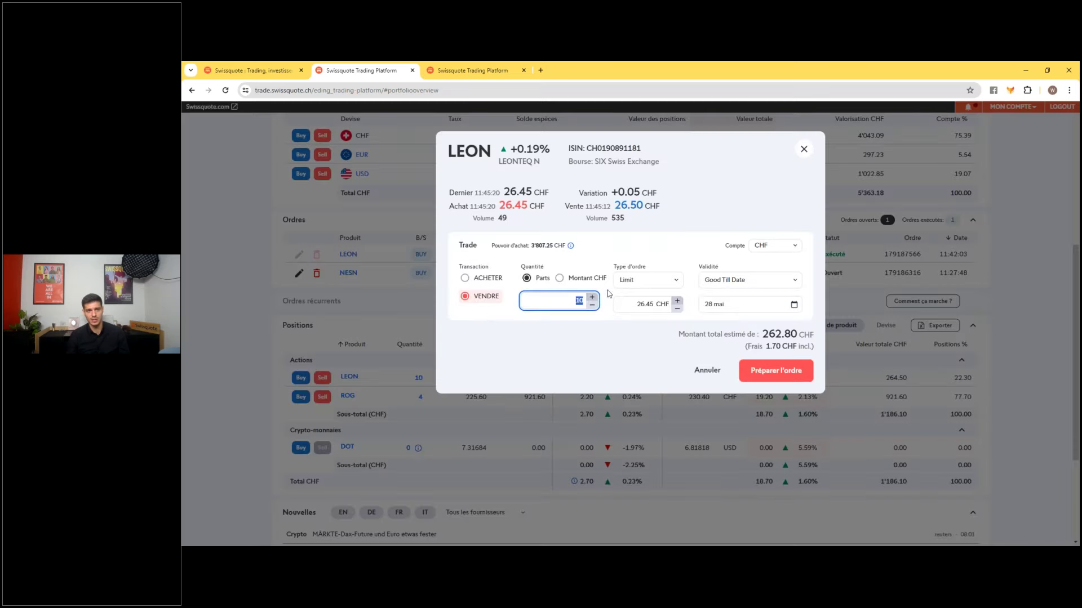
left_click(638, 292)
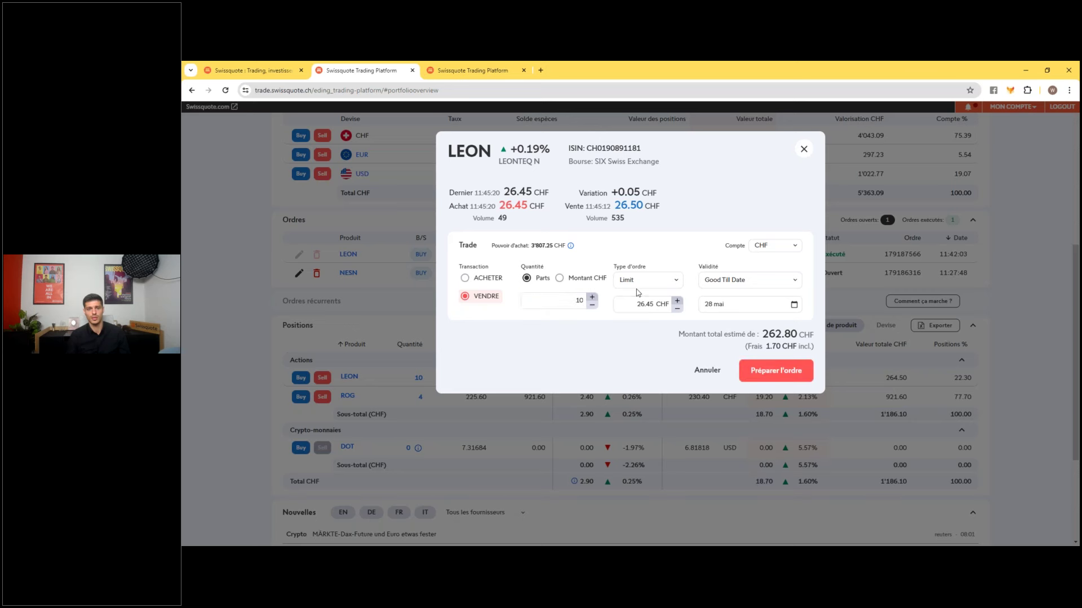
left_click(639, 283)
left_click(641, 190)
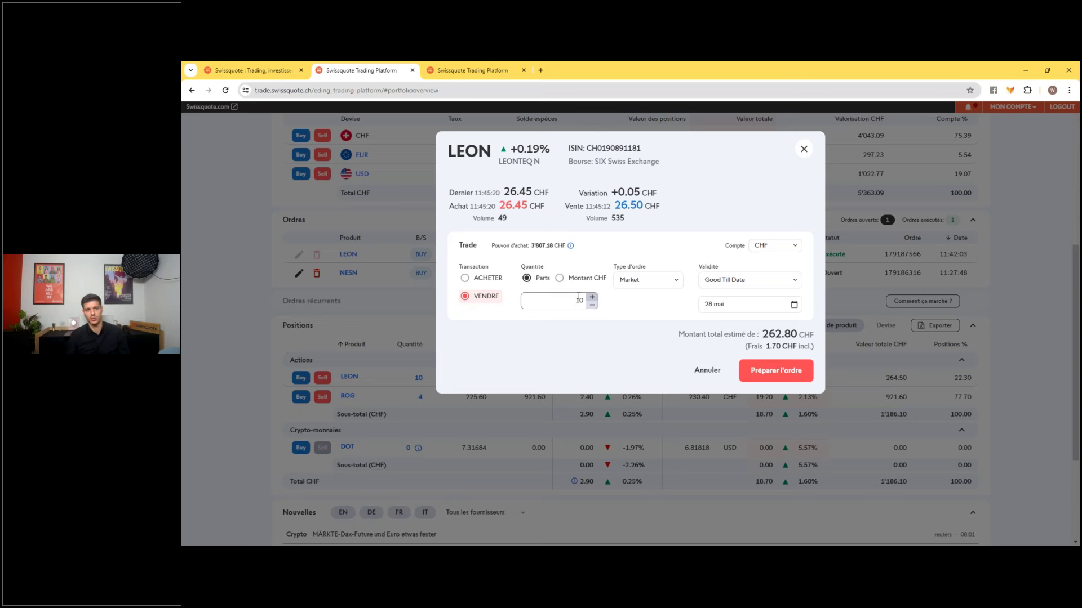
left_click(782, 376)
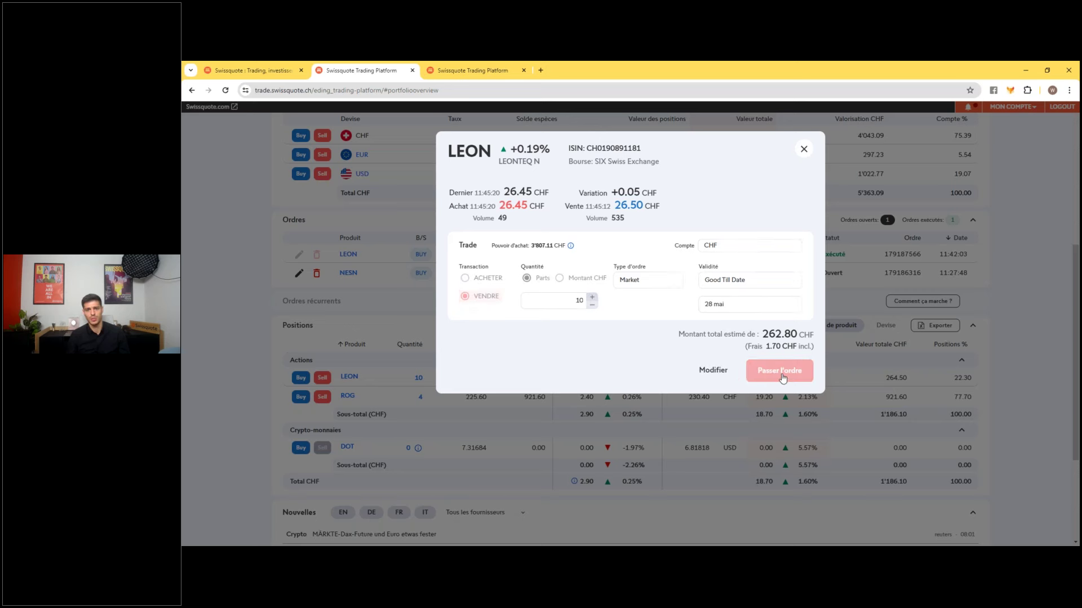
left_click(782, 376)
left_click(785, 319)
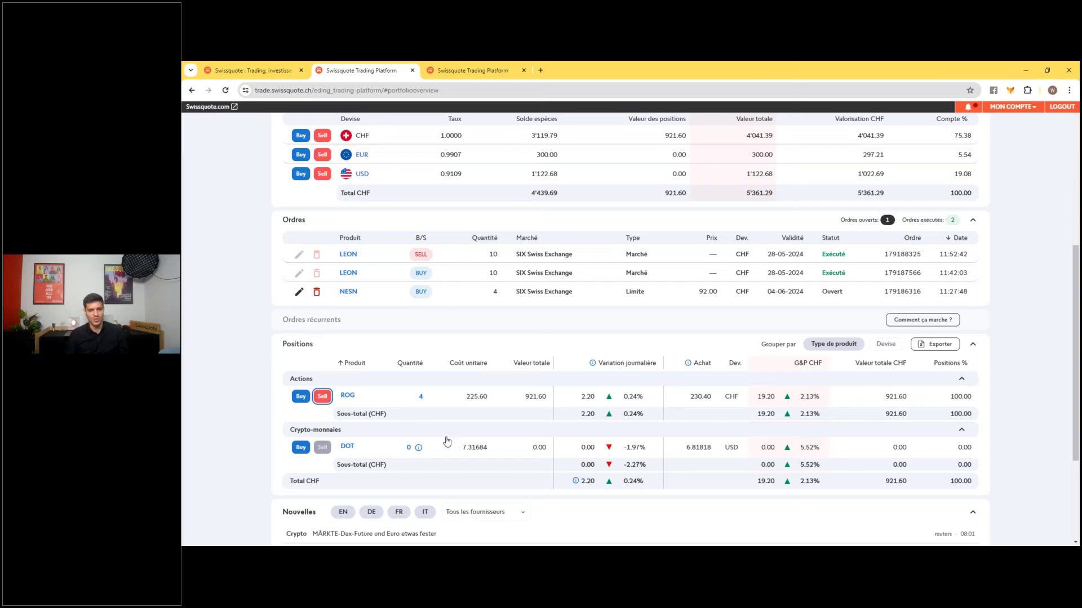
Step: Show the inactive currencies in the account's assets and review the list down to XAU
scroll(719, 419, "up", 3)
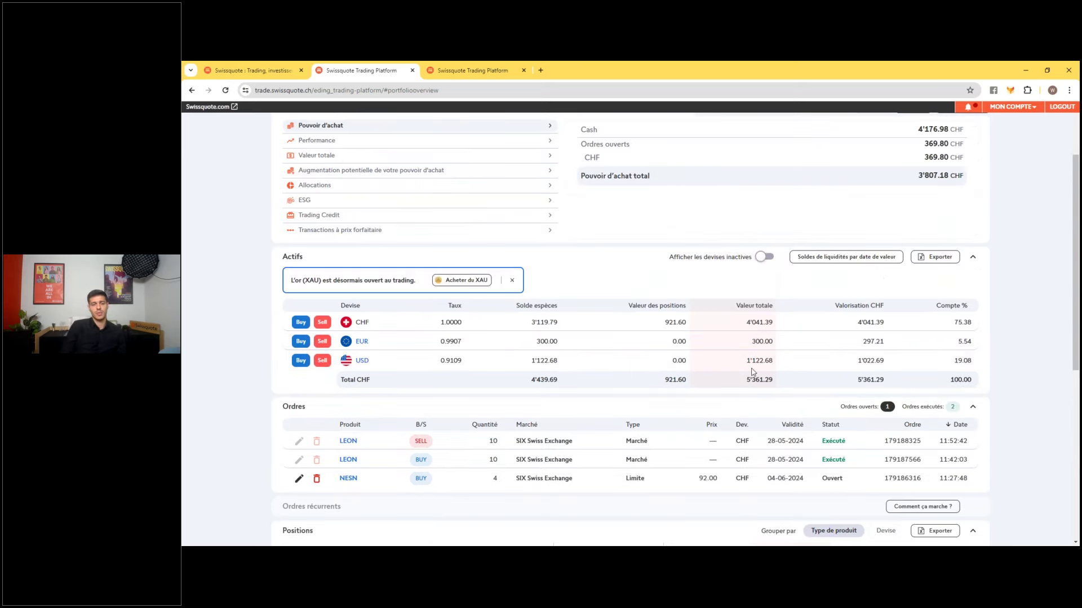
scroll(758, 365, "up", 2)
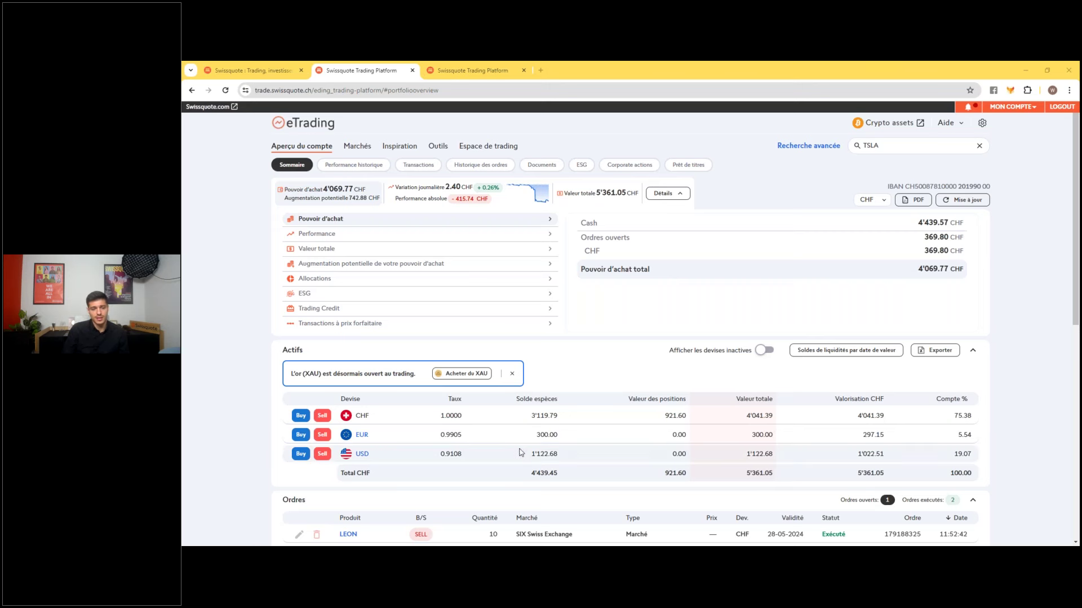
scroll(522, 454, "down", 1)
left_click(765, 304)
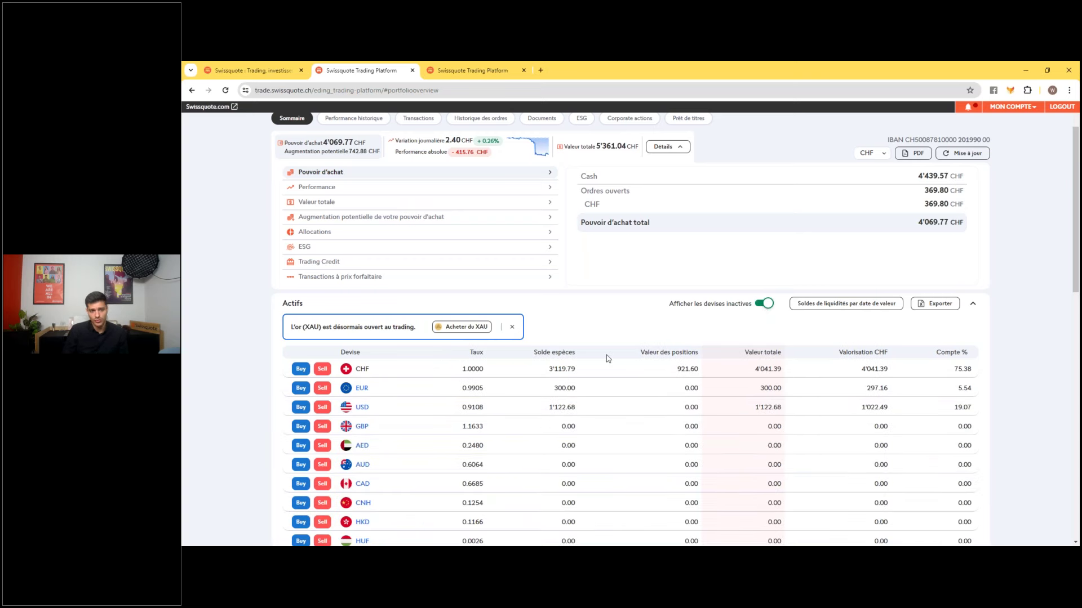
scroll(609, 359, "down", 3)
scroll(611, 358, "down", 1)
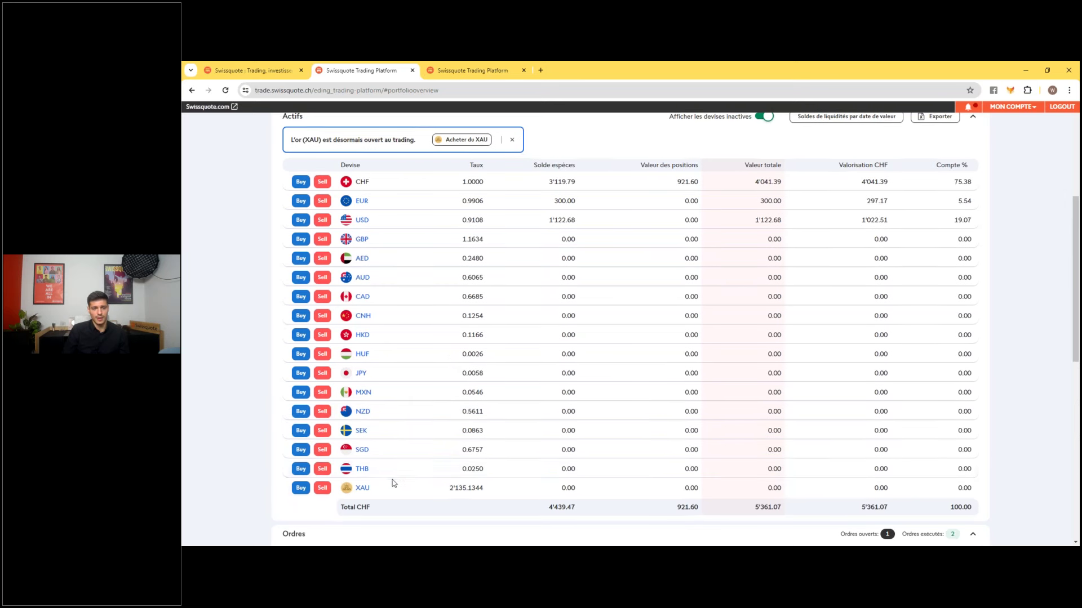
scroll(394, 479, "down", 1)
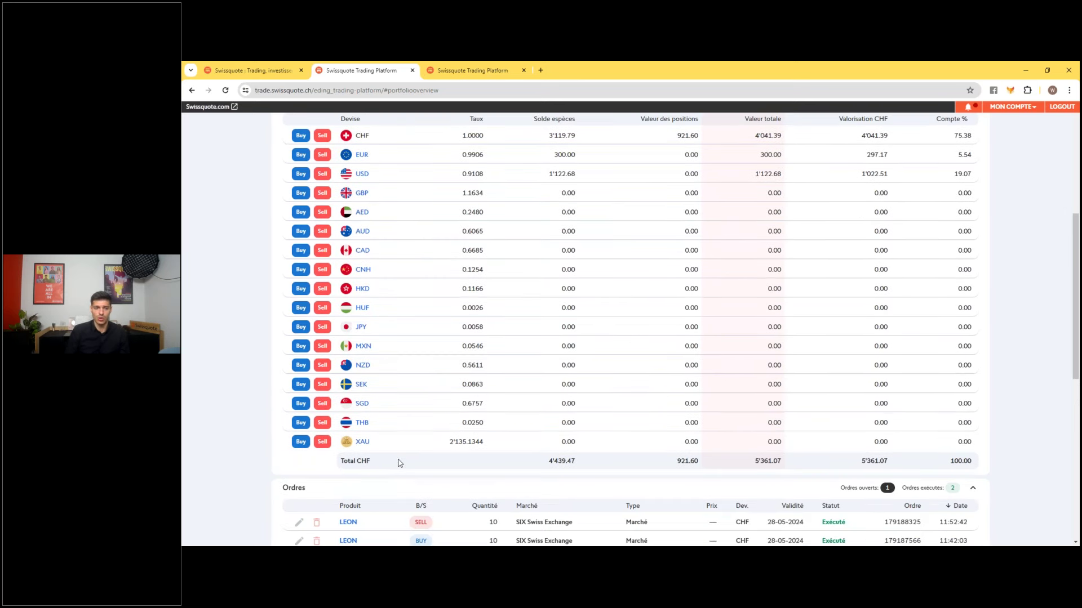
Step: Start a purchase of 1 XAU paid in CHF and request a quote
left_click(301, 443)
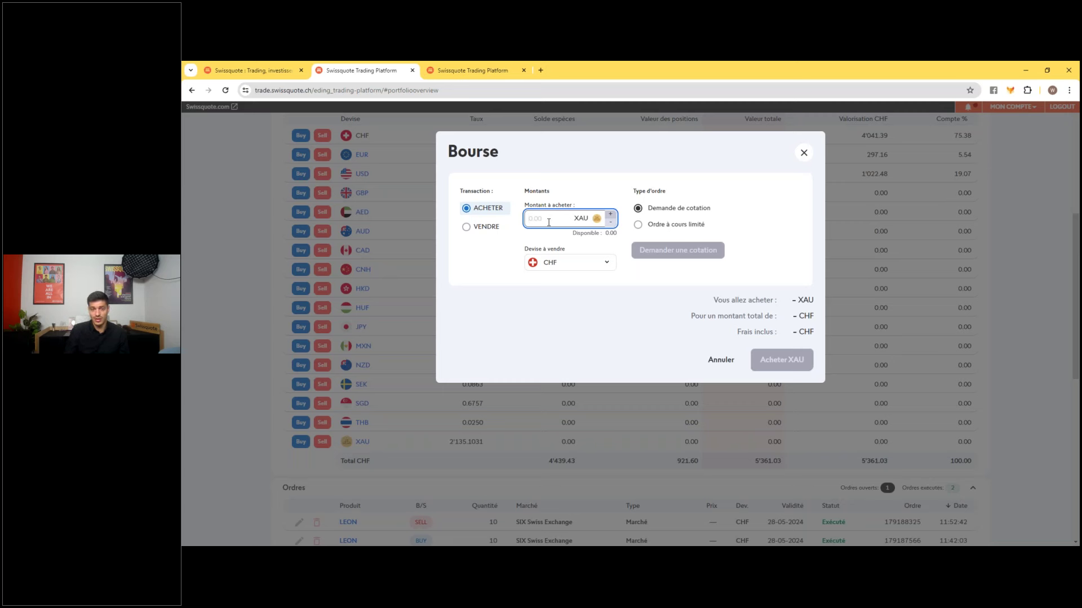
type("1")
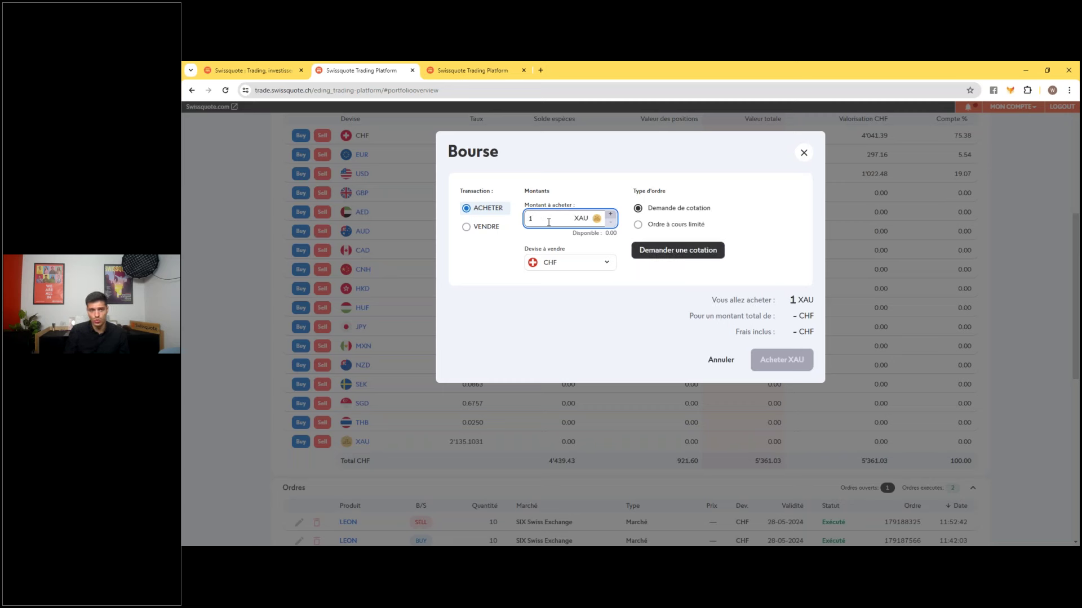
left_click(671, 251)
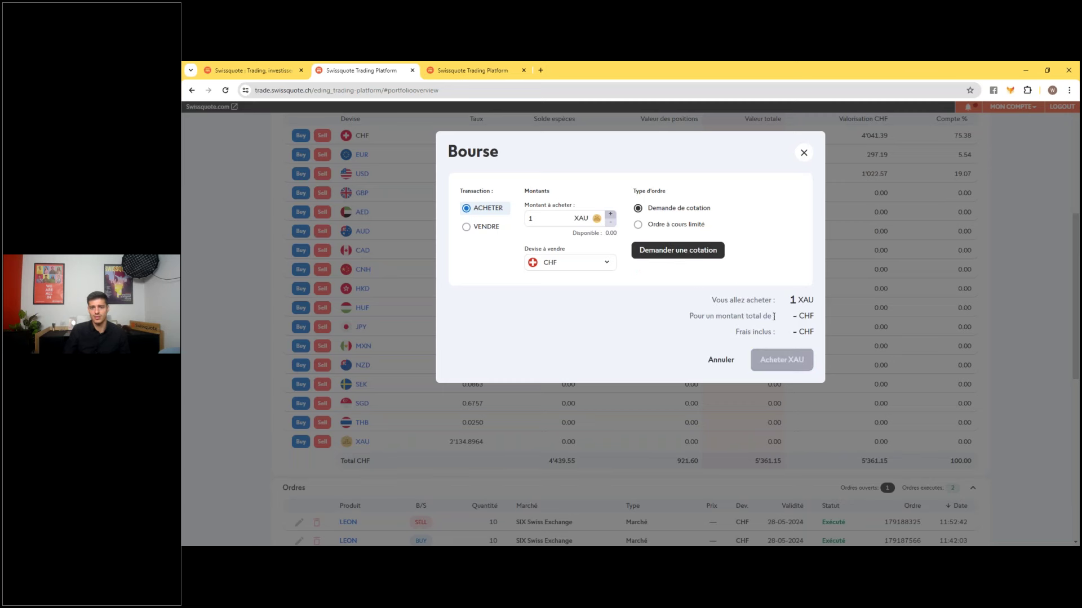
Step: Change the currency to sell to USD and request a quote for 1 XAU
left_click(615, 269)
scroll(555, 302, "down", 2)
scroll(557, 304, "down", 3)
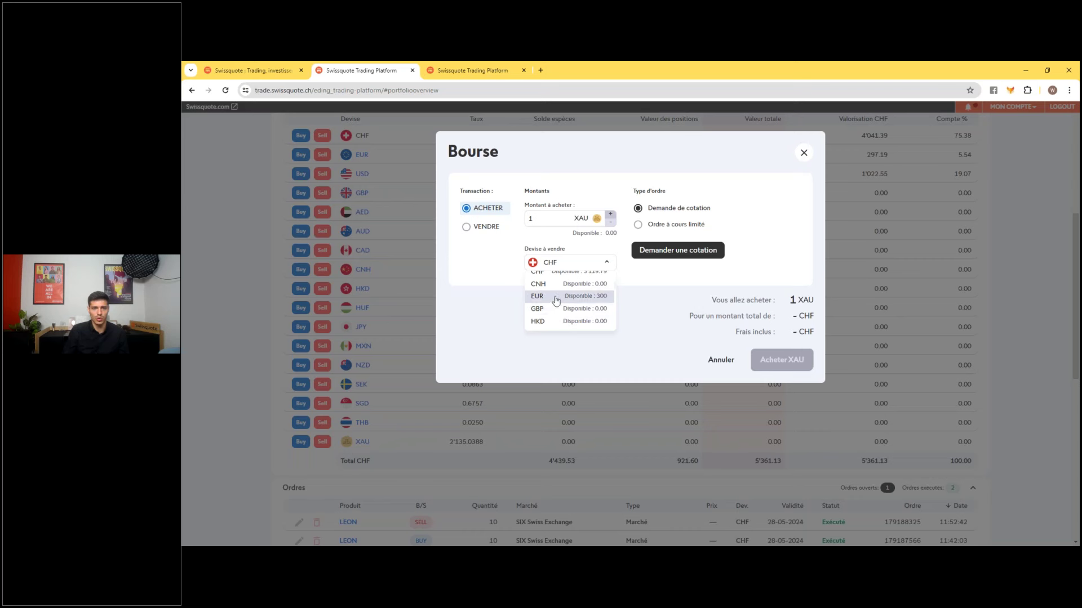
left_click(554, 327)
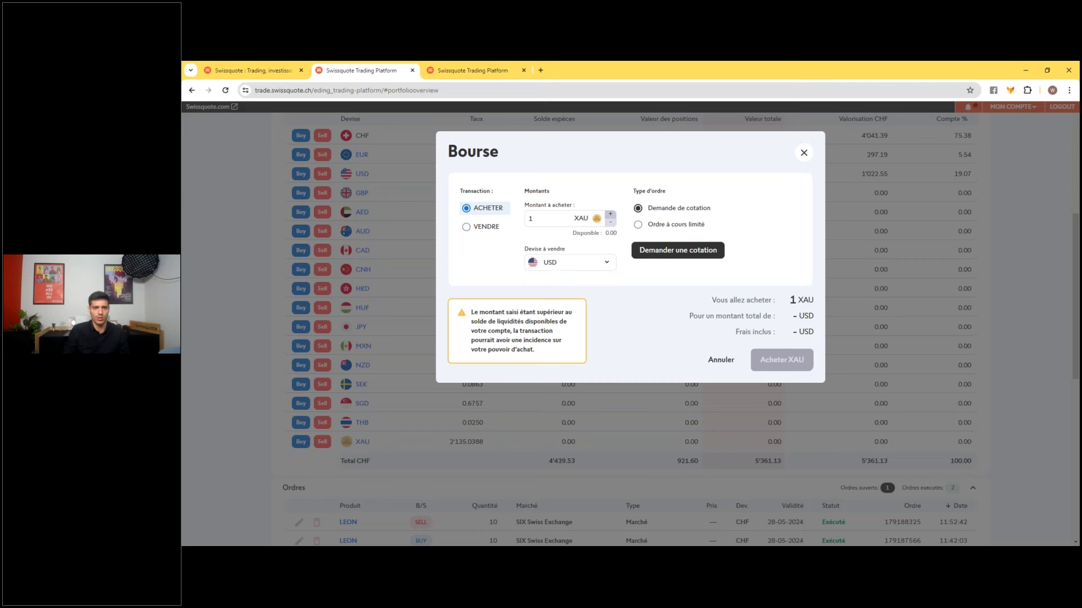
left_click(679, 251)
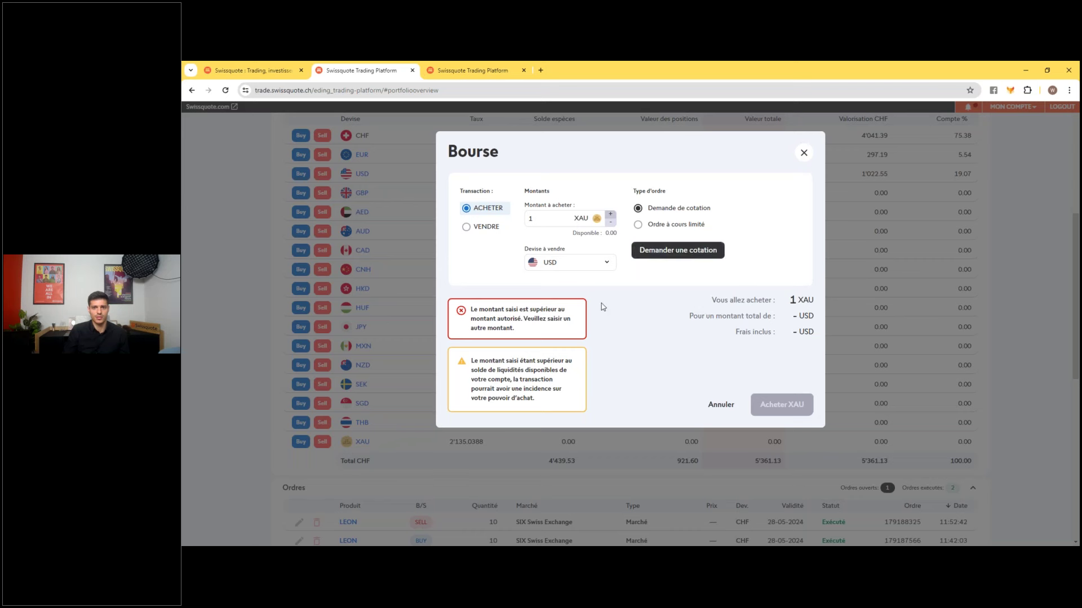
Step: Try requesting a quote for 2 XAU against USD, and clear the purchase amount
left_click(554, 225)
key("BackSpace")
type("2")
left_click(687, 256)
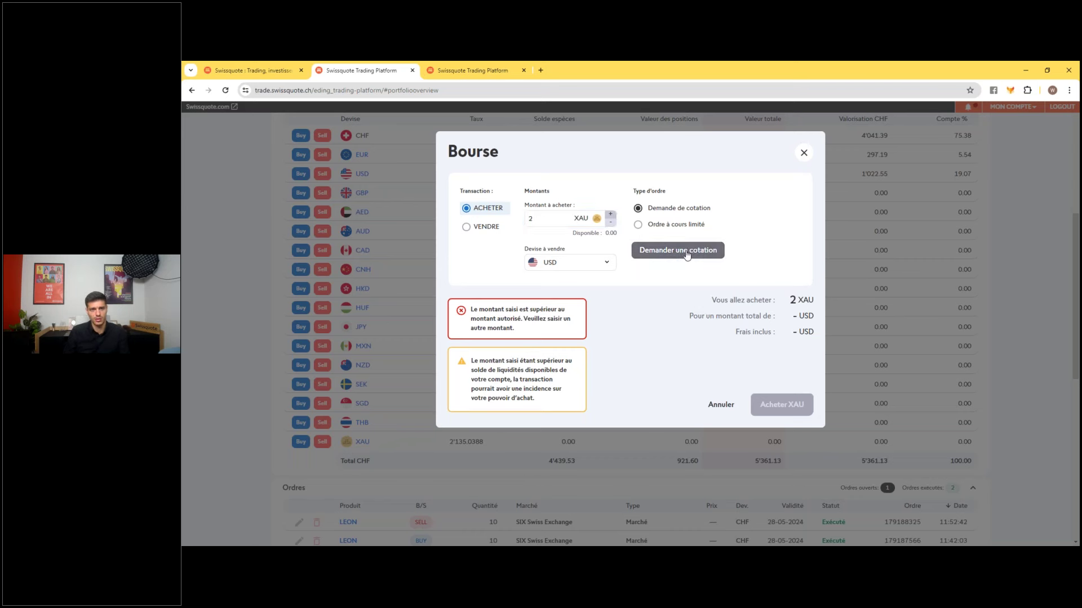
left_click(555, 219)
key("BackSpace")
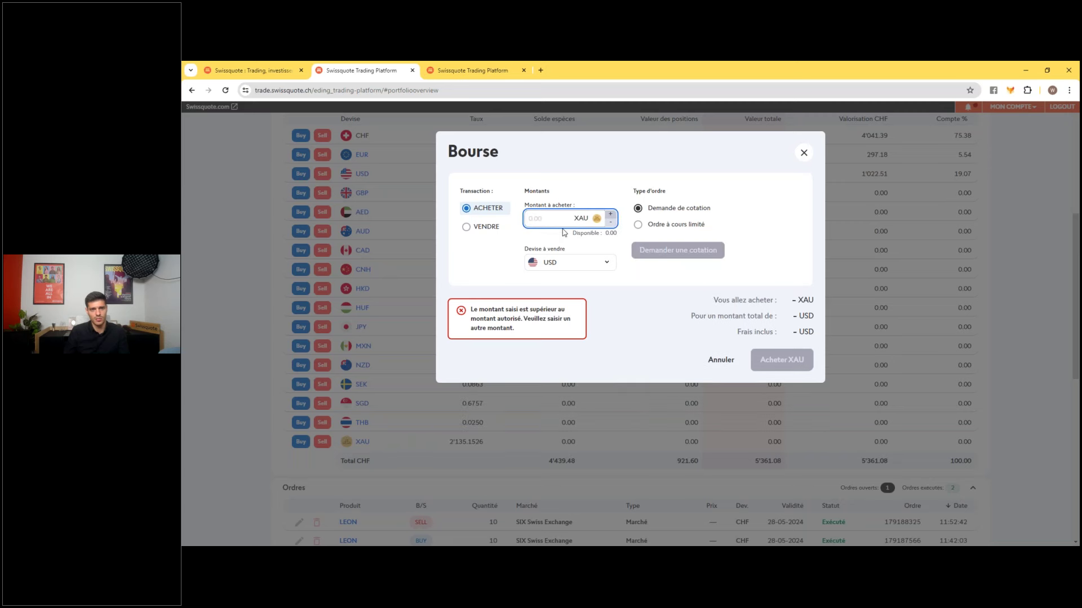
Step: Set the currency to sell back to CHF and close the gold exchange ticket without buying
left_click(599, 266)
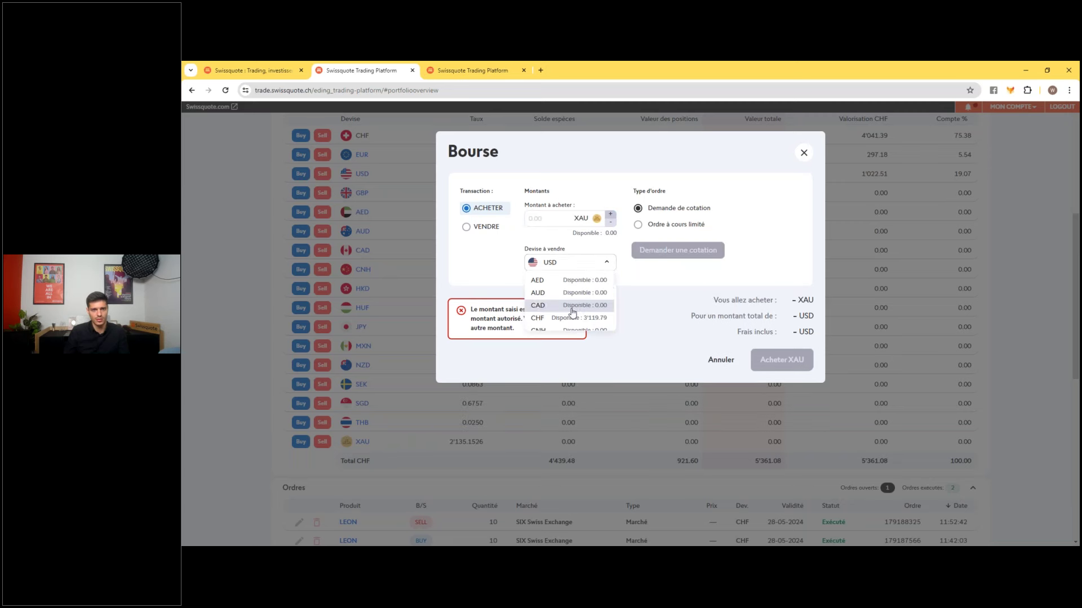
scroll(567, 315, "down", 2)
scroll(572, 307, "down", 2)
scroll(586, 298, "up", 3)
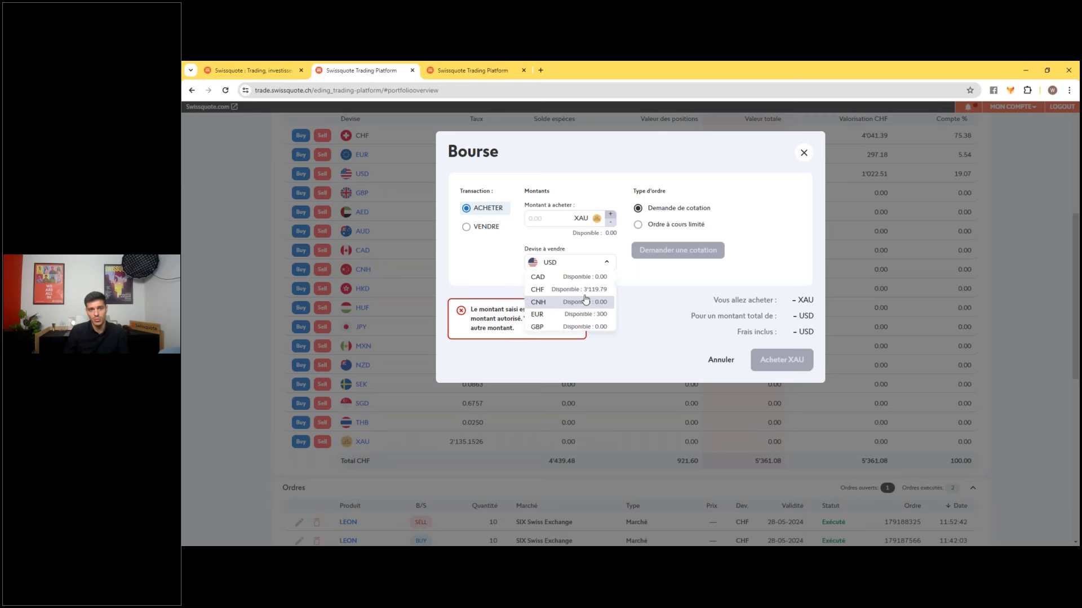
left_click(585, 300)
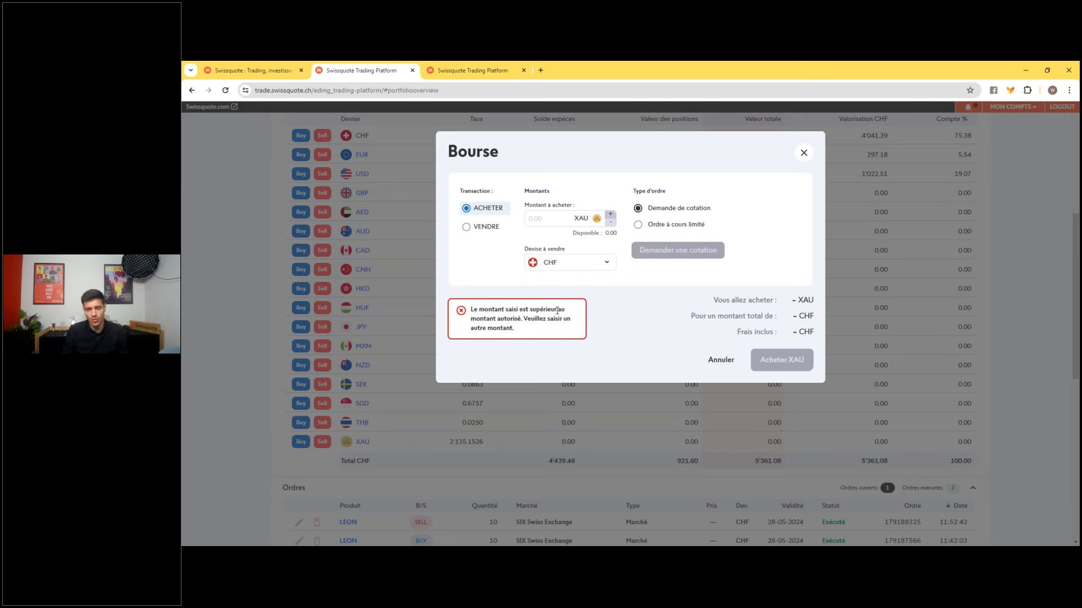
left_click(545, 217)
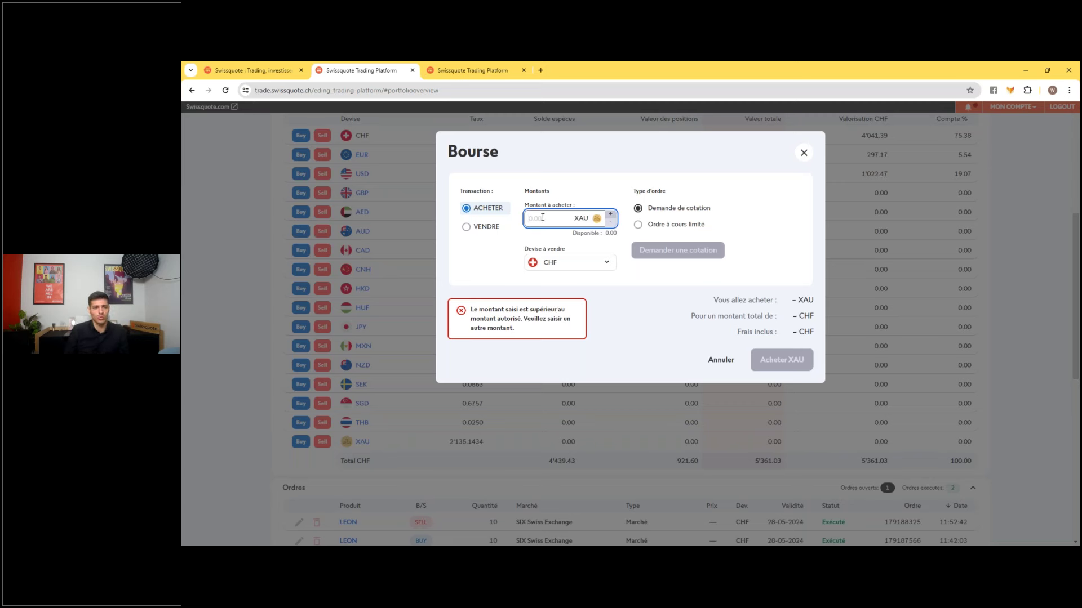
left_click(805, 153)
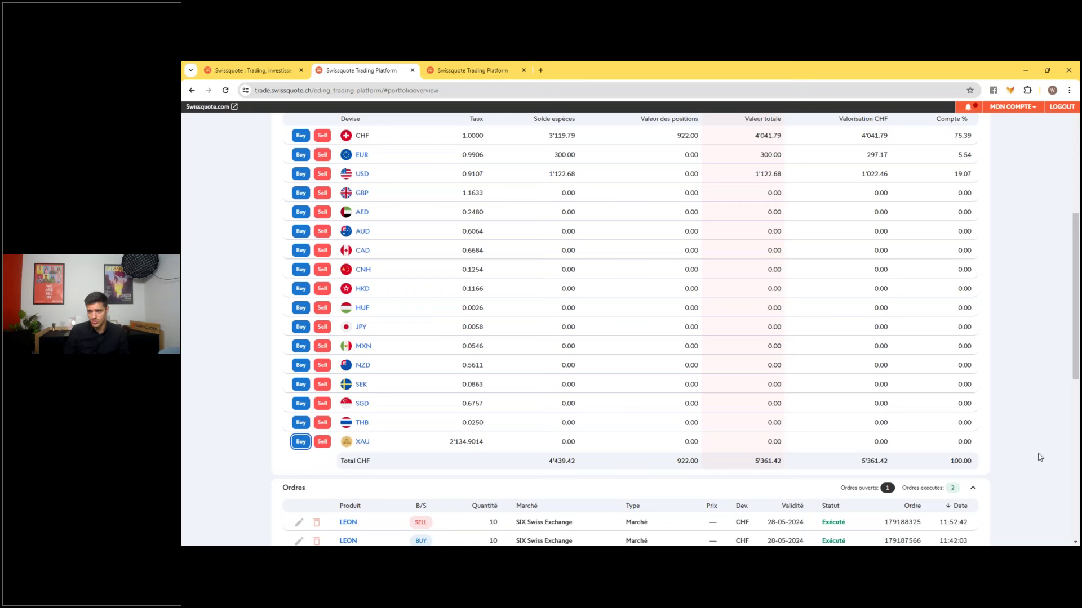
Step: Open the Crypto Assets platform and examine the full list of trading pairs in its market
scroll(703, 394, "up", 5)
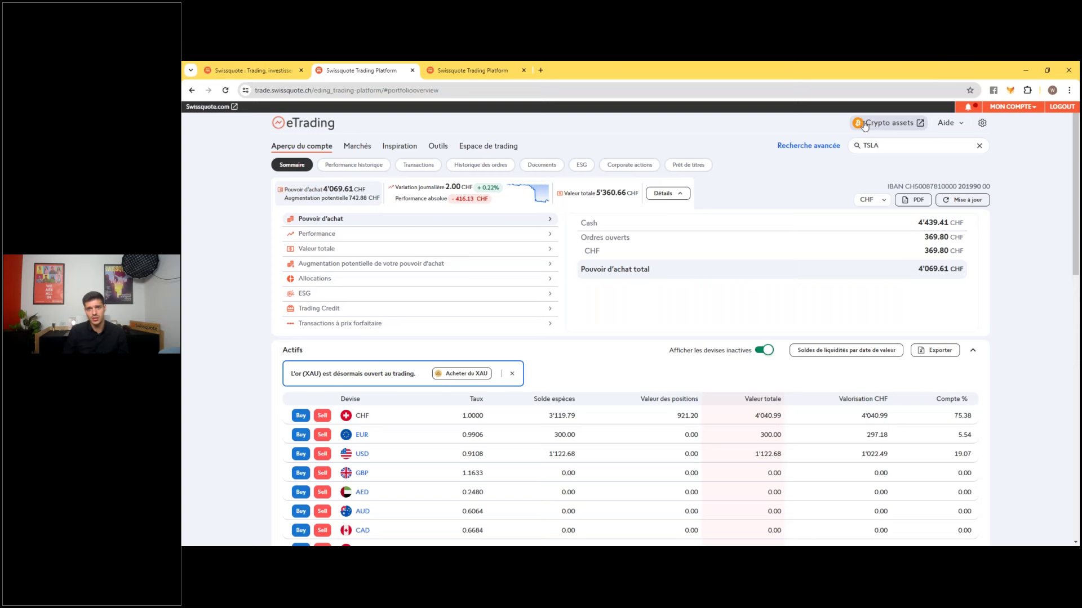
left_click(863, 124)
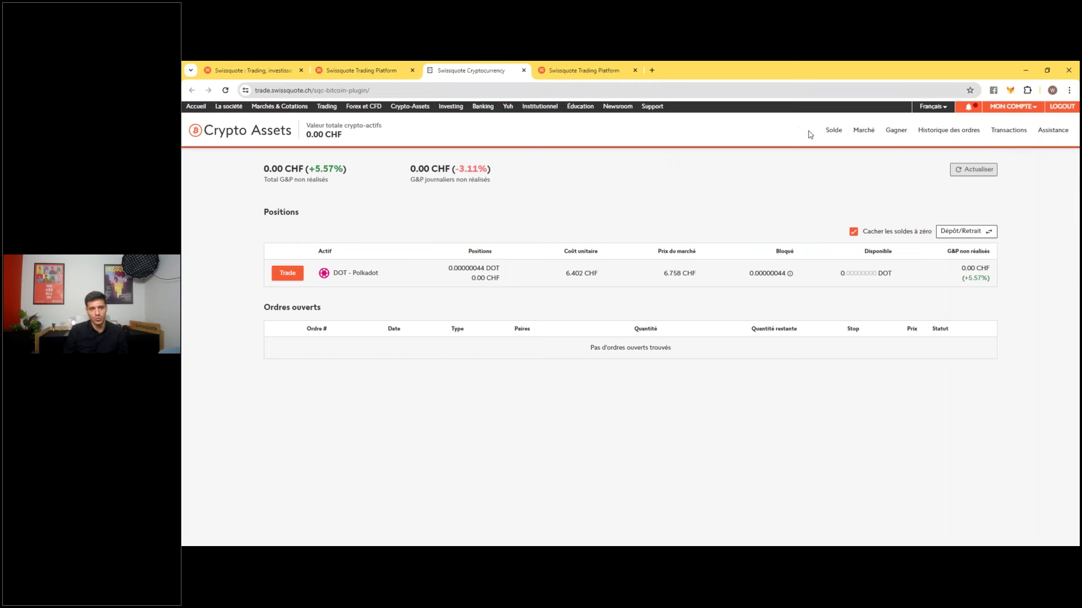
left_click(864, 132)
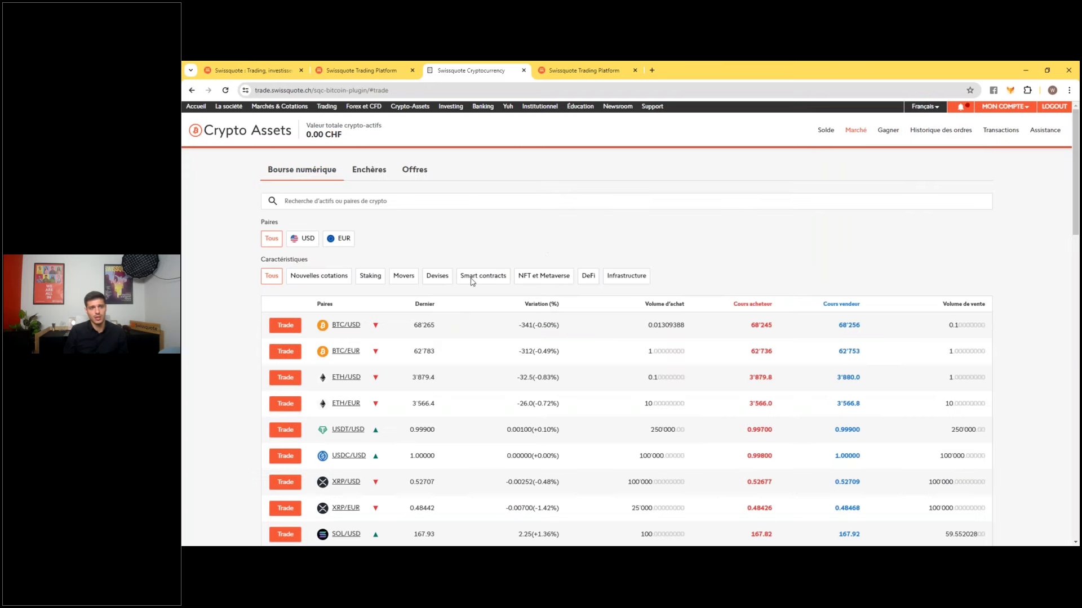
scroll(640, 303, "down", 1)
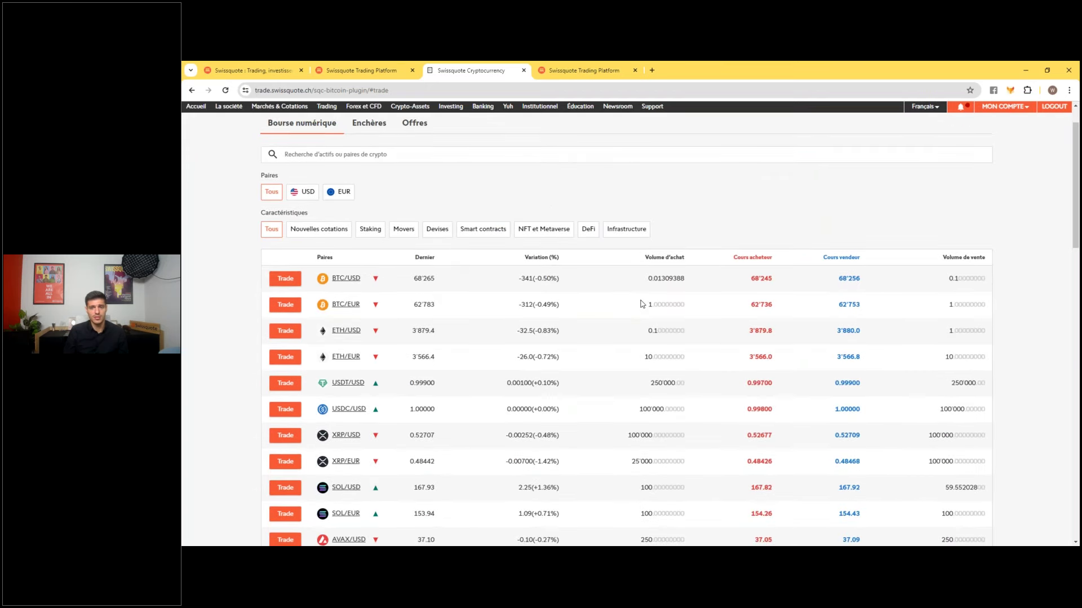
scroll(467, 400, "down", 1)
scroll(467, 400, "down", 1)
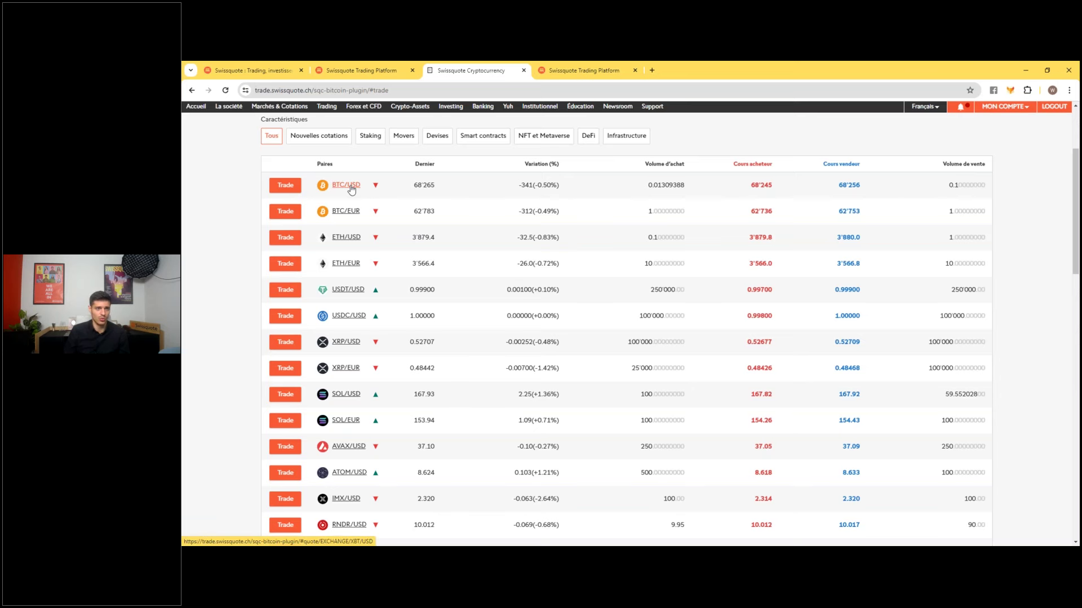
scroll(358, 253, "down", 10)
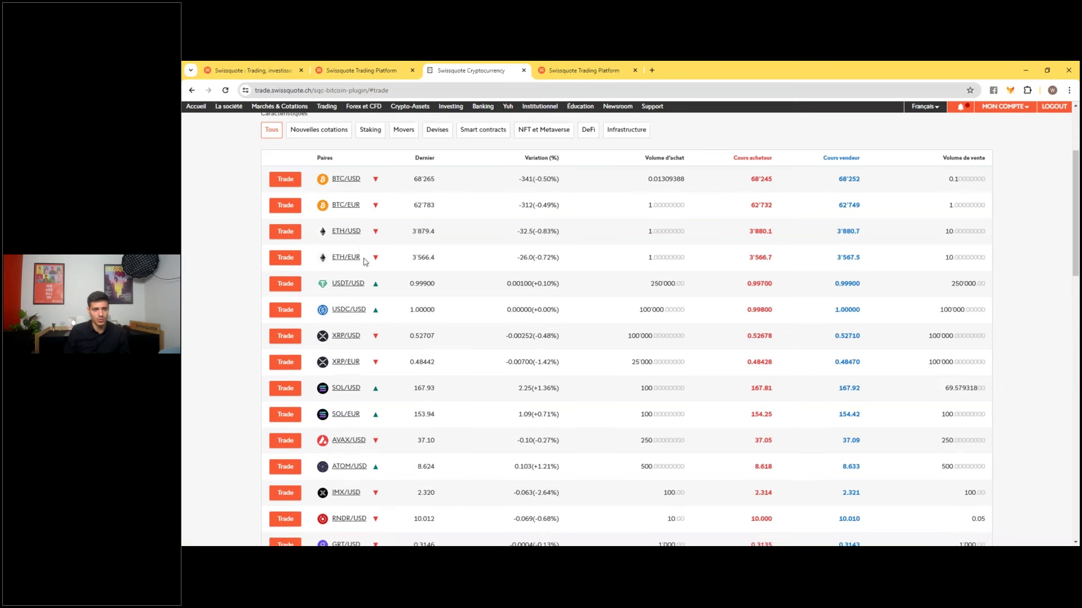
scroll(394, 356, "down", 4)
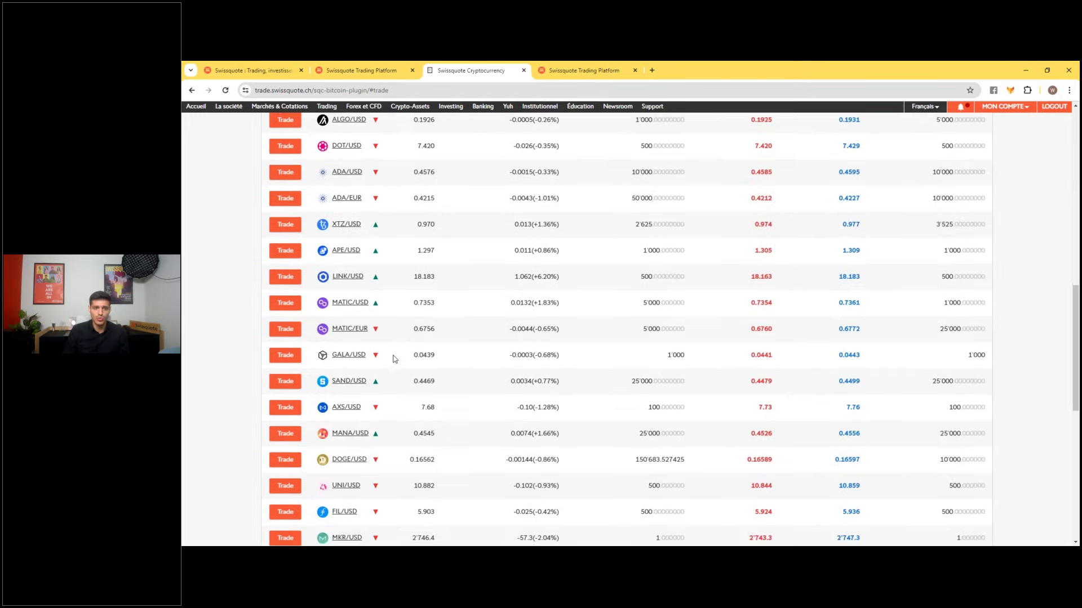
scroll(407, 371, "down", 4)
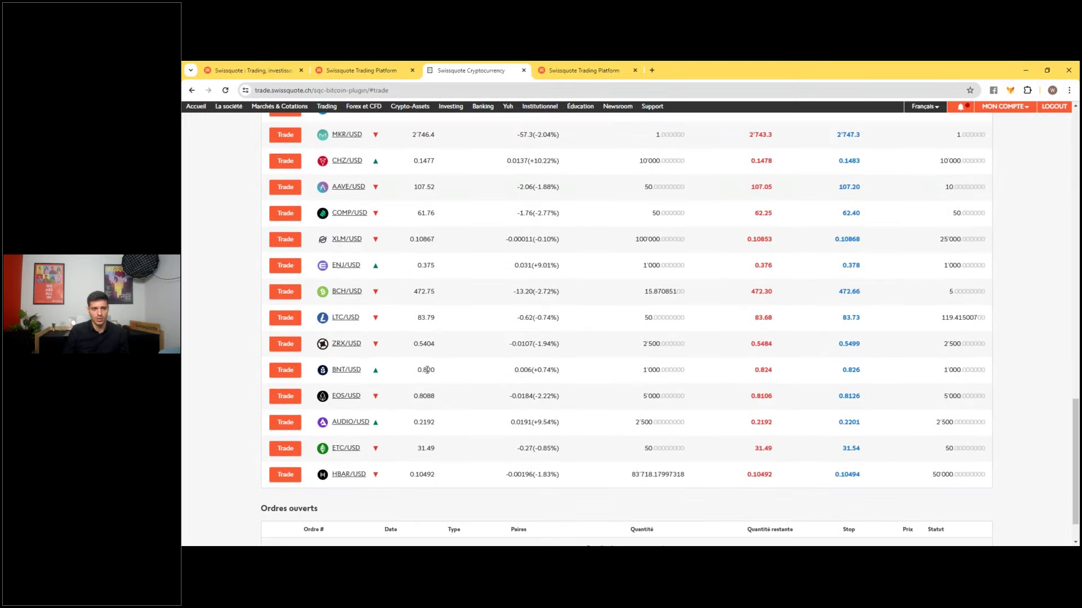
Step: Return to the eTrading account overview, search for NESN and open the order ticket for NESTLE N on SIX in CHF
scroll(439, 371, "up", 20)
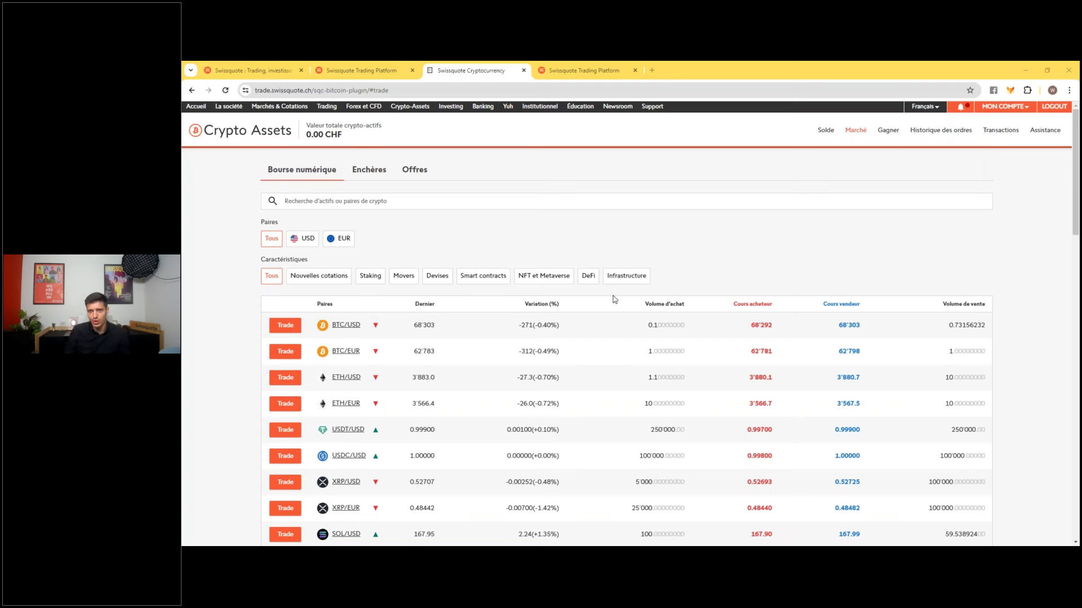
left_click(364, 68)
left_click(890, 145)
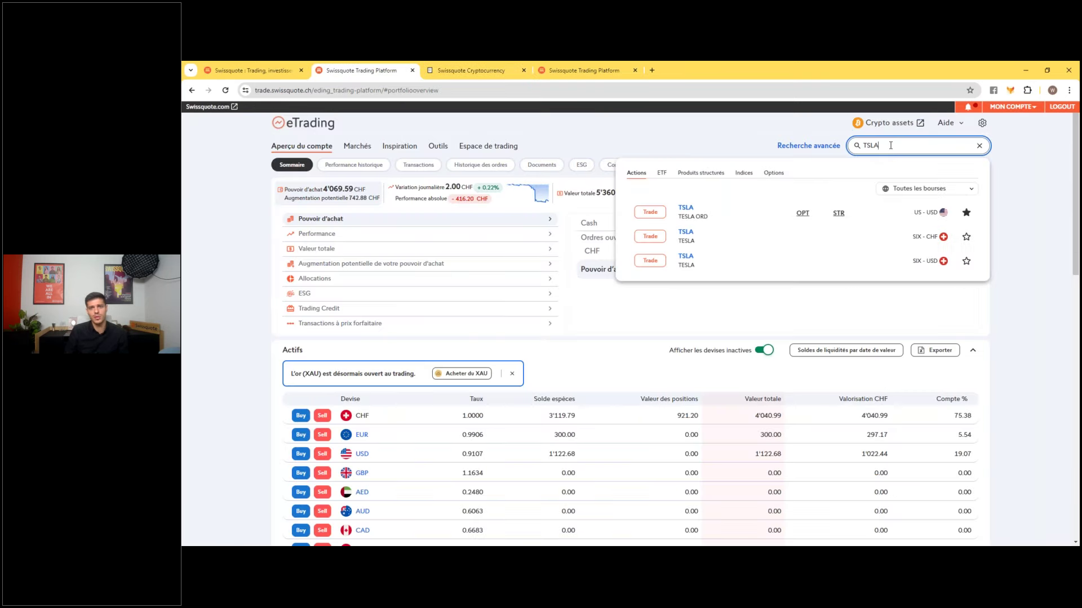
type("NESN")
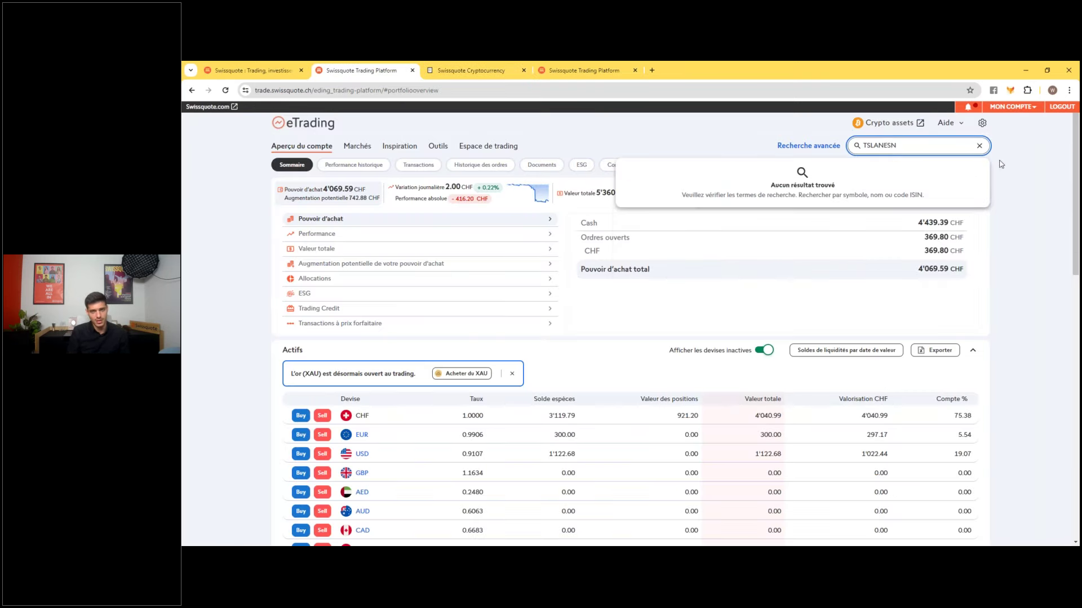
left_click(980, 147)
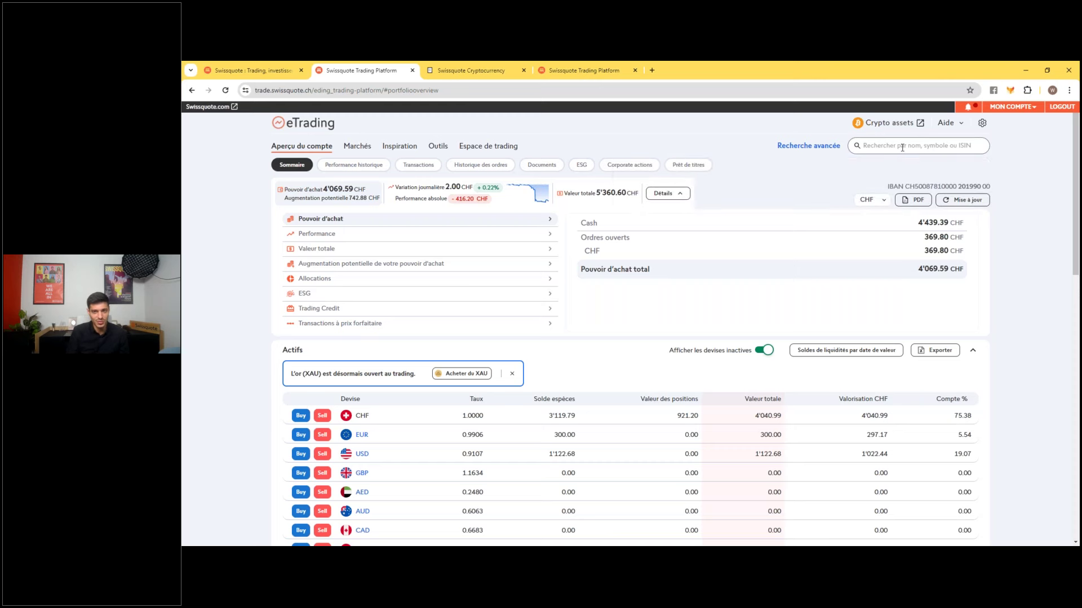
left_click(902, 148)
type("NESN")
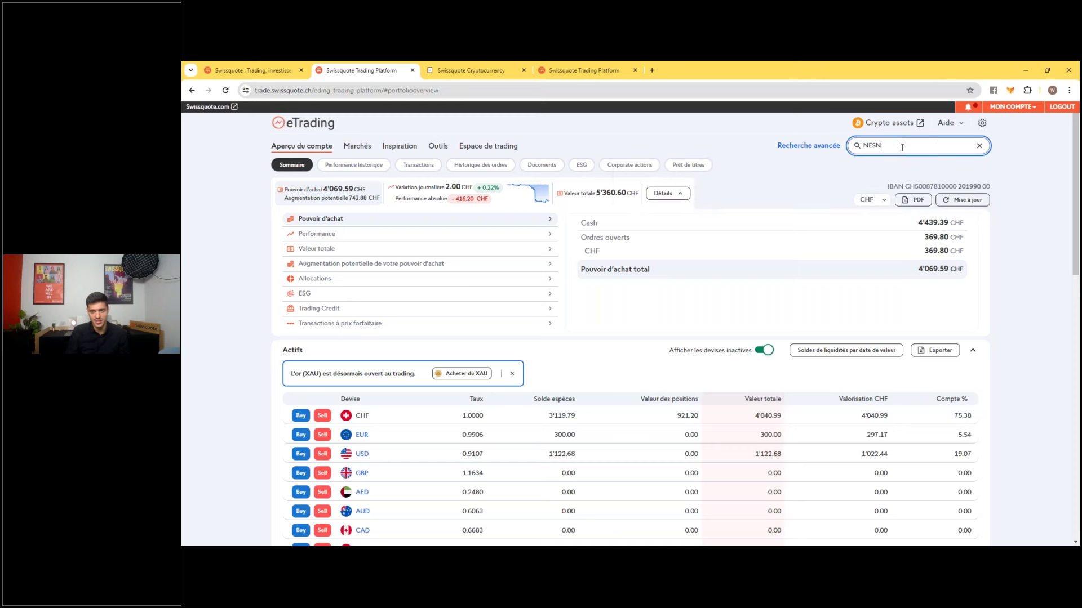
left_click(650, 212)
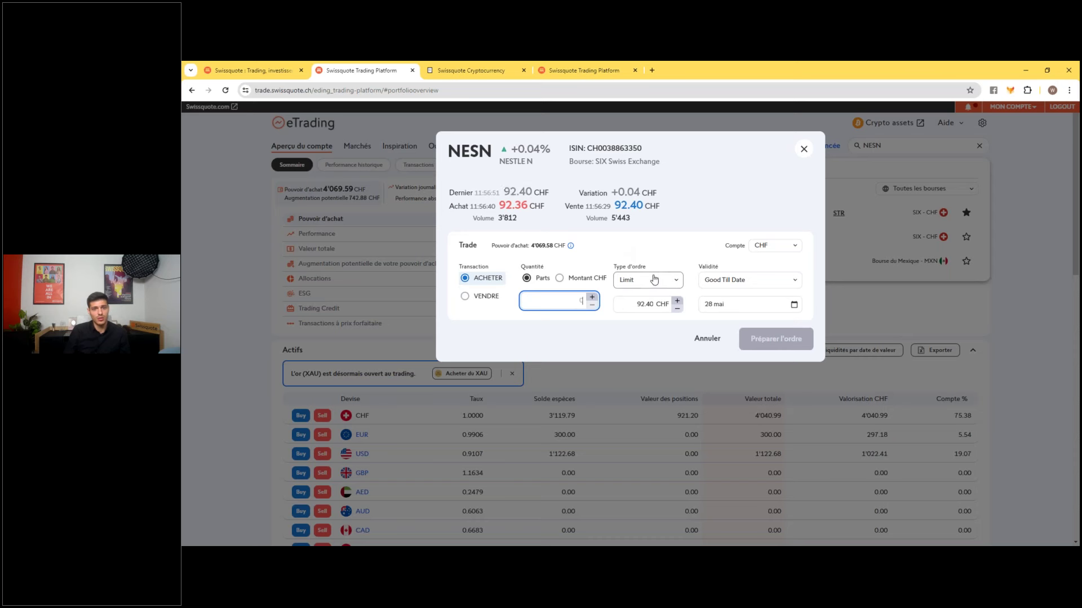
Step: Enter a quantity of 10 shares for the NESN limit buy order and inspect the estimated total with fees
type("10")
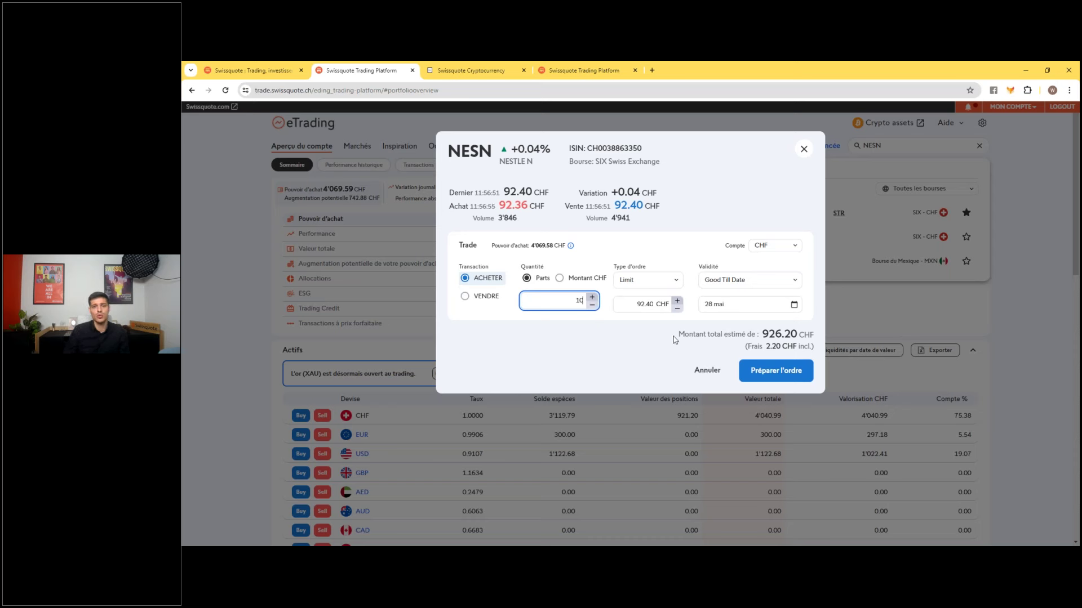
left_click_drag(676, 338, 767, 328)
left_click(769, 331)
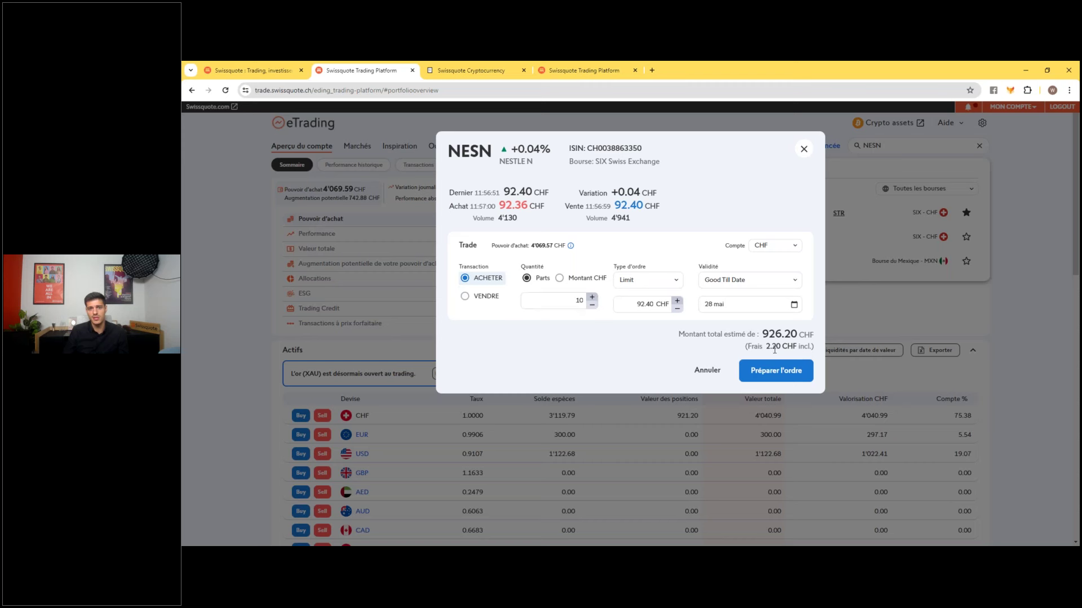
Step: Set the NESN order type to Market and compare the ask price with the estimated total amount
left_click(637, 280)
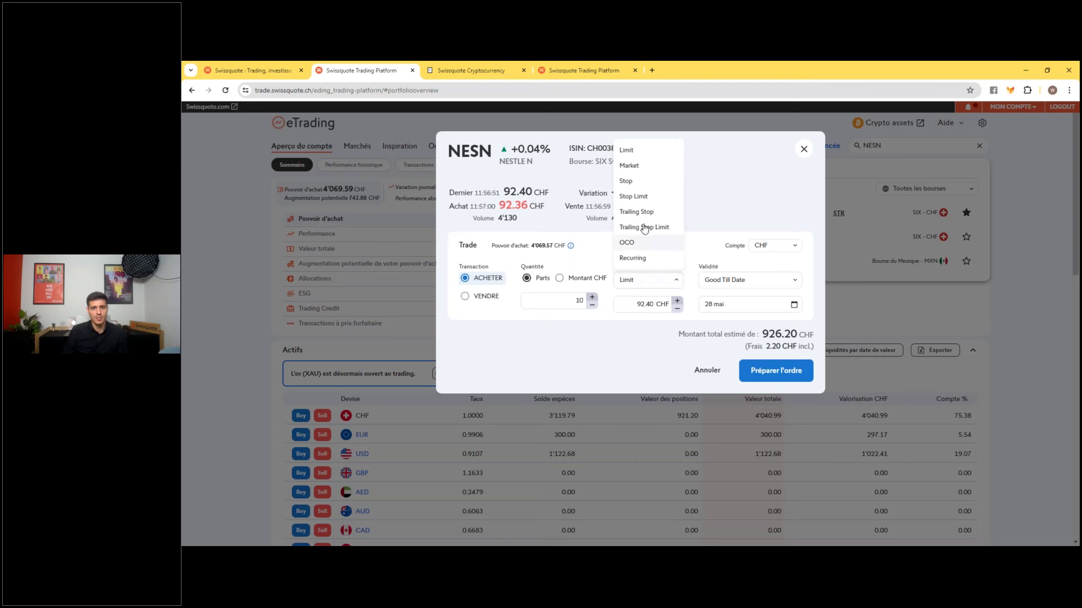
left_click(628, 164)
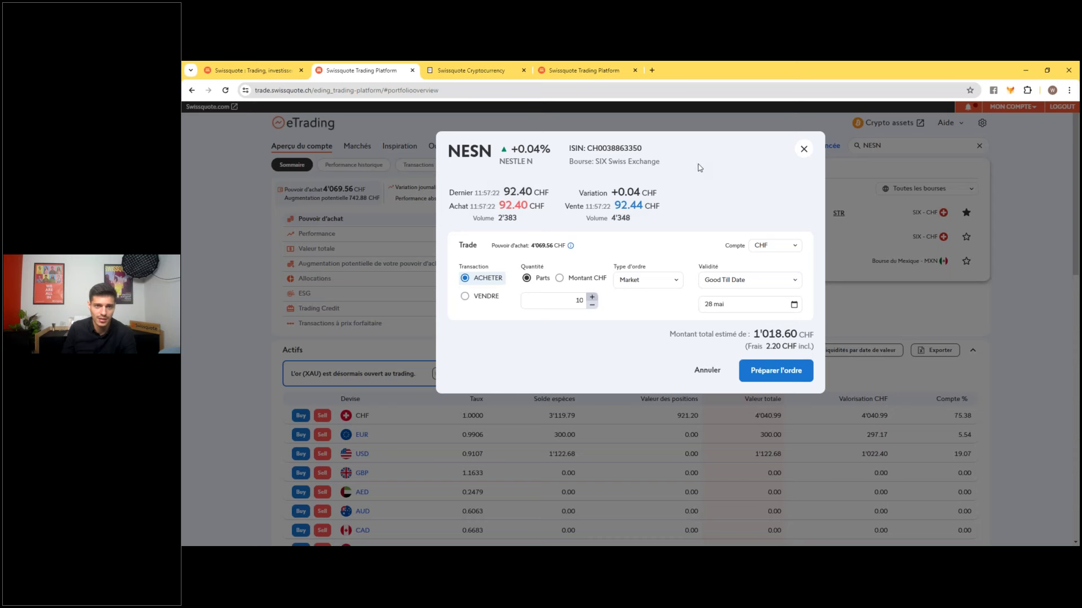
left_click_drag(615, 206, 635, 204)
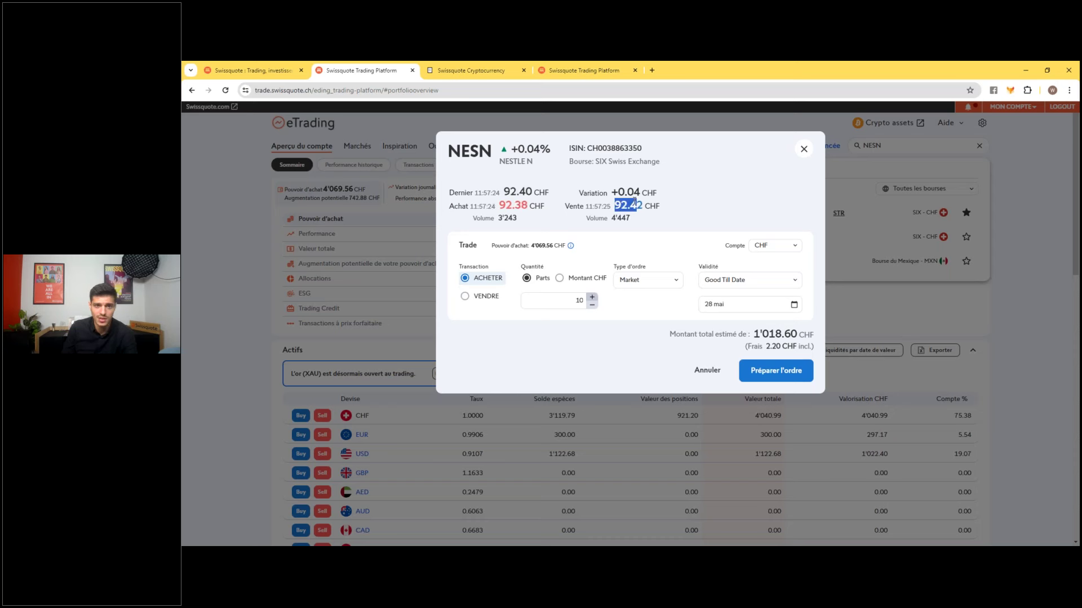
left_click(616, 211)
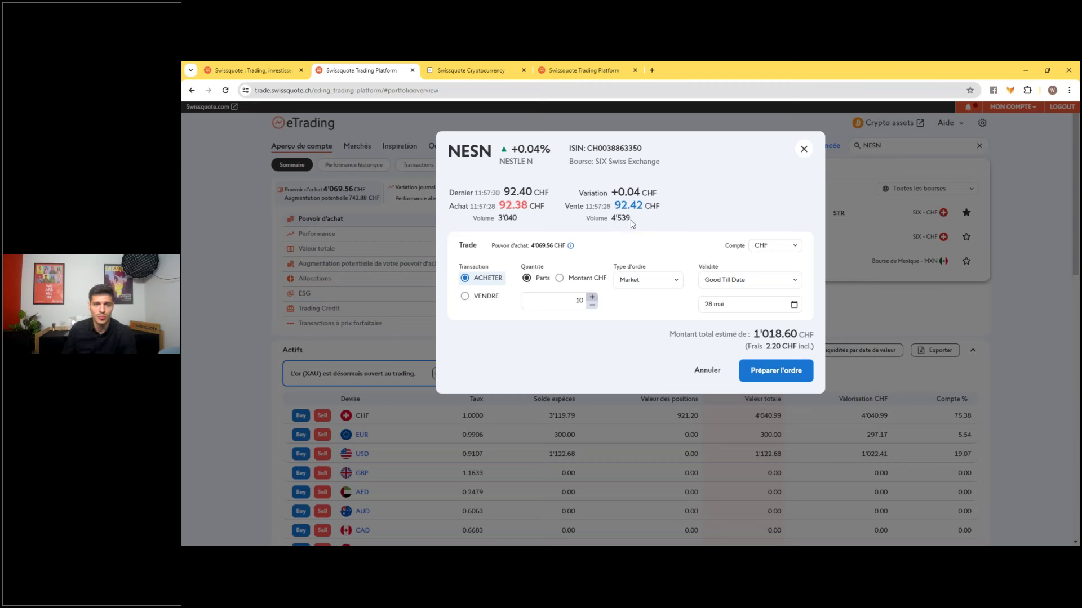
left_click(764, 378)
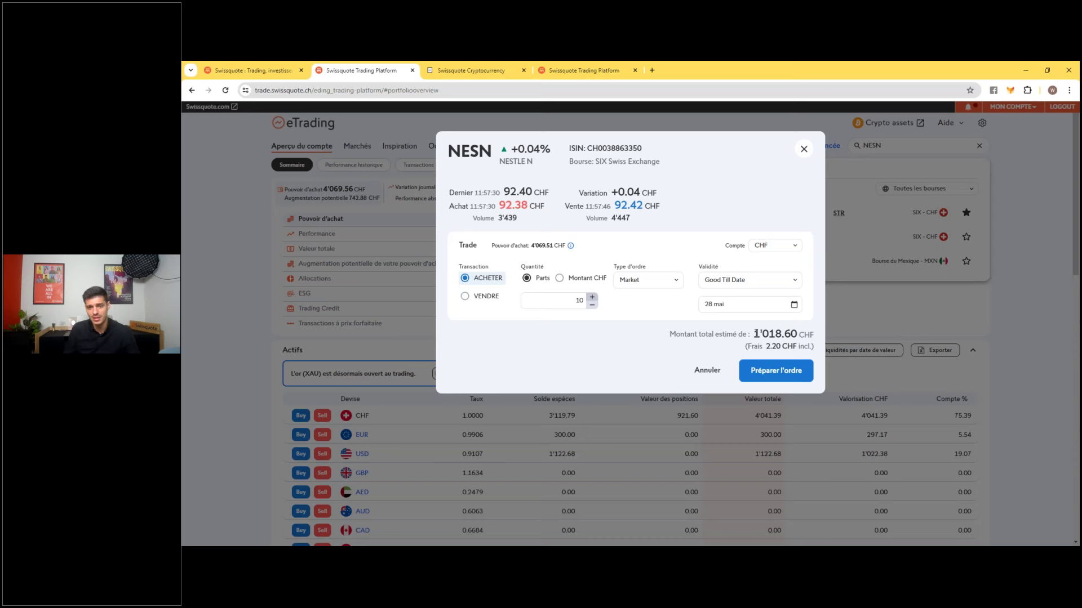
left_click_drag(754, 334, 803, 334)
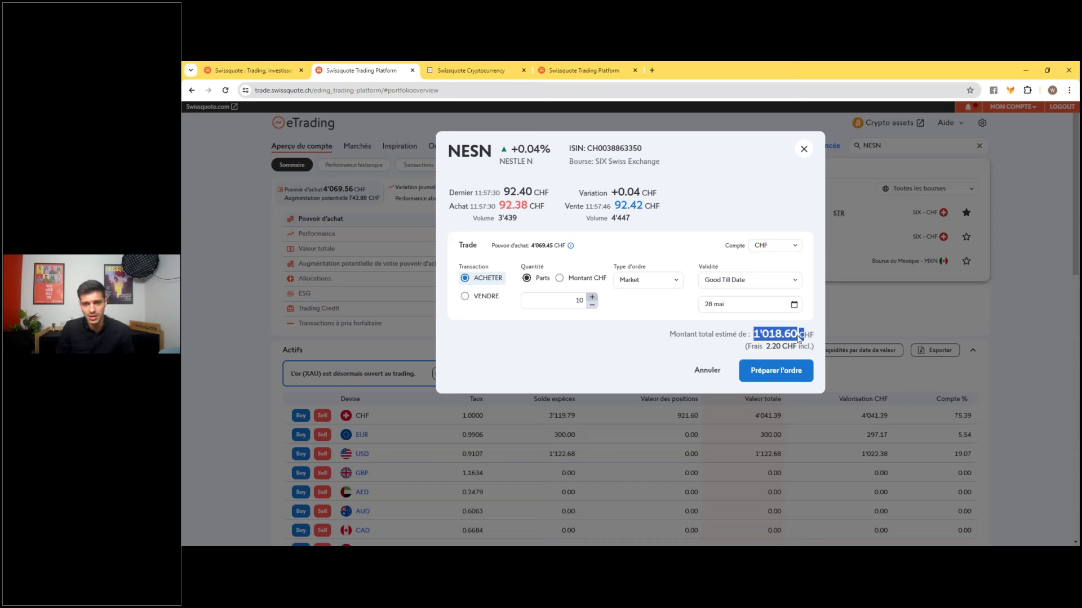
left_click(800, 334)
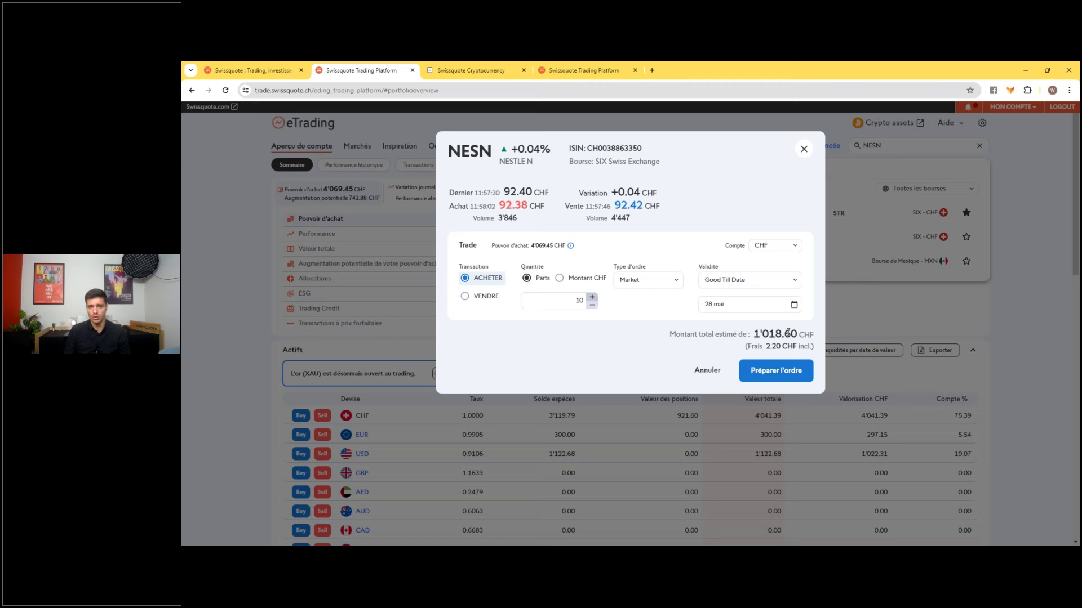
Step: Set the NESN order type back to Limit, and close the ticket and search results without preparing the order
left_click(637, 280)
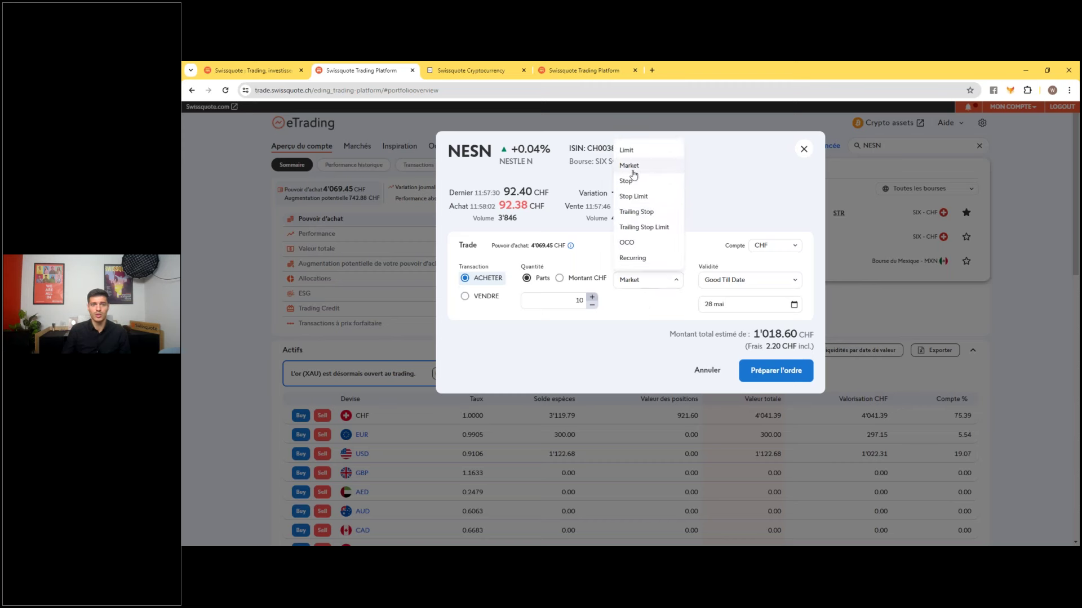
left_click(632, 153)
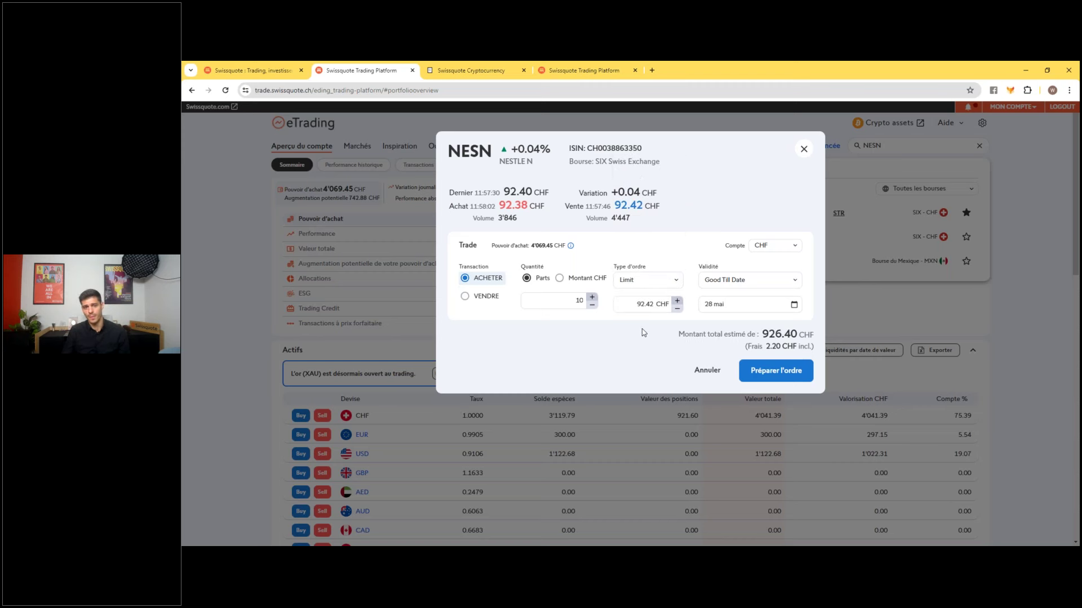
left_click(642, 308)
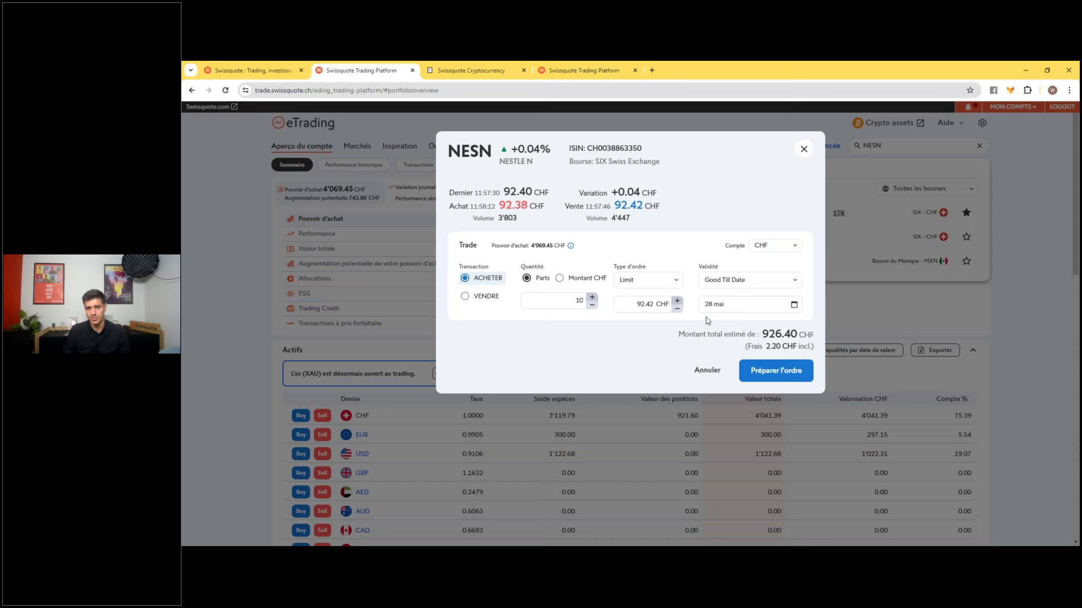
left_click(804, 150)
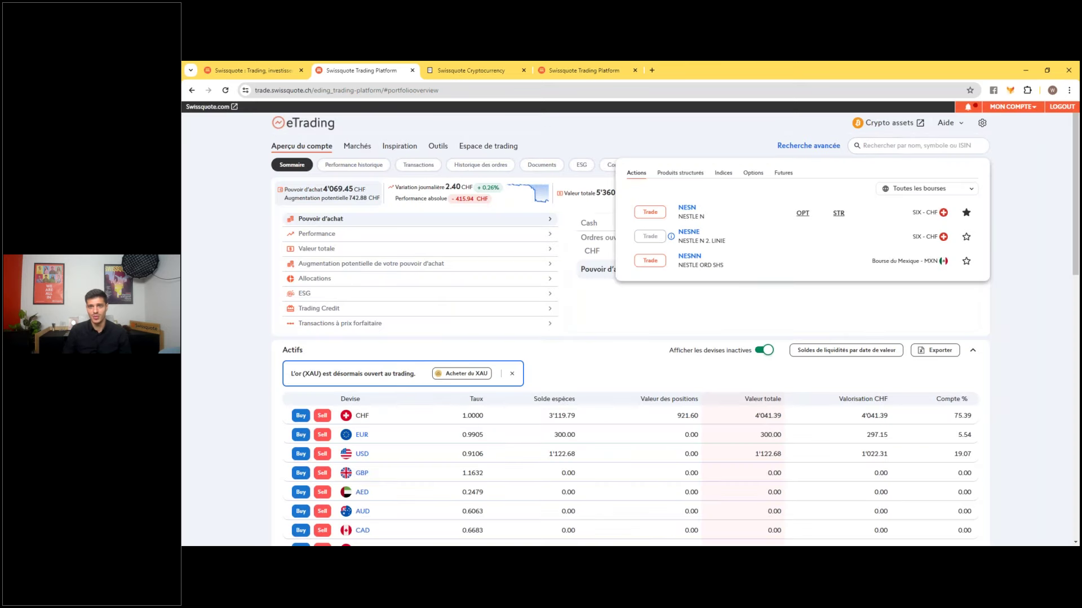
left_click(1052, 238)
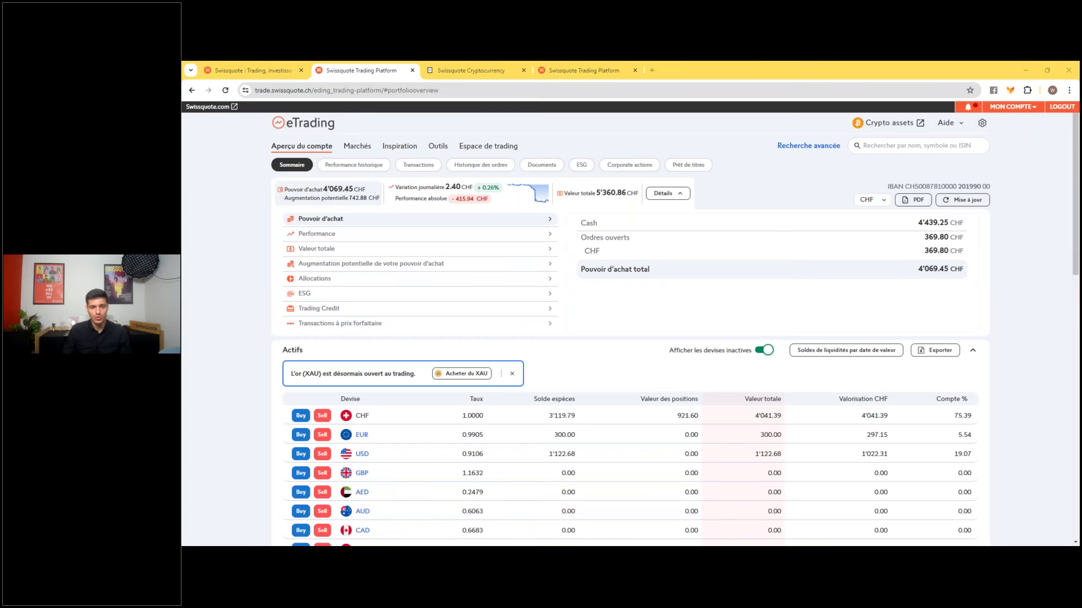
Step: Switch to the PowerPoint webinar presentation and start the slide show from the closing "Merci!" slide
key("alt+Tab")
left_click(262, 404)
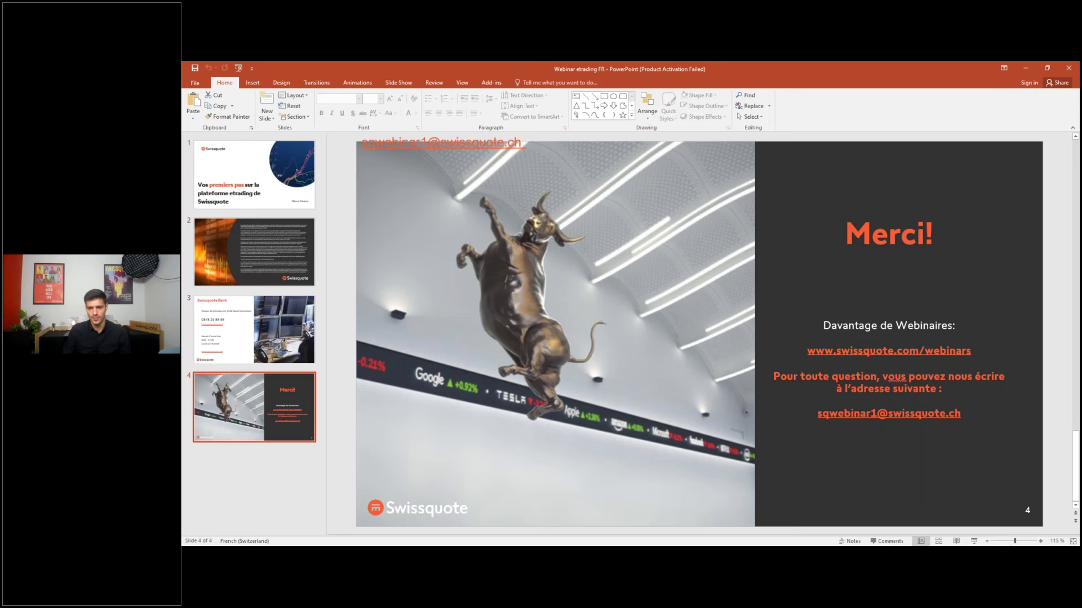
left_click(973, 541)
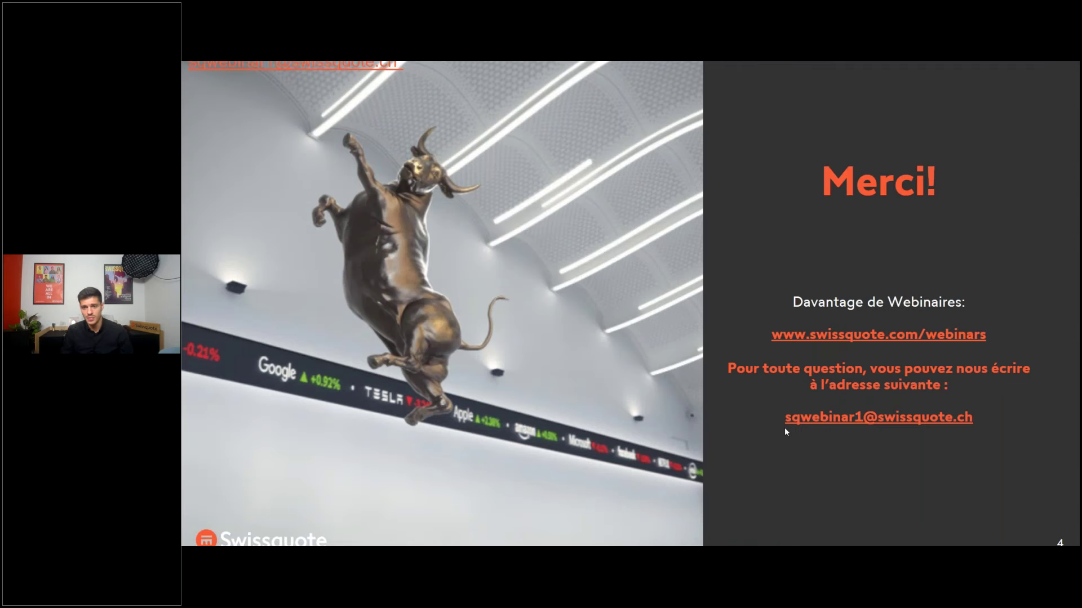